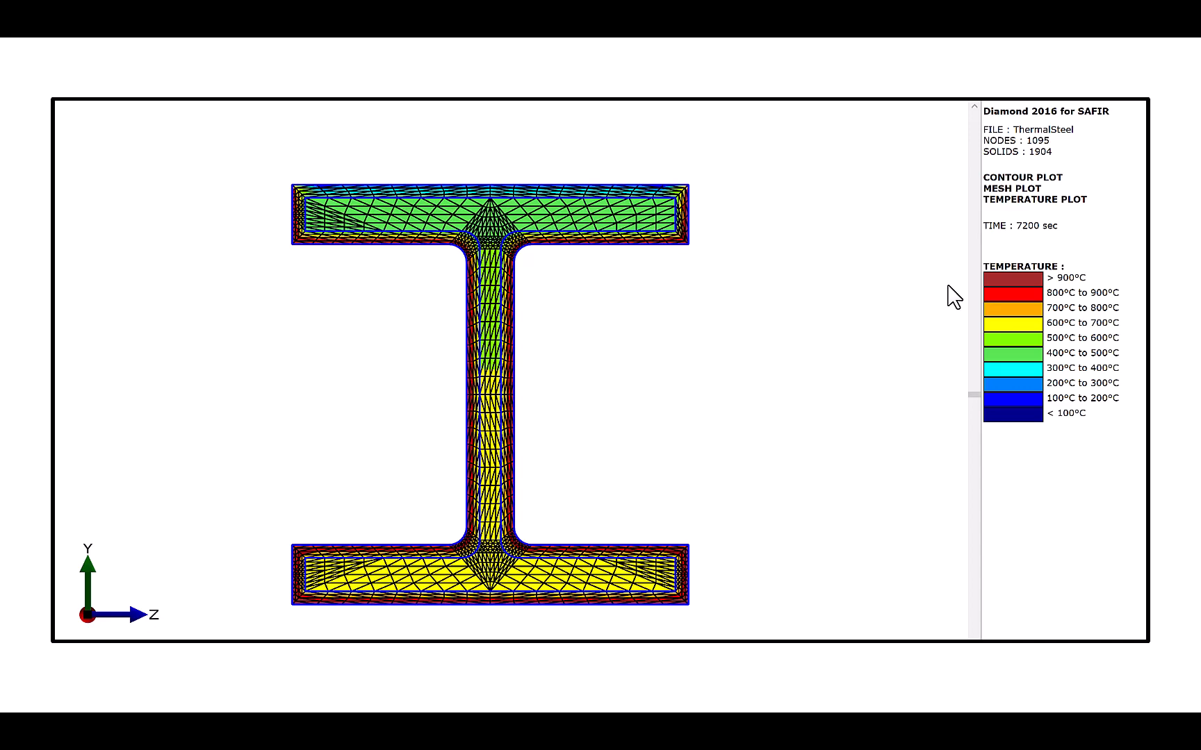
- Advance past the Diamond temperature plot slide to the Gmsh SAFIR Thermal 2D view
left_click(948, 286)
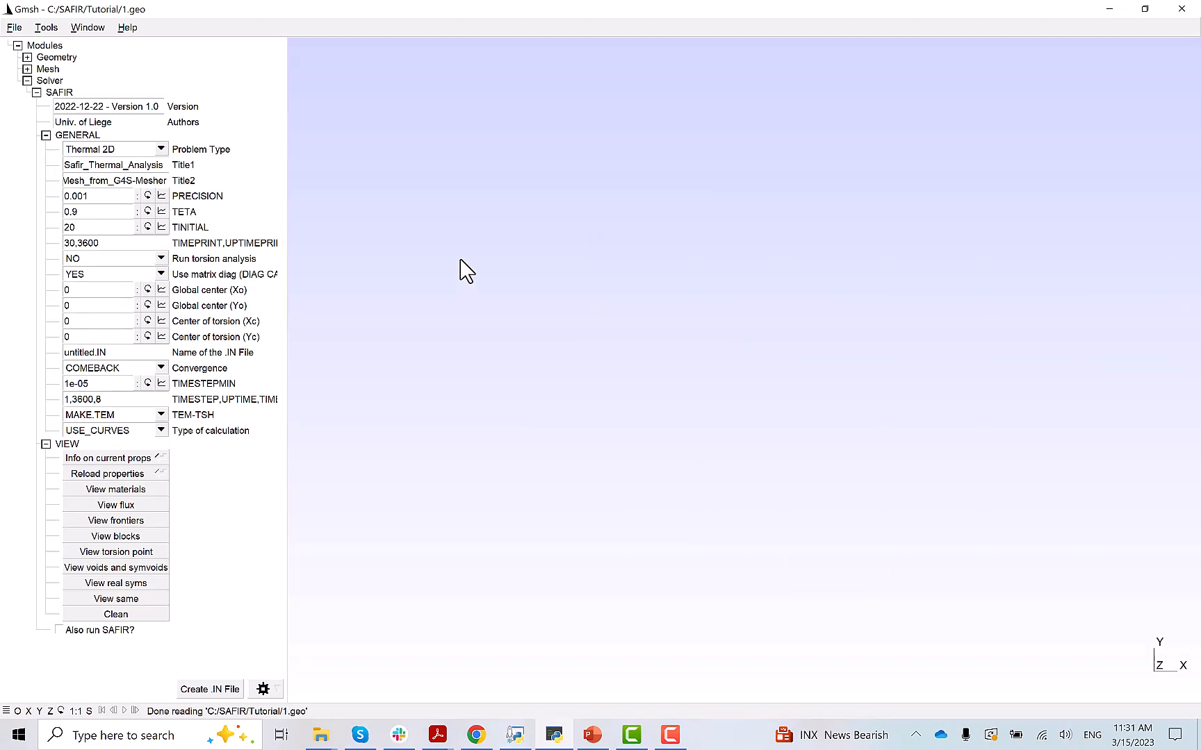
- Create and save a new file ThermalSteel with the .geo extension on the OpenCASCADE kernel
left_click(16, 28)
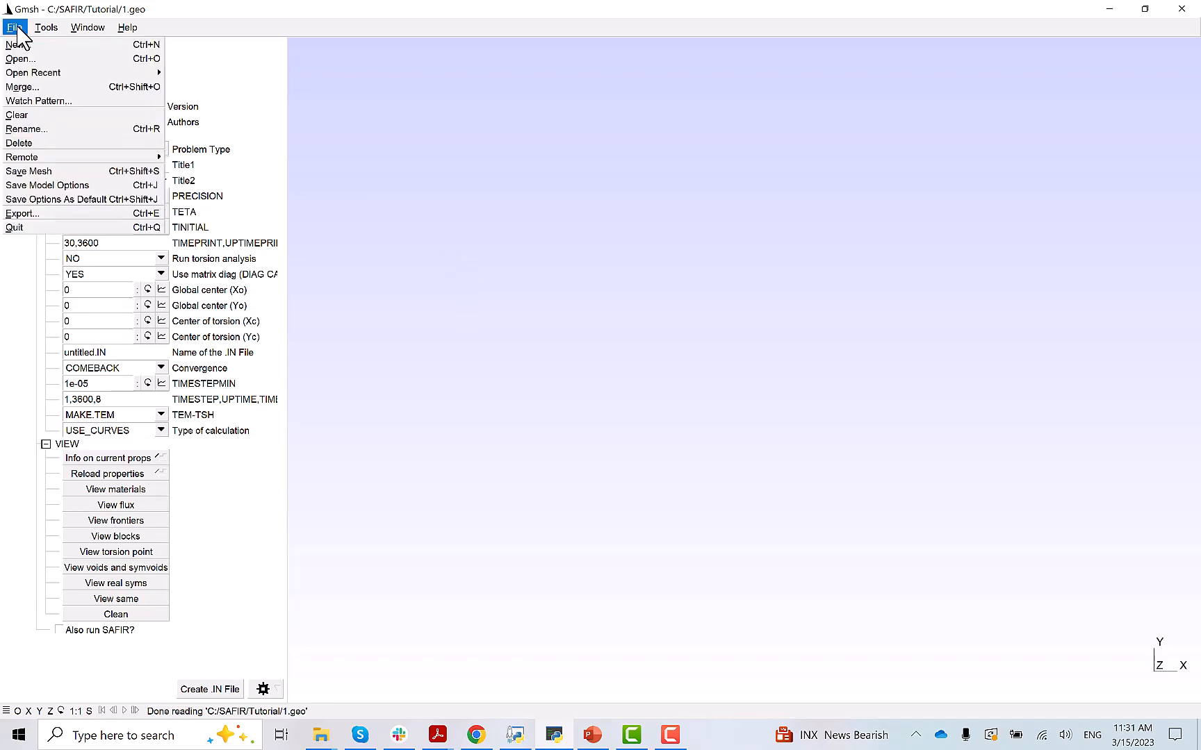
left_click(21, 57)
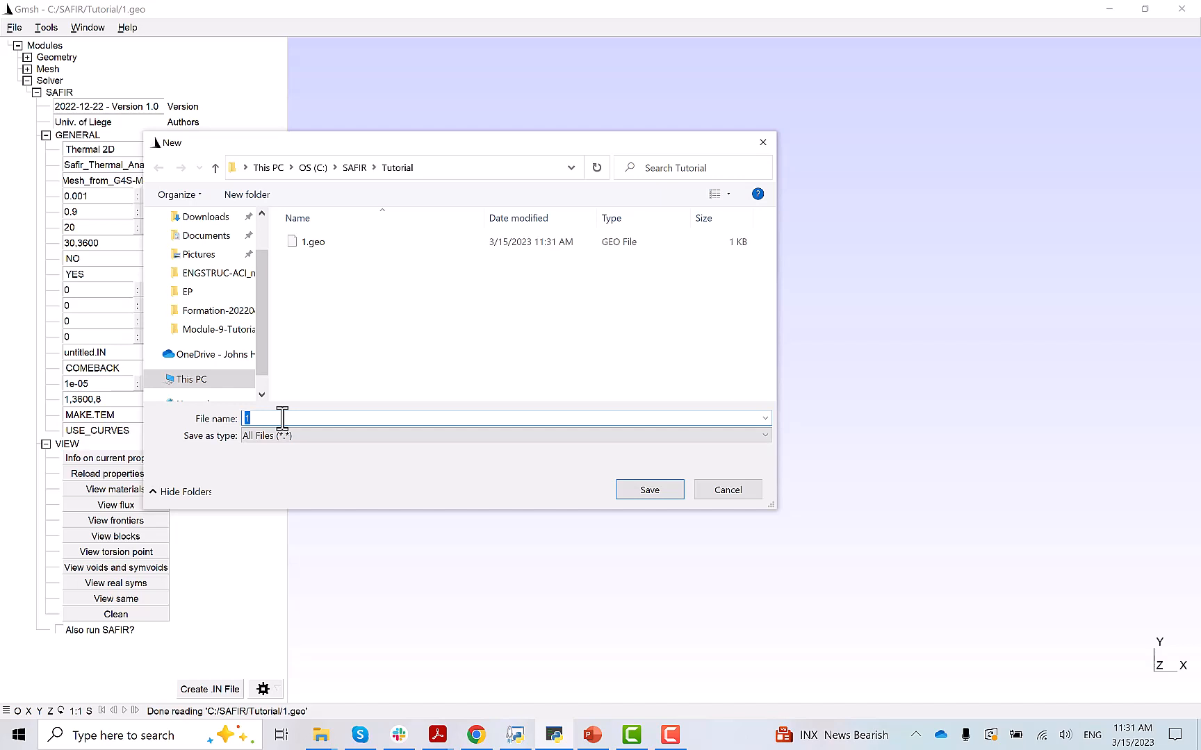
type("ThermalSteel")
left_click(646, 494)
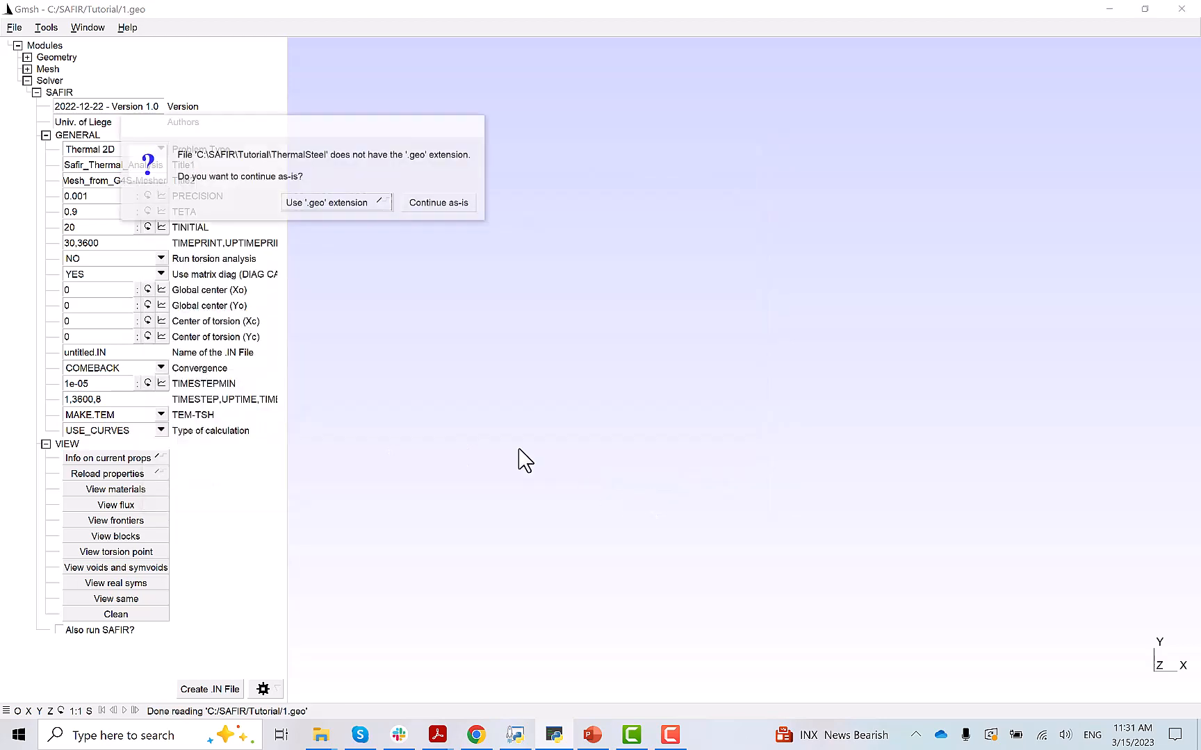
left_click(326, 204)
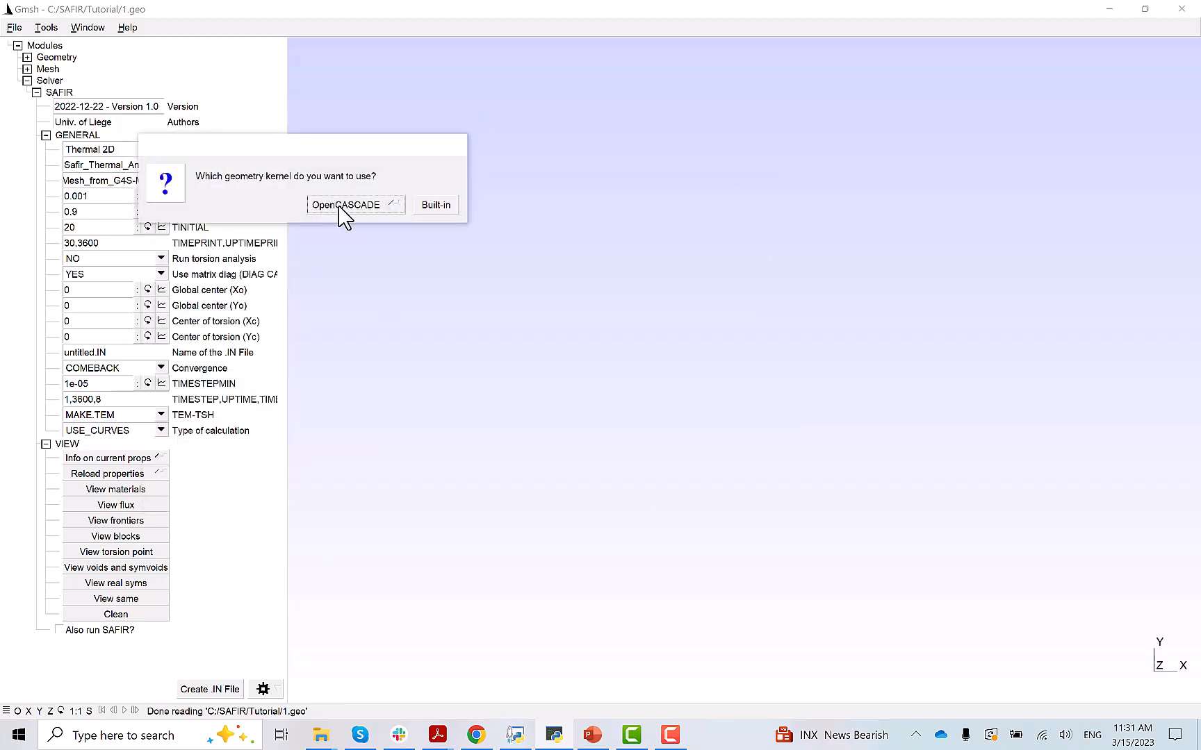
left_click(342, 209)
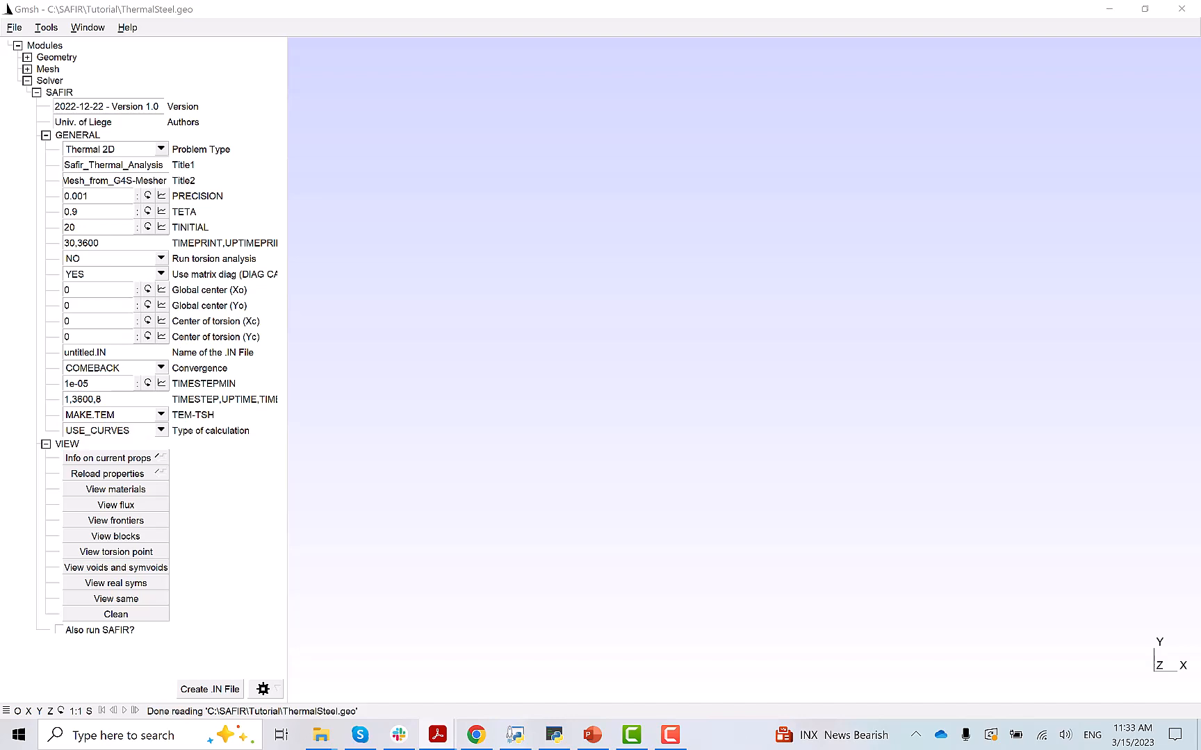
- Add the first outline point at (0.009, 0)
left_click(27, 58)
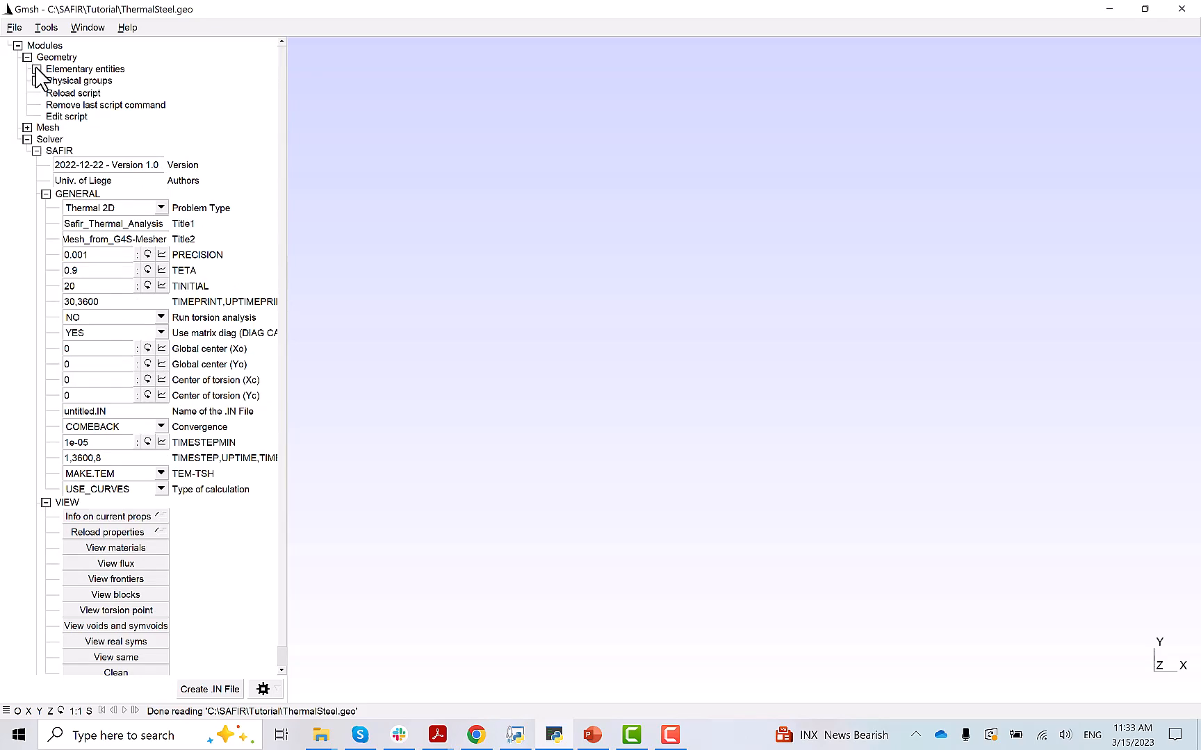
left_click(36, 69)
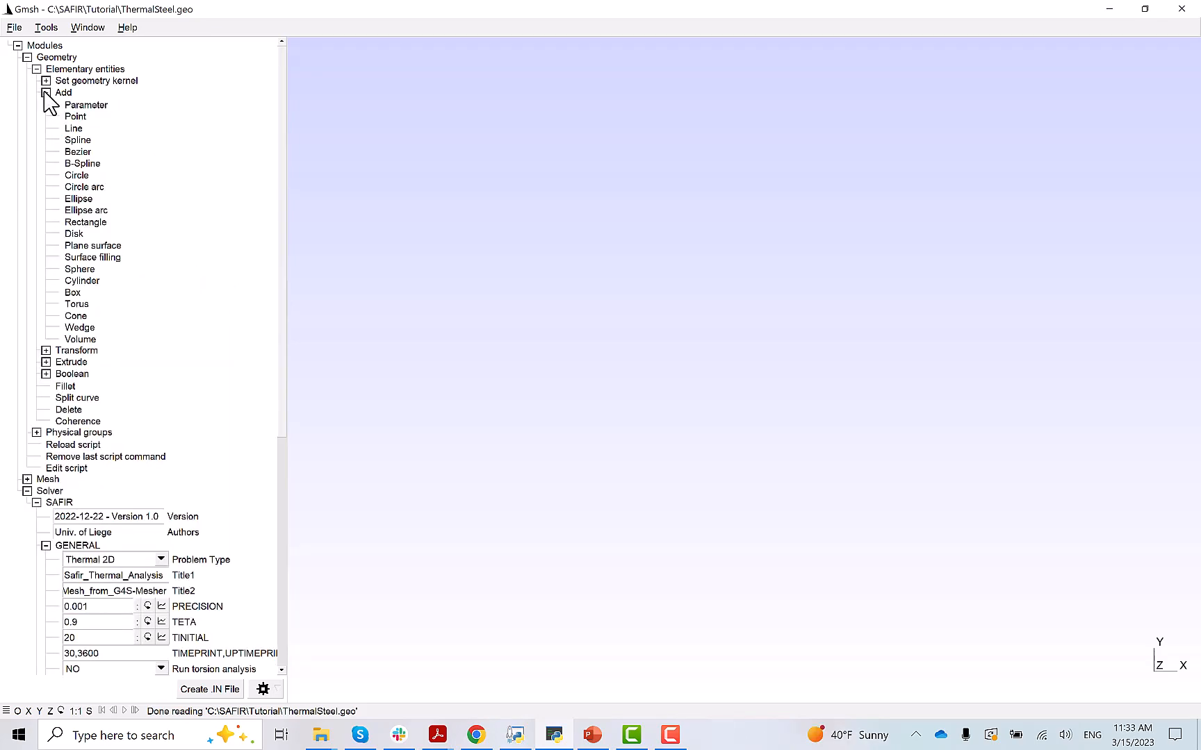
left_click(46, 92)
left_click(75, 117)
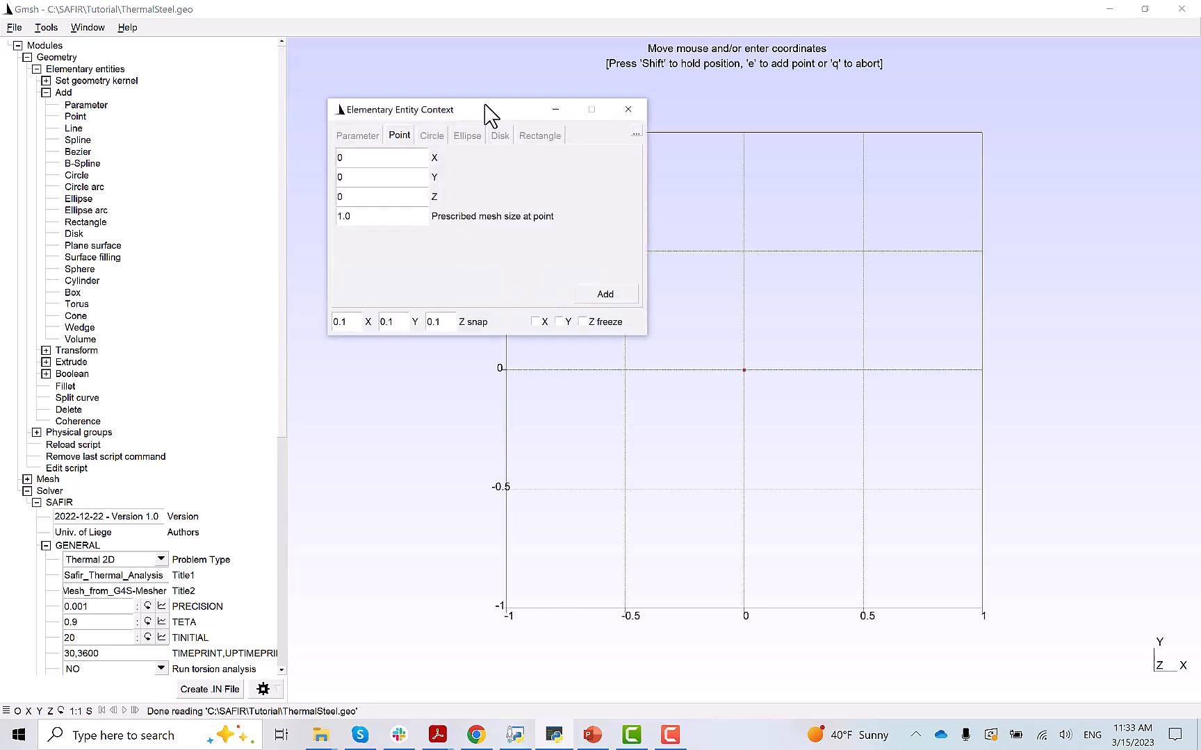
left_click_drag(486, 108, 497, 171)
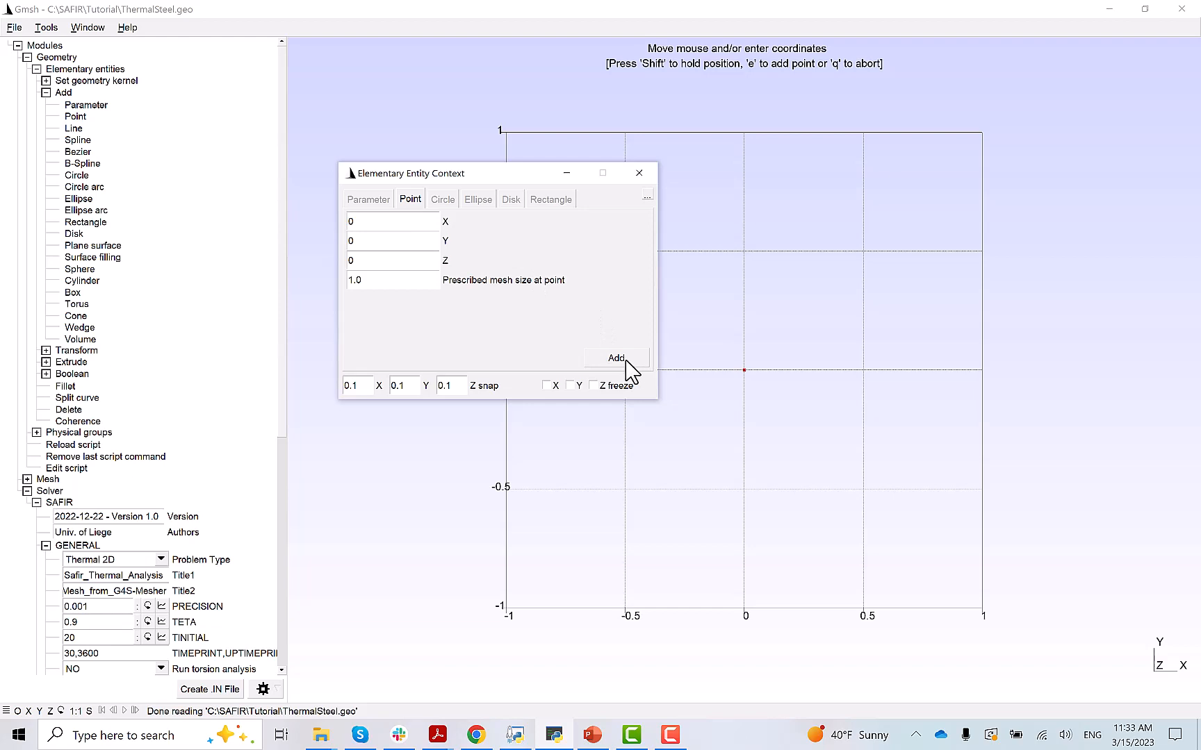
left_click(370, 223)
type(".009")
left_click(617, 358)
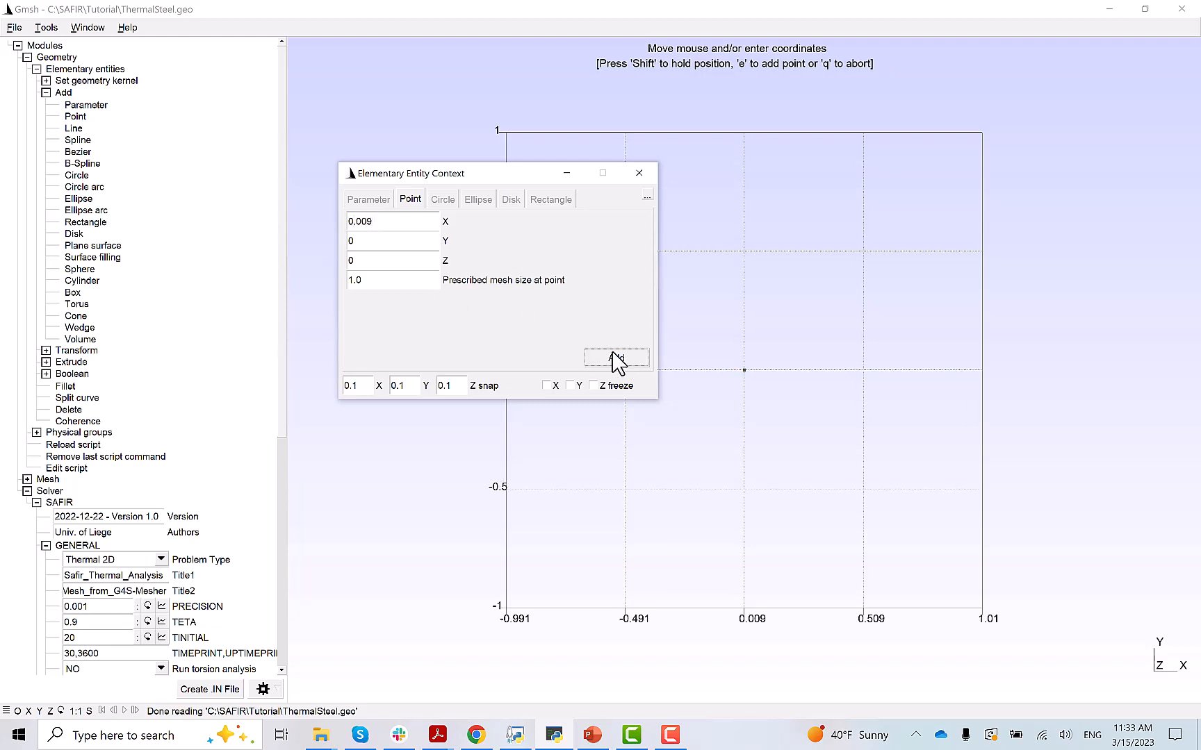
- Add outline points at (0.009, 0.1228) and (0.024, 0.1228)
left_click(373, 240)
type(".1228")
left_click(618, 357)
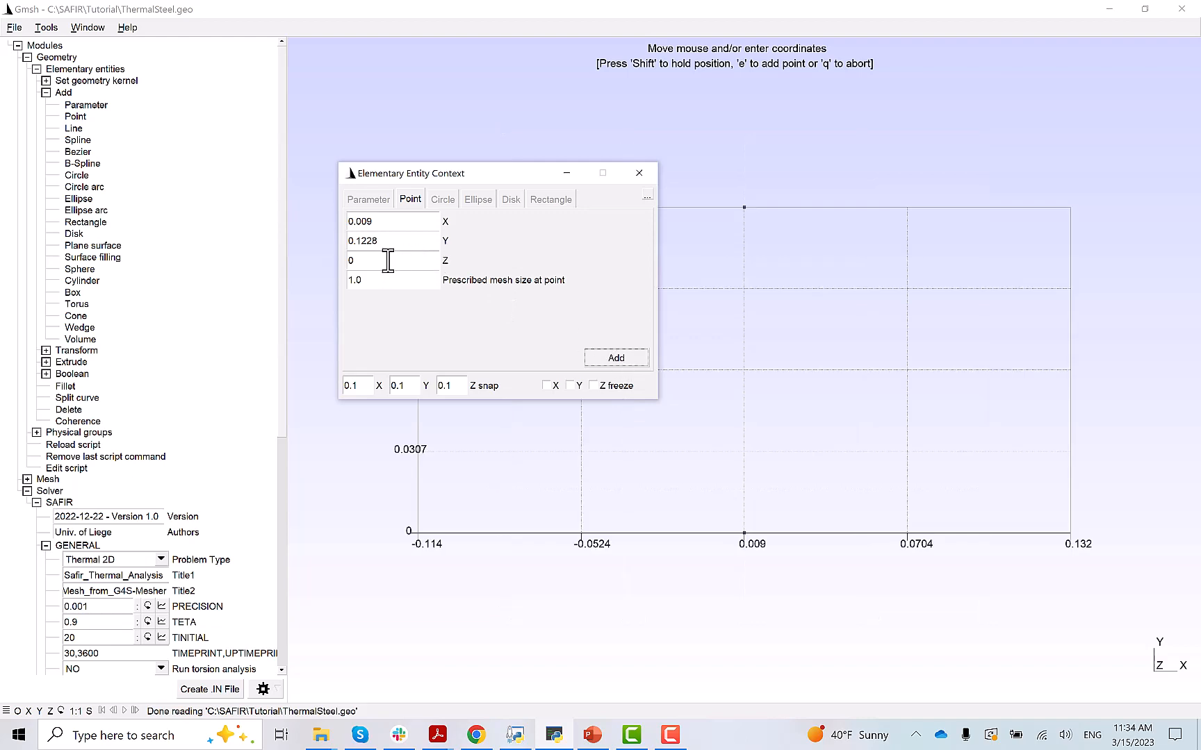
left_click(376, 222)
key("BackSpace")
key("BackSpace")
type("24")
left_click(596, 356)
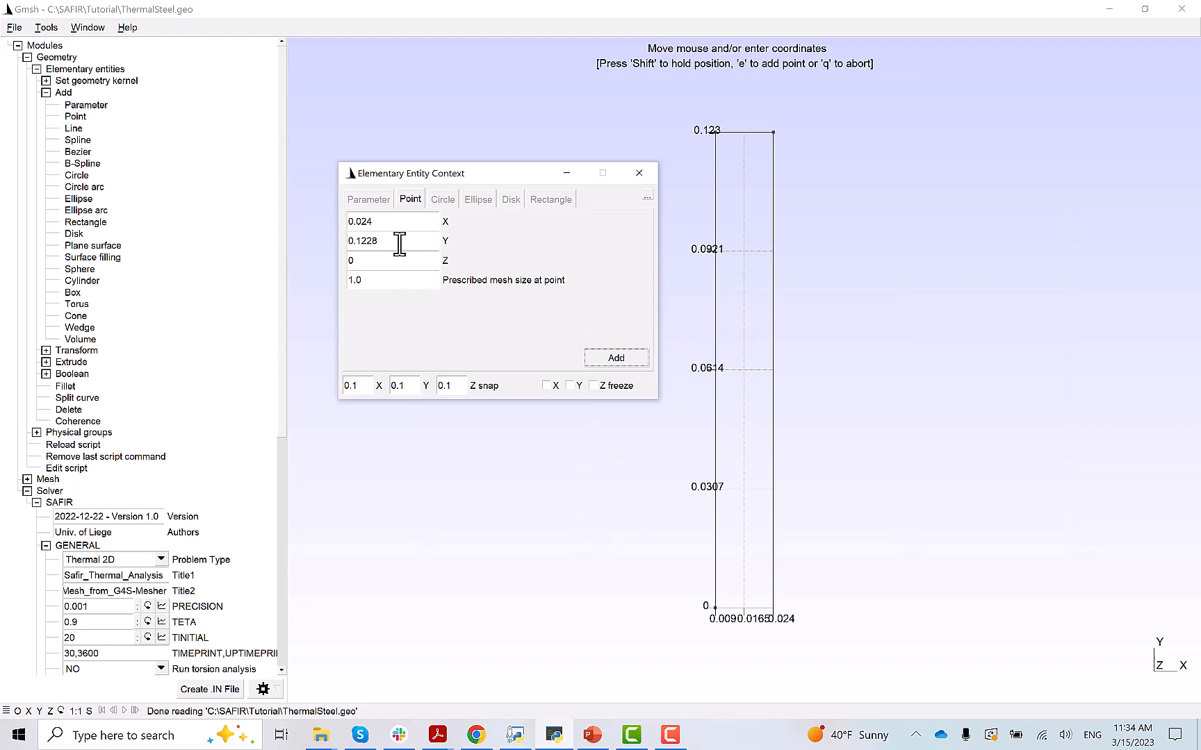
- Add outline points at (0.024, 0.1378) and (0.156, 0.1378)
left_click(399, 243)
key("BackSpace")
key("BackSpace")
type("378")
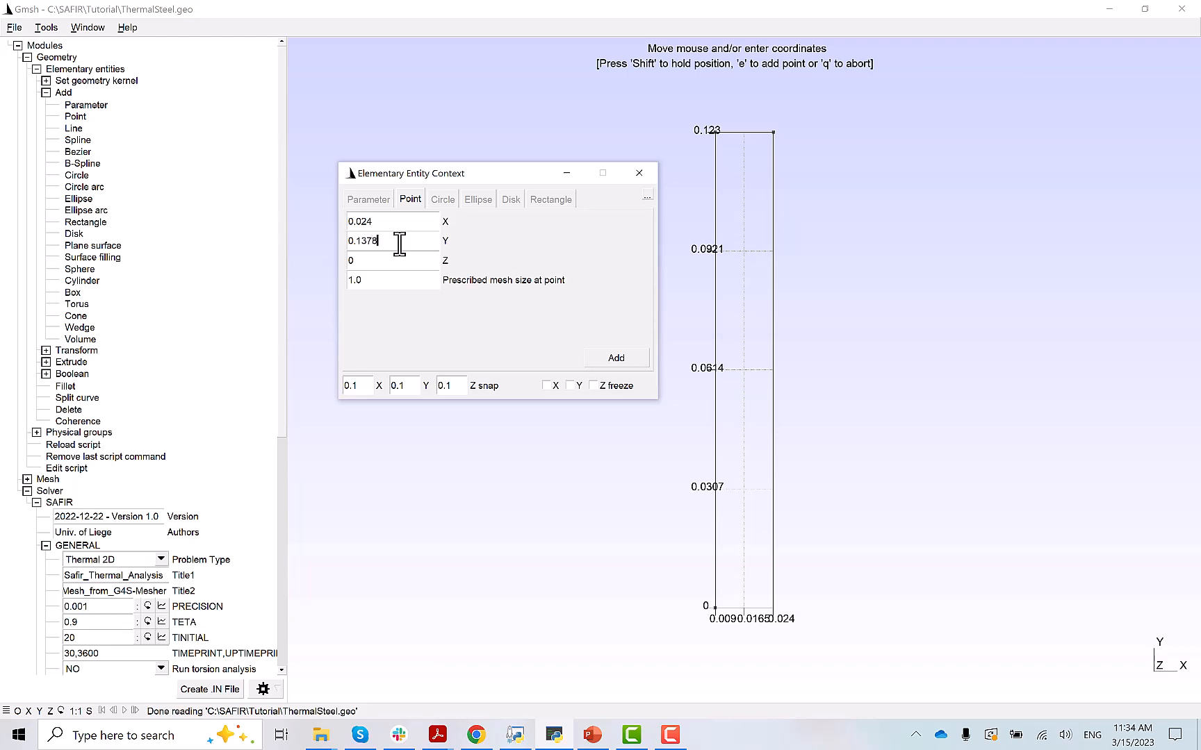
left_click(640, 357)
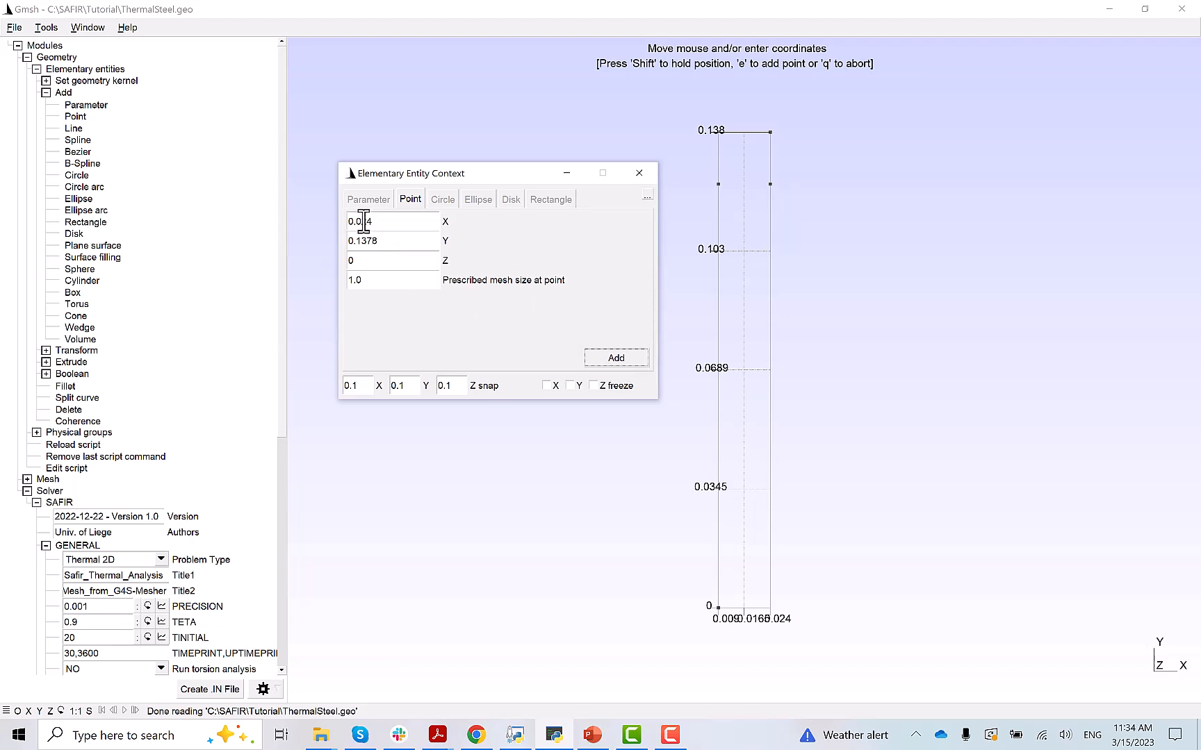
left_click_drag(363, 221, 378, 221)
key("BackSpace")
key("BackSpace")
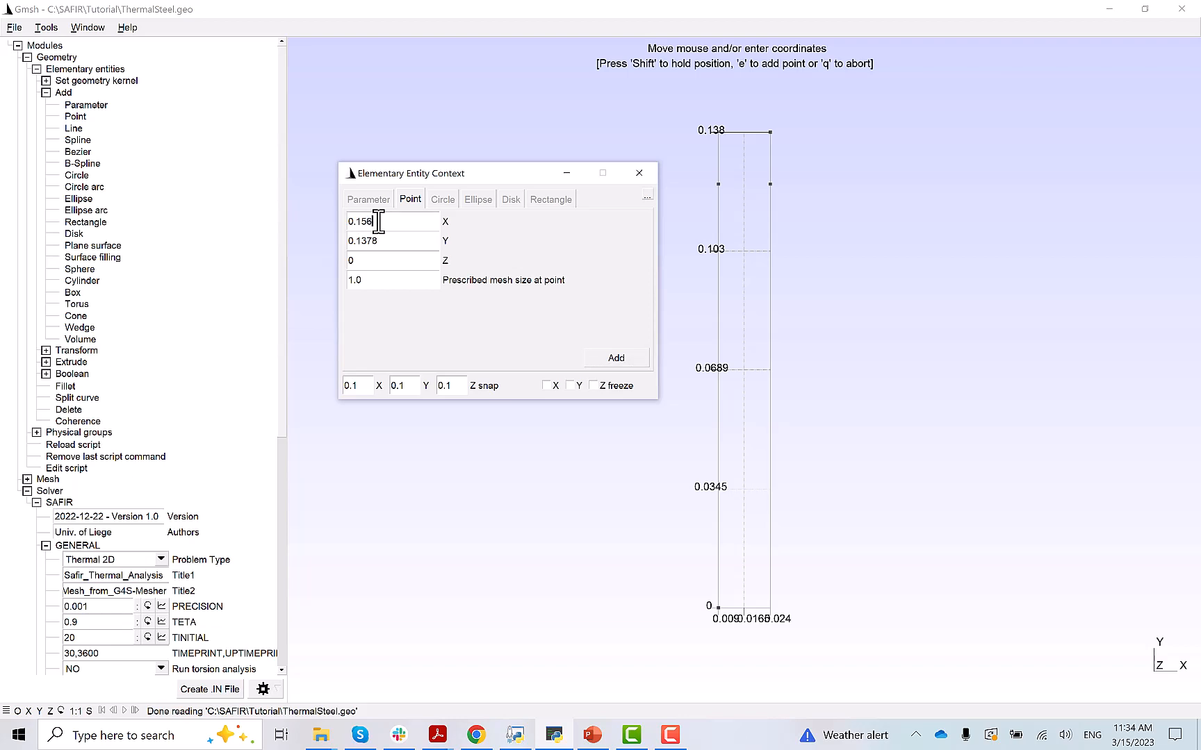
left_click(617, 358)
left_click(403, 240)
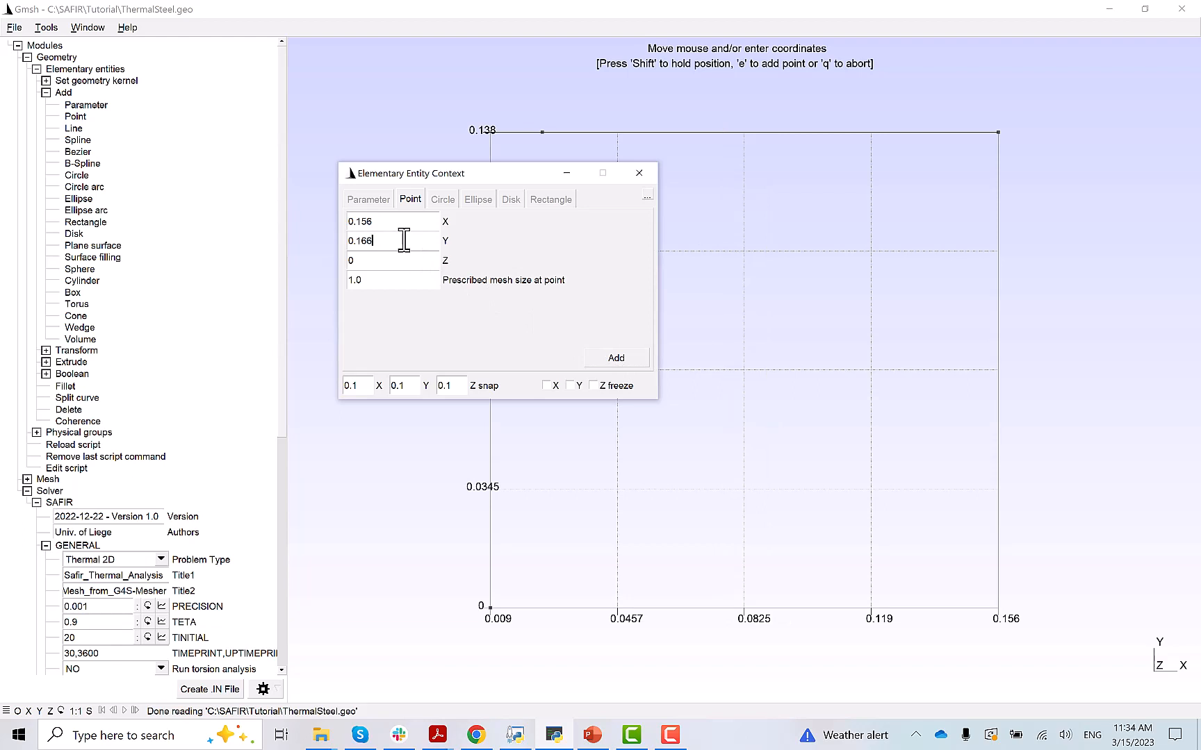
- Add points at (0.156, 0.166) and (0, 0.166), then close point entry
left_click(616, 358)
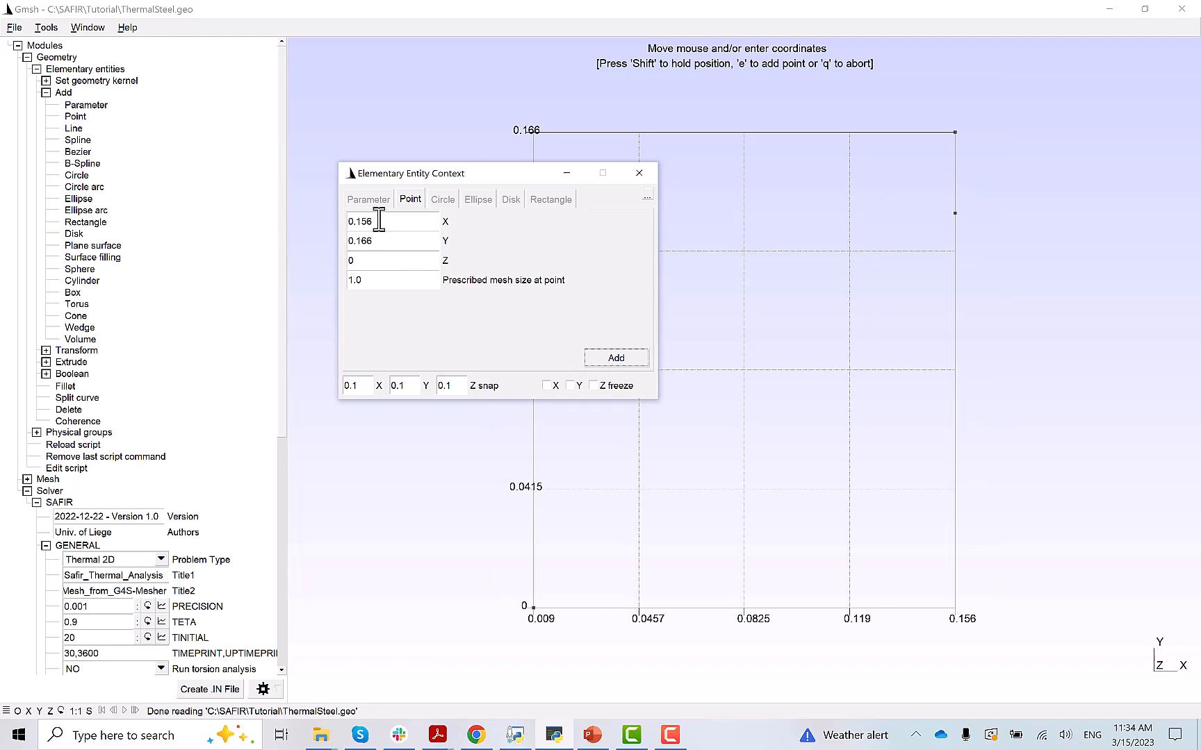
left_click_drag(351, 221, 383, 223)
type("0.0")
left_click_drag(355, 240, 438, 243)
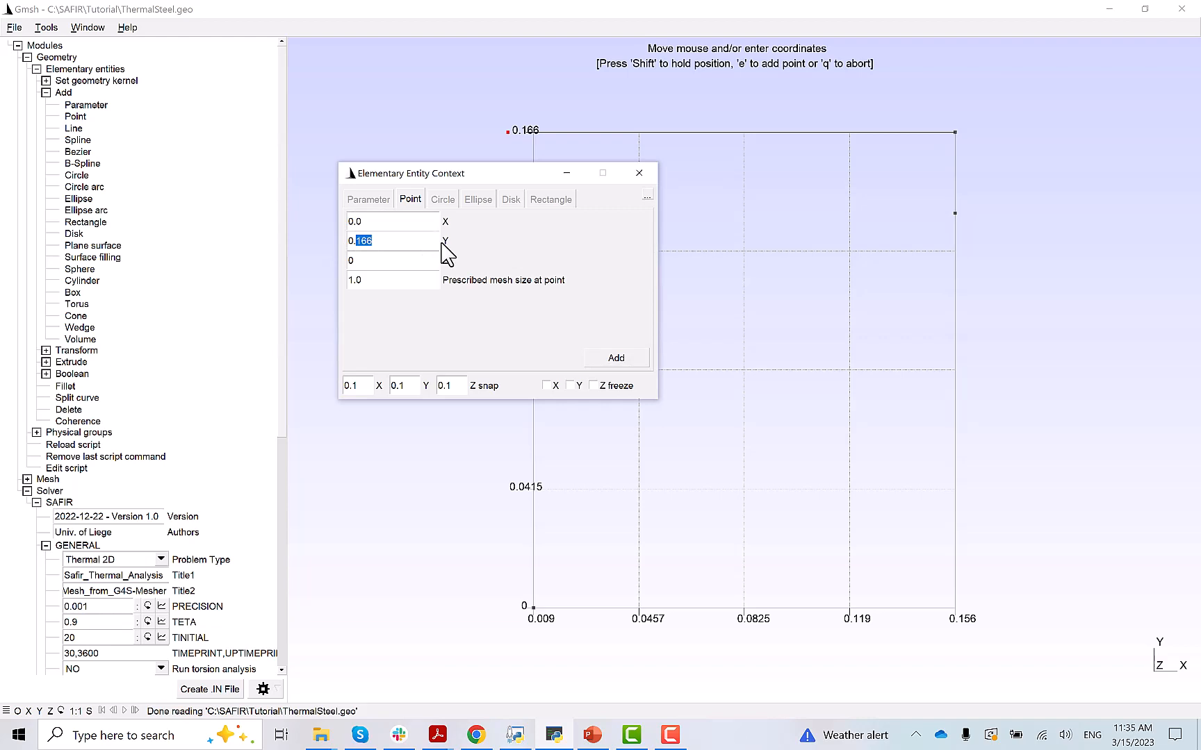
left_click(434, 243)
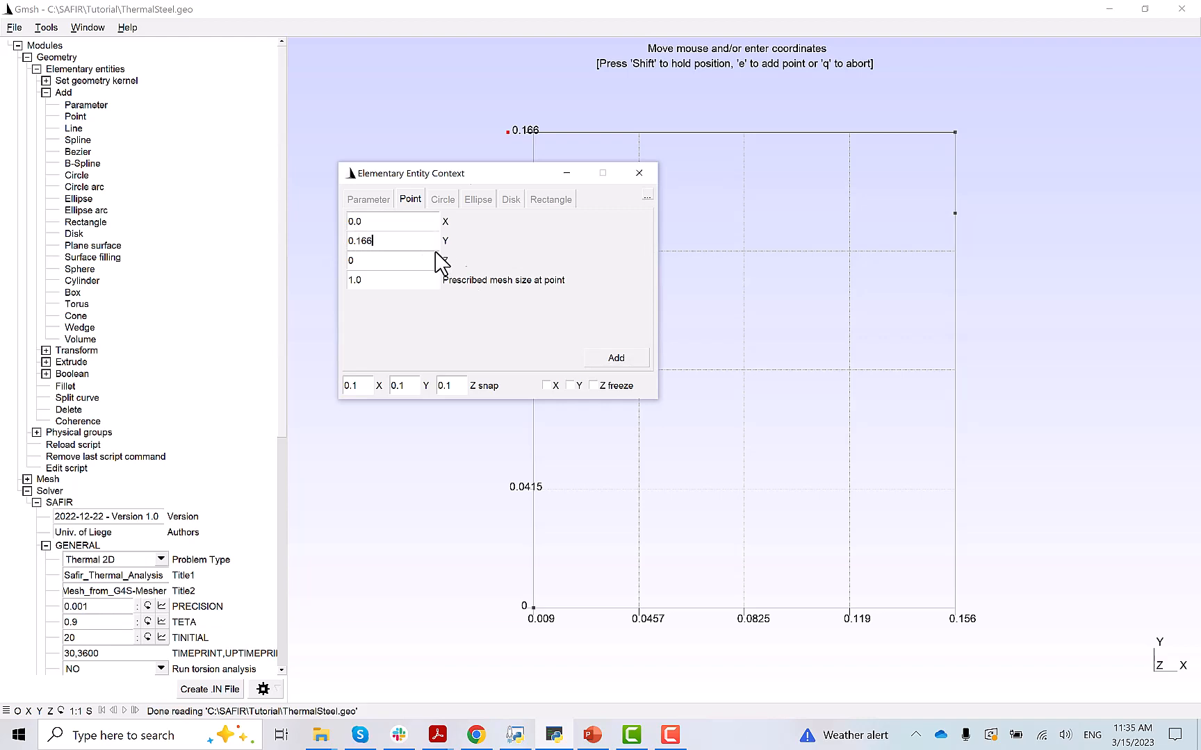
left_click(637, 360)
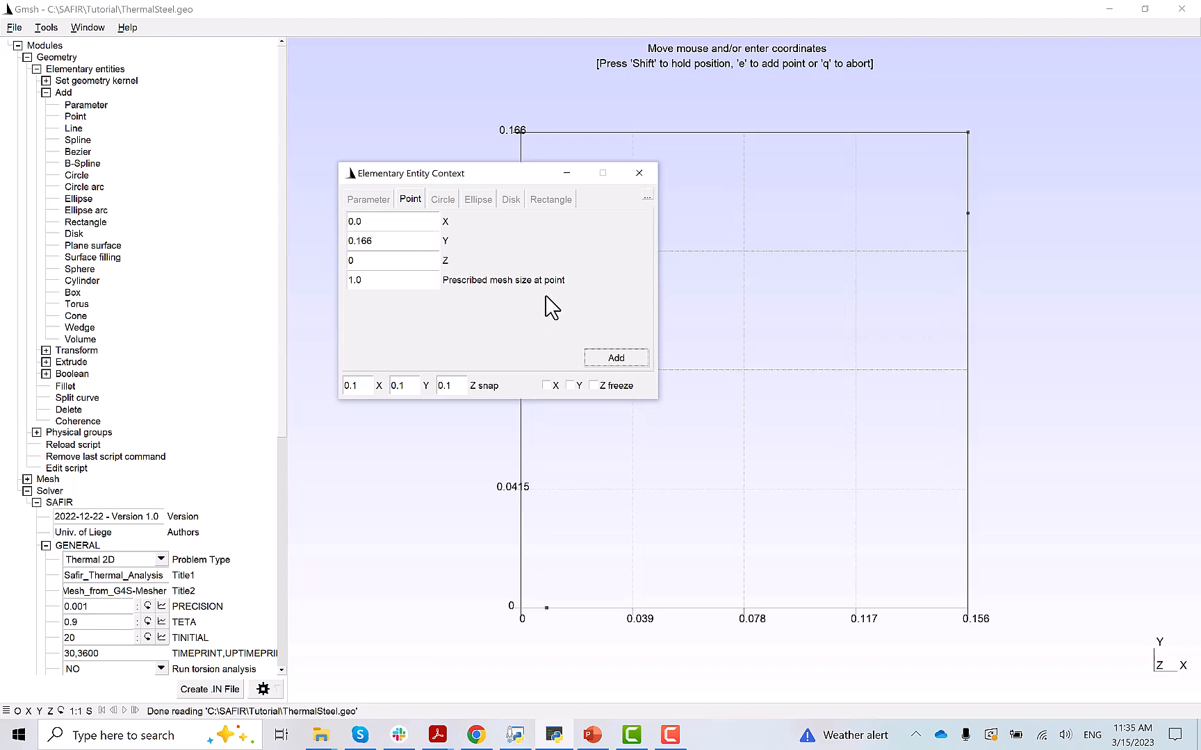
left_click(644, 172)
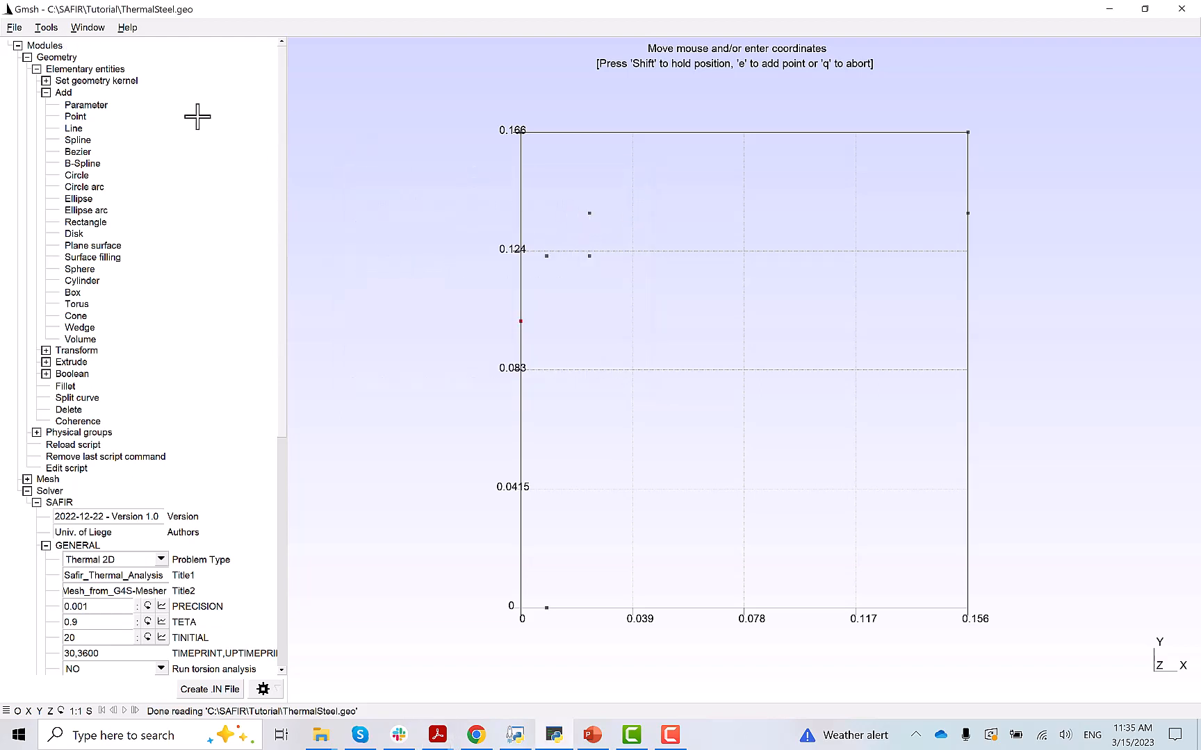
- Enable point labels in the Geometry visibility options to tag Points 1–7
left_click(45, 28)
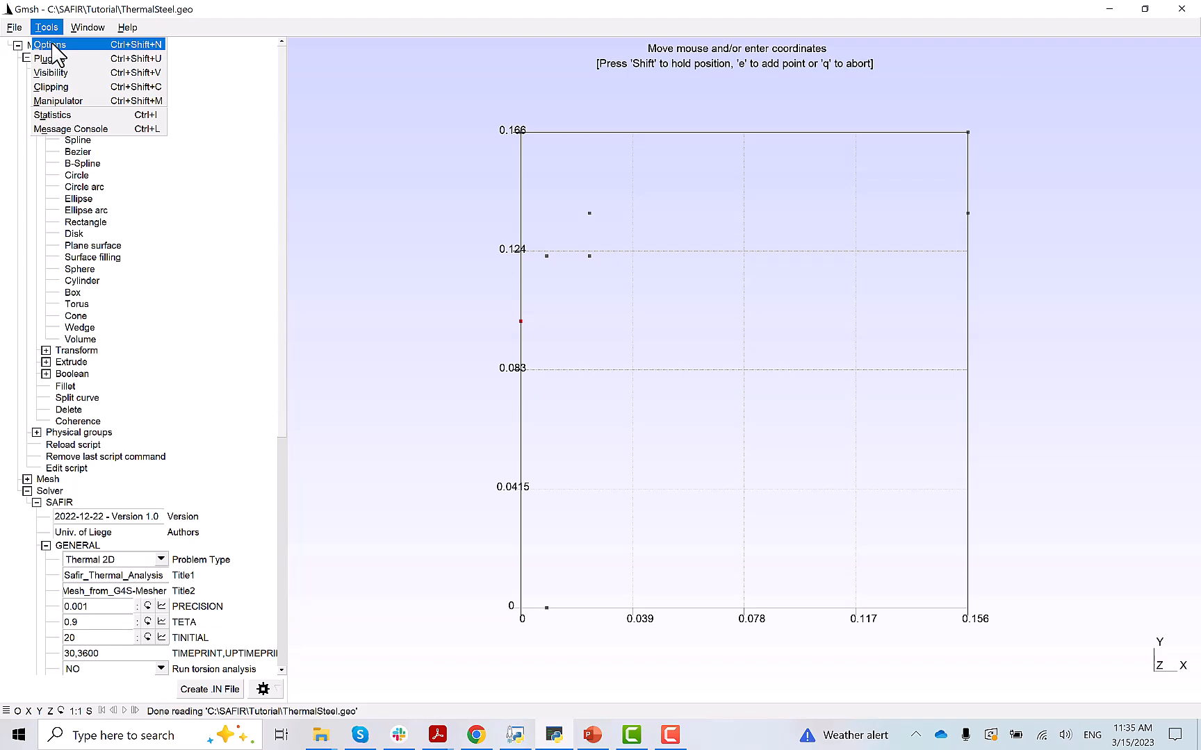
left_click(54, 45)
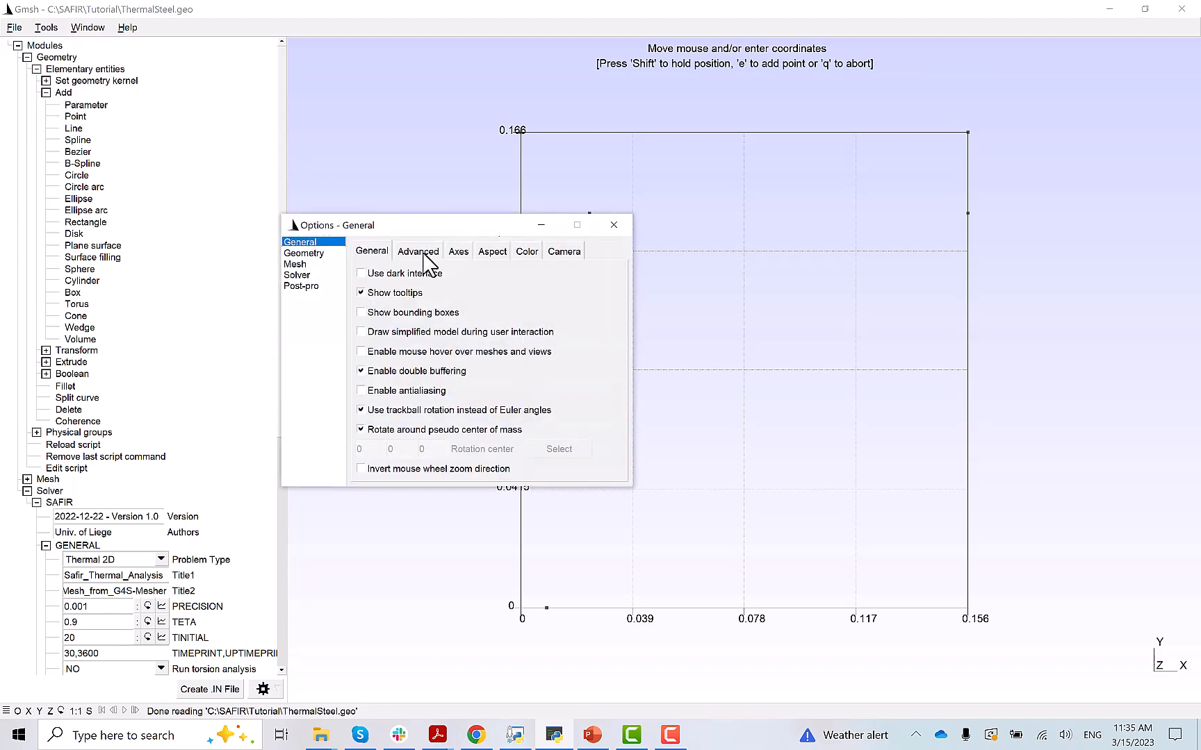
left_click(329, 253)
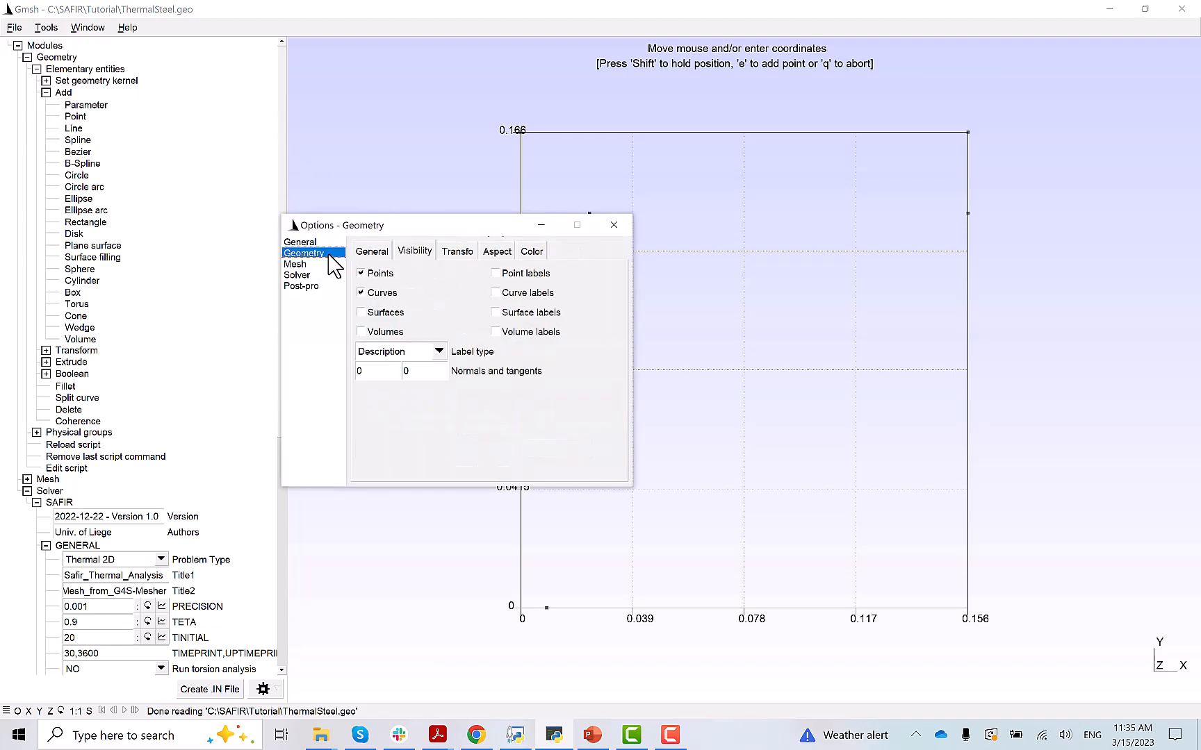
left_click(496, 273)
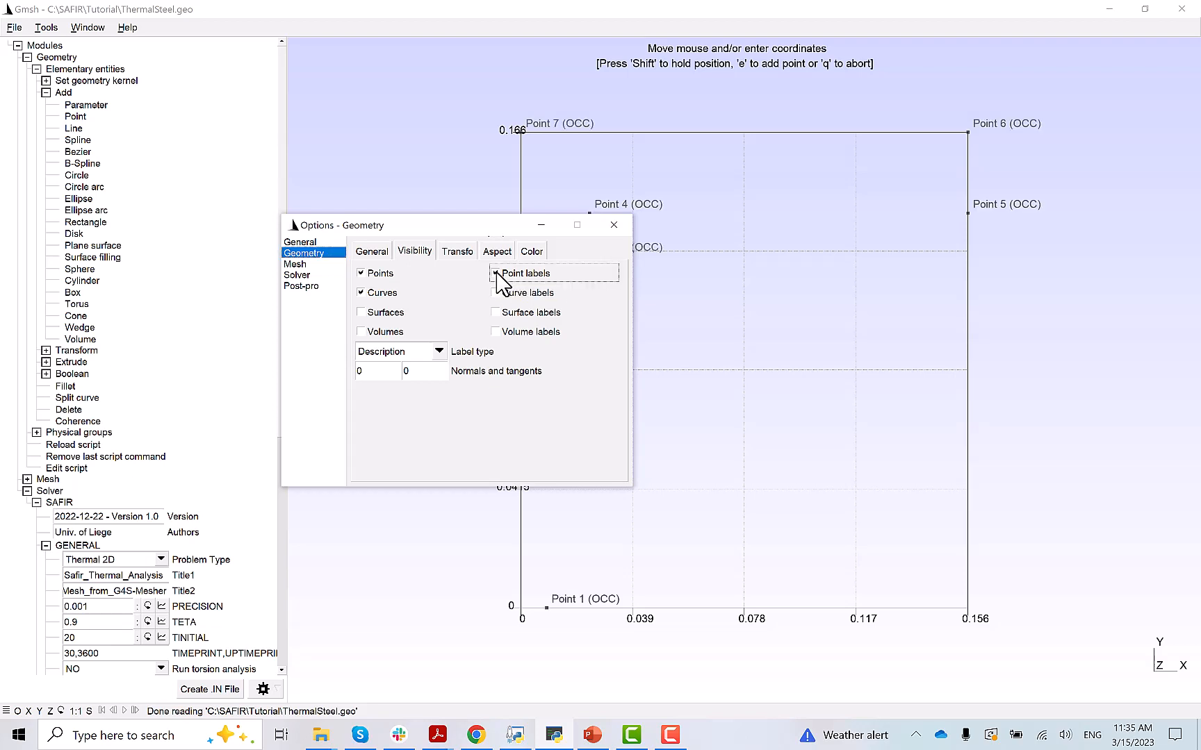
left_click(613, 226)
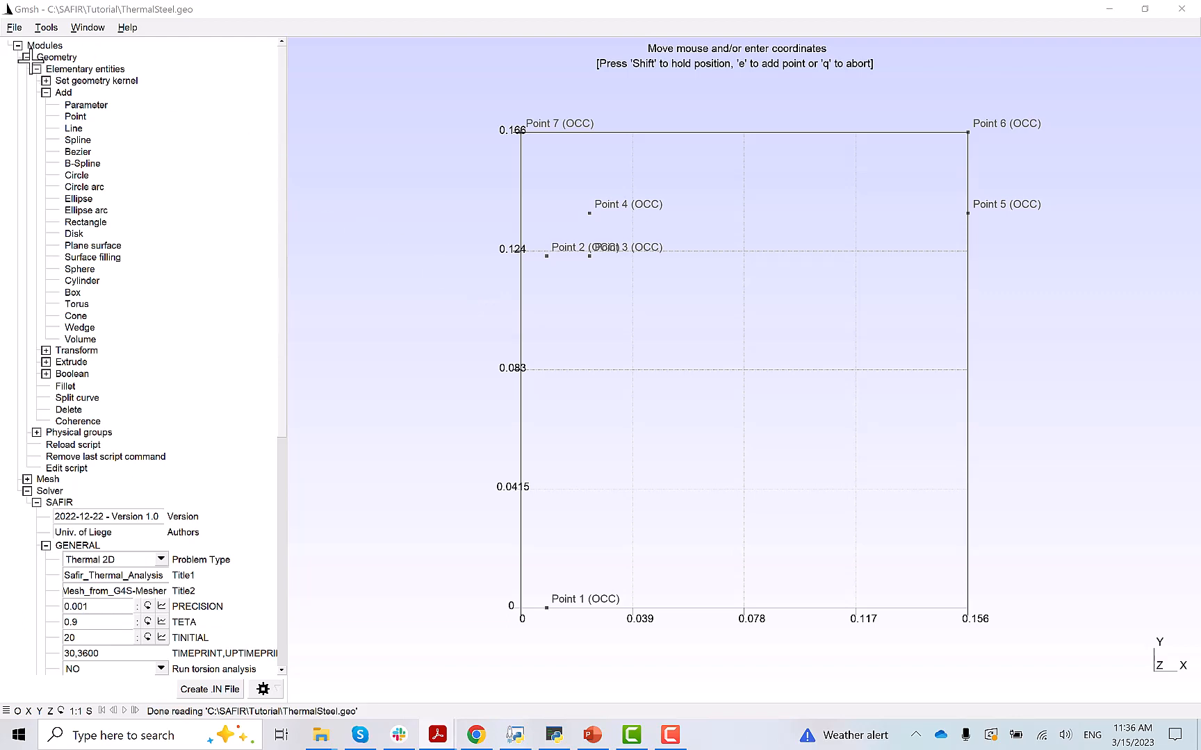
- Translate a copy of Point 1 by DX 0.011, creating Point 8 at (0.02, 0)
left_click(46, 92)
left_click(45, 103)
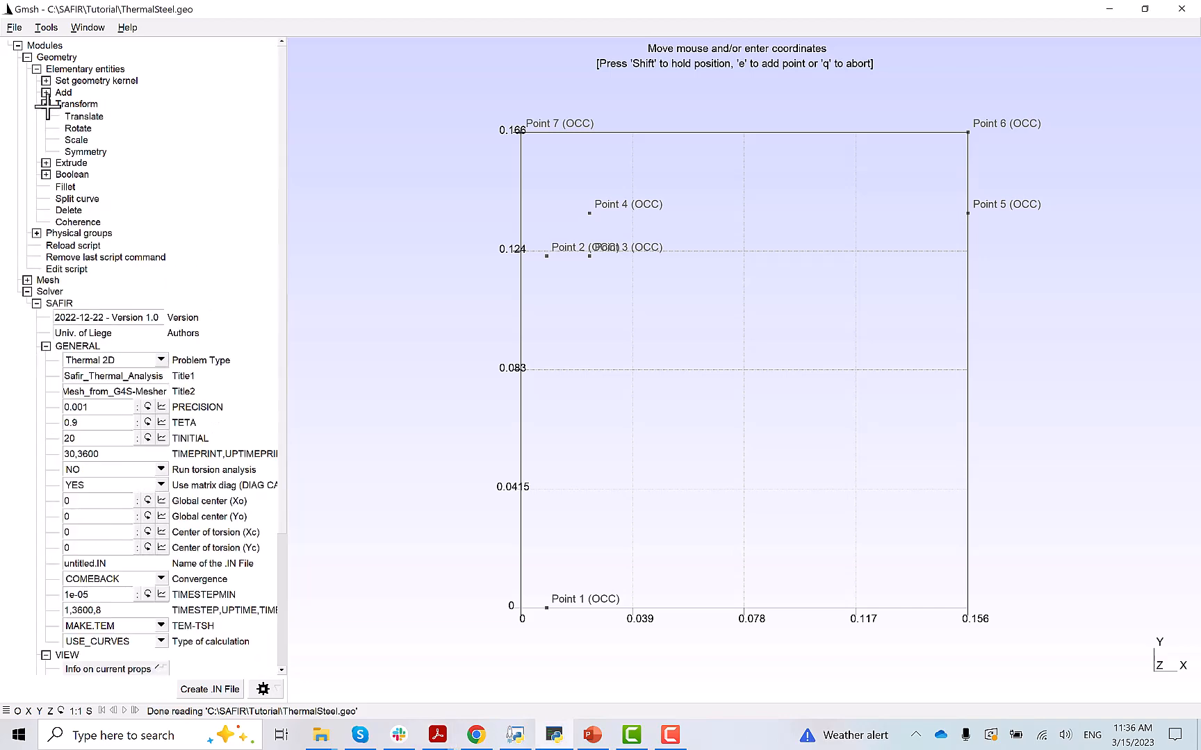
left_click(81, 117)
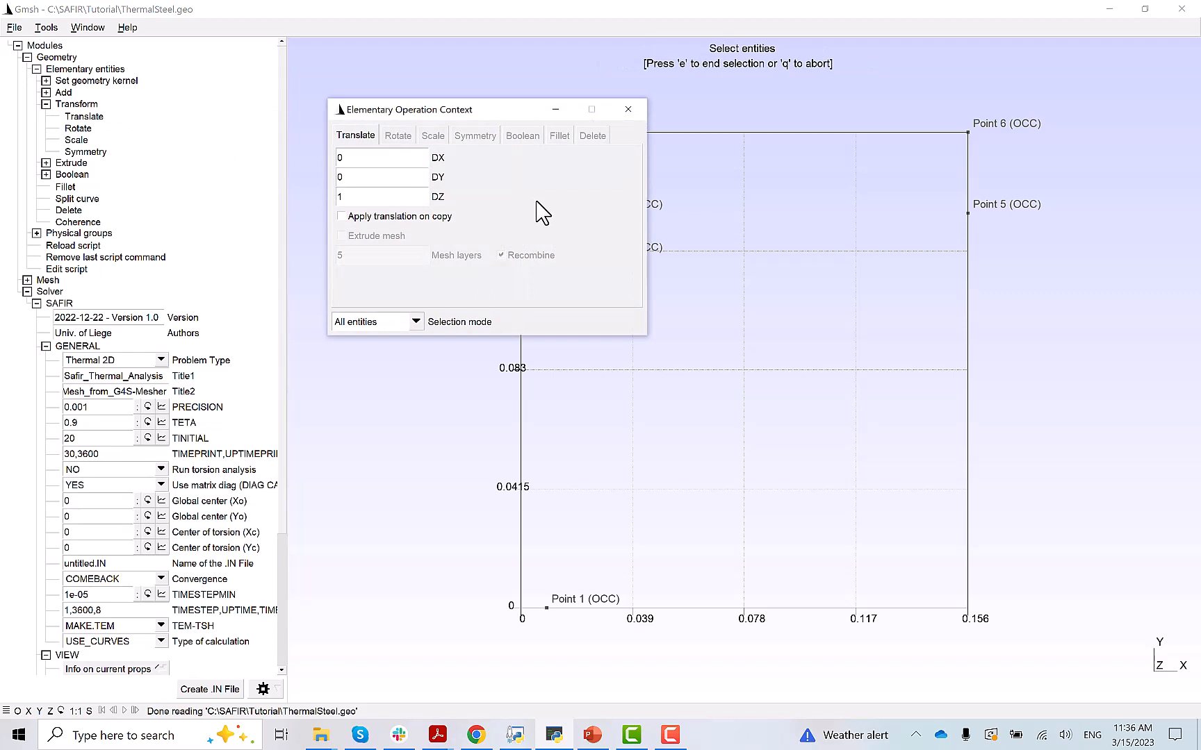
type("1")
left_click(355, 178)
left_click(355, 197)
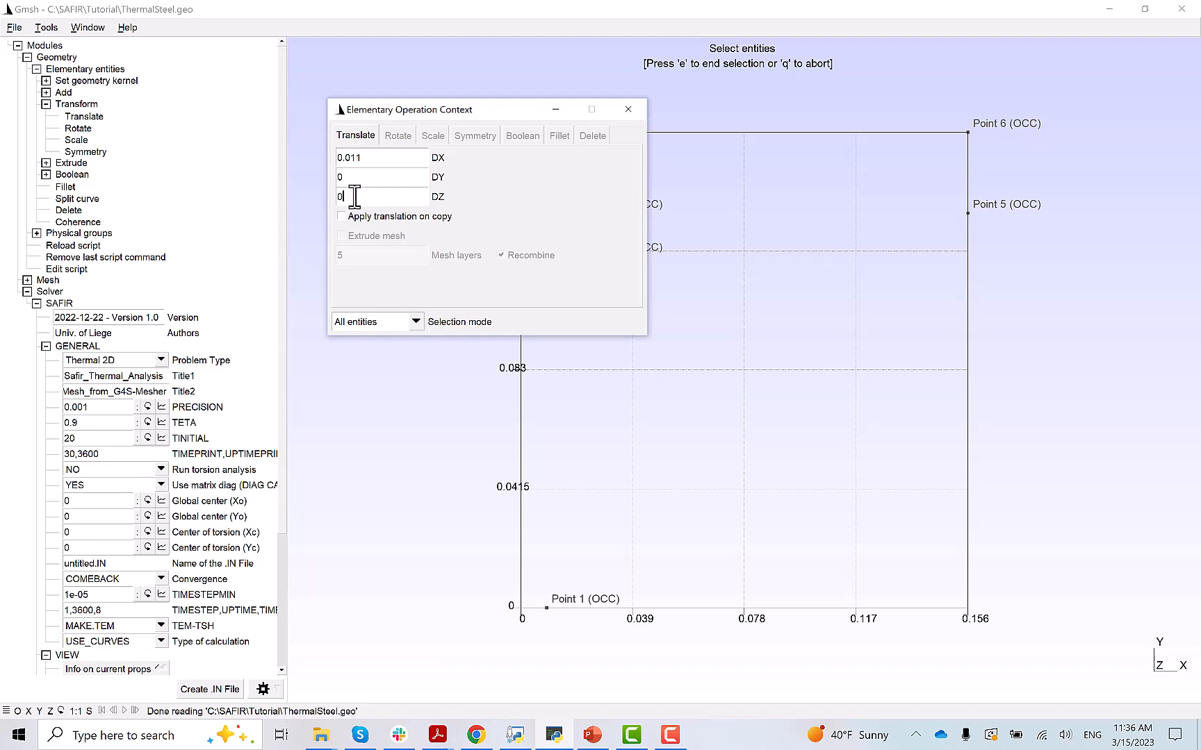
left_click(342, 216)
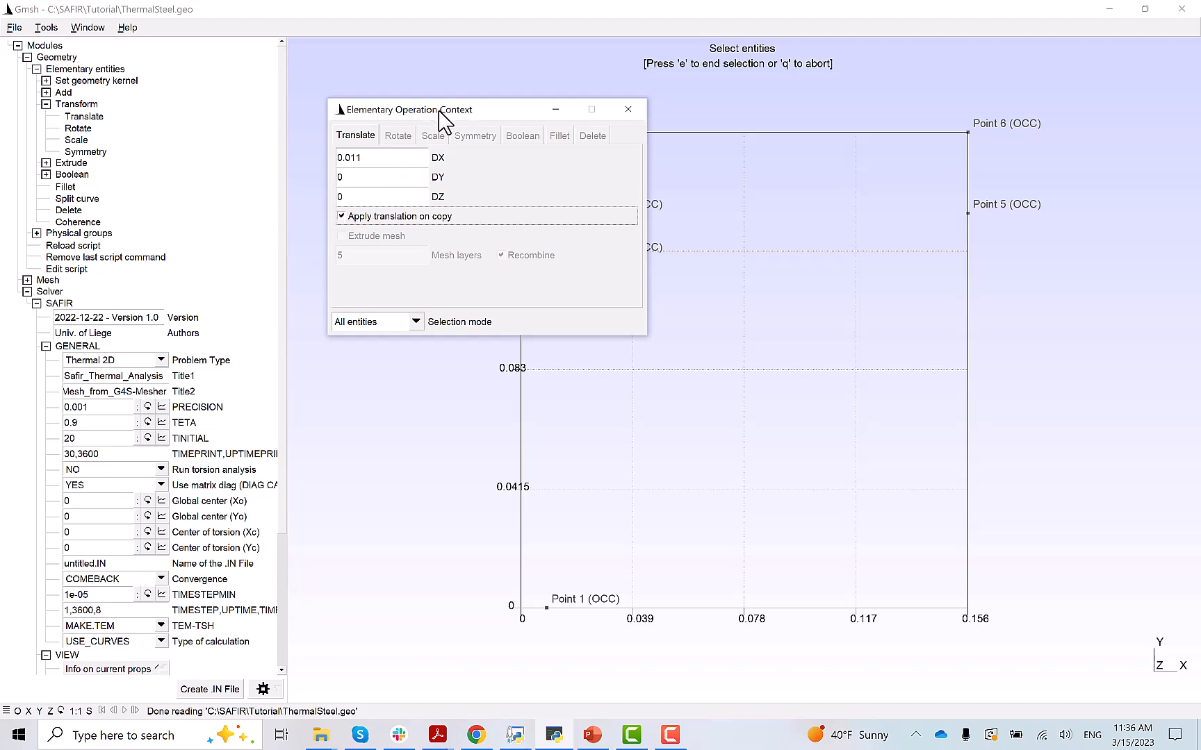
left_click_drag(438, 110, 208, 165)
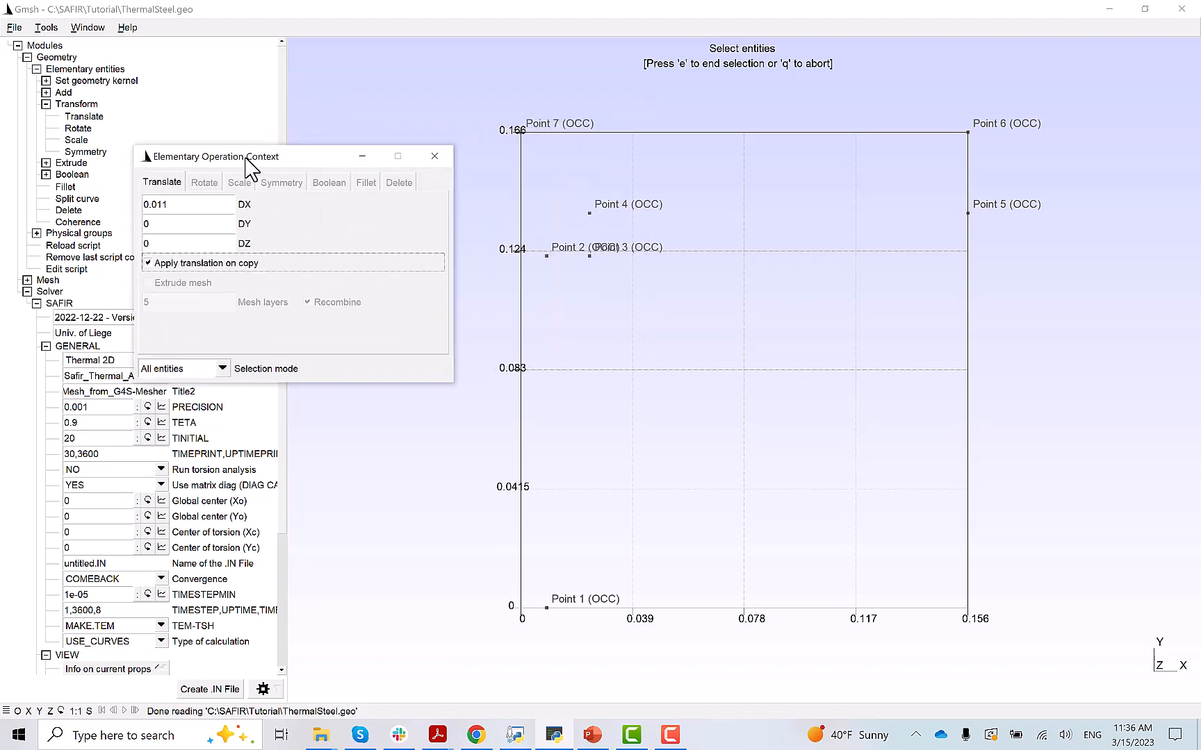
left_click(548, 609)
left_click(547, 609)
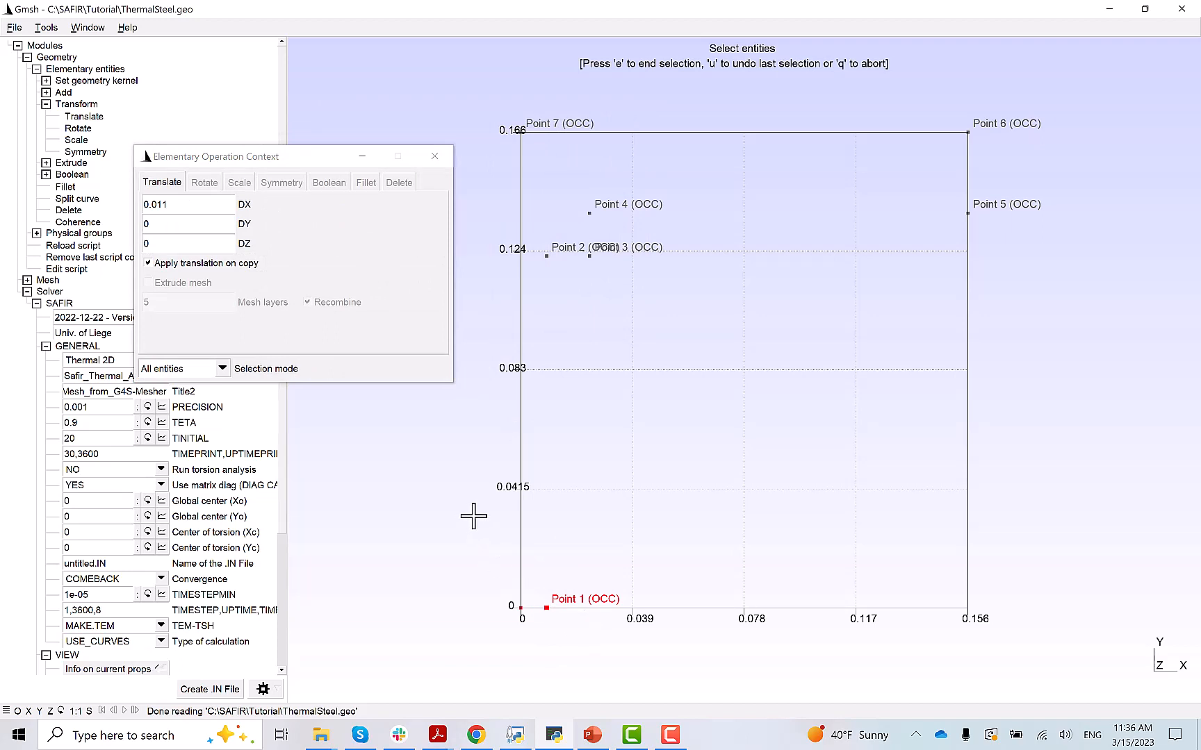
key("e")
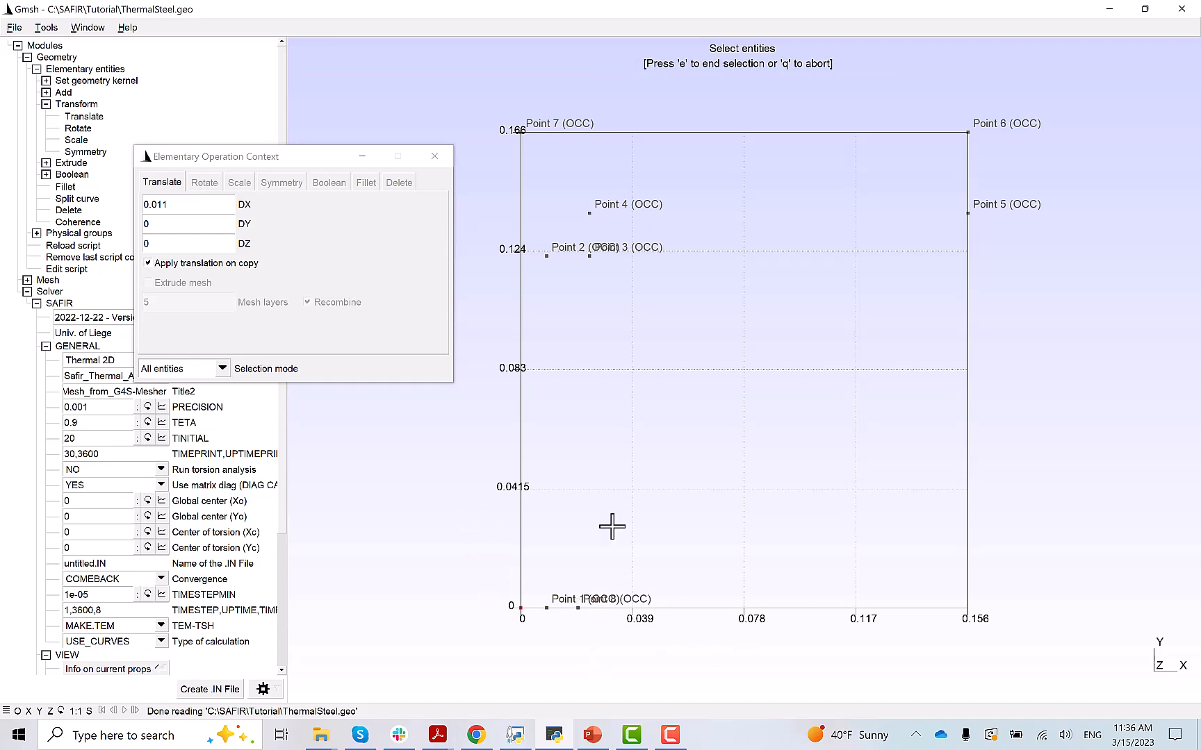
key("alt+Tab")
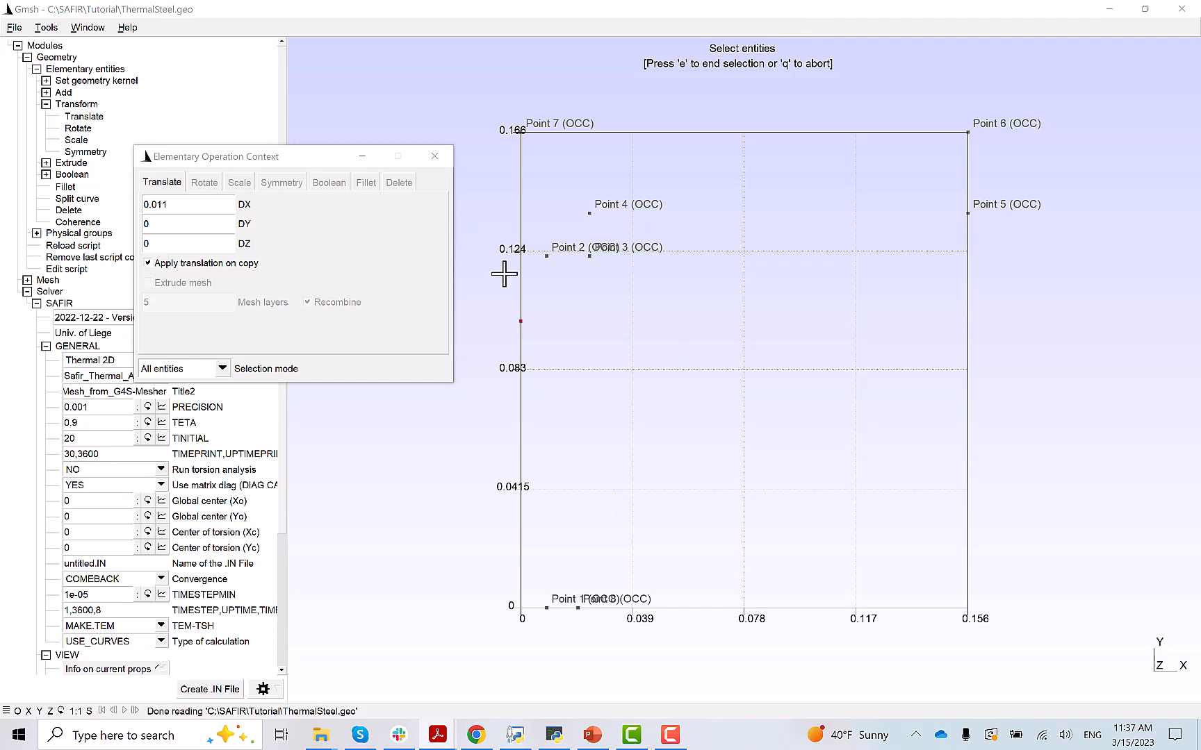
- Copy Points 2, 3, 4 and 5 offset by DY -0.011
left_click(164, 224)
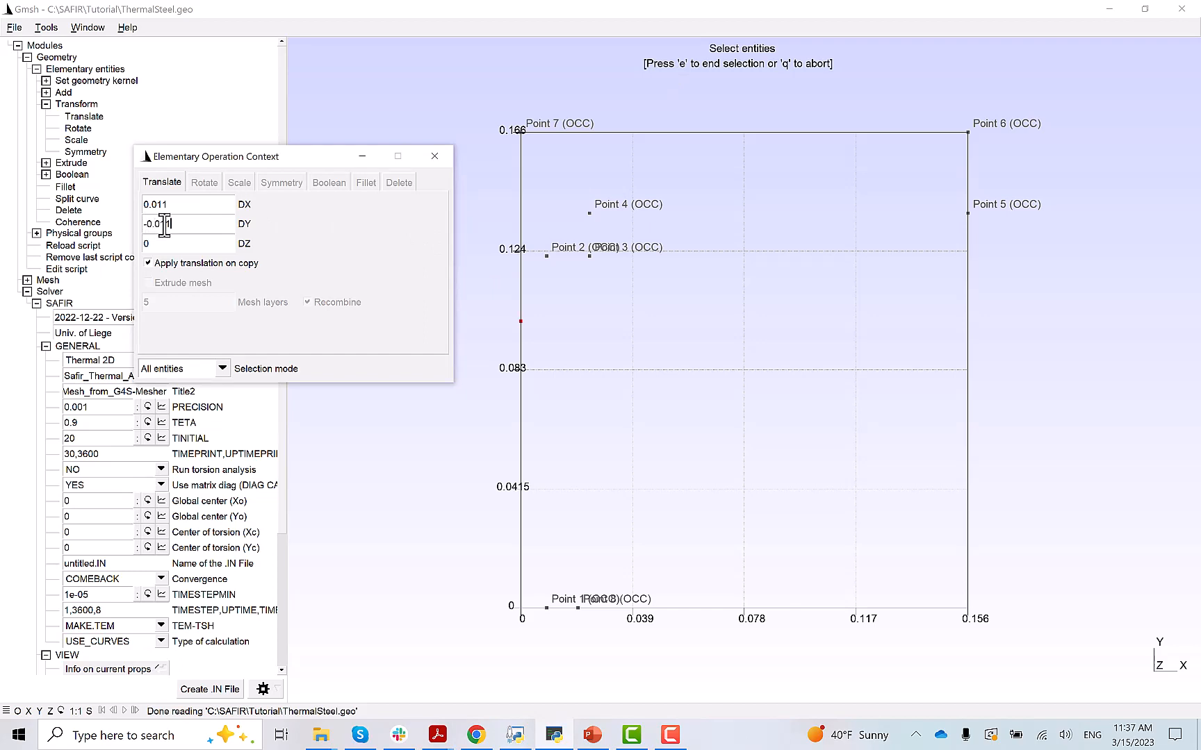
left_click(549, 257)
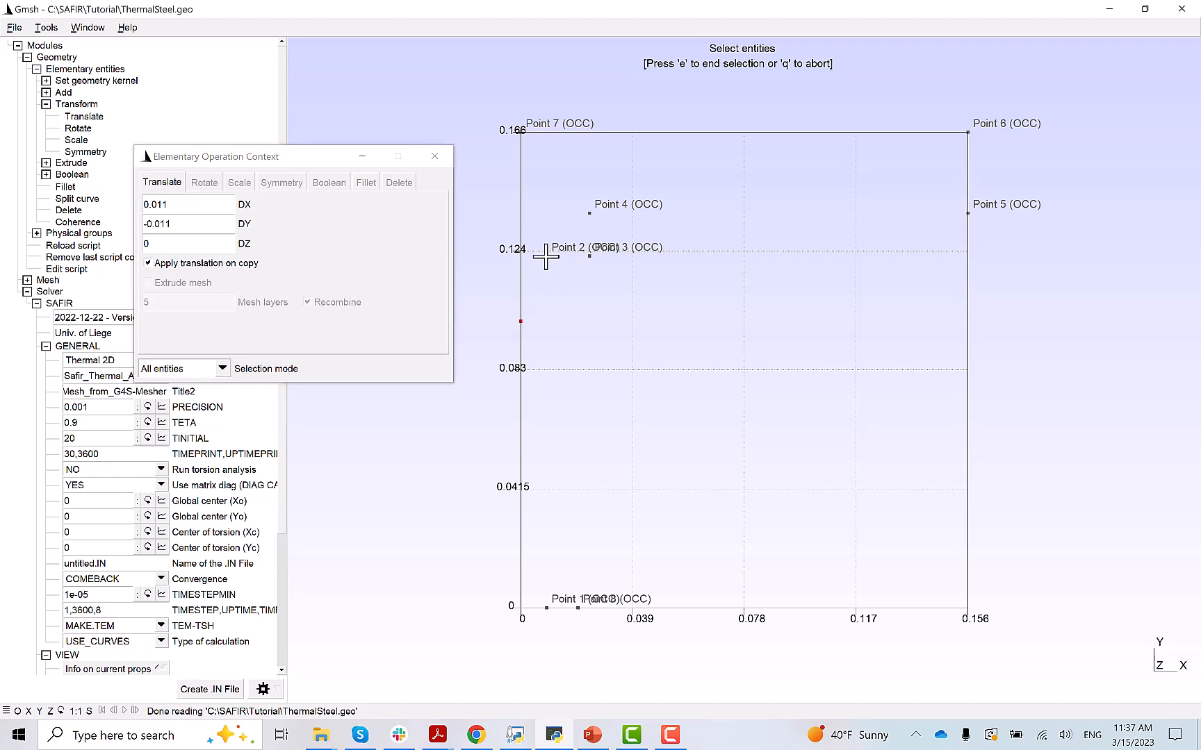
left_click(547, 257)
left_click(590, 256)
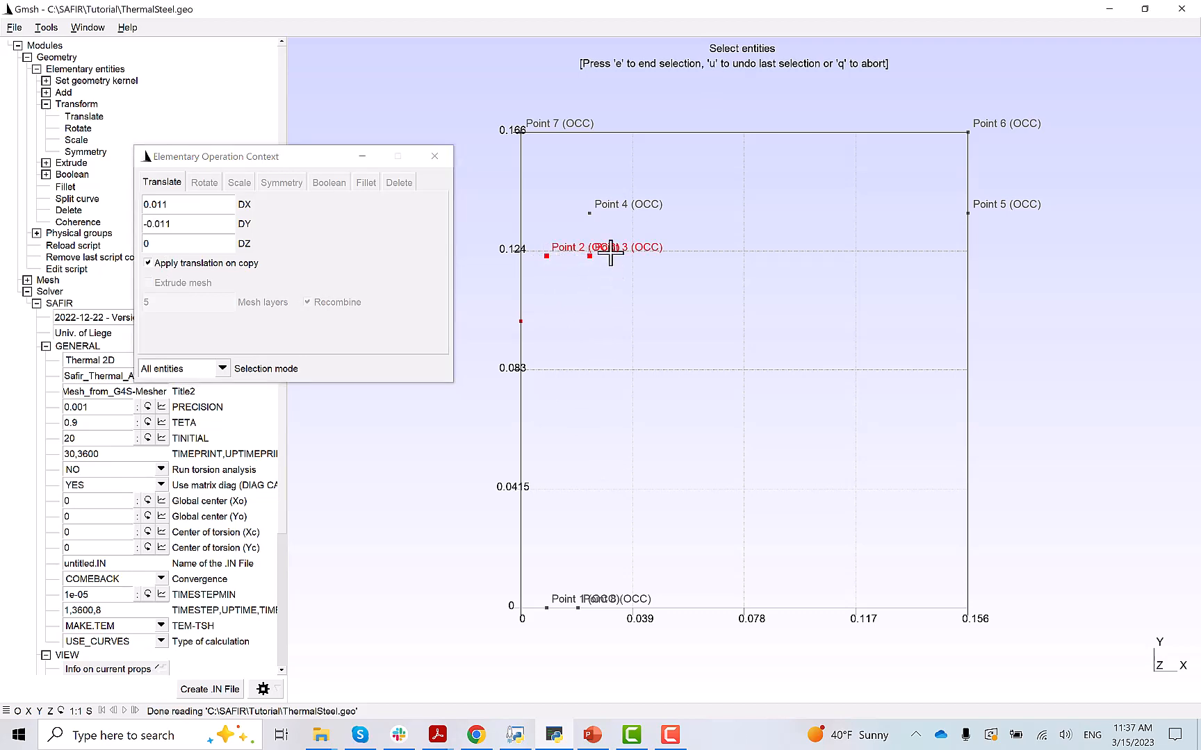
left_click(590, 214)
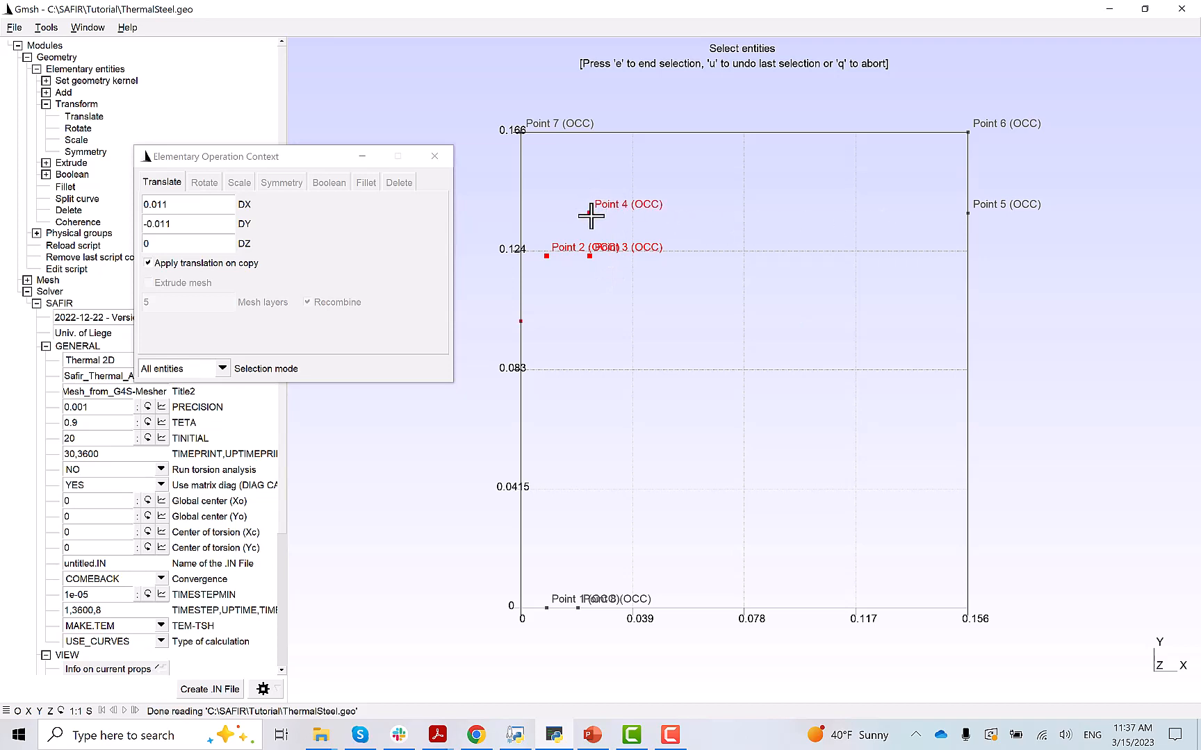
left_click(968, 214)
key("e")
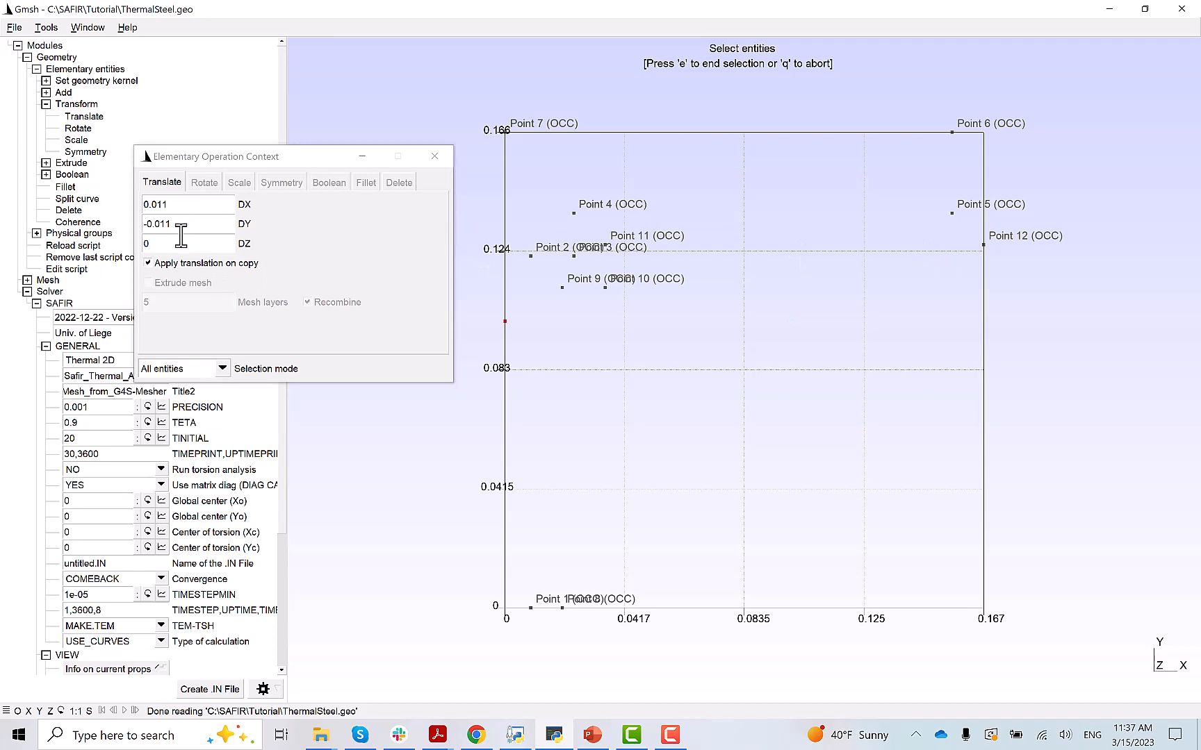
- Copy Point 6 with DY 0.011 and Point 7 with DX 0, then end translating
left_click(153, 224)
key("BackSpace")
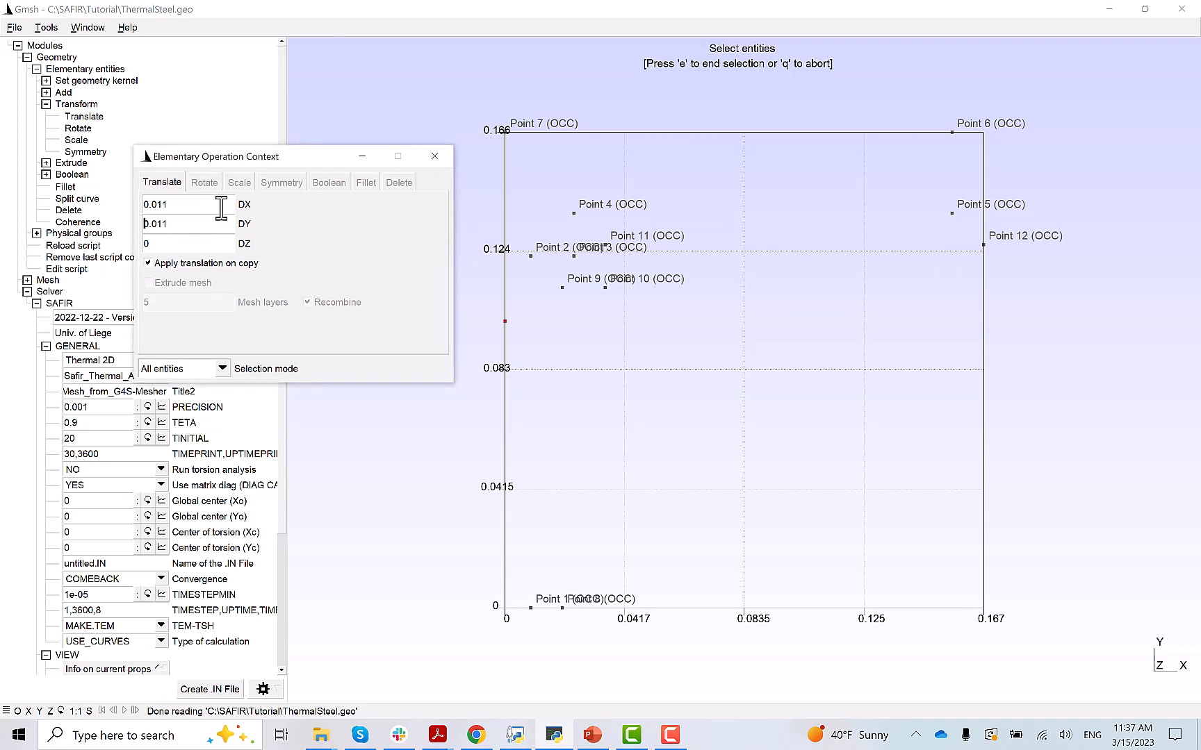
left_click(950, 134)
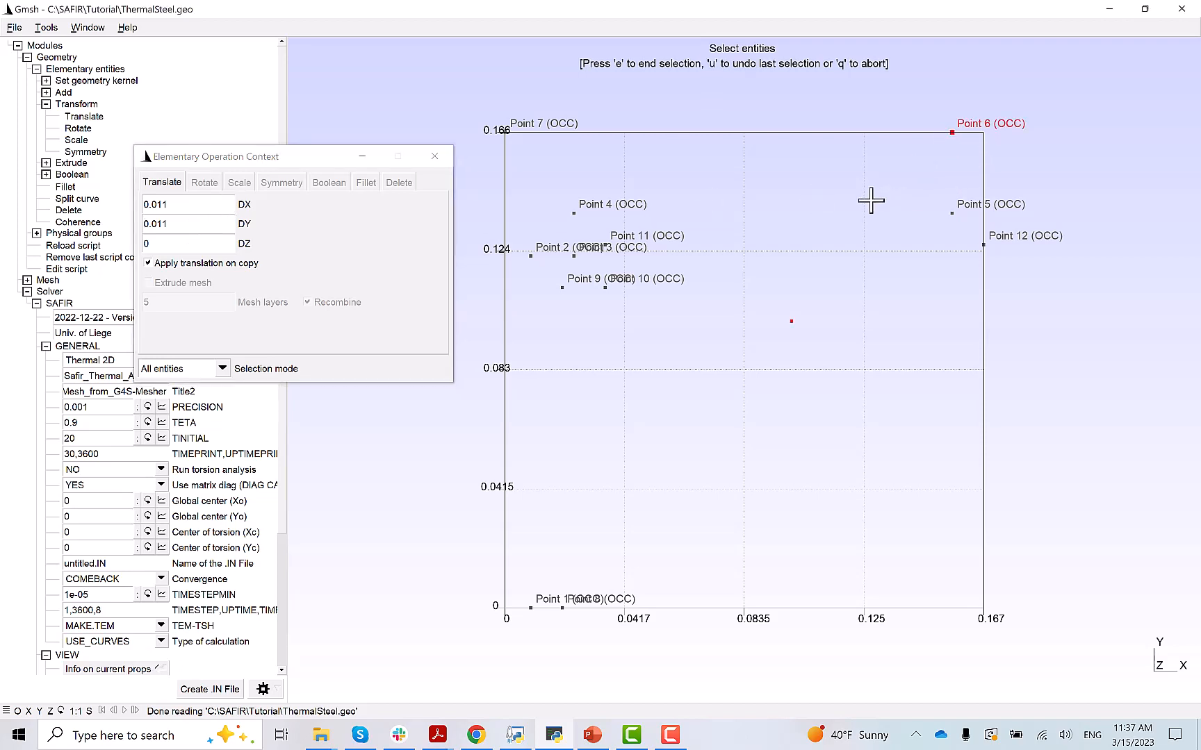
key("e")
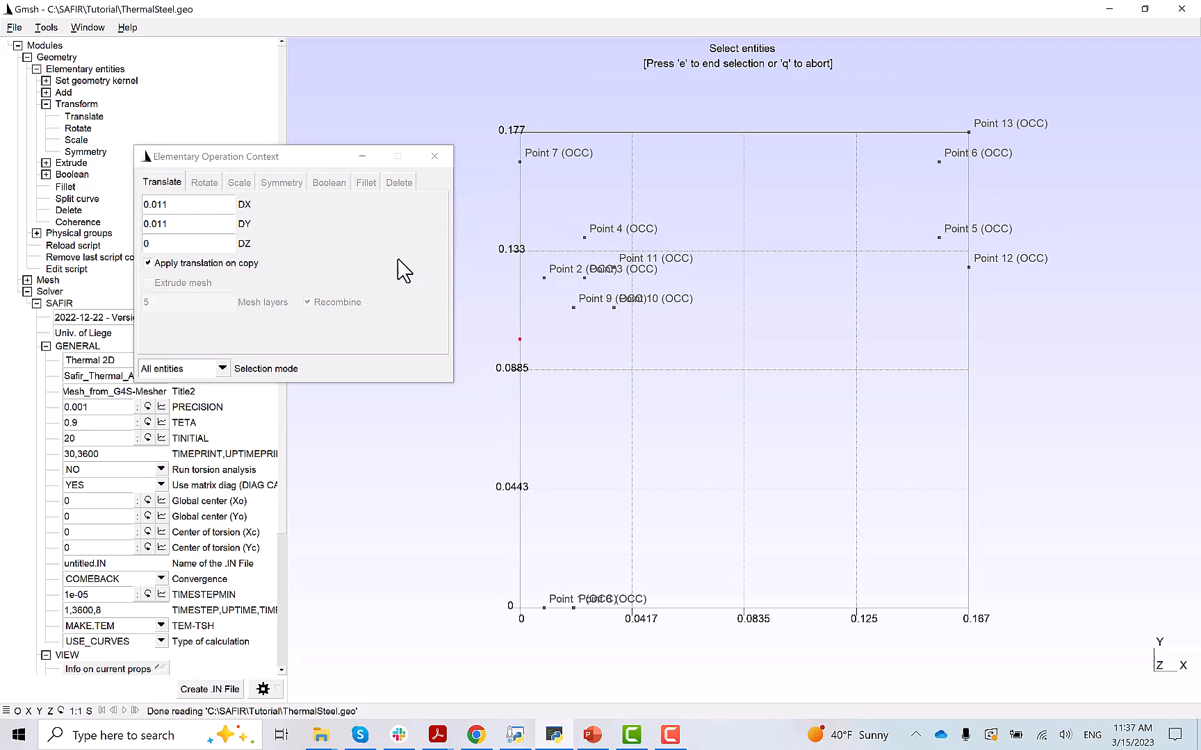
left_click(167, 206)
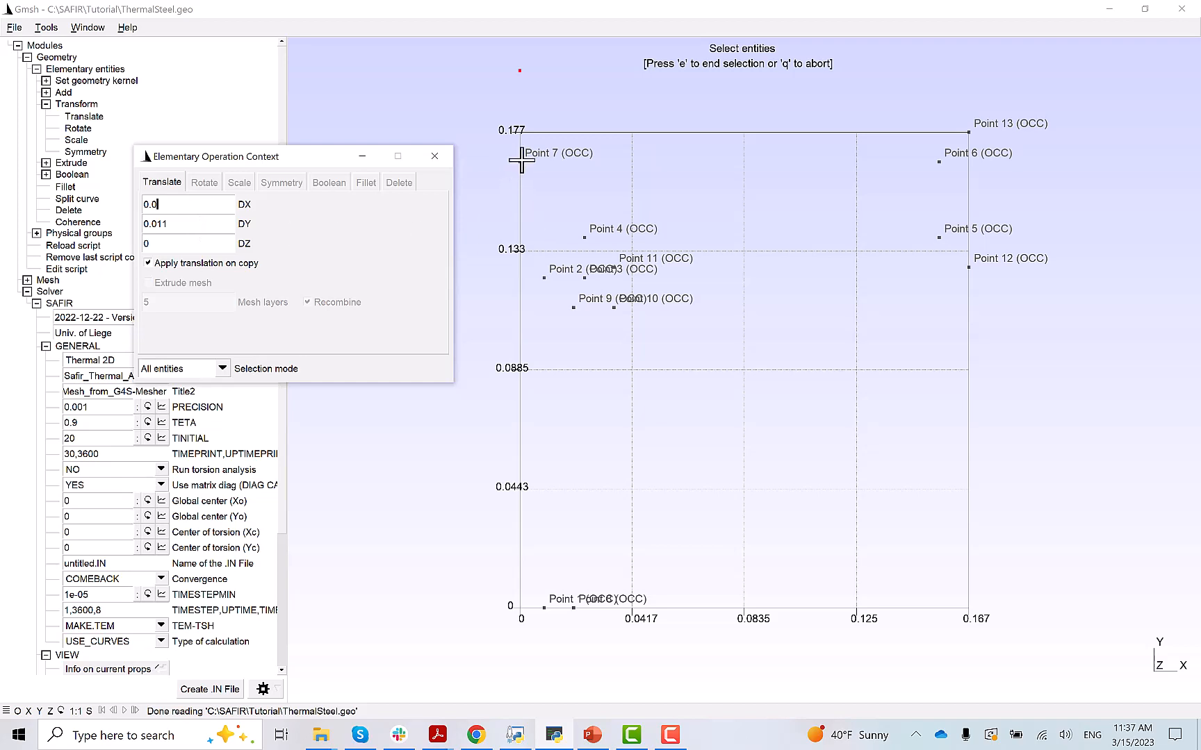
left_click(520, 187)
left_click(519, 184)
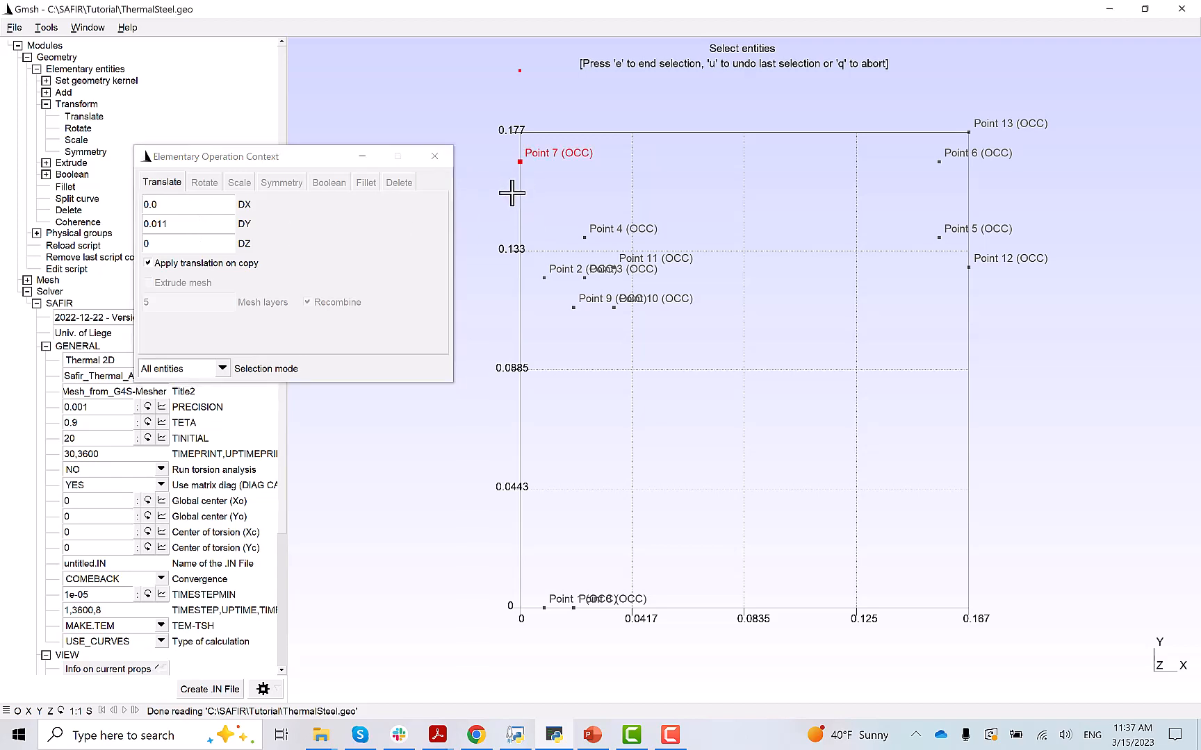
key("e")
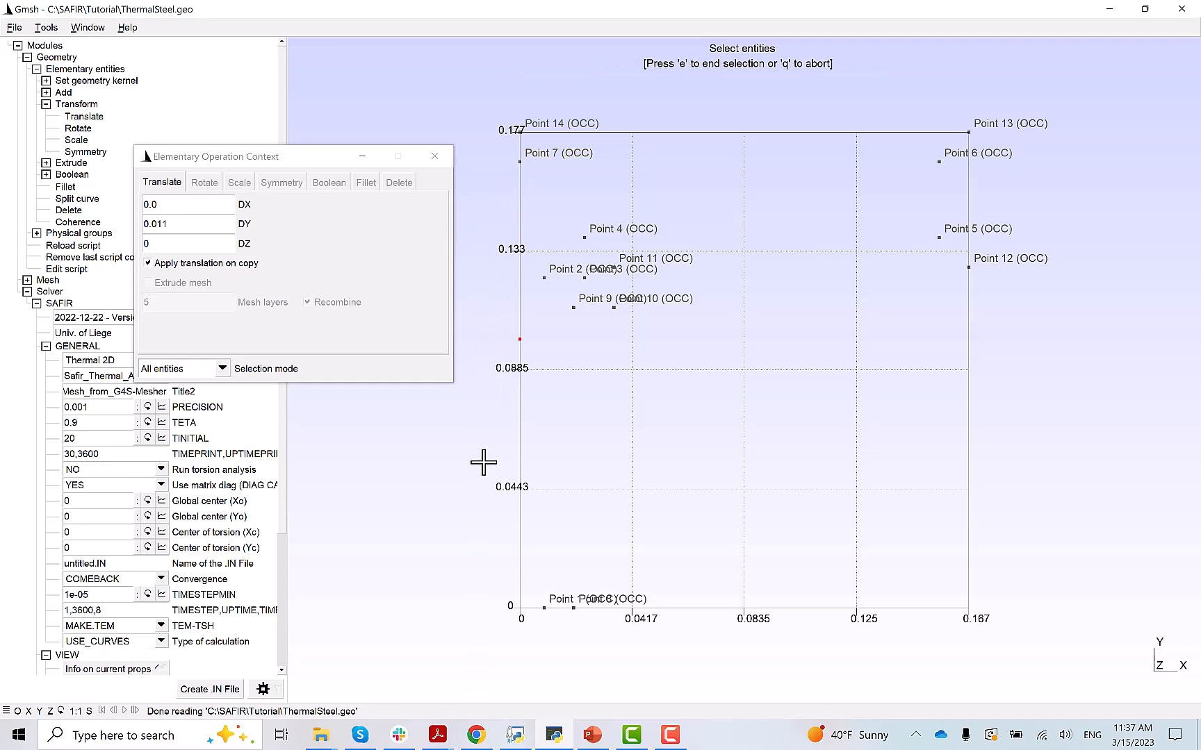
key("q")
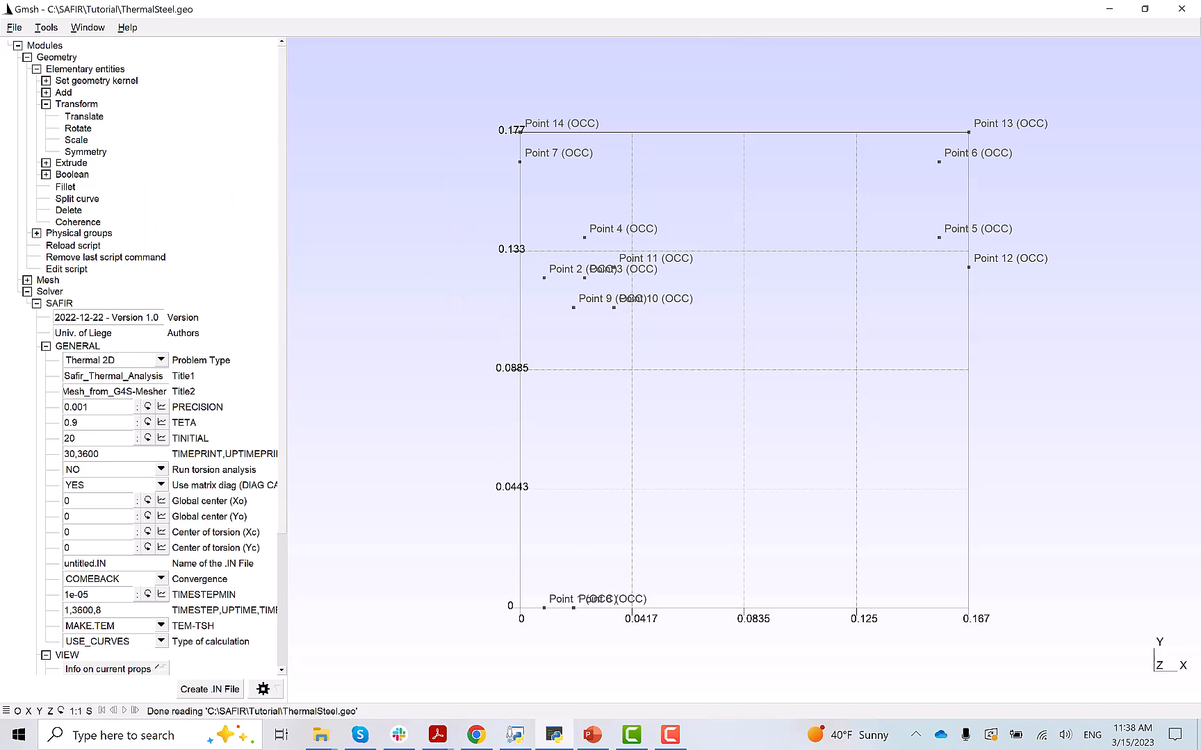
- Draw a straight line from Point 1 to Point 2
key("alt+Tab")
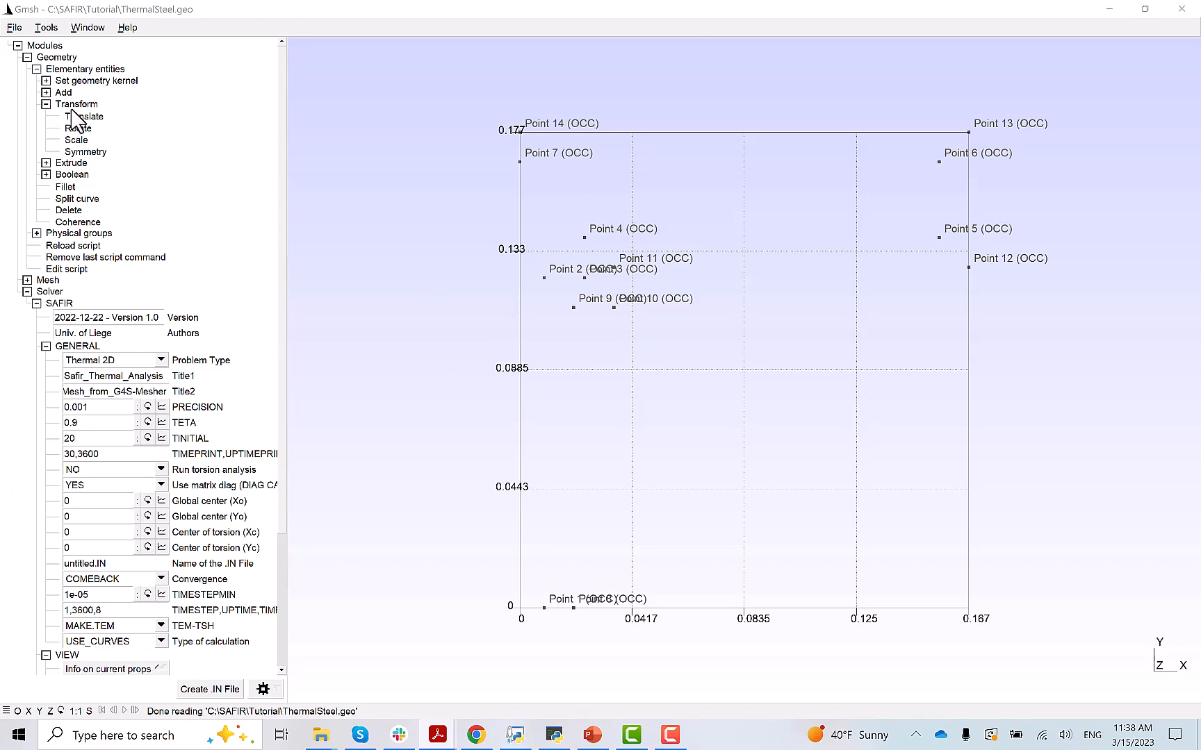
left_click(46, 93)
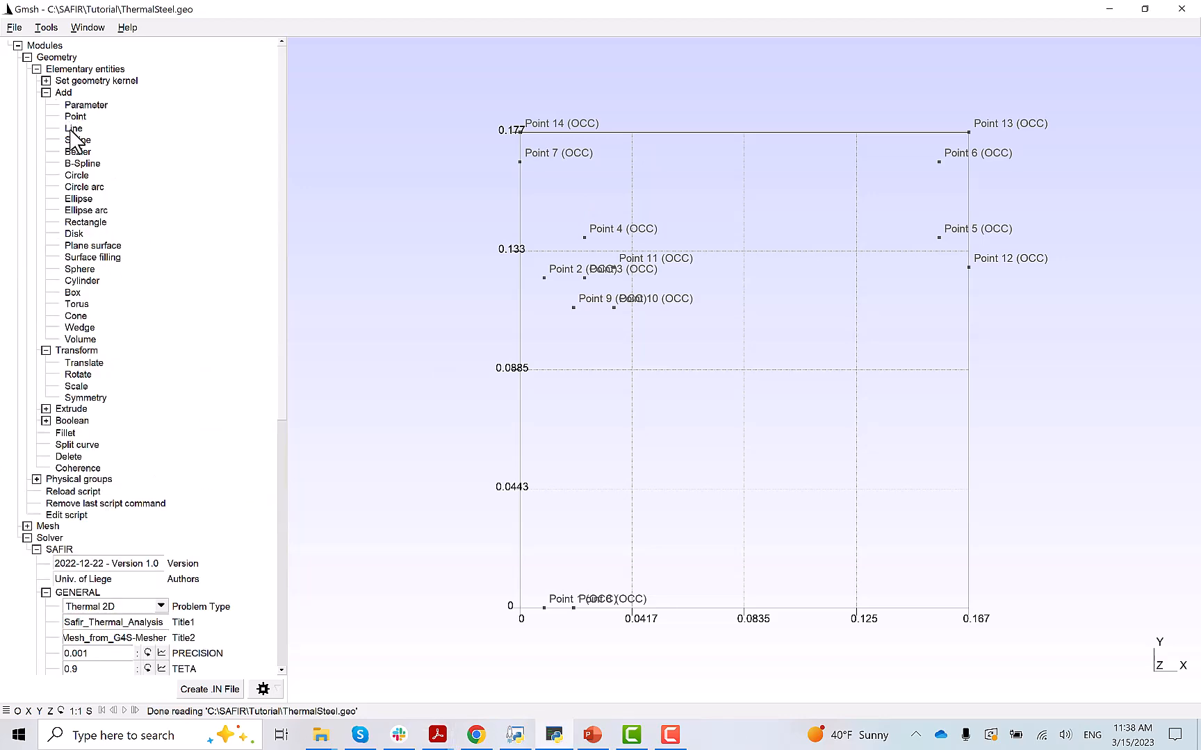
left_click(72, 130)
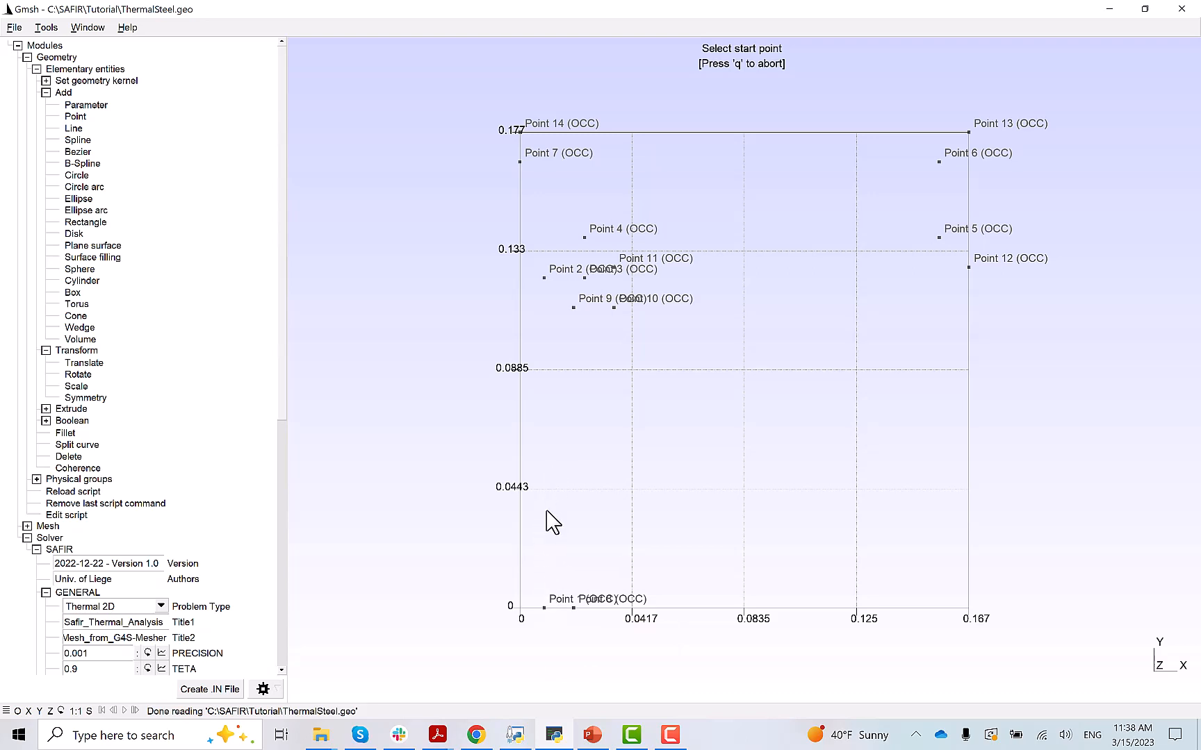
left_click(544, 609)
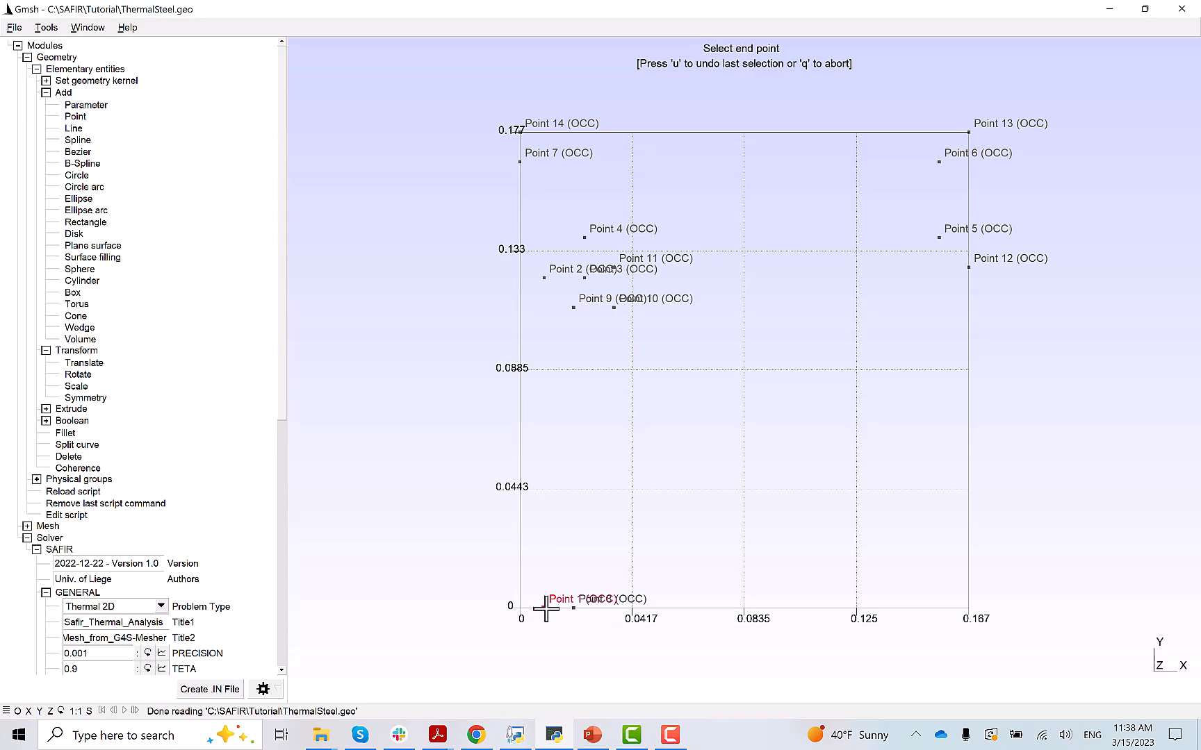
left_click(544, 281)
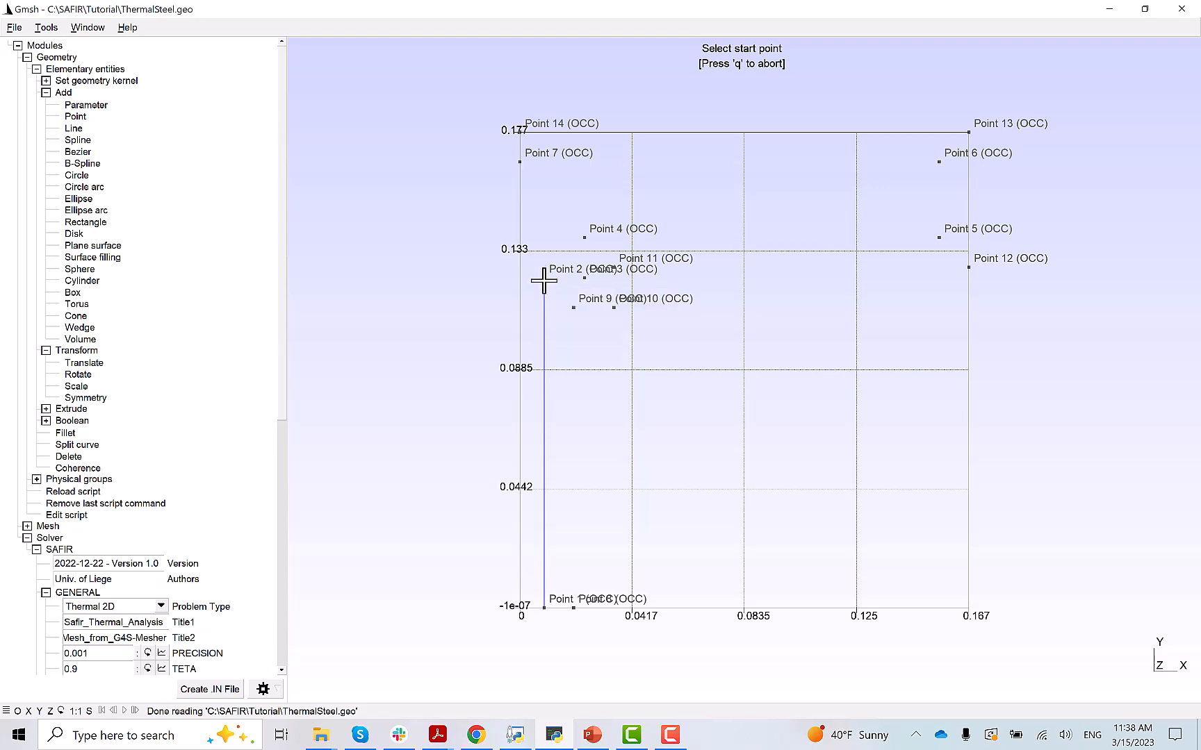
- Draw connected lines Point 4–5, 5–6 and 6–7
left_click(584, 239)
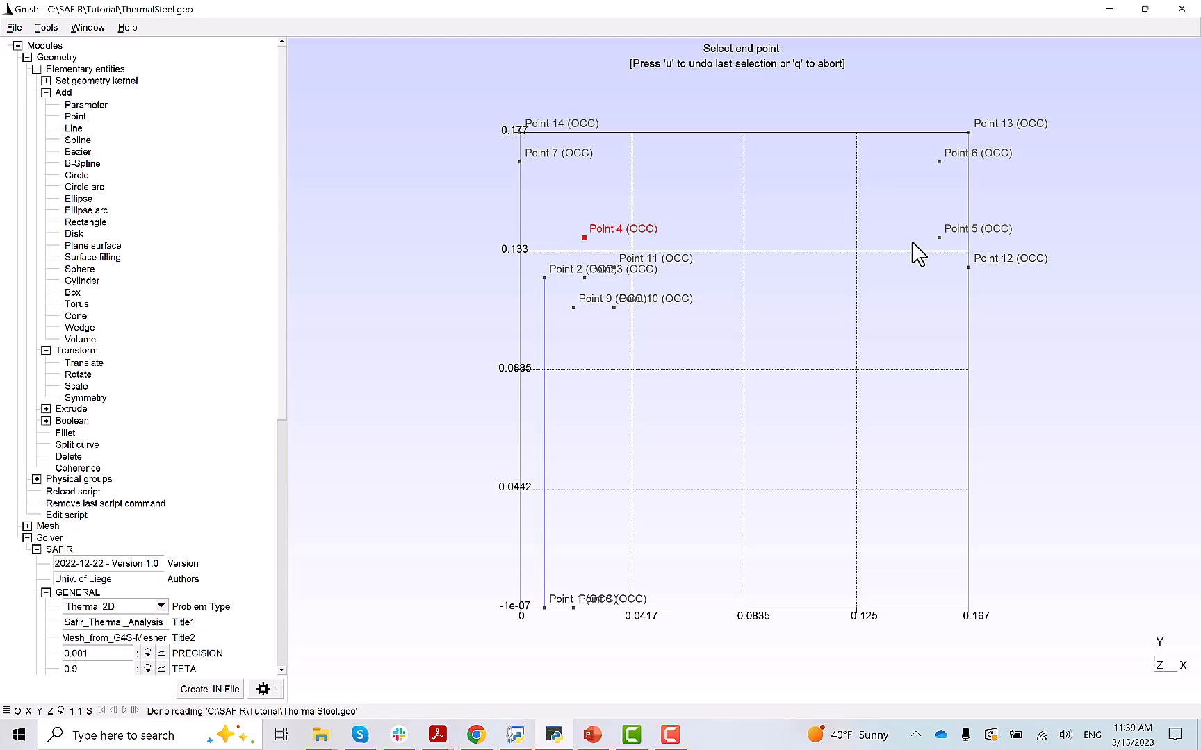
left_click(938, 238)
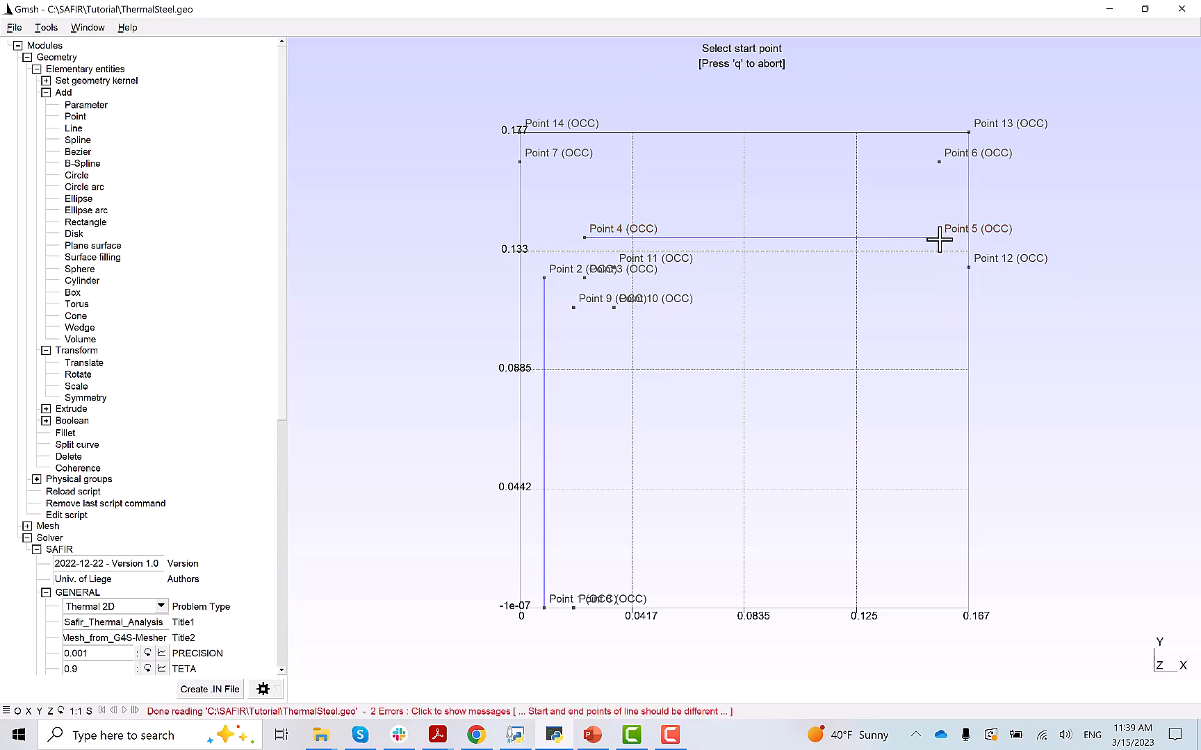
left_click(939, 238)
left_click(939, 162)
left_click(939, 162)
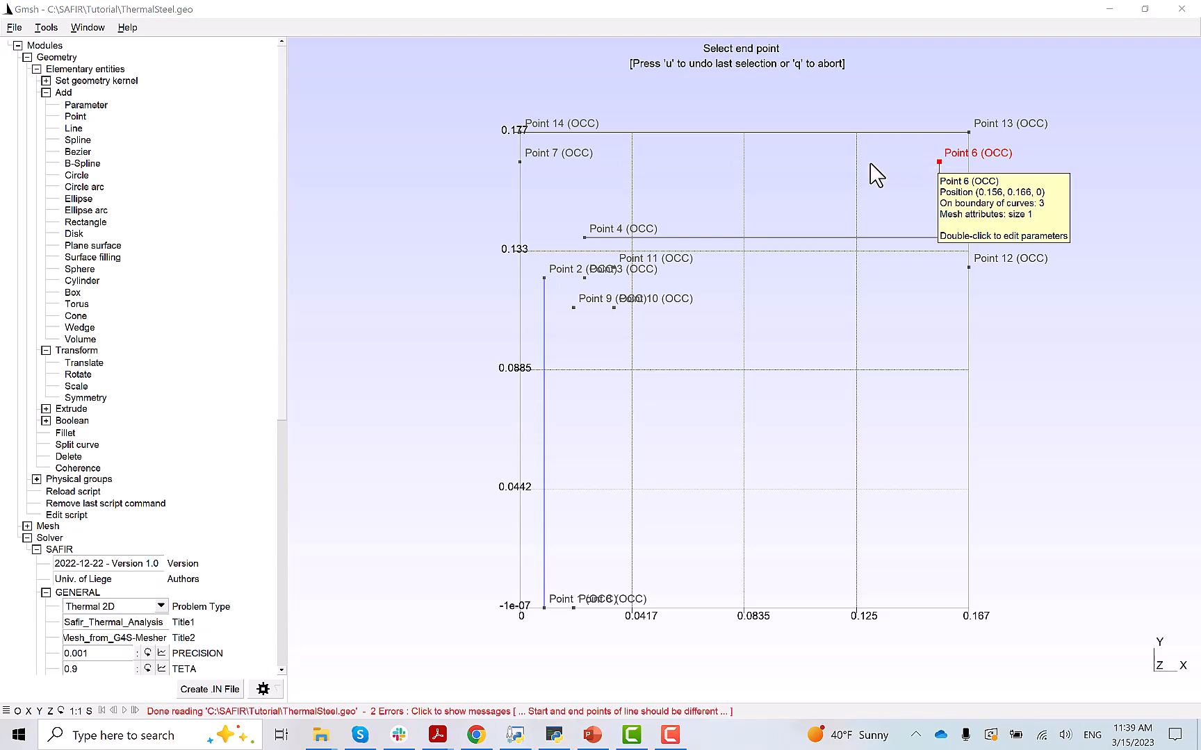
left_click(519, 162)
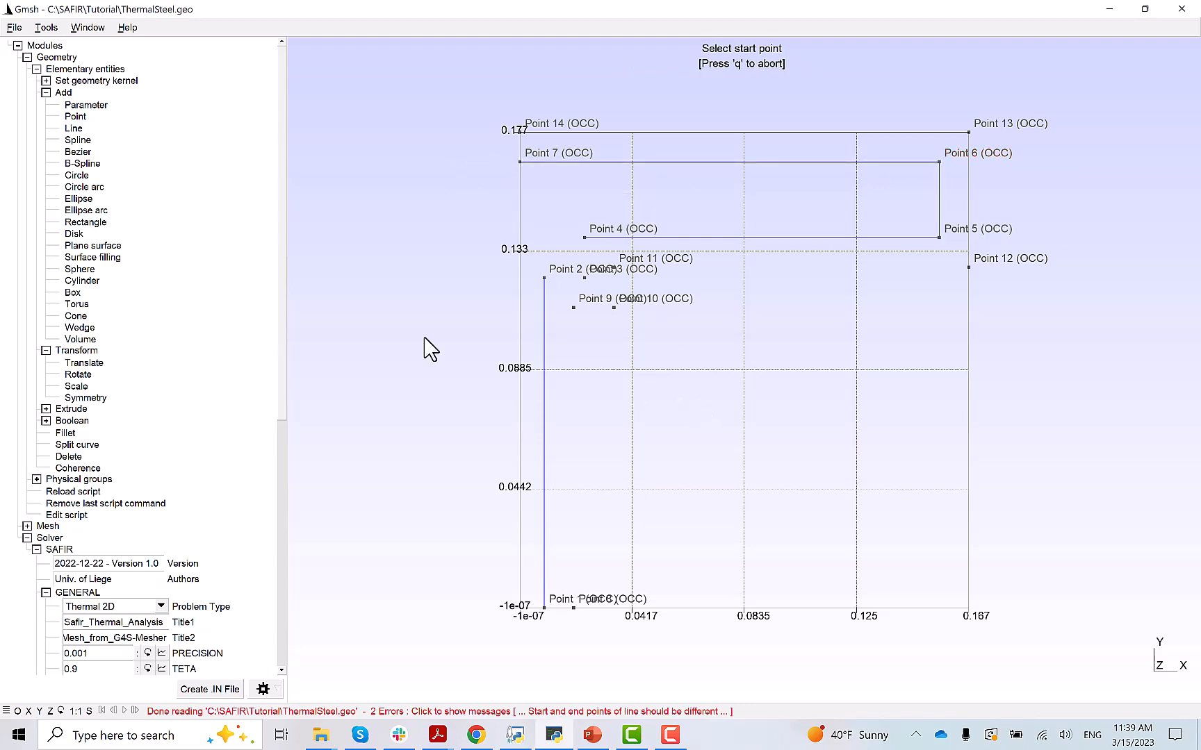
key("q")
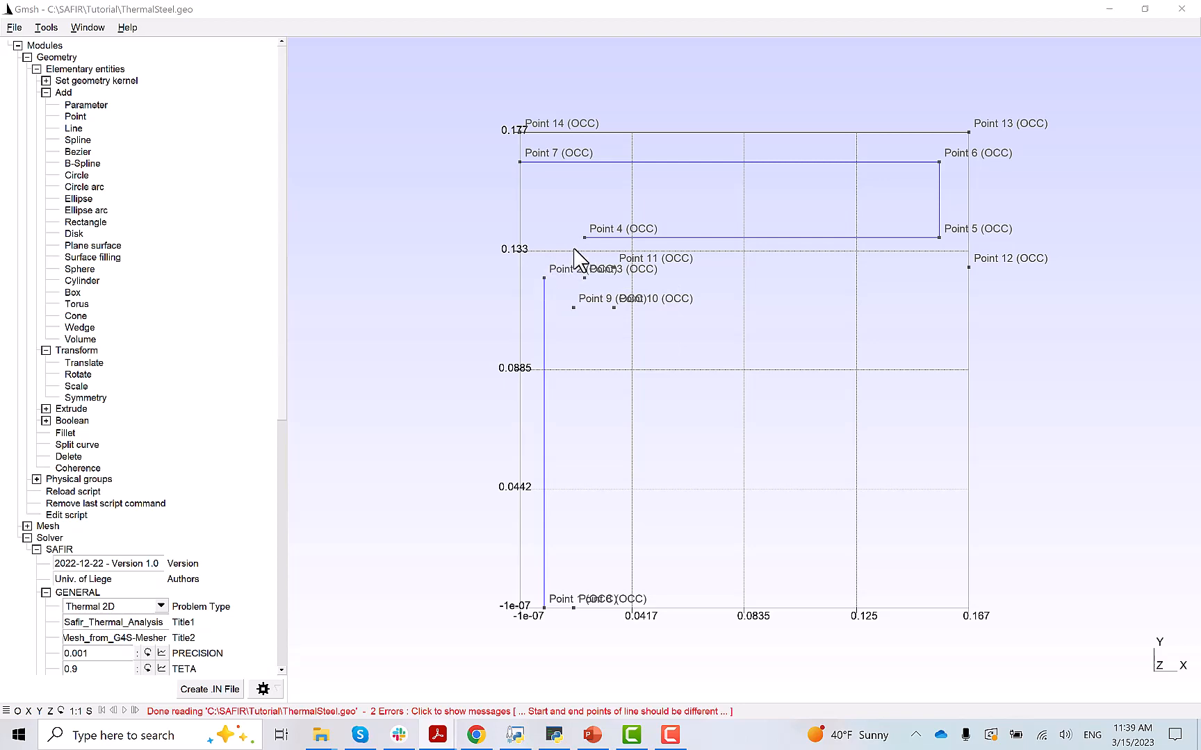
mouse_move(585, 279)
left_click(82, 188)
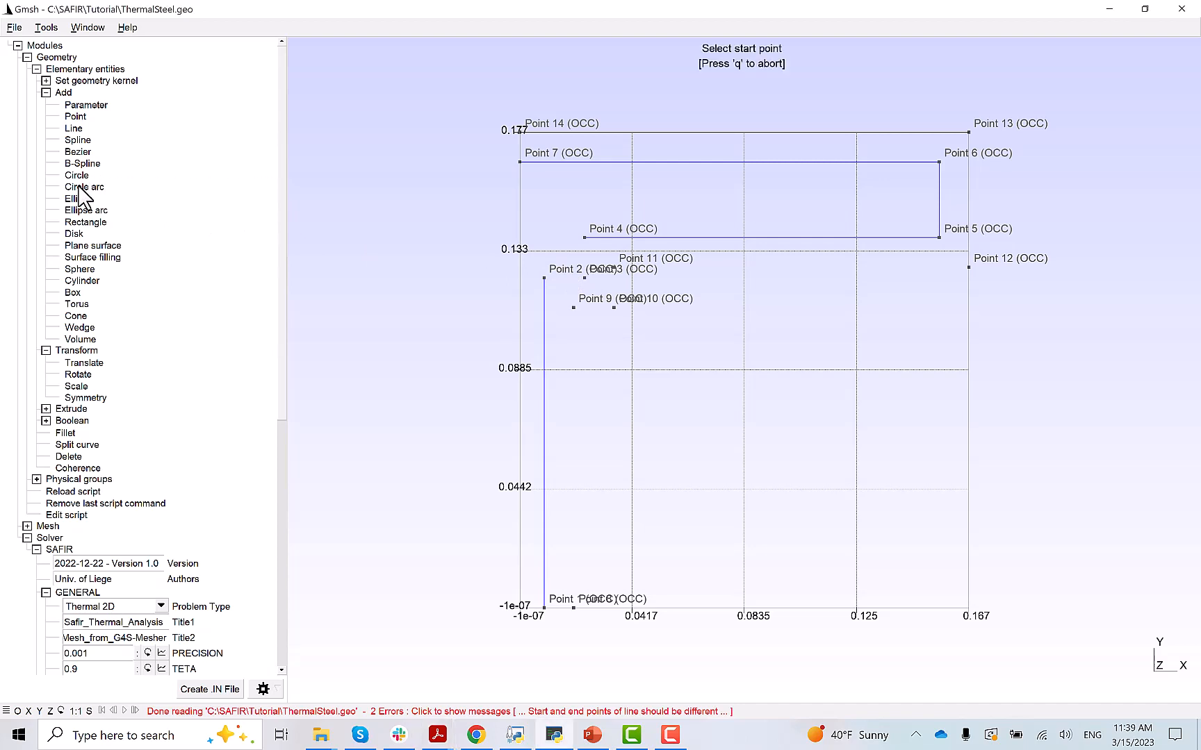
- Draw the corner arc from Point 2 to Point 4 centred on Point 3
left_click(544, 279)
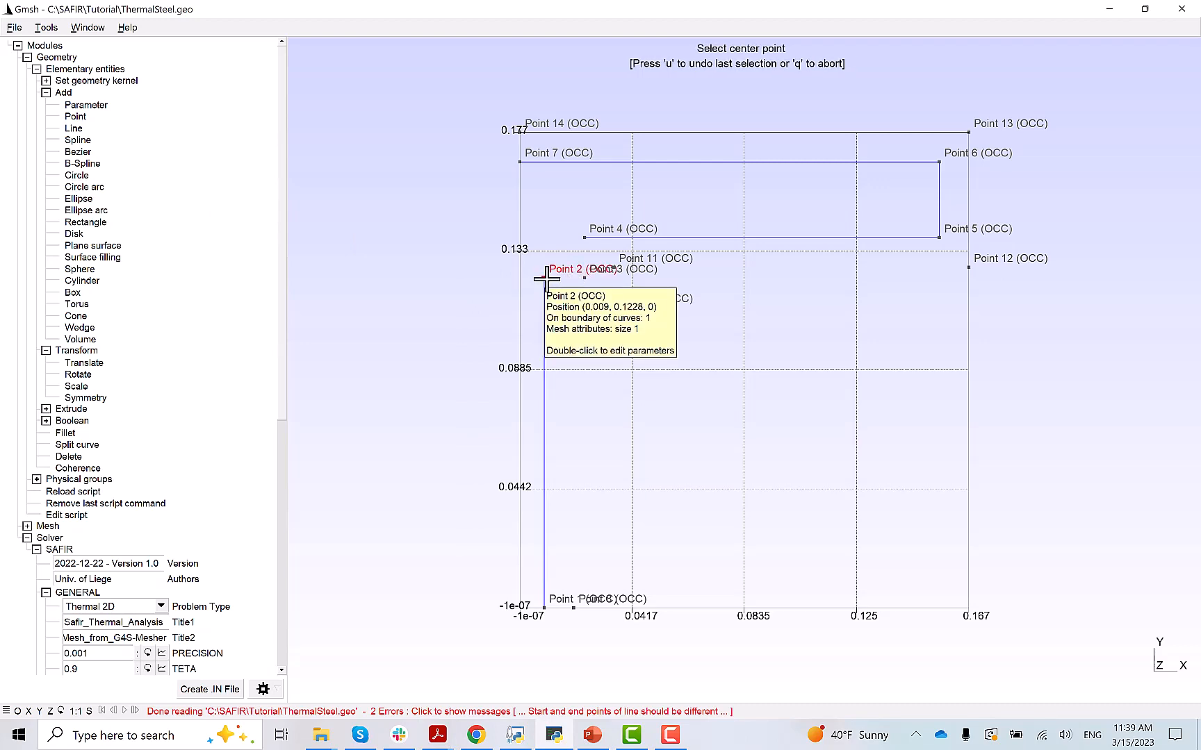
left_click(583, 278)
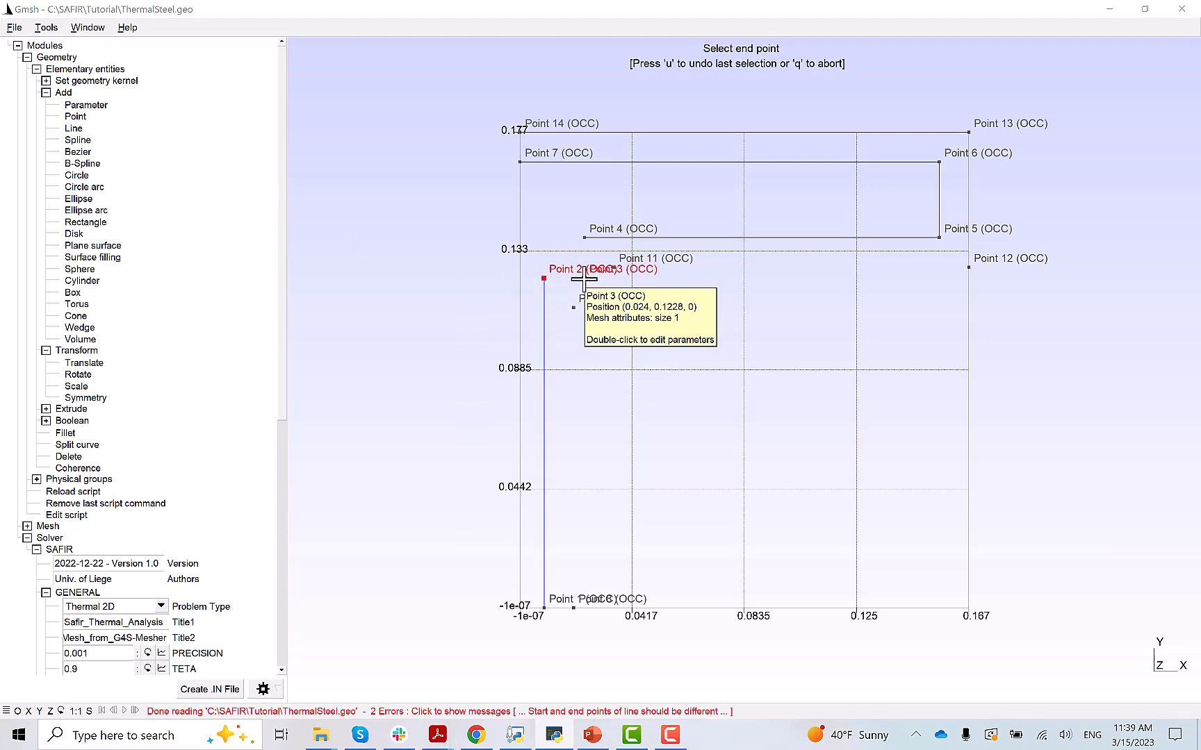
left_click(583, 238)
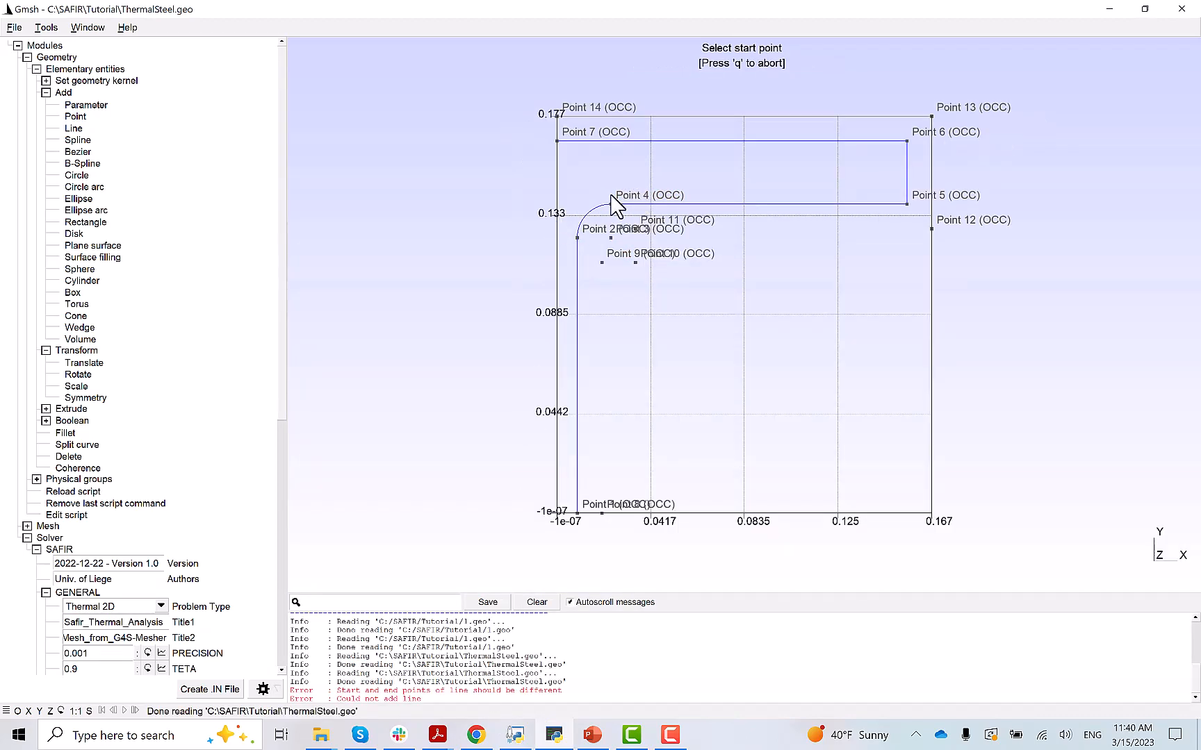
key("q")
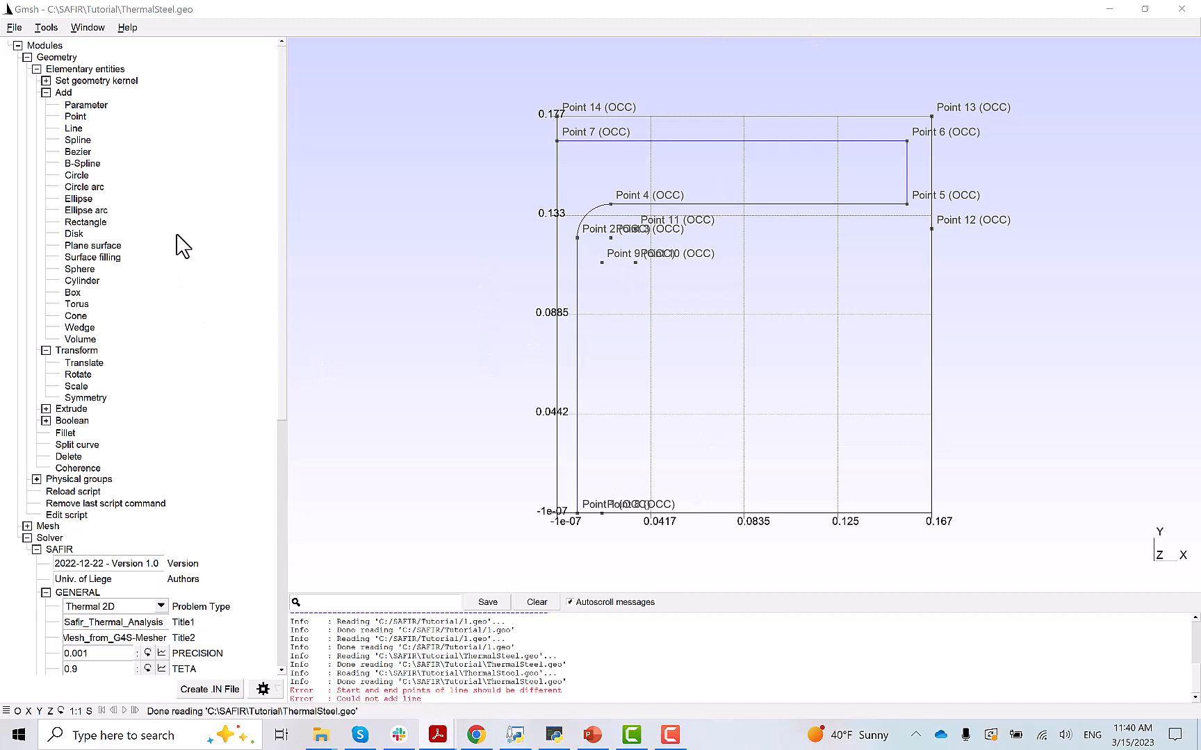
- Draw lines joining Points 8–9, 11–12, 12–13 and 13–14
left_click(73, 129)
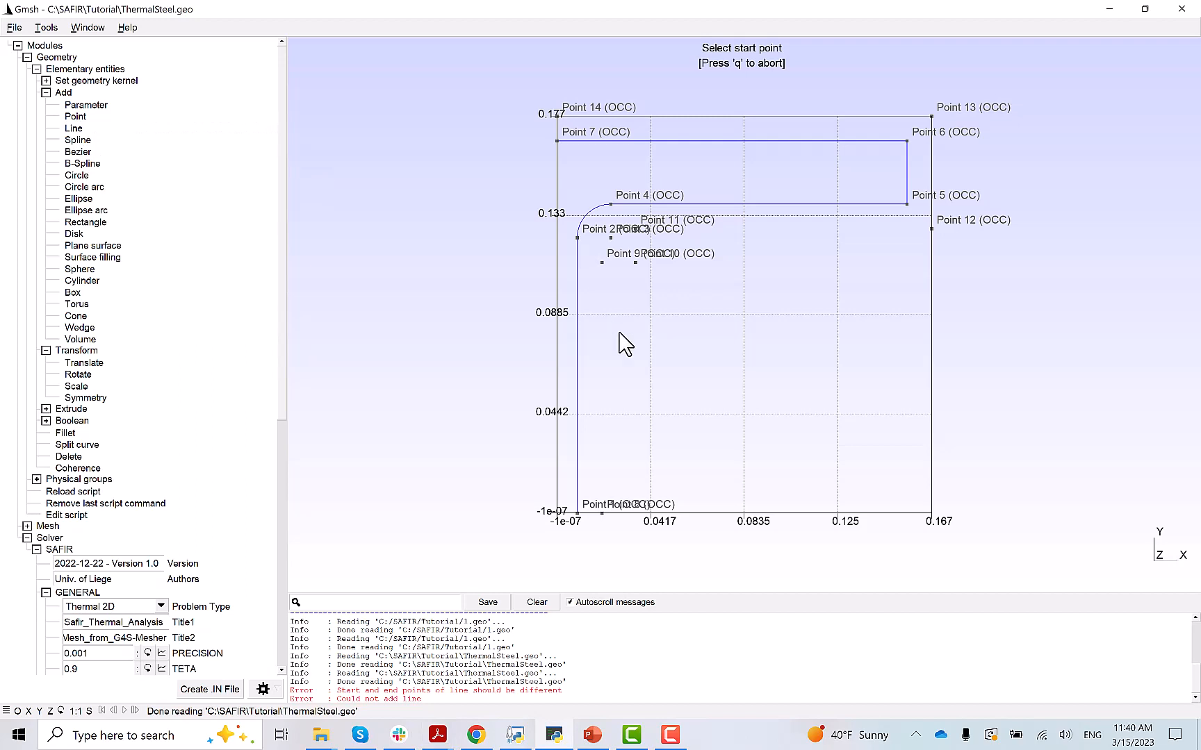
left_click(602, 514)
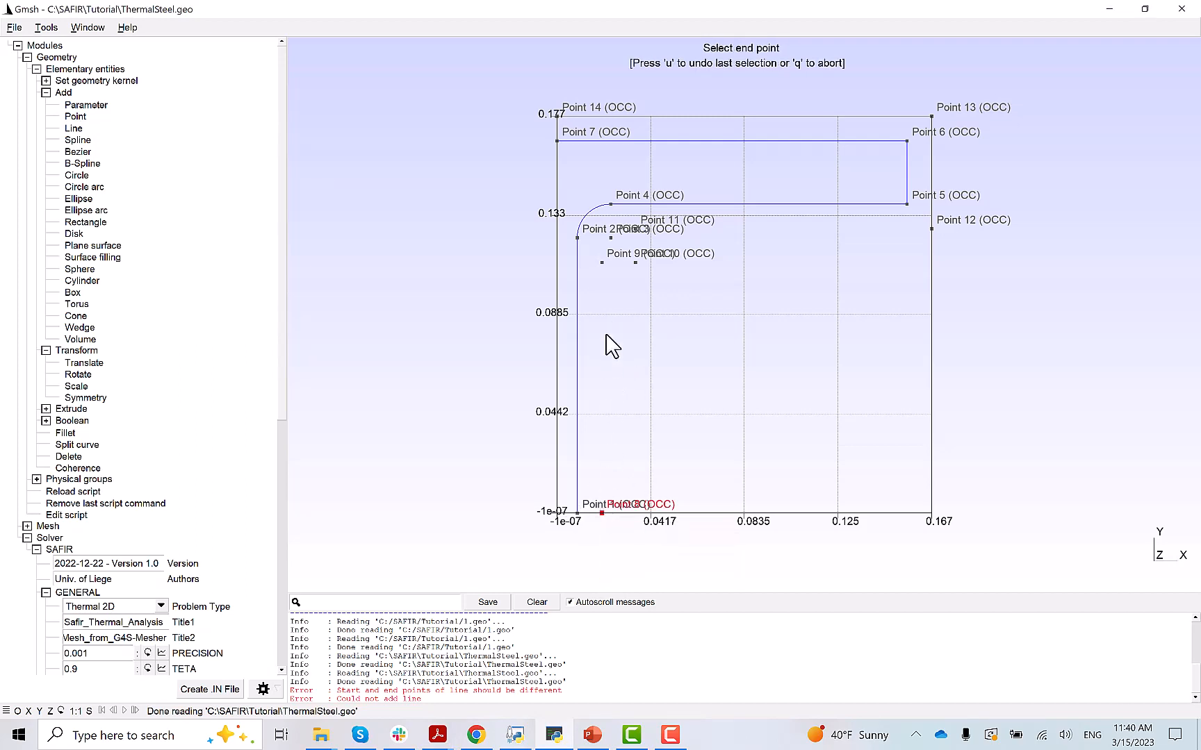
left_click(602, 263)
left_click(636, 229)
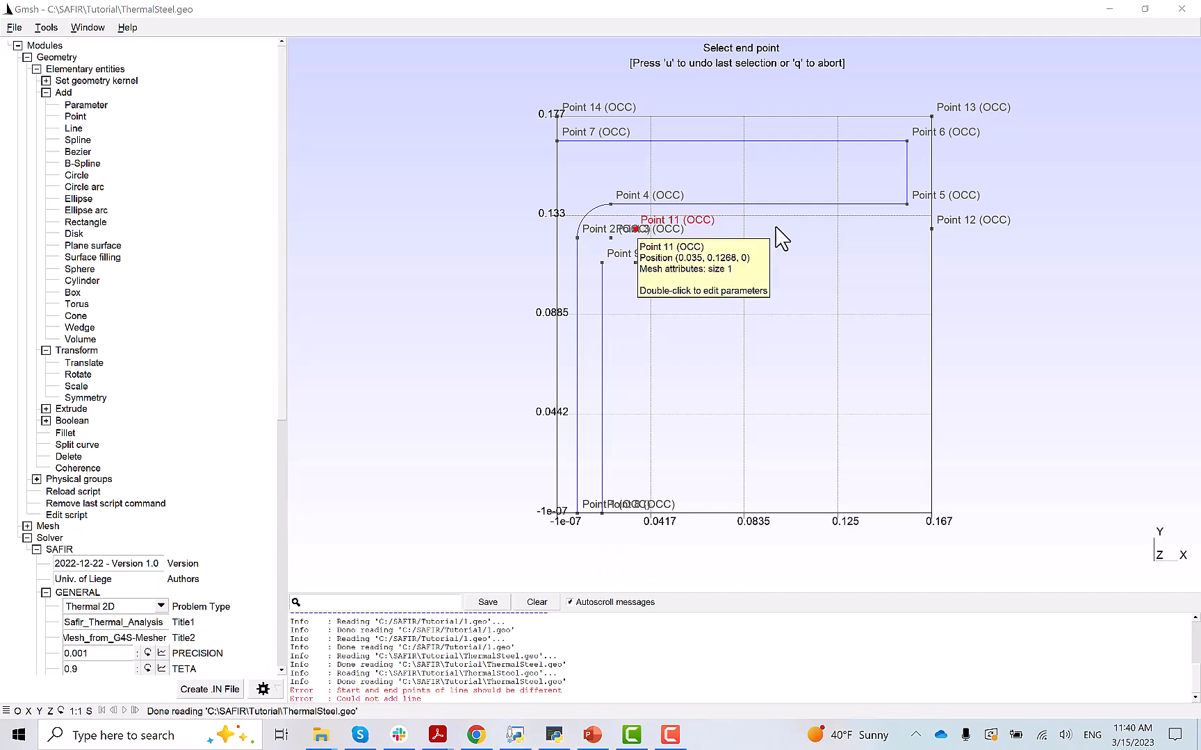
left_click(931, 229)
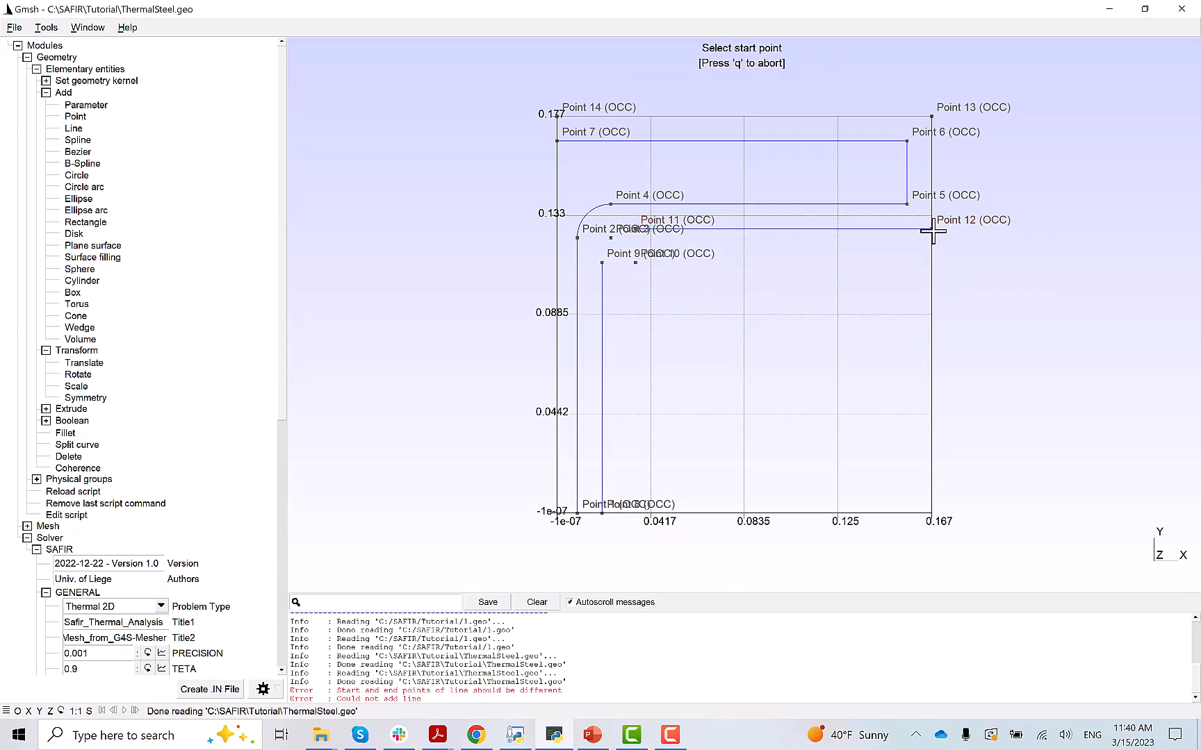
left_click(931, 230)
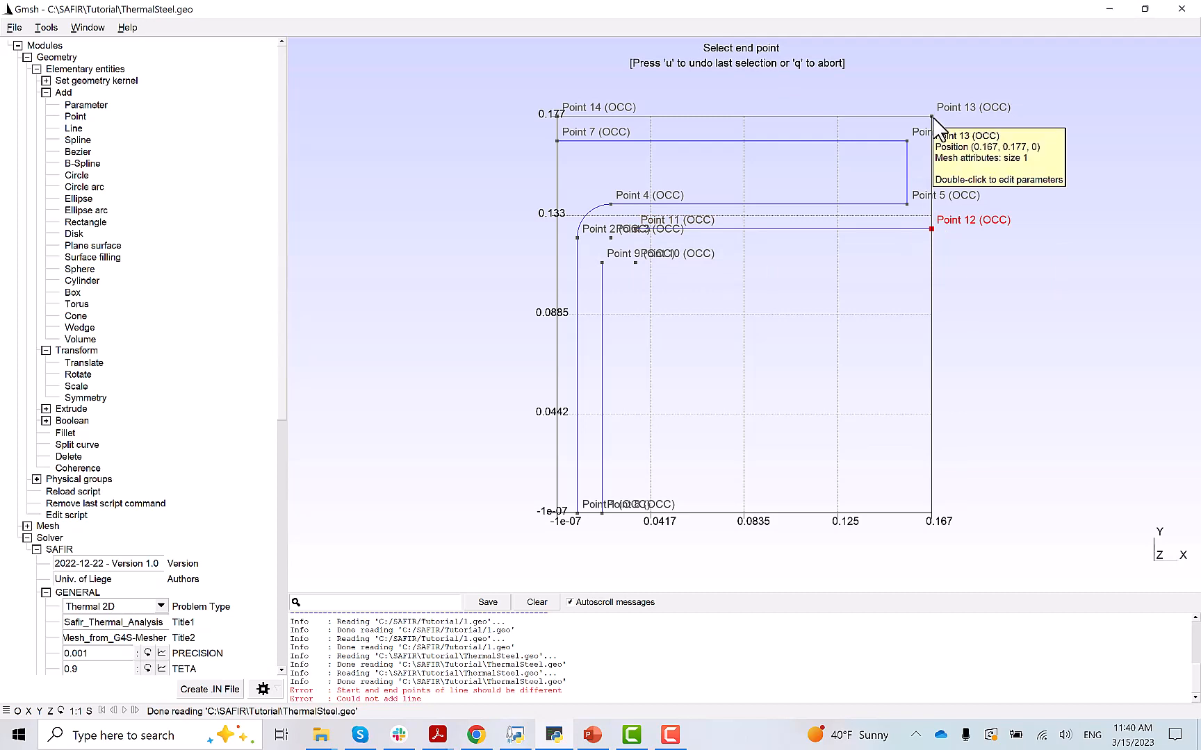
left_click(931, 116)
left_click(932, 117)
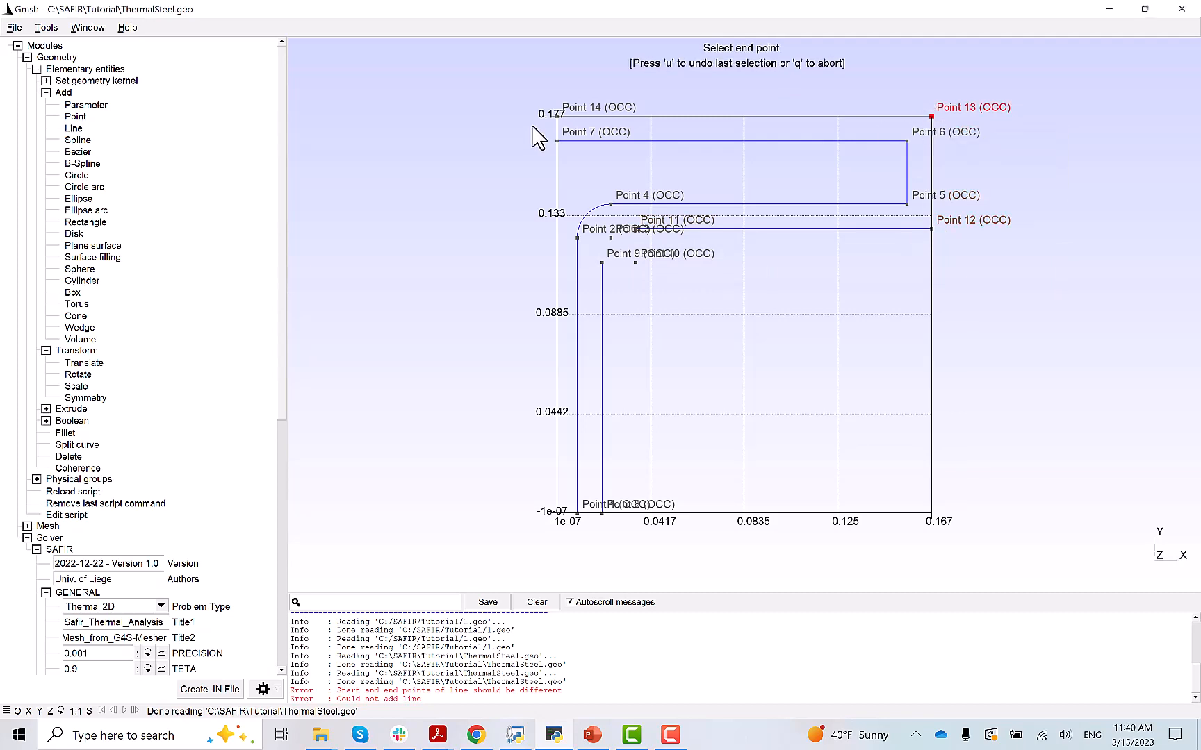
left_click(556, 116)
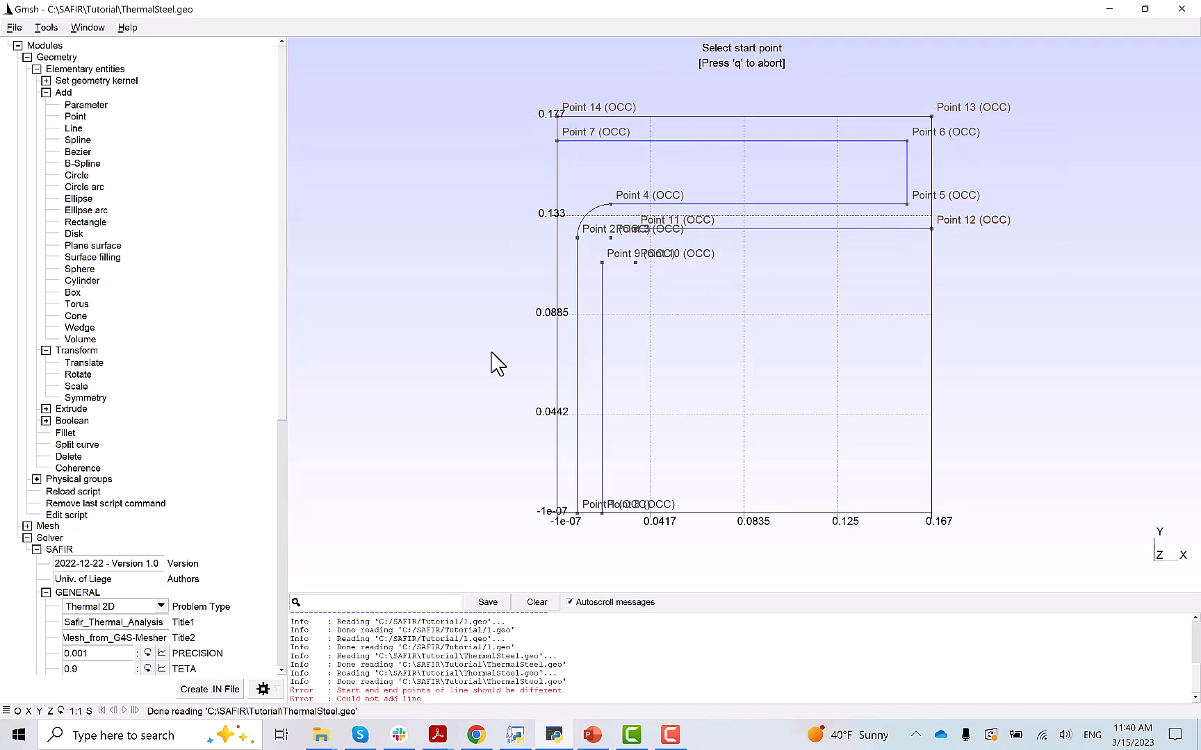
key("q")
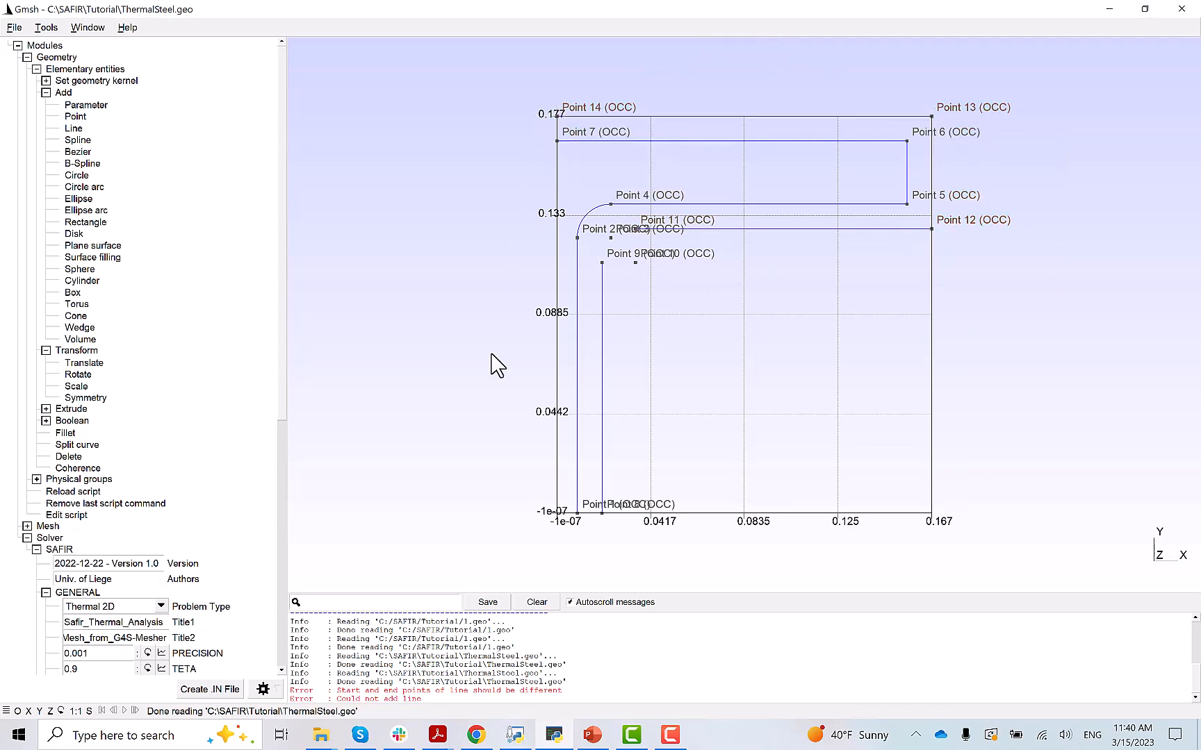
- Draw the outer corner arc from Point 9 about centre Point 10
left_click(91, 191)
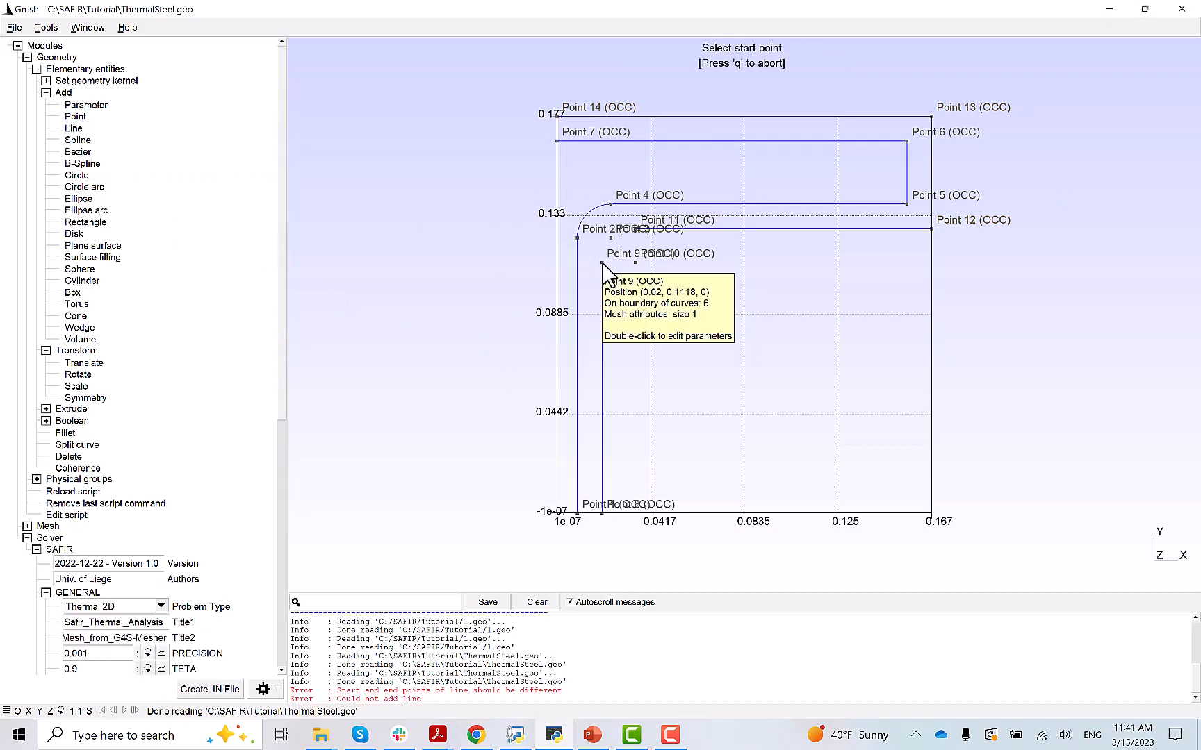
left_click(602, 263)
left_click(635, 262)
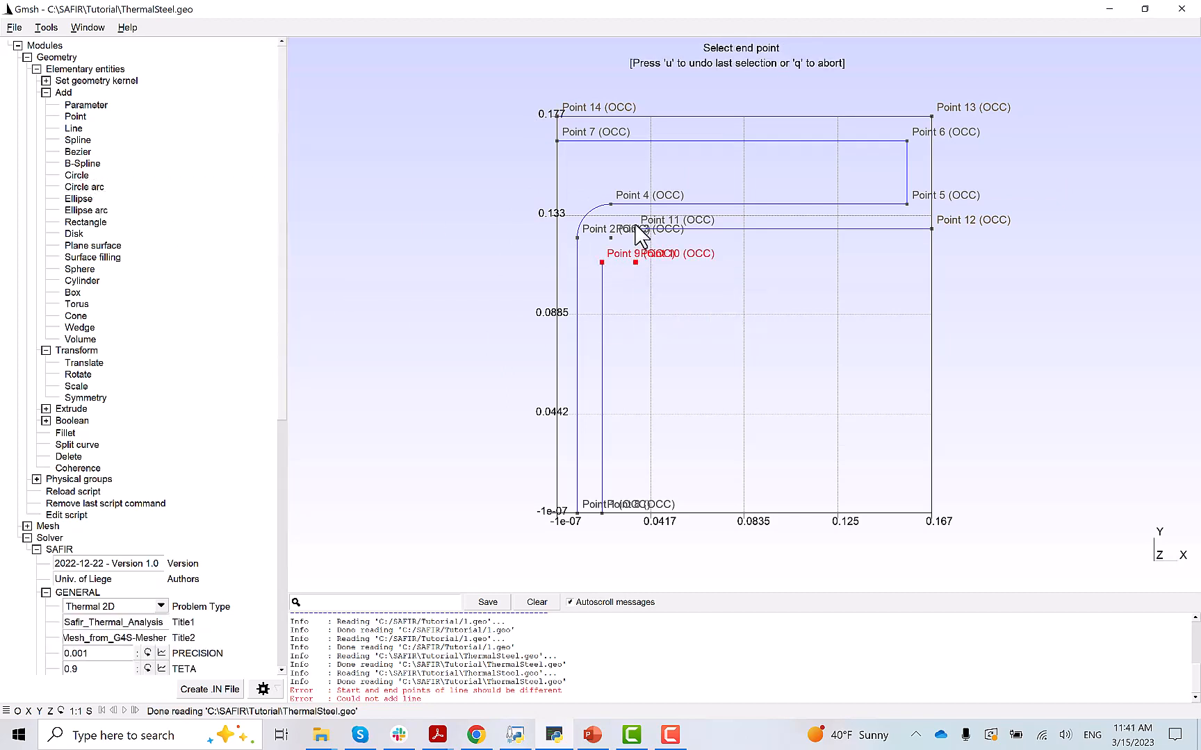
left_click(635, 224)
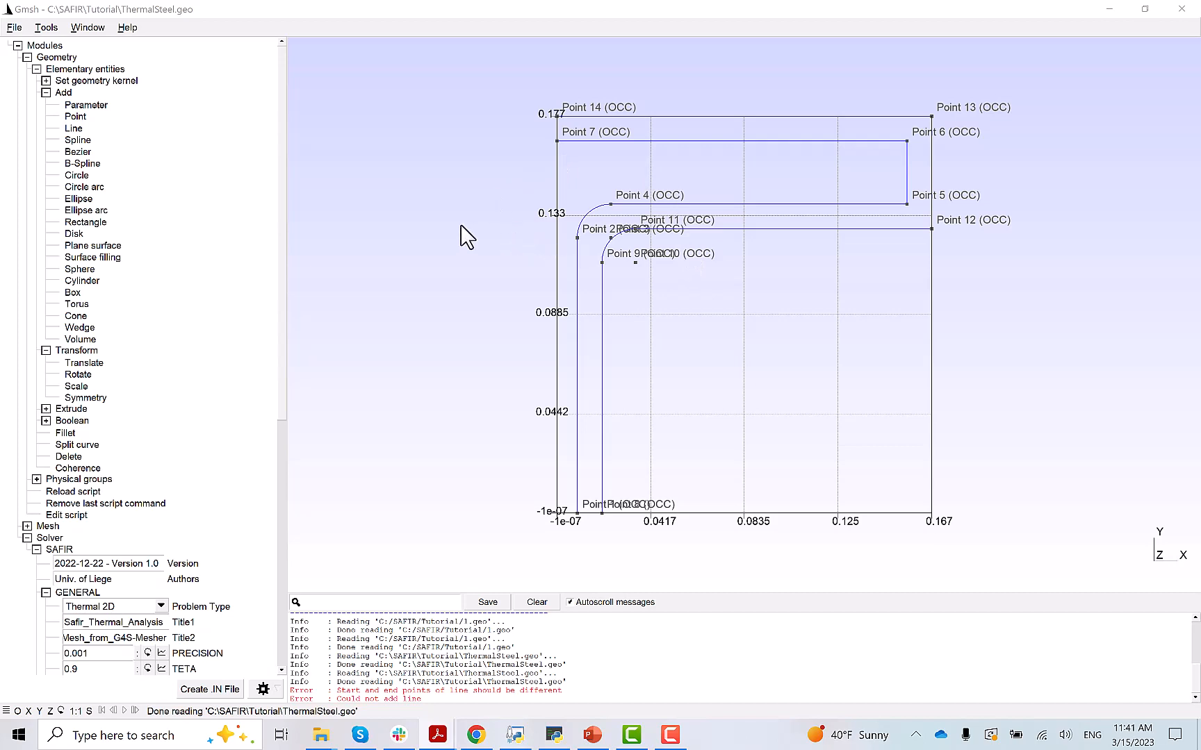
- Set the symmetry plane to A=1, B=C=D=0, mirroring copies of curves only
left_click(46, 92)
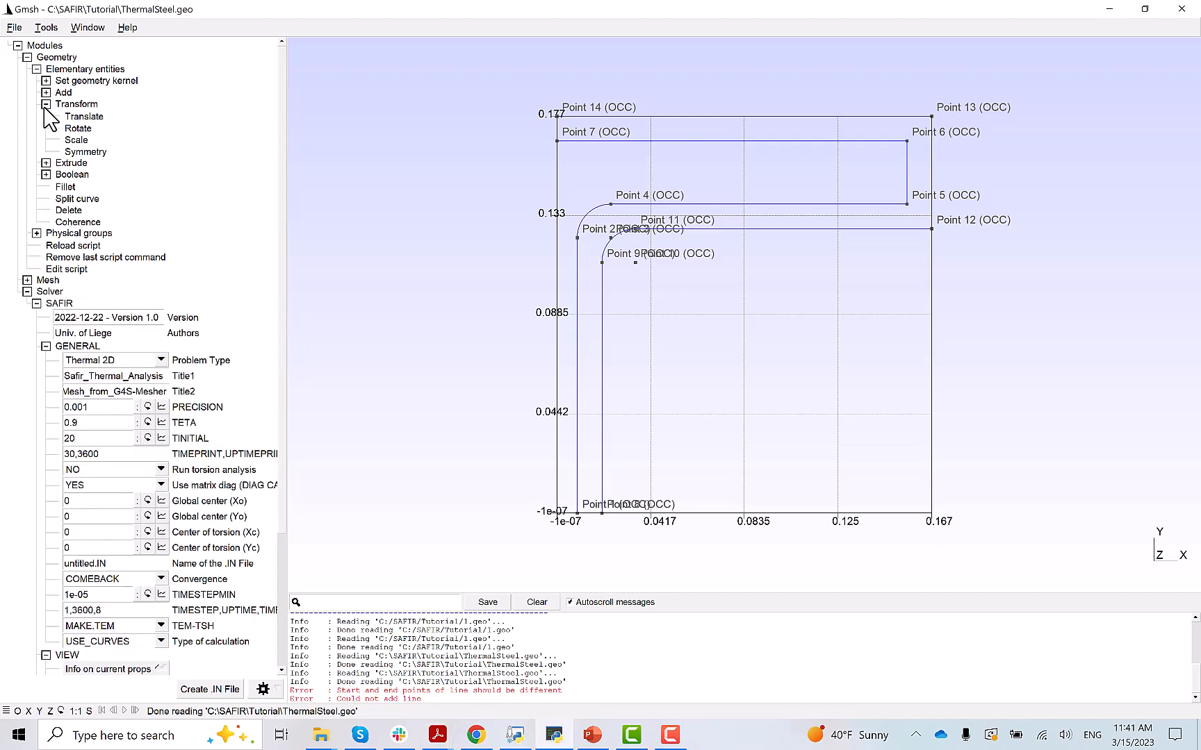
left_click(84, 152)
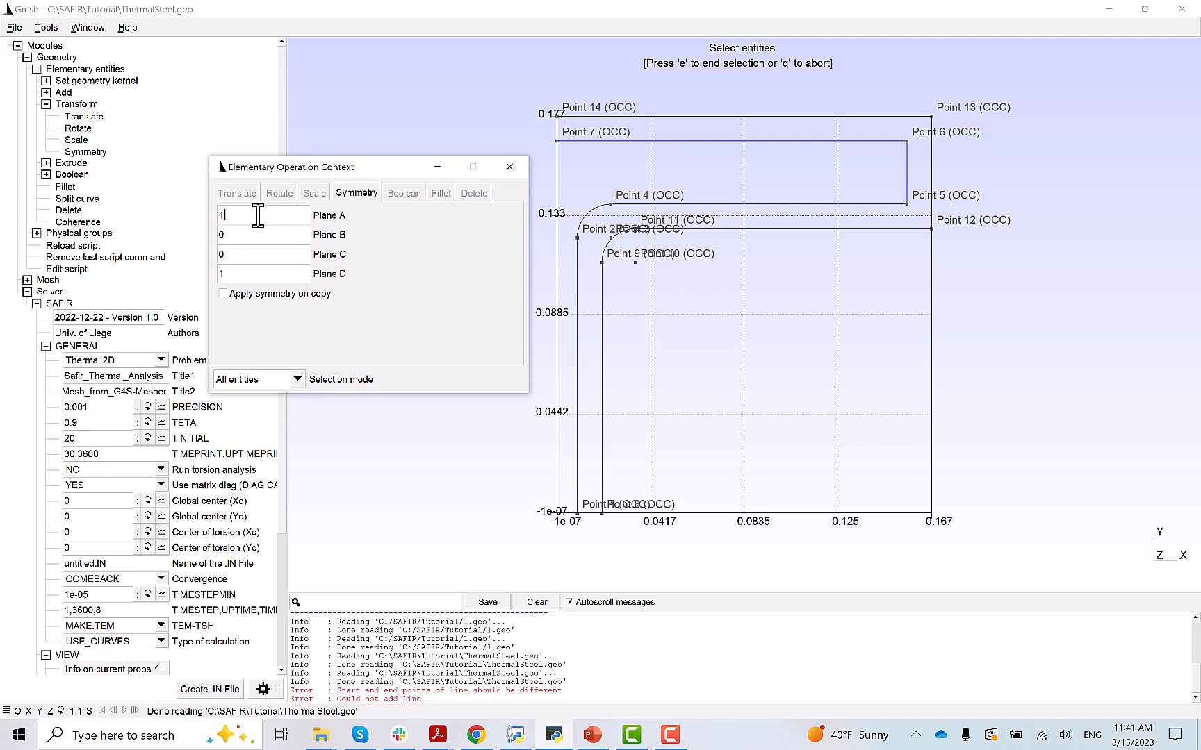
left_click(239, 236)
left_click(230, 274)
key("BackSpace")
type("0")
left_click(223, 294)
left_click(298, 381)
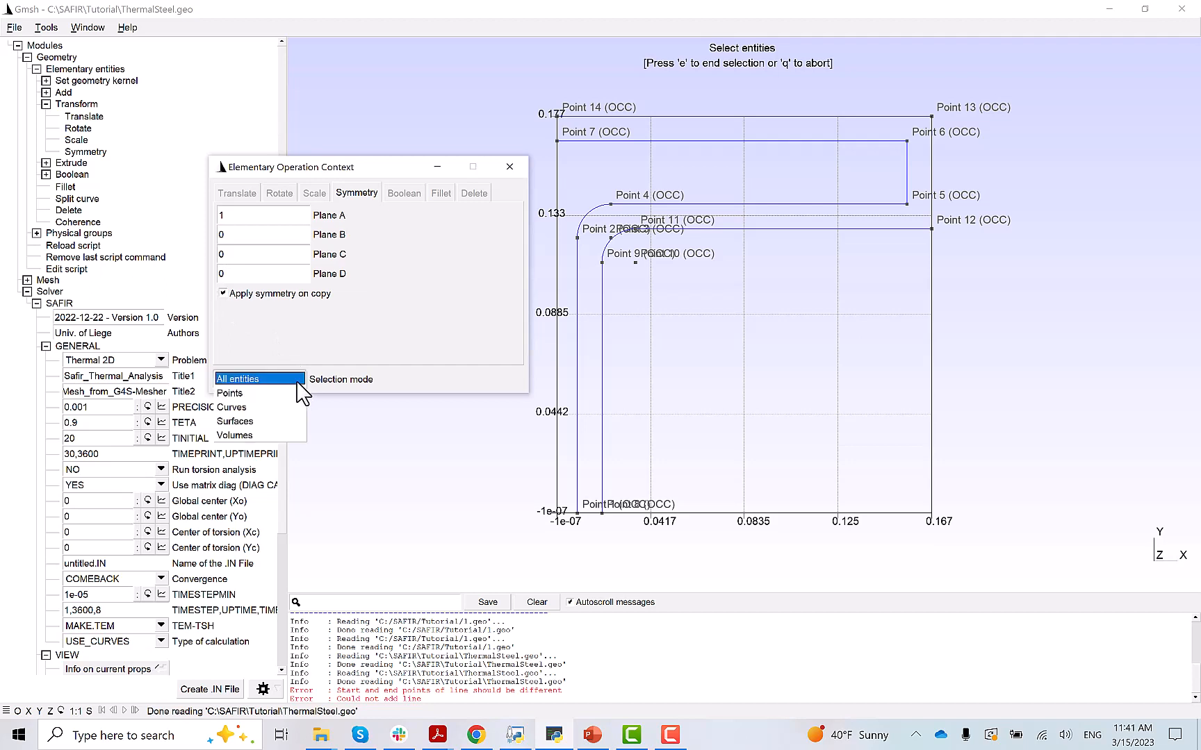
left_click(244, 410)
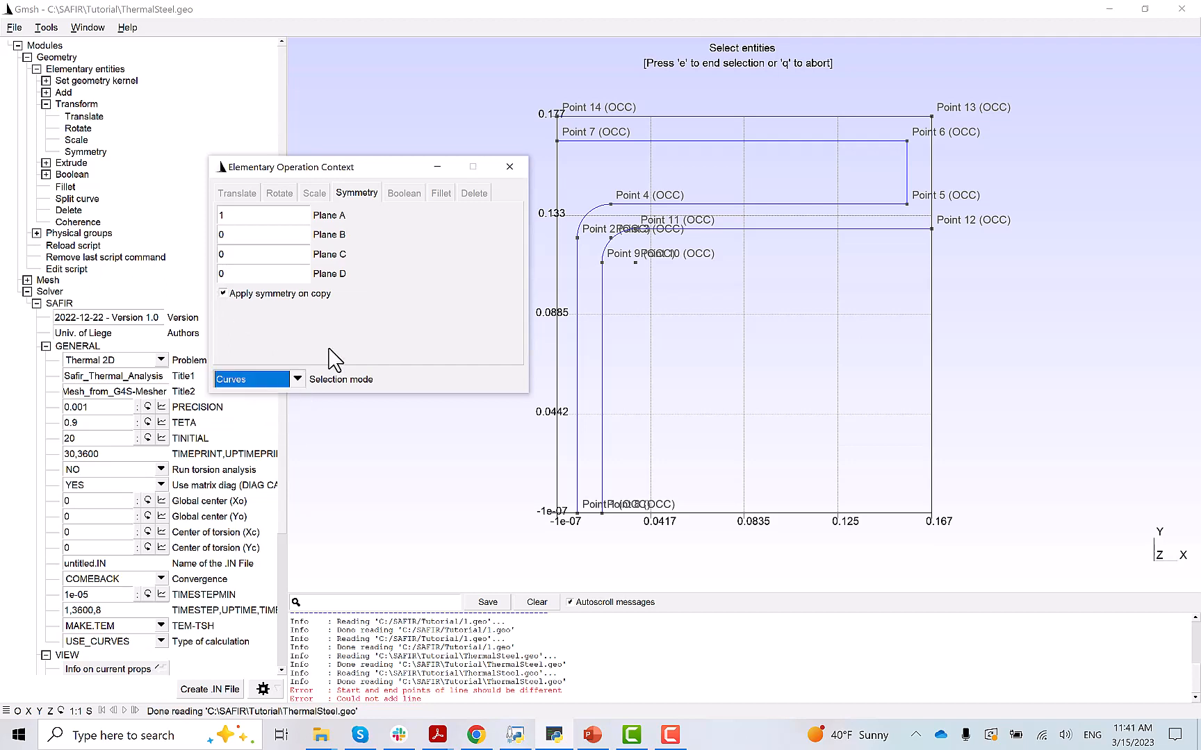
- Box-select all quarter-section curves and apply the mirror across x = 0
left_click_drag(372, 167, 299, 167)
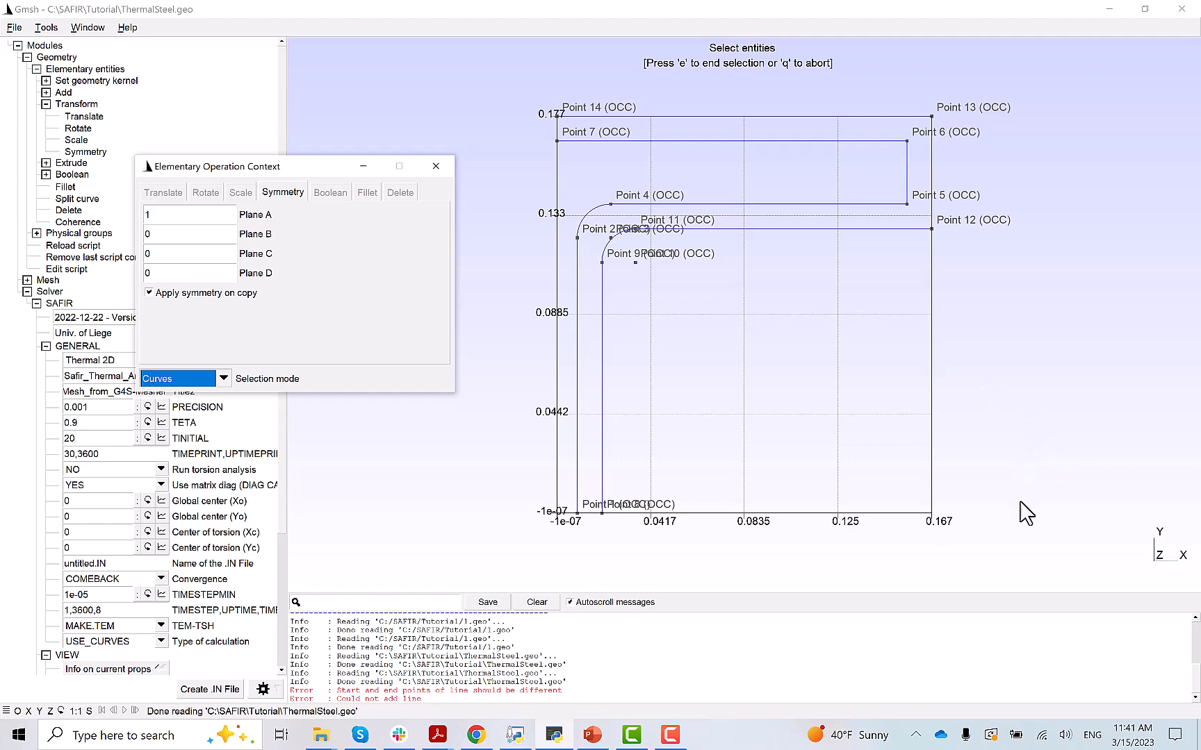
left_click(1043, 553)
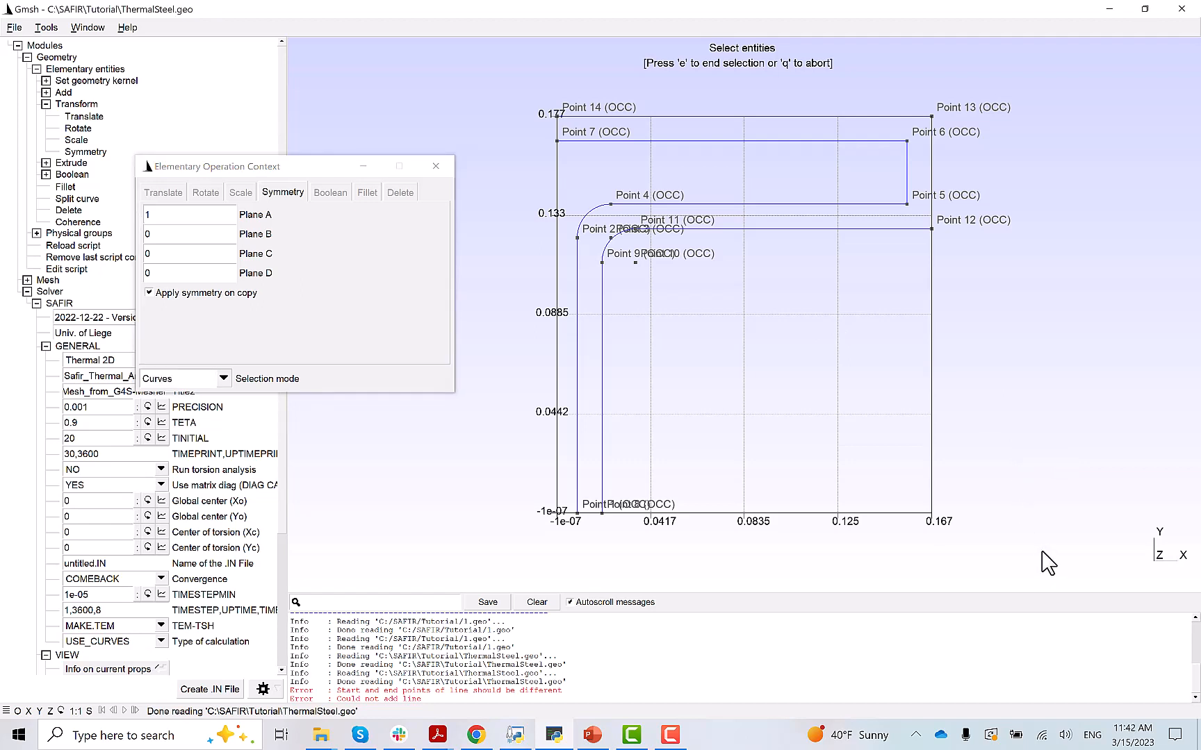
left_click_drag(1042, 554, 505, 103)
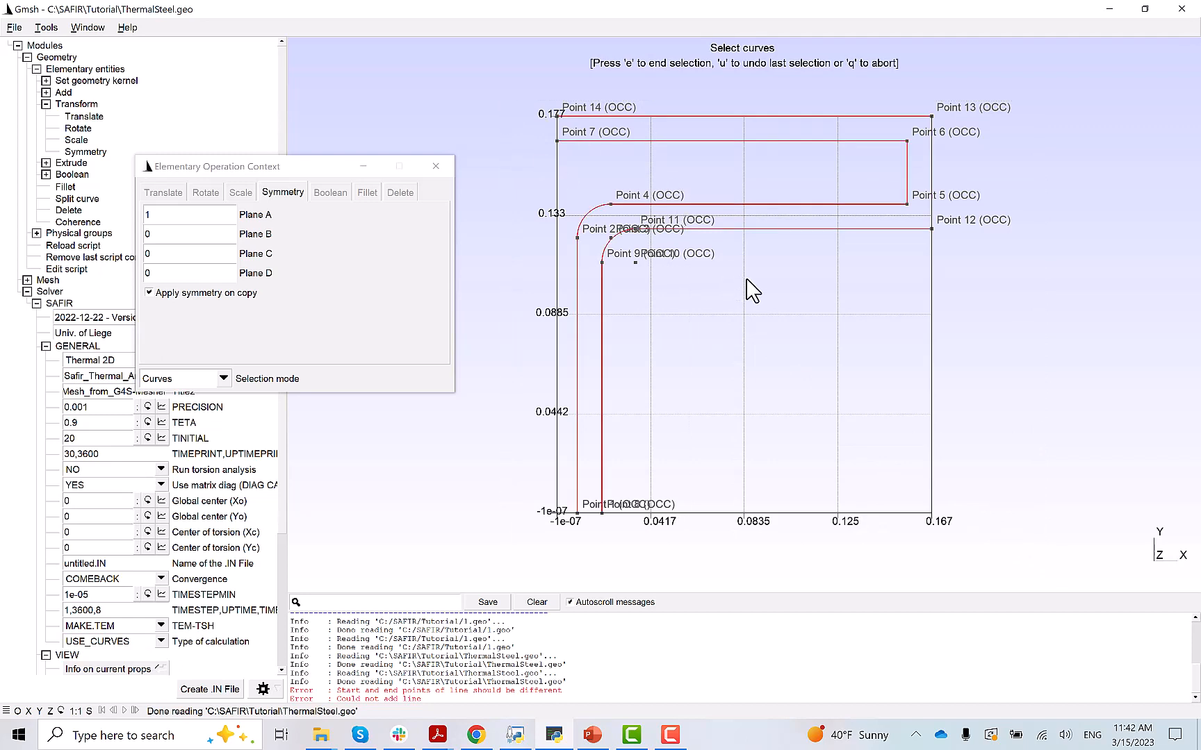
key("e")
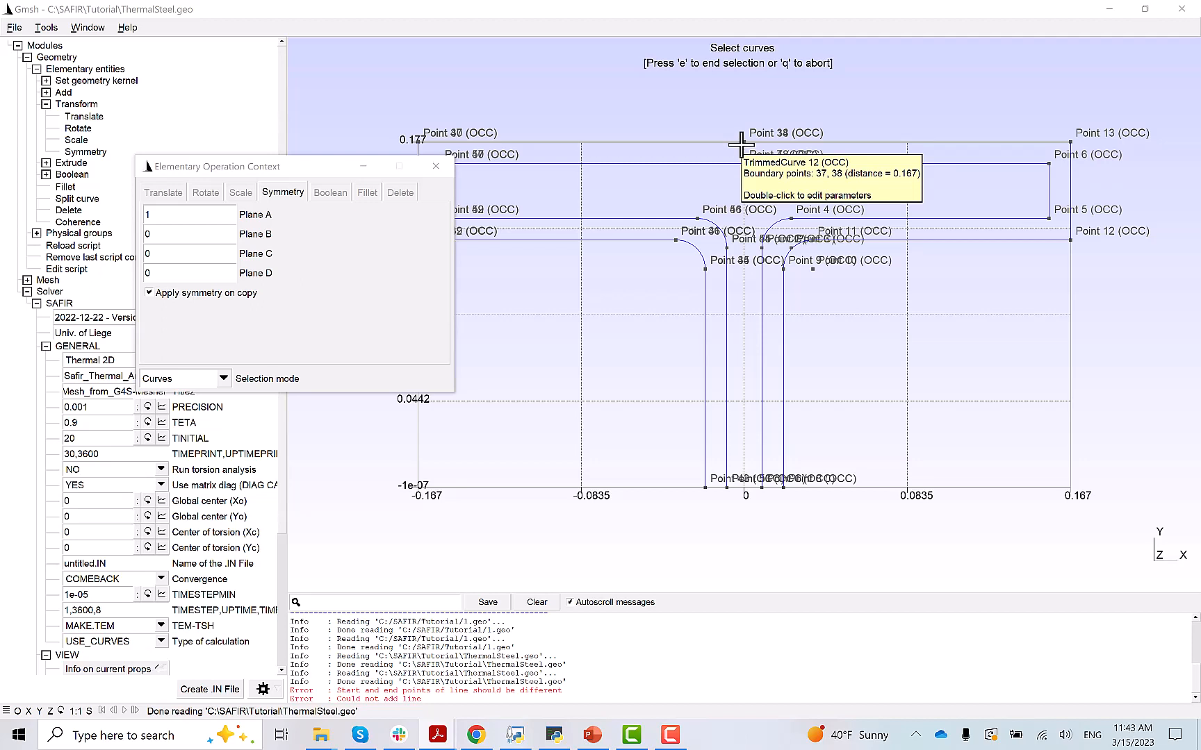
- Close the transform dialog, run Boolean Coherence to merge duplicates, and reload the script
left_click(436, 167)
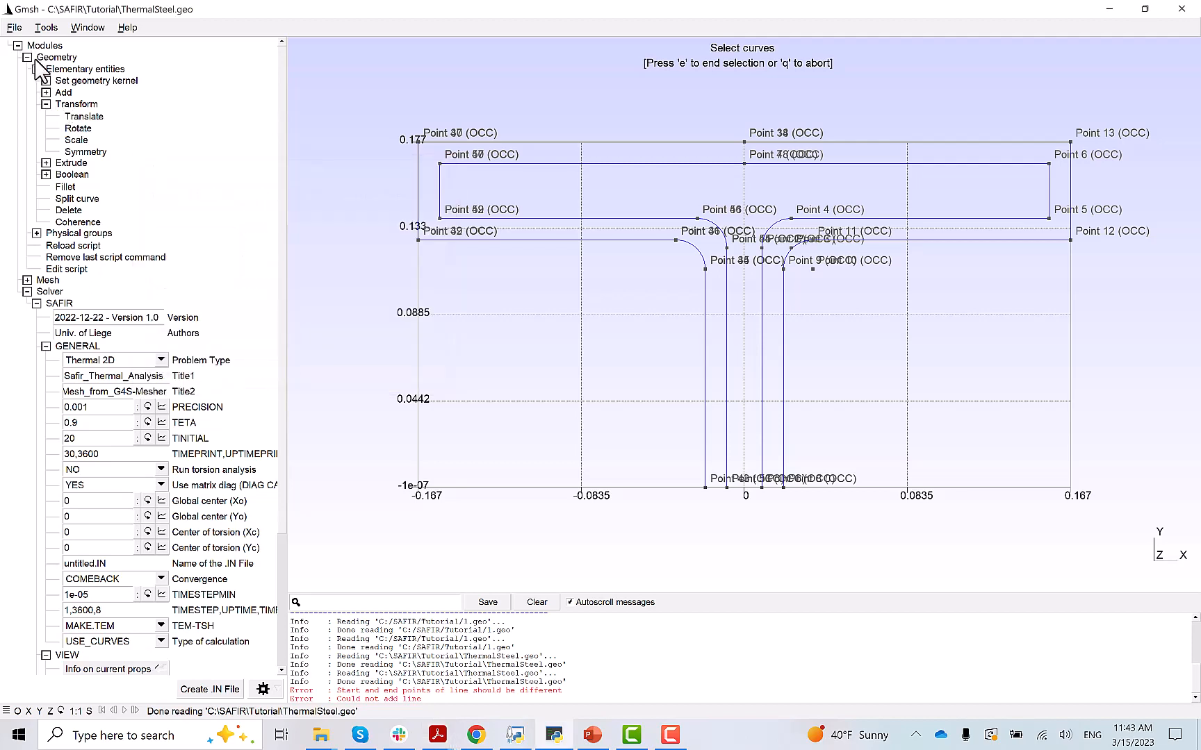
left_click(46, 174)
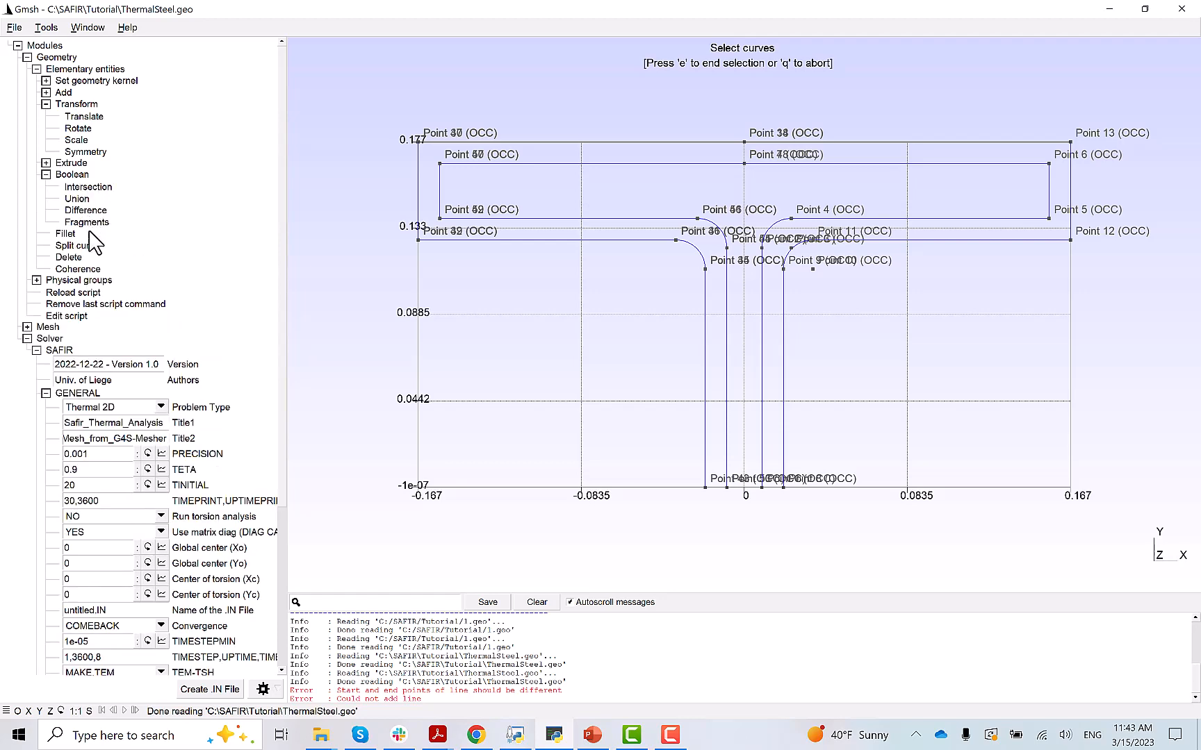
left_click(79, 271)
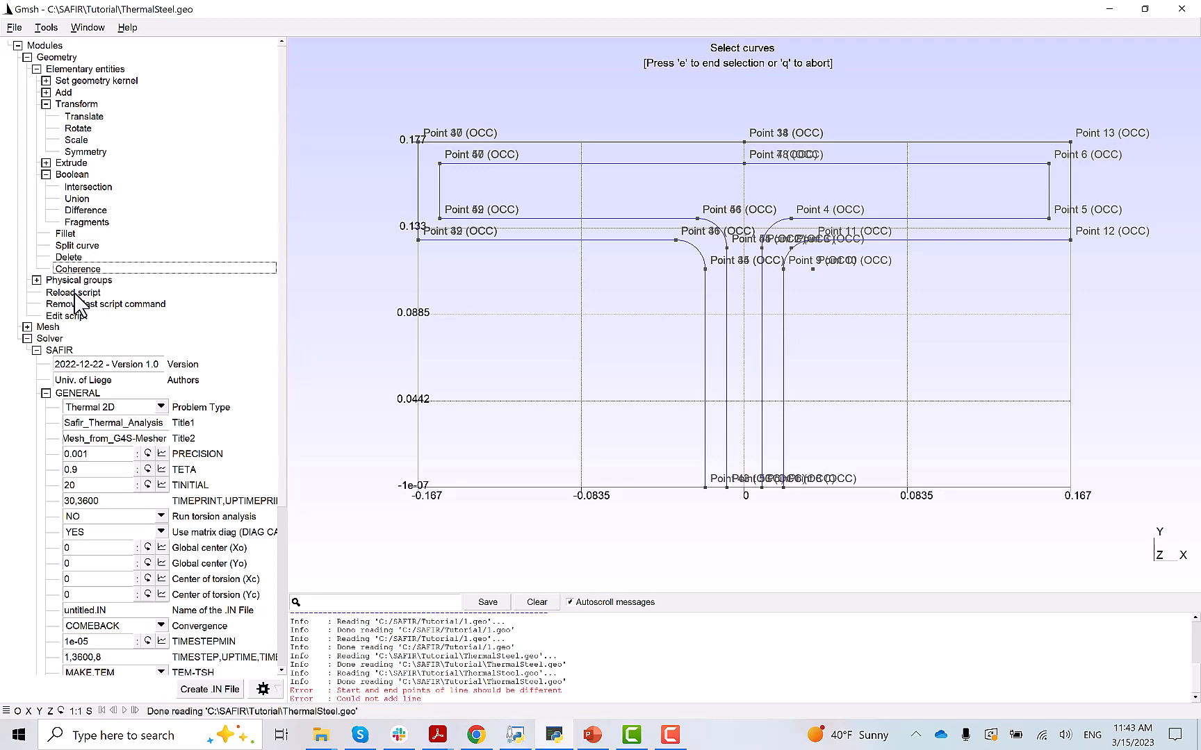
left_click(75, 293)
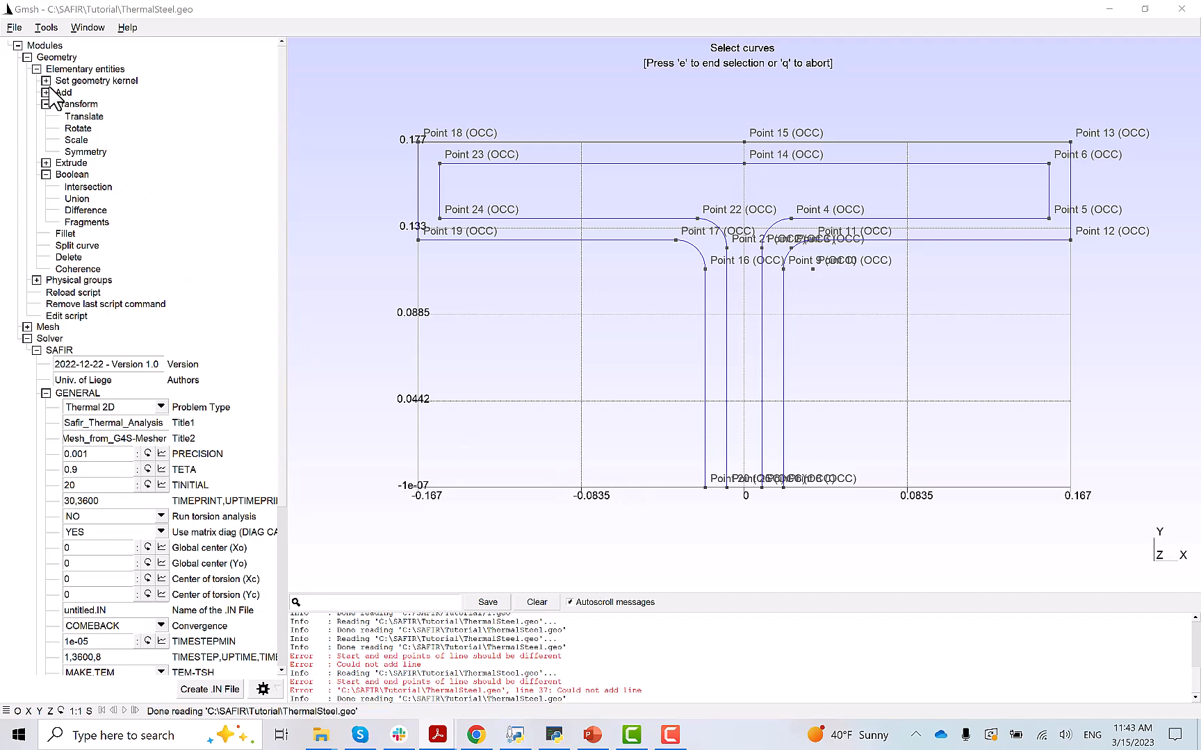
left_click(82, 151)
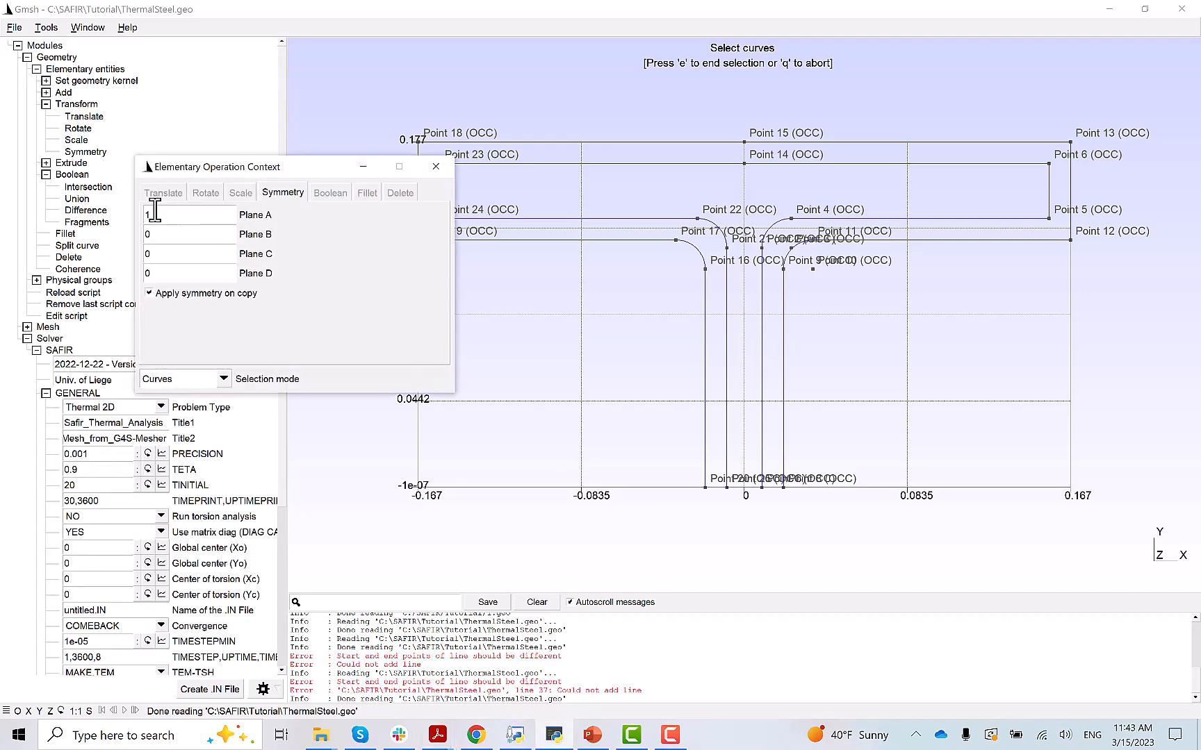
- Mirror all upper-half curves across the plane A=0, B=1, then run Coherence and reload the script
left_click_drag(156, 215, 139, 236)
type("0")
type("1")
left_click_drag(1122, 518, 382, 119)
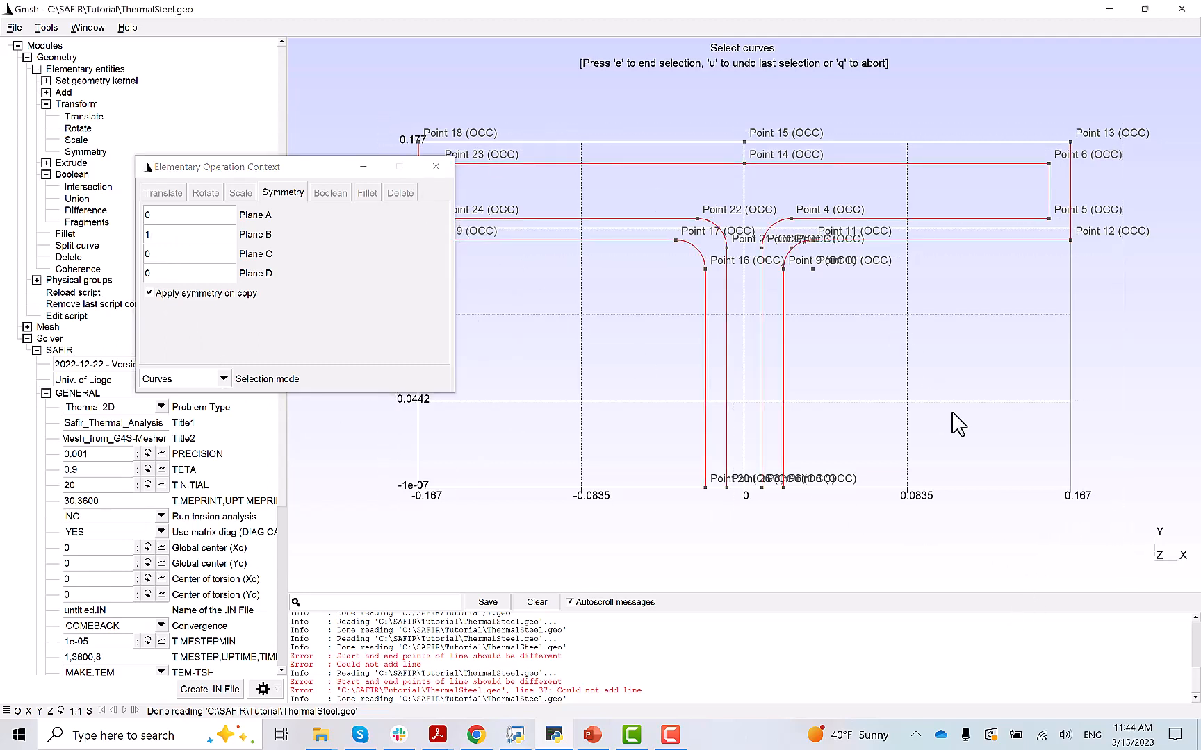
key("e")
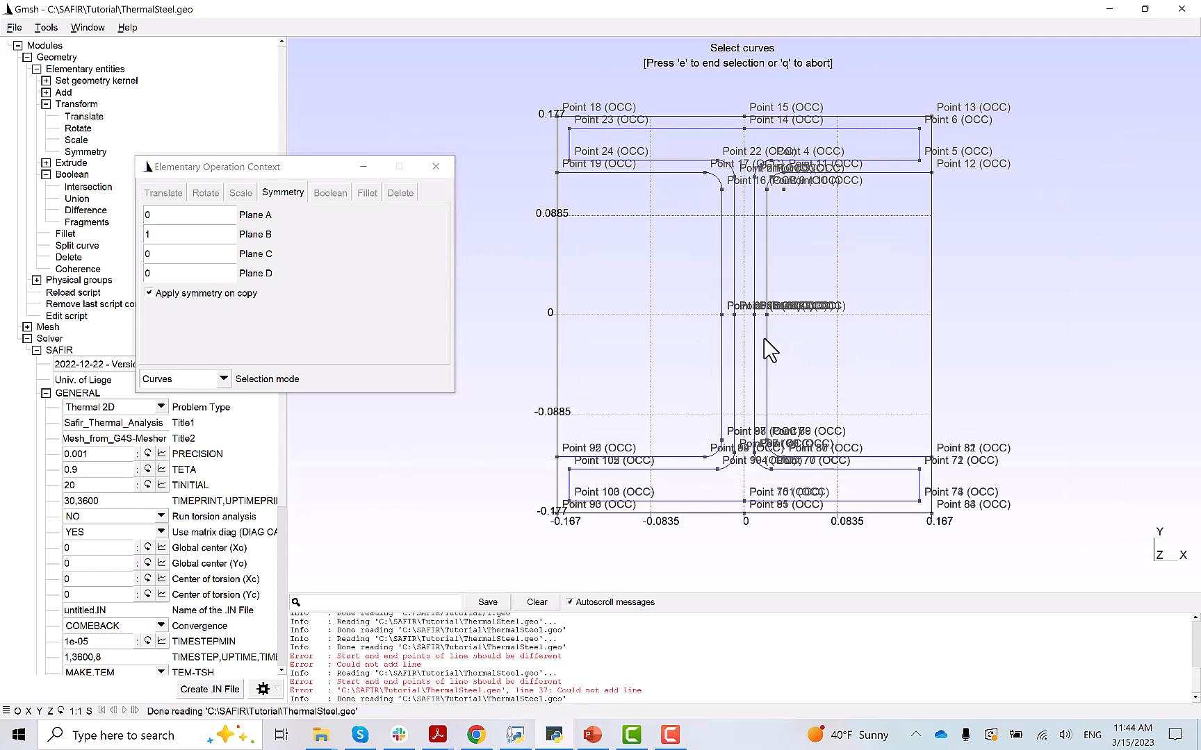
left_click(436, 166)
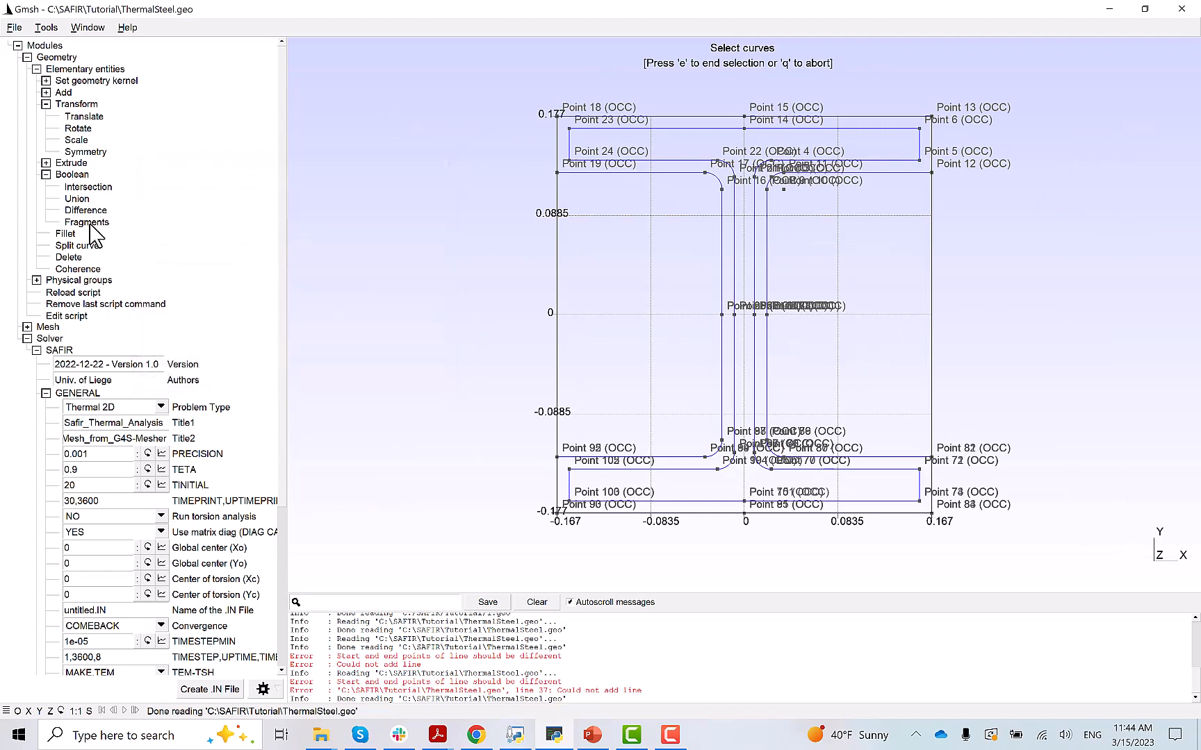
left_click(72, 293)
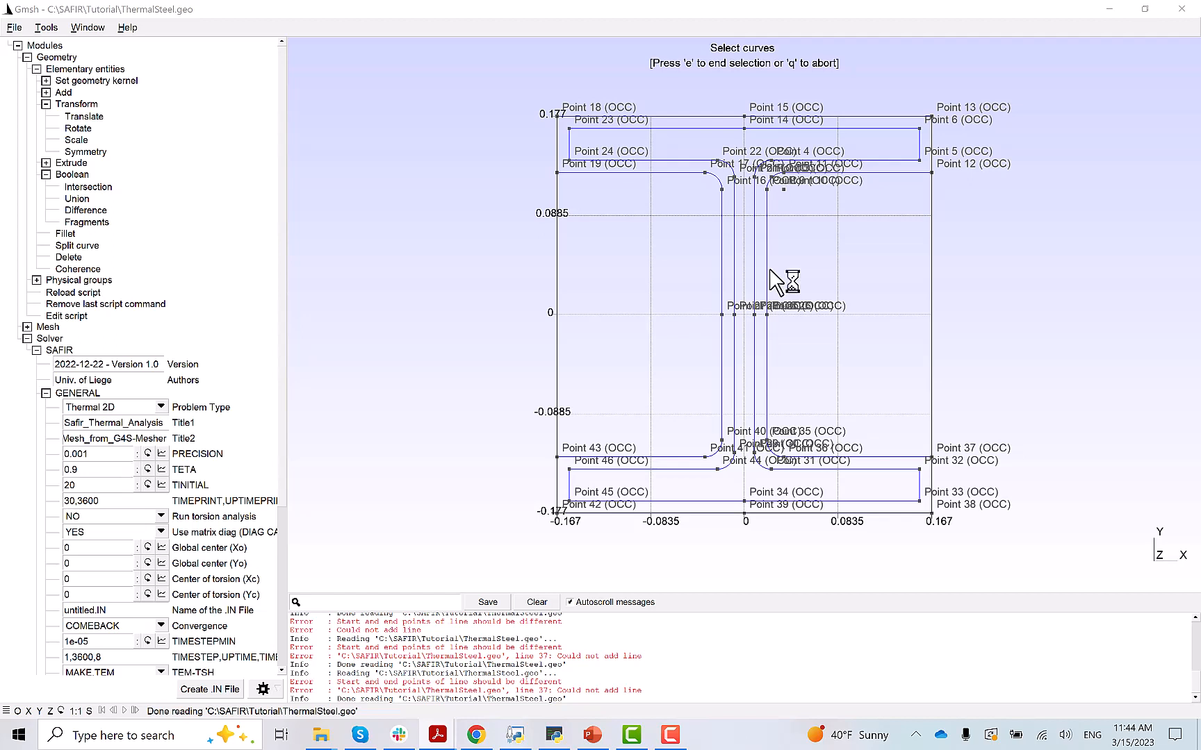
- Set the curve tangent arrow size to 43 in the geometry Visibility options
left_click(44, 28)
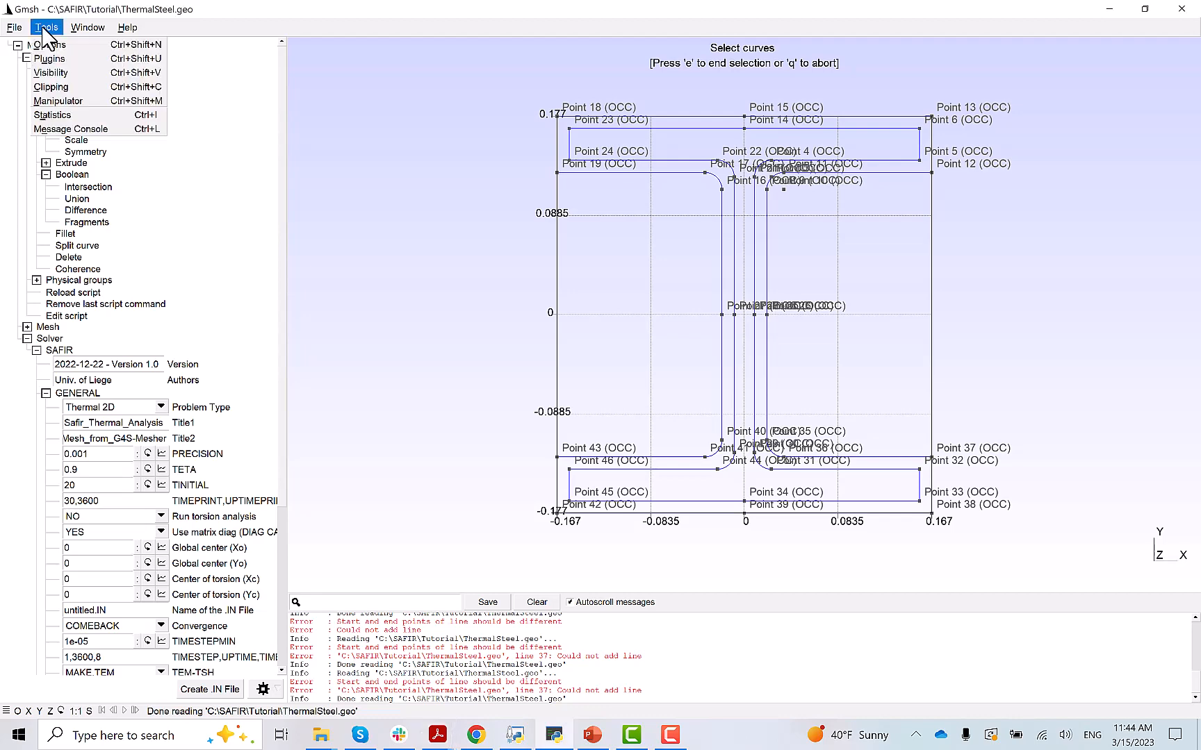
left_click(53, 44)
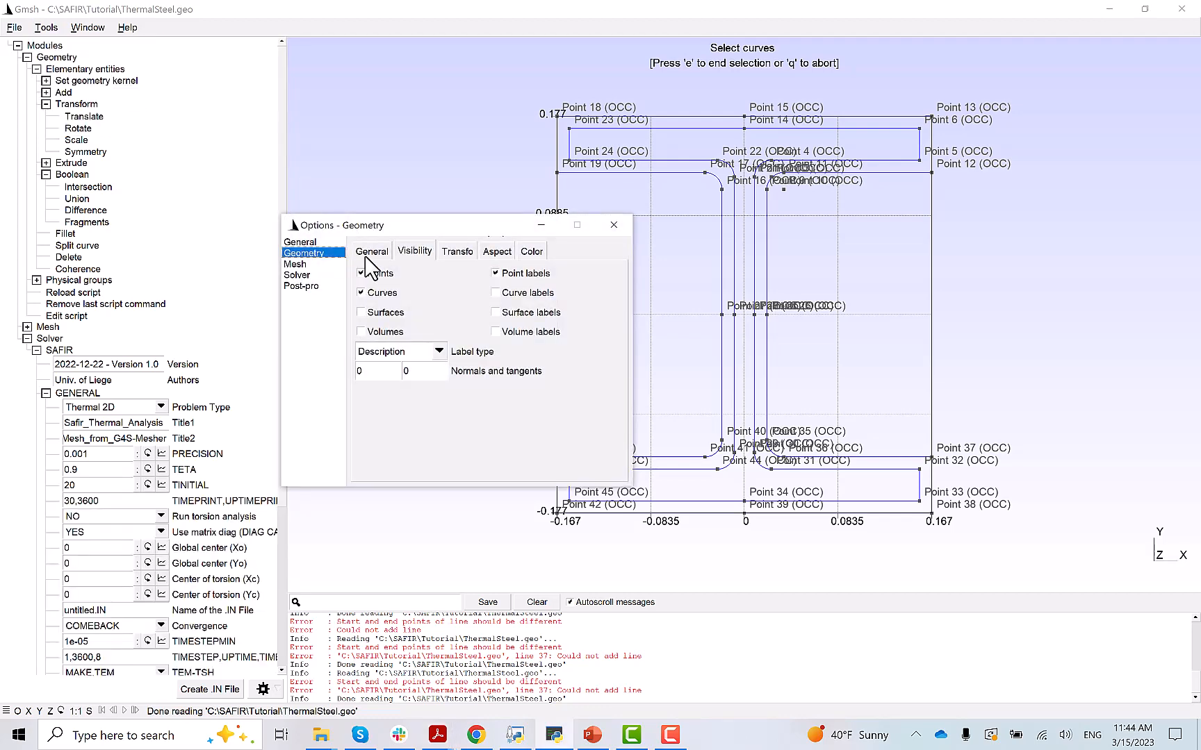
mouse_move(415, 373)
left_mouse_down()
mouse_move(441, 373)
mouse_move(429, 373)
left_mouse_up()
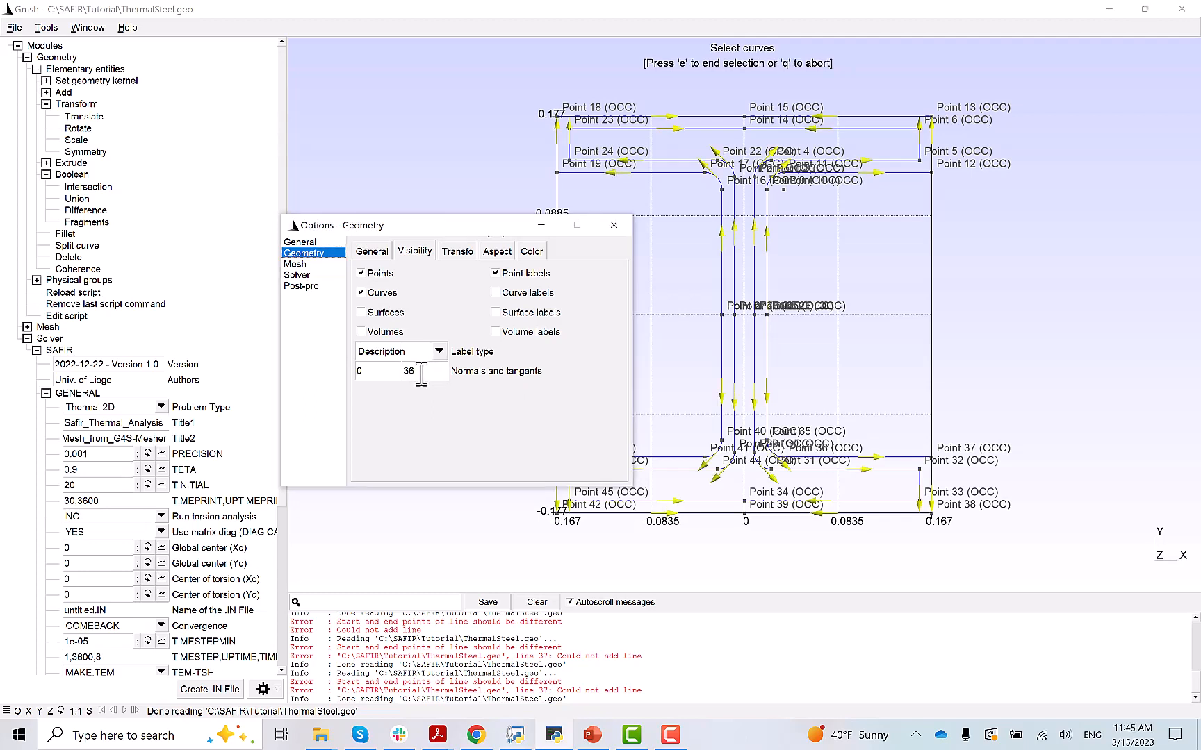
left_click_drag(421, 373, 486, 373)
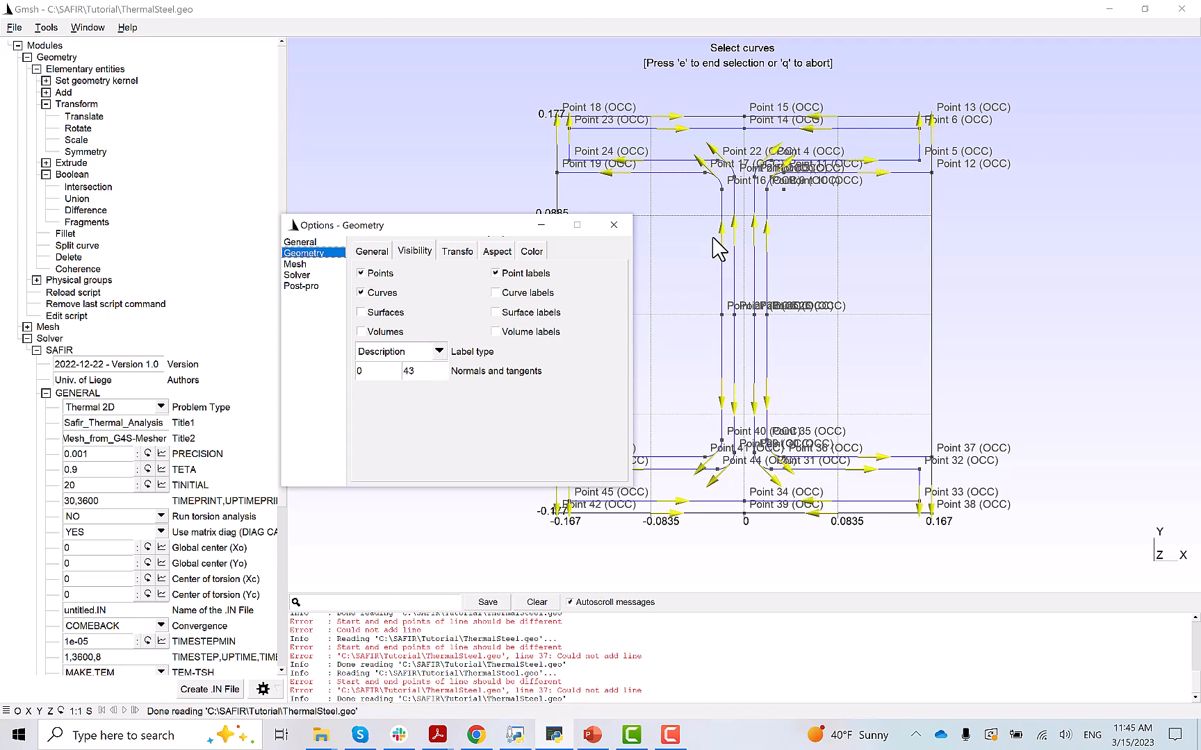
left_click(615, 226)
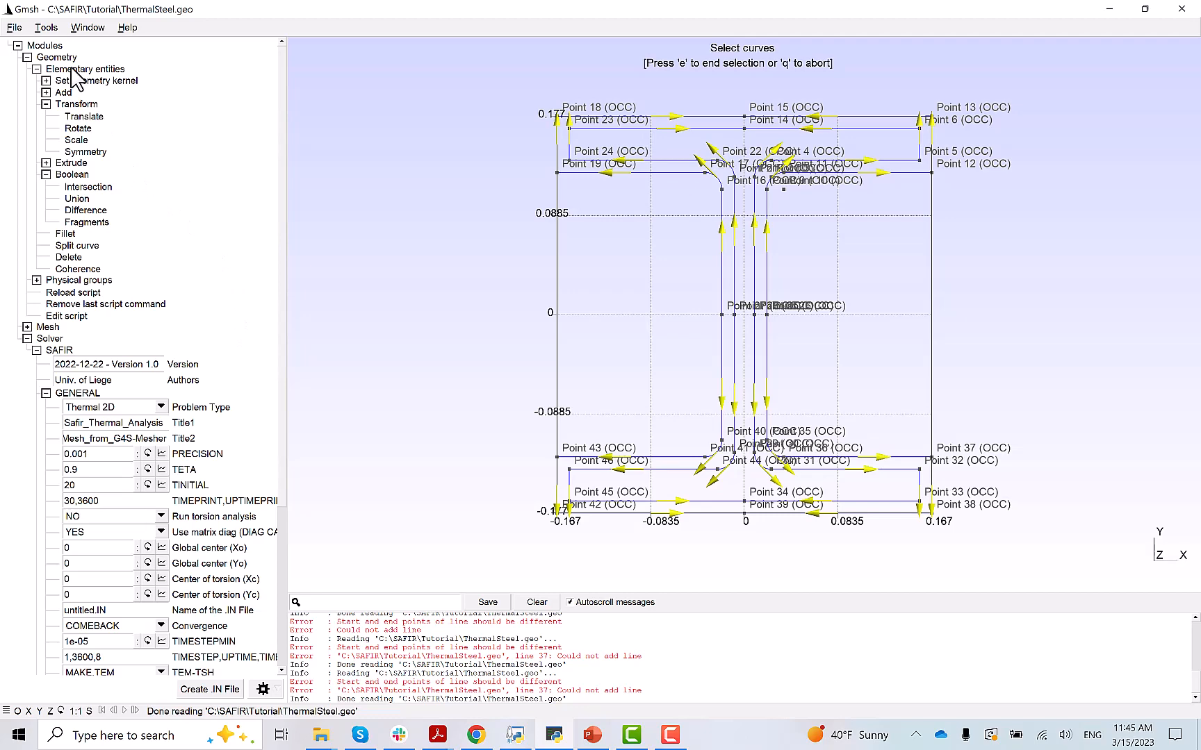
- Start a Plane surface and pick the I-section's closed boundary loop as its outer boundary
left_click(45, 92)
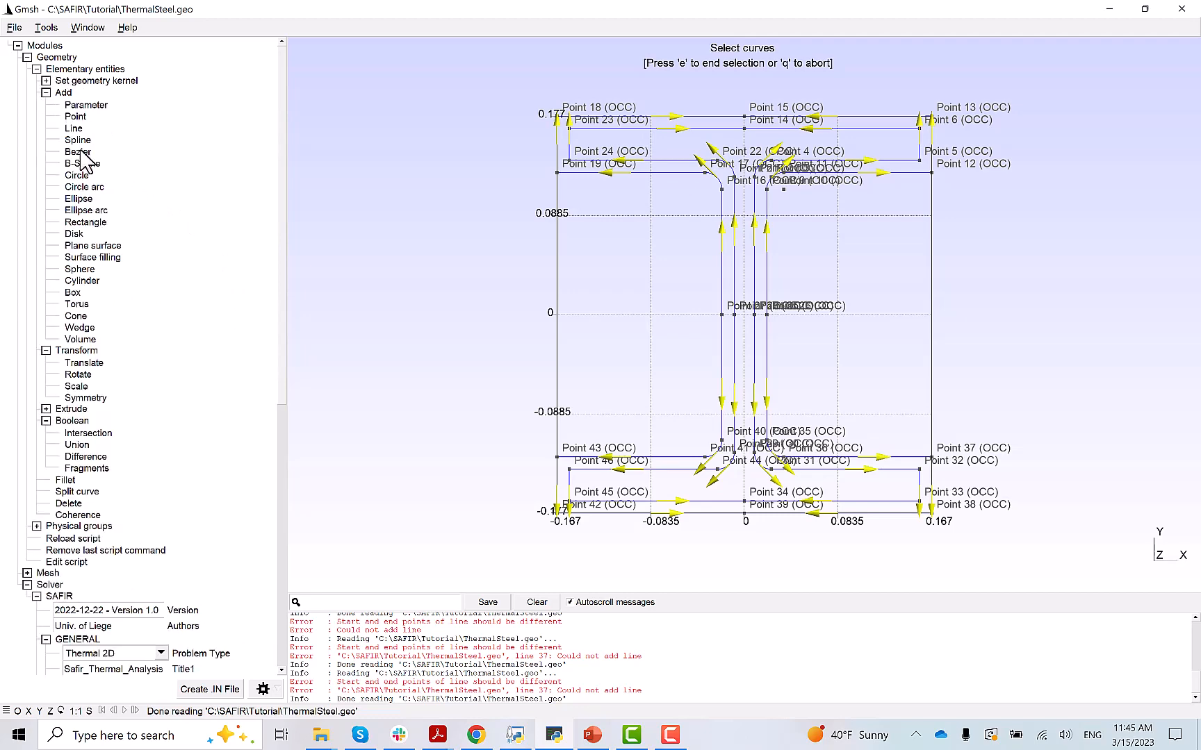
left_click(81, 245)
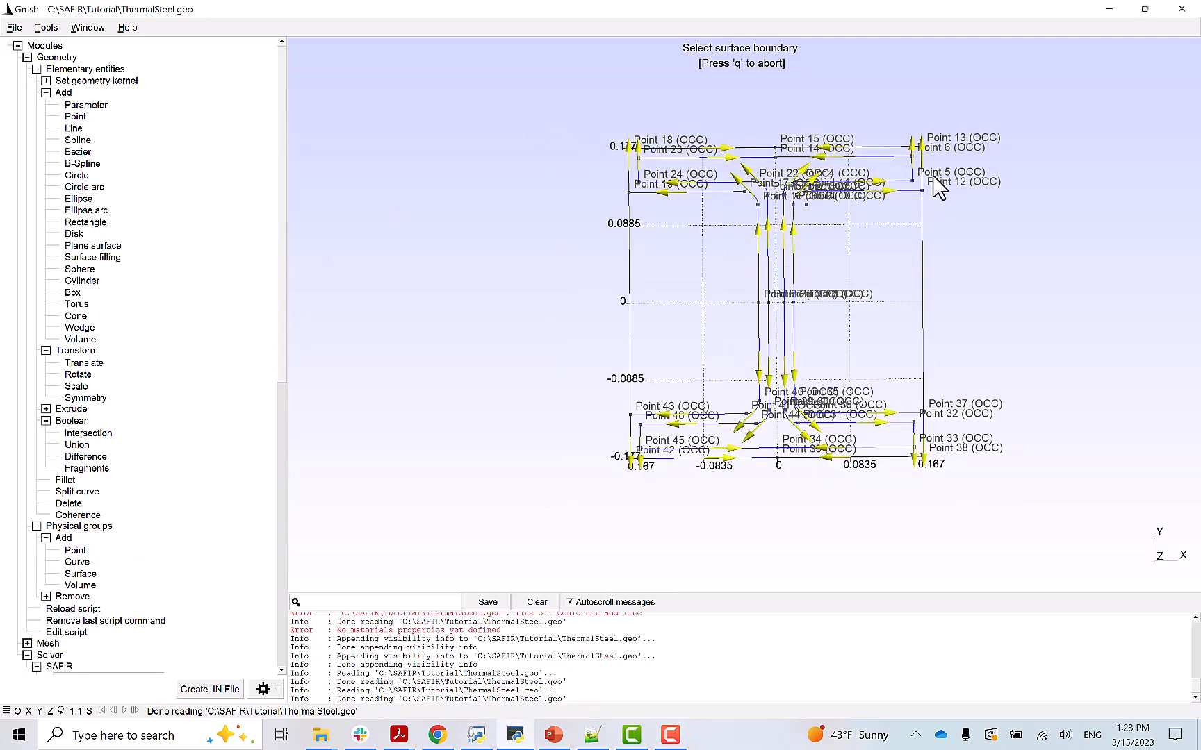
left_click(872, 158)
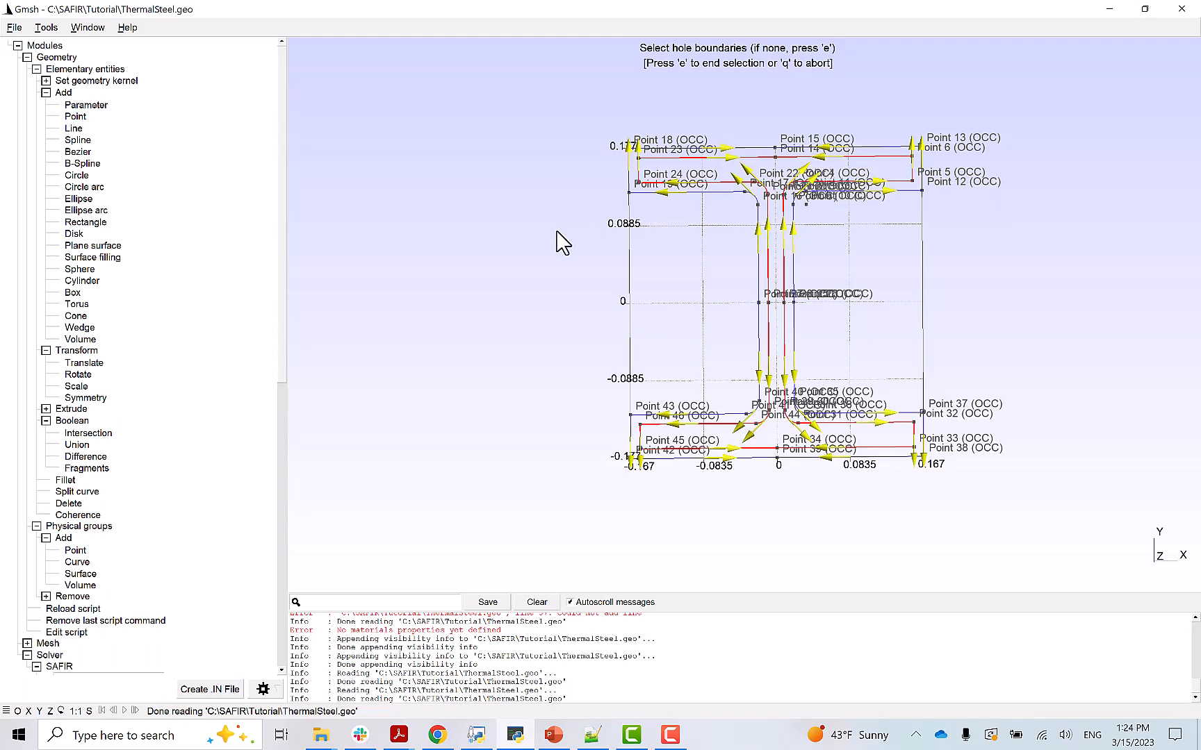
key("e")
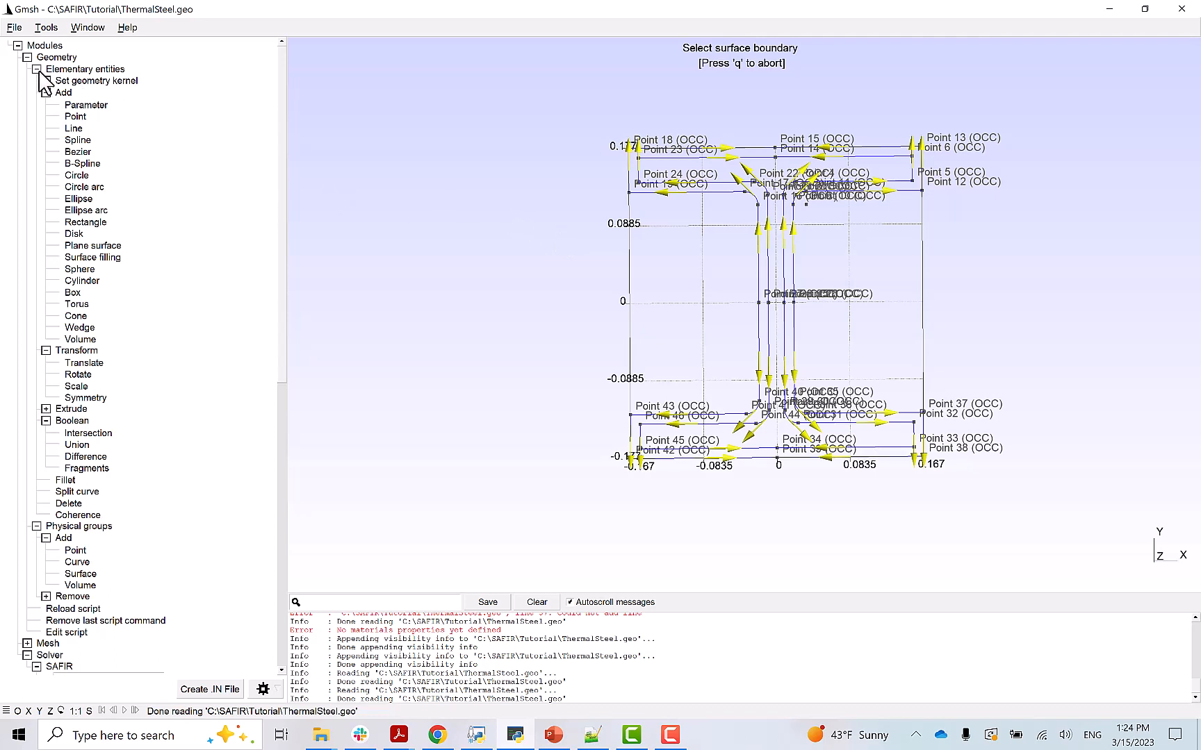
- Turn on Surface labels in the geometry Visibility options
left_click(46, 28)
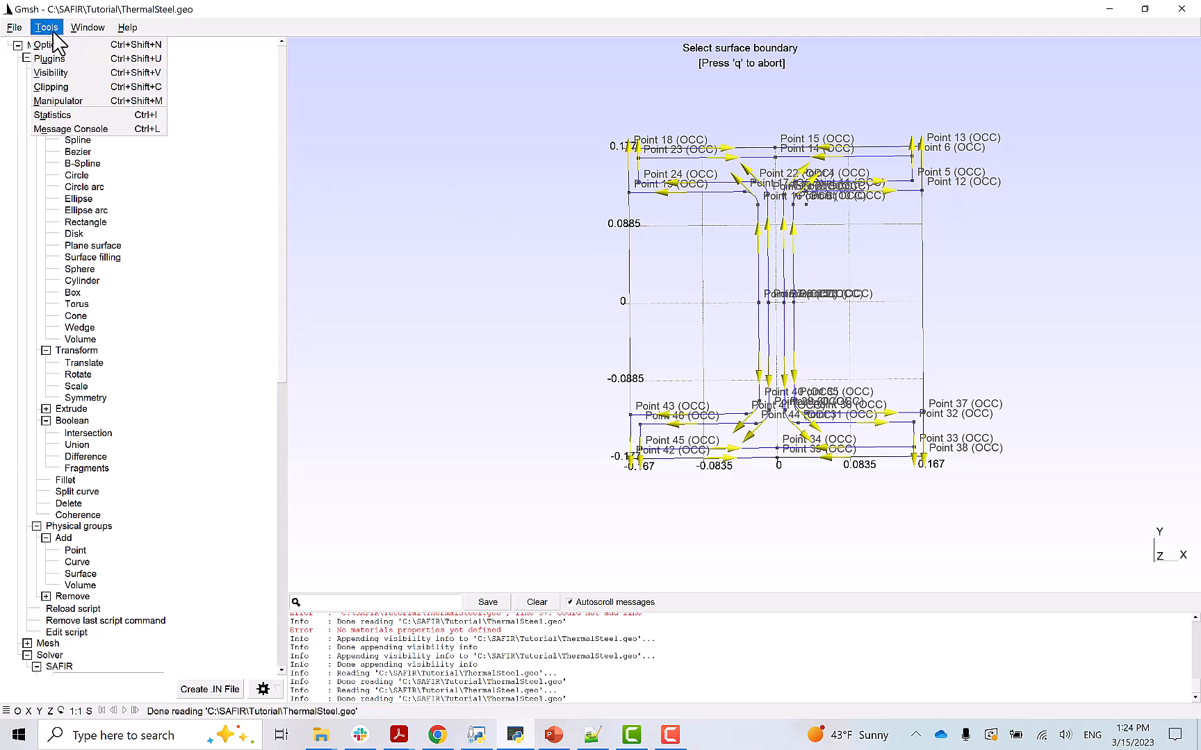
left_click(52, 45)
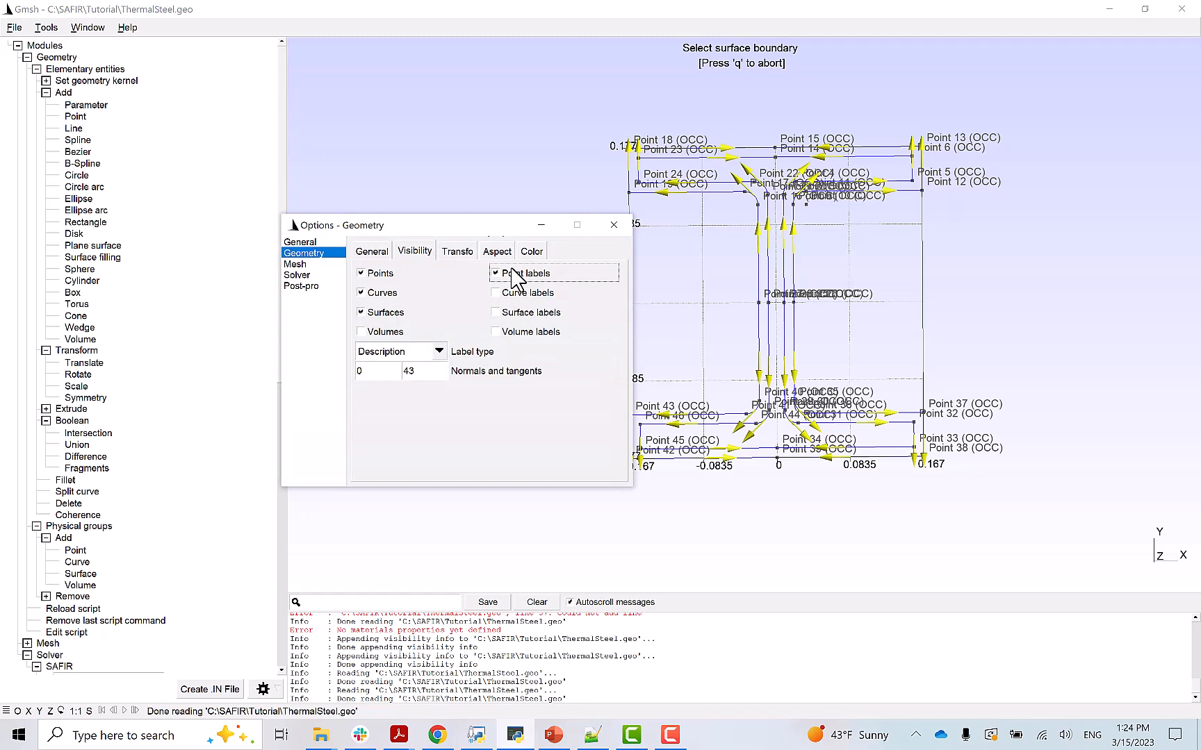
left_click(496, 312)
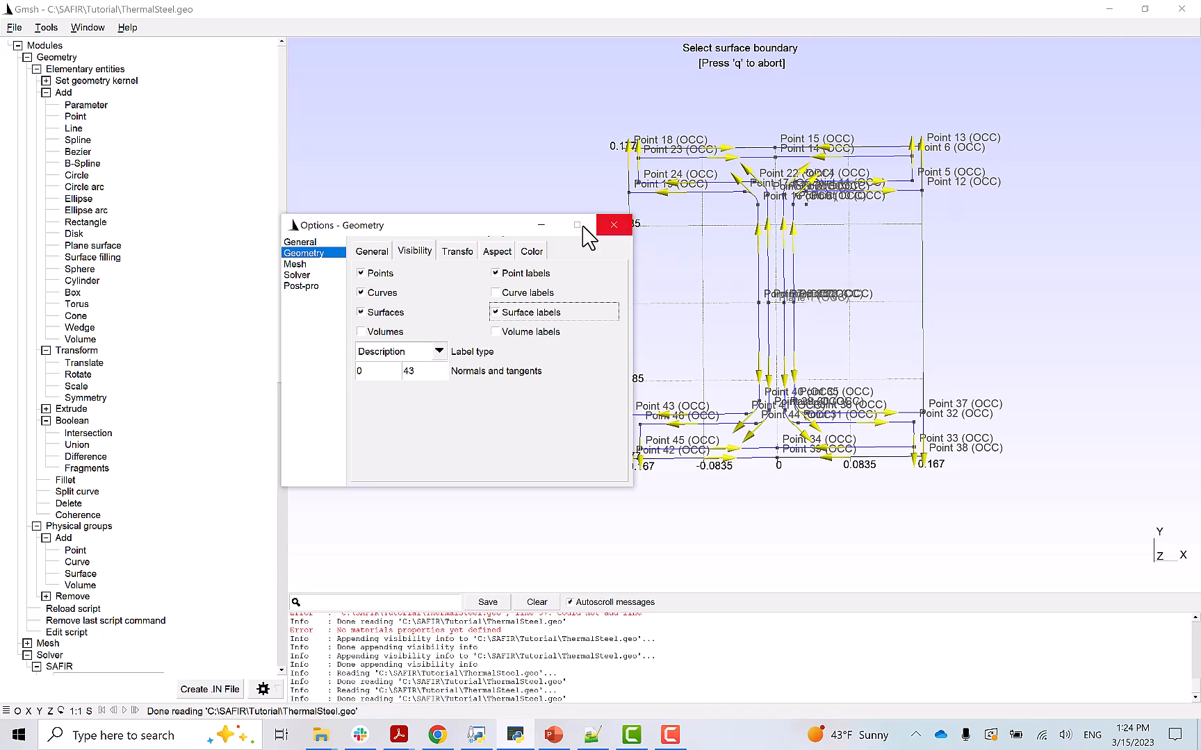
left_click(613, 225)
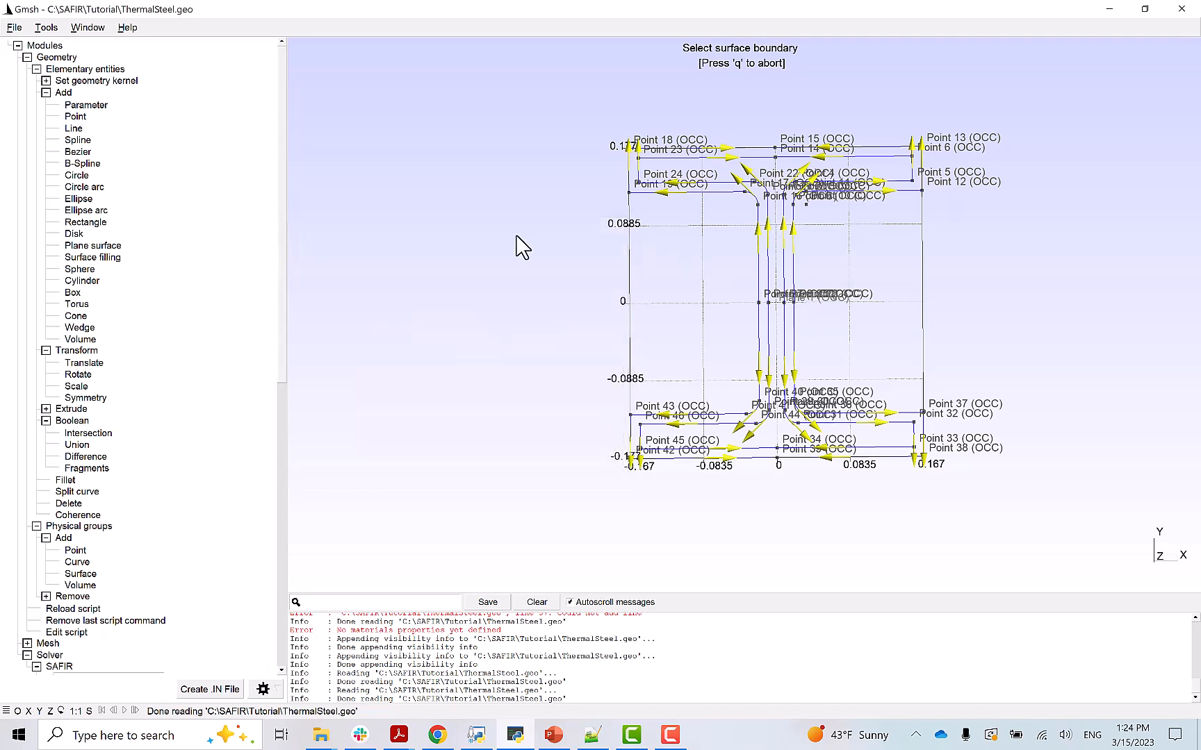
- Pick the outer insulation boundary, then the I-section loop as its hole, and finish the surface
left_click(877, 147)
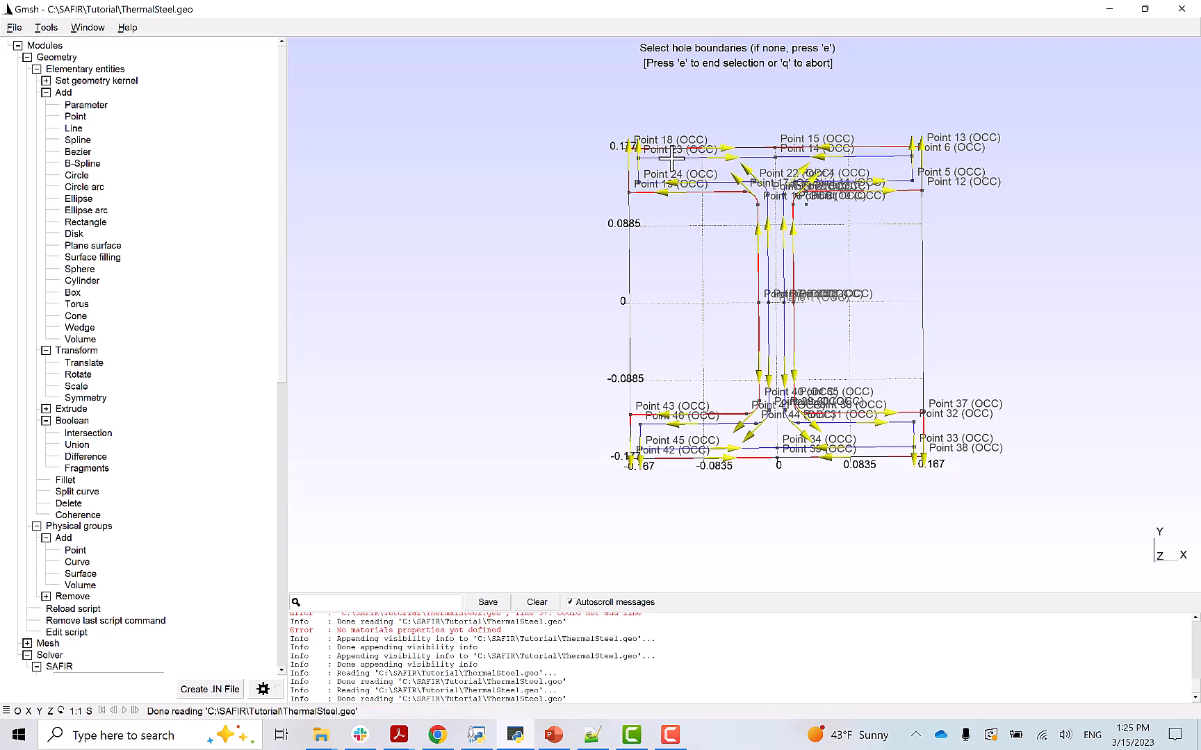
left_click(670, 159)
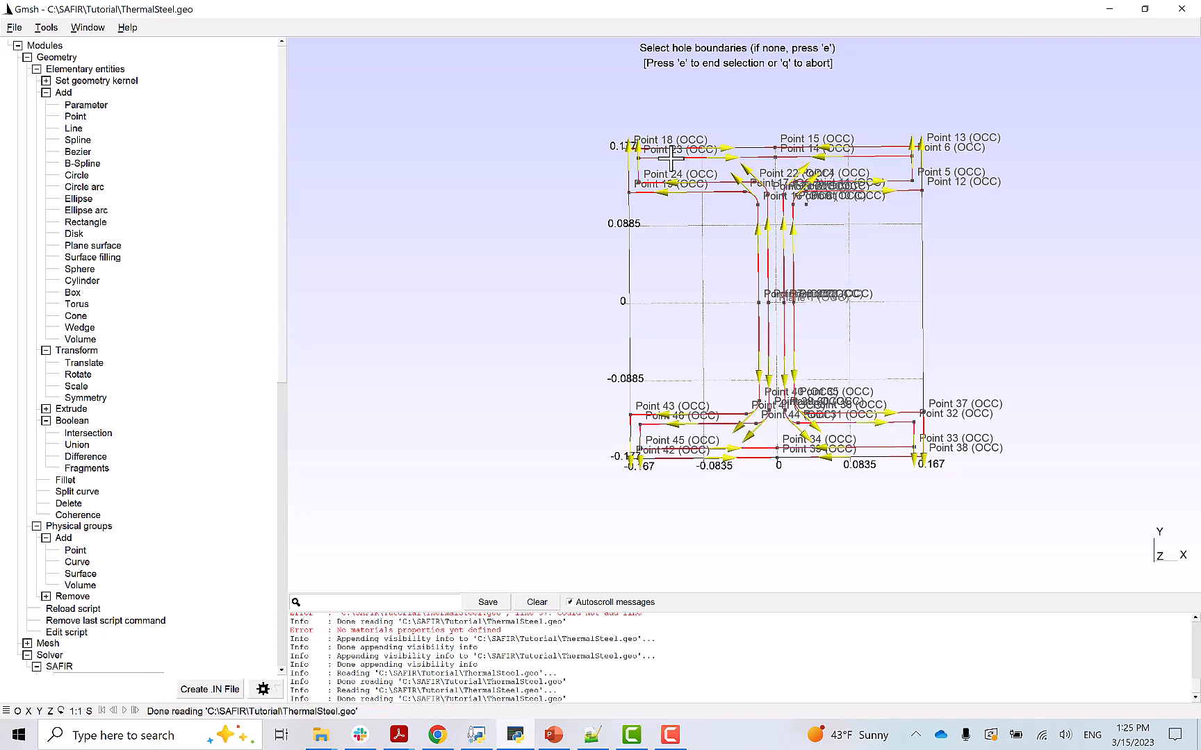
key("e")
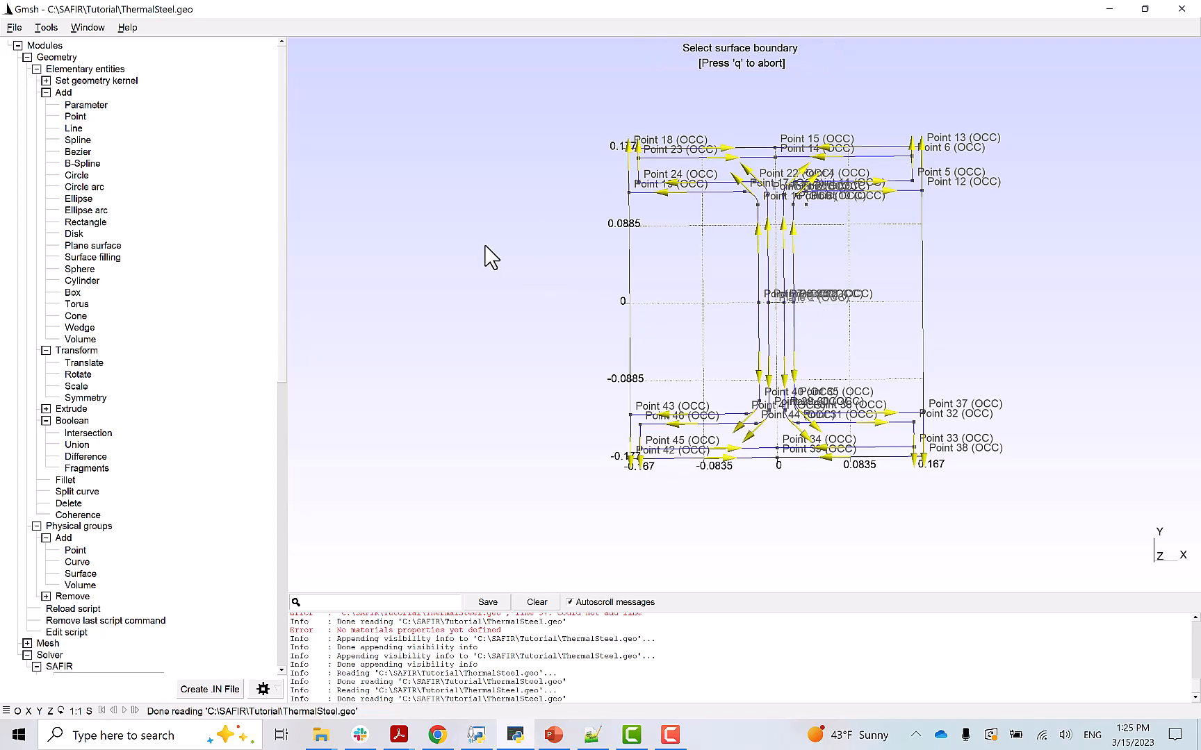
- Show Surface 1, then Surface 2, in the Visibility list, then exit surface picking
left_click(47, 28)
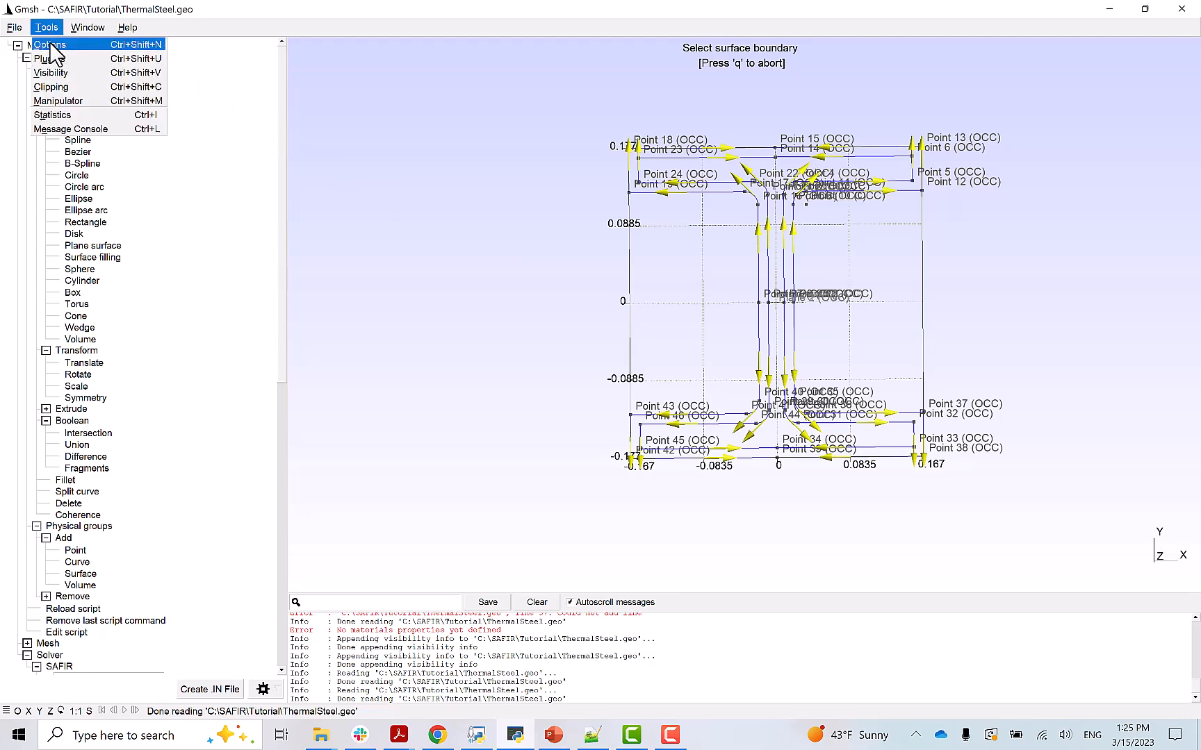
left_click(51, 72)
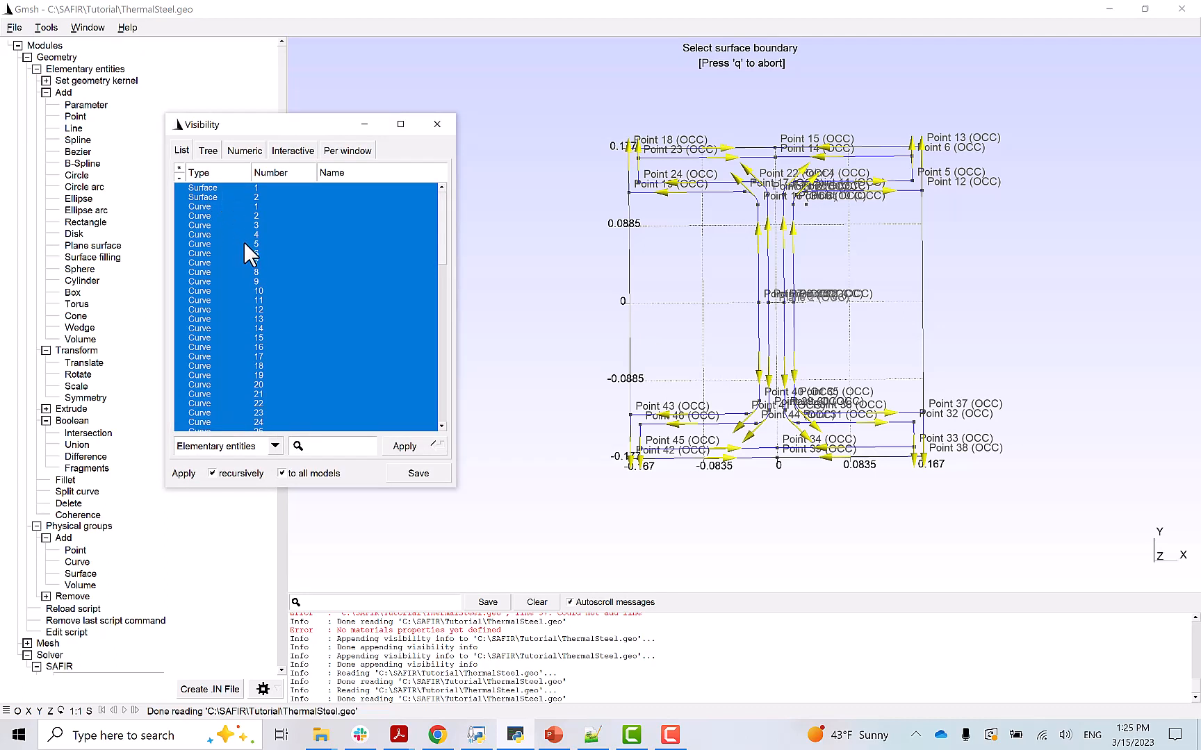
left_click(211, 188)
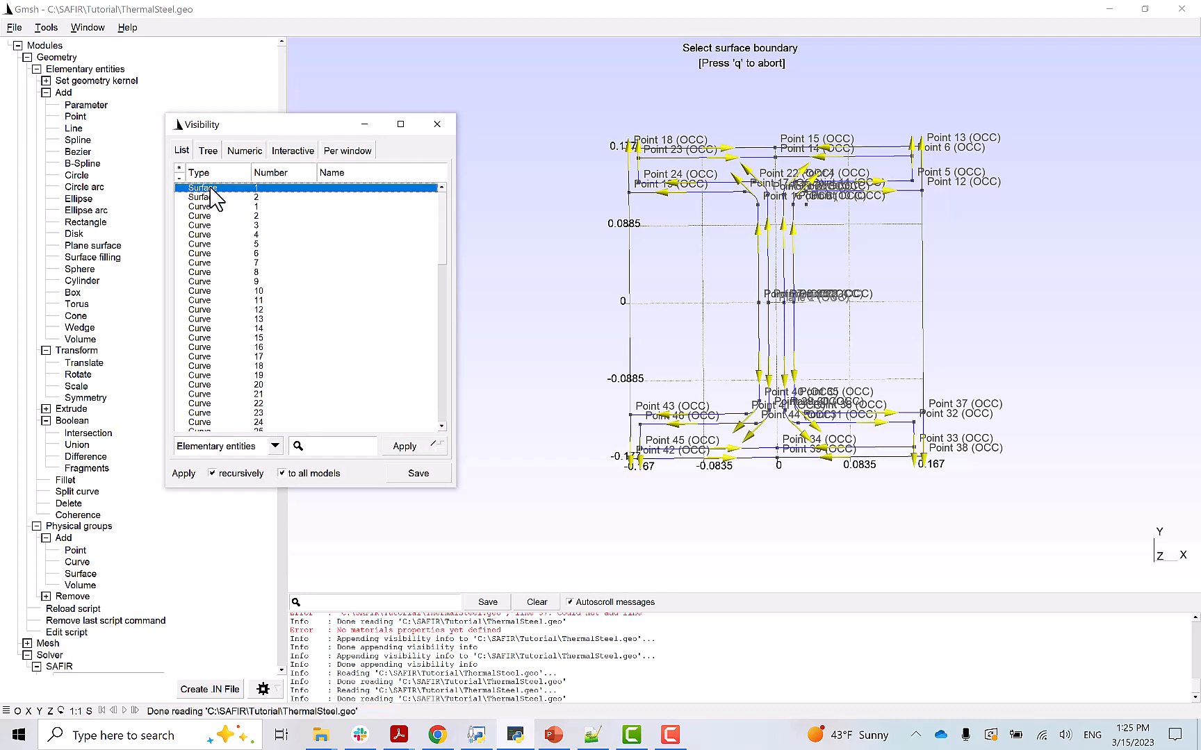
left_click(405, 447)
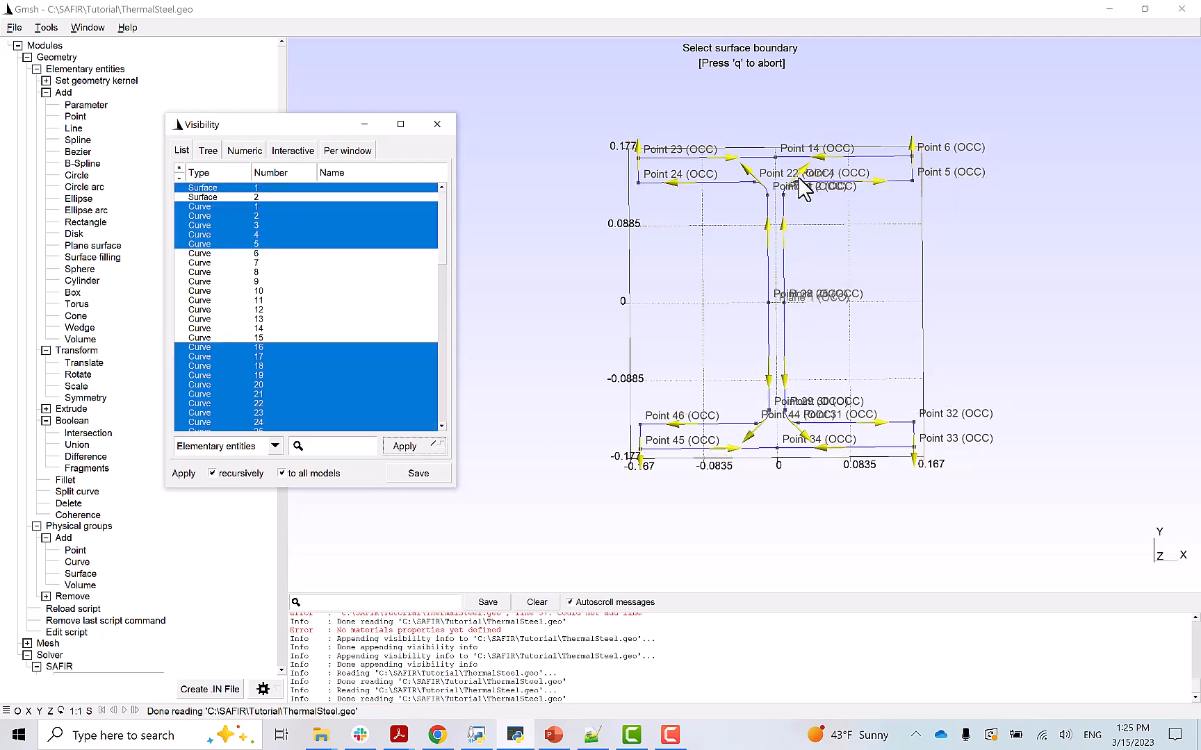
left_click(207, 198)
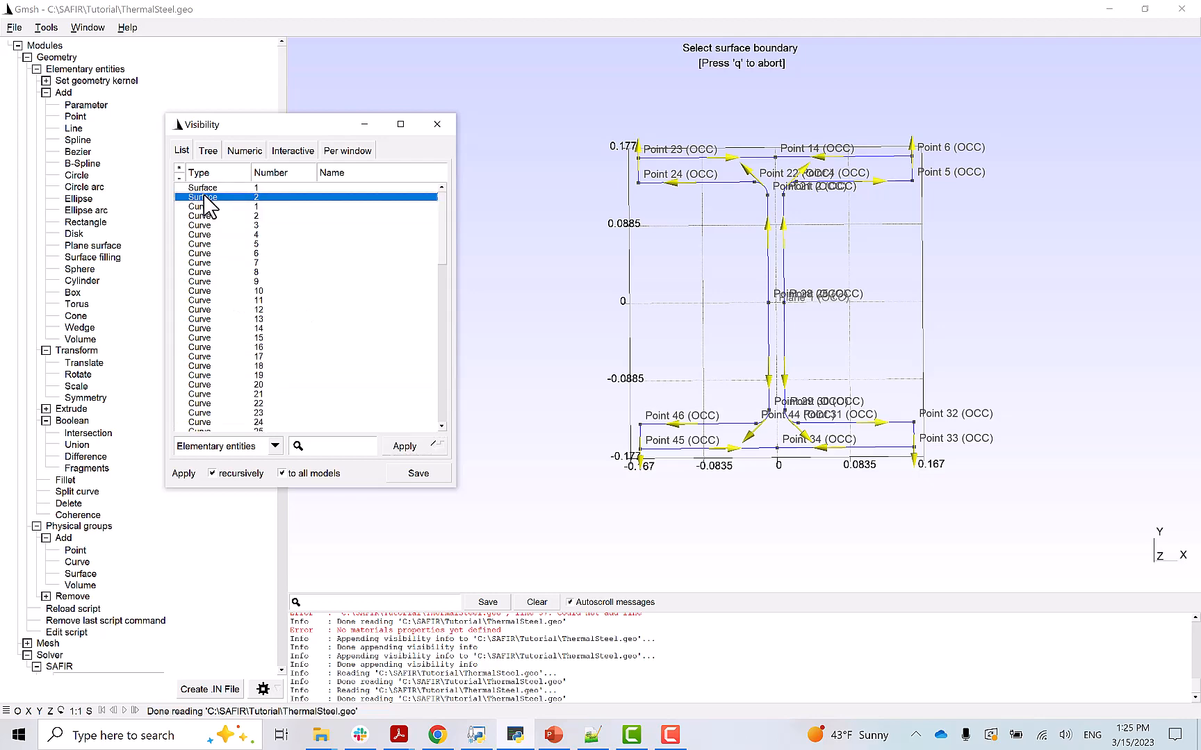
left_click(406, 448)
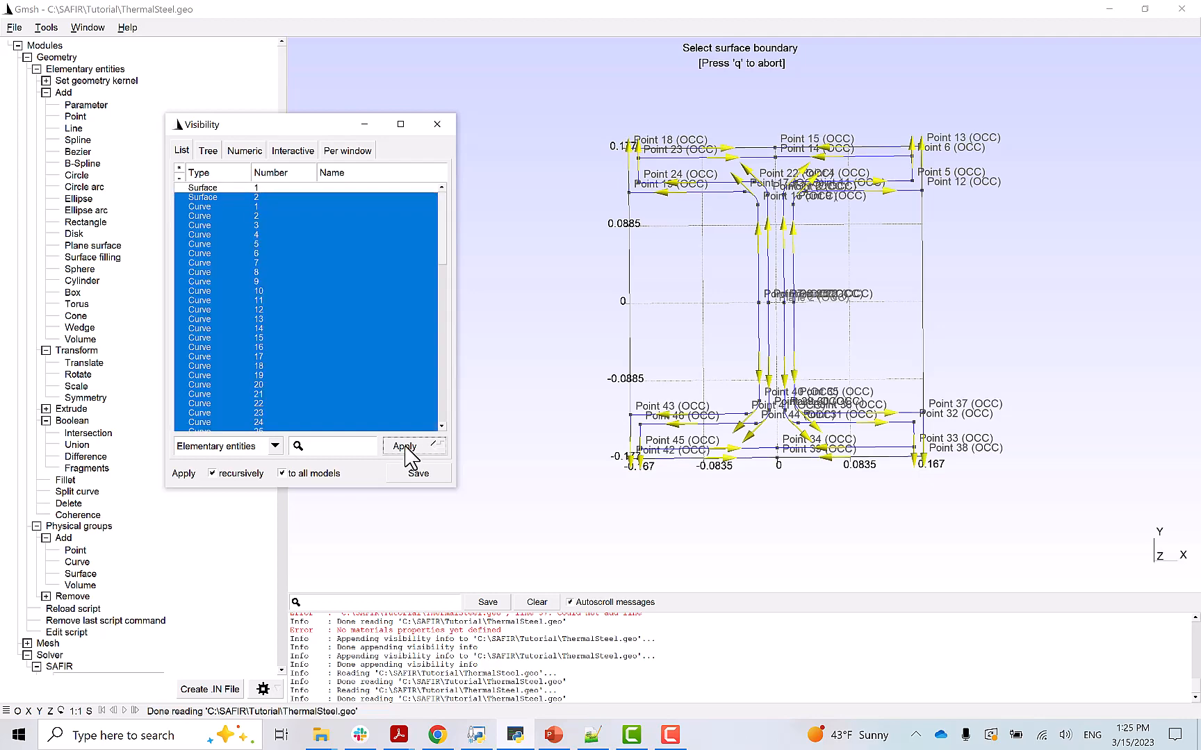
left_click(436, 124)
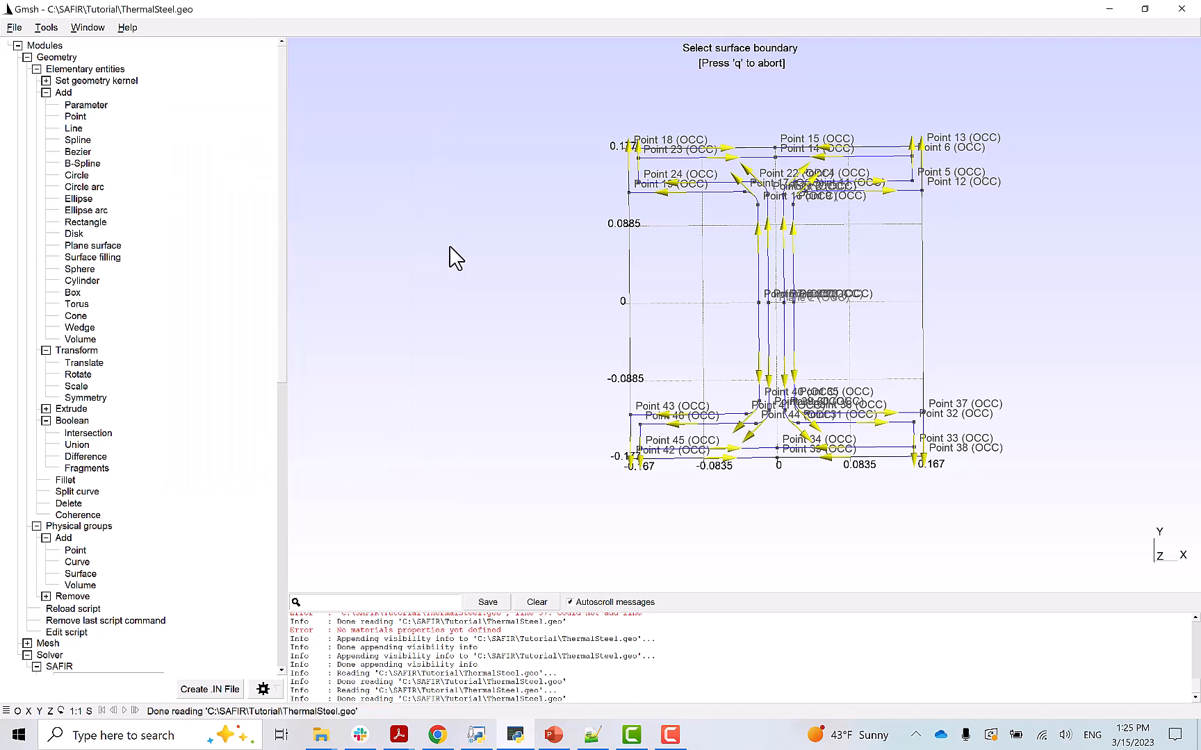
key("q")
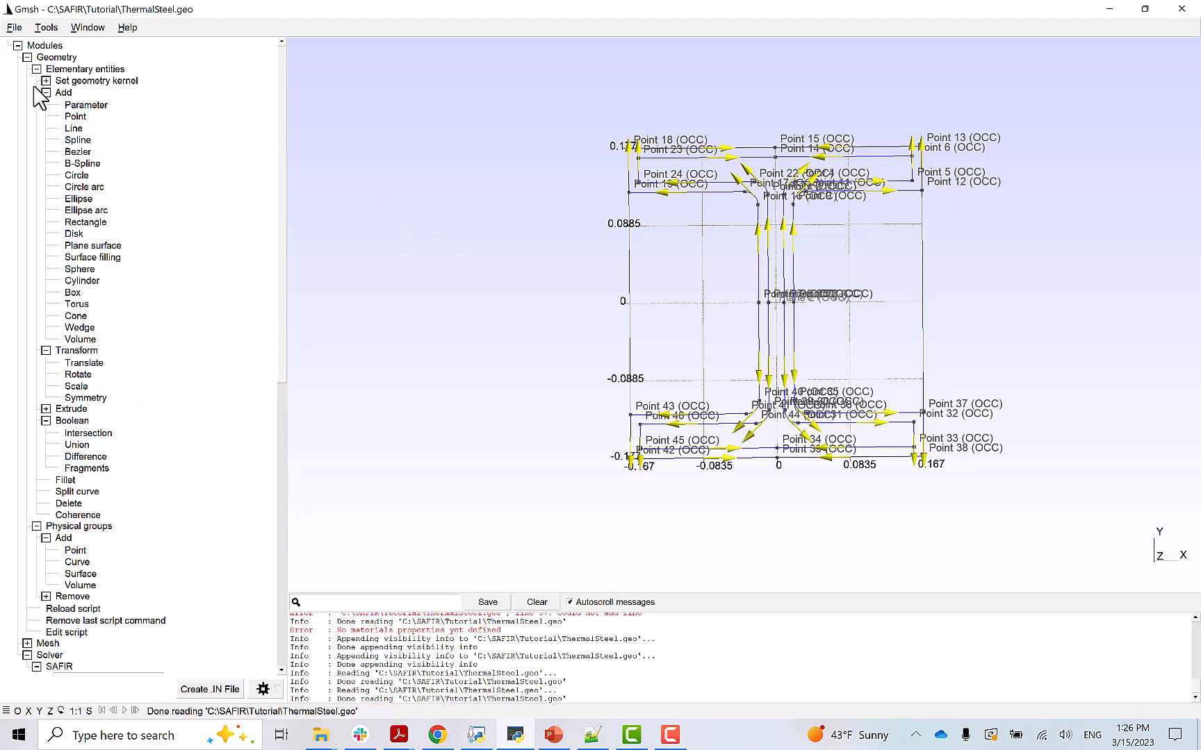
left_click(28, 57)
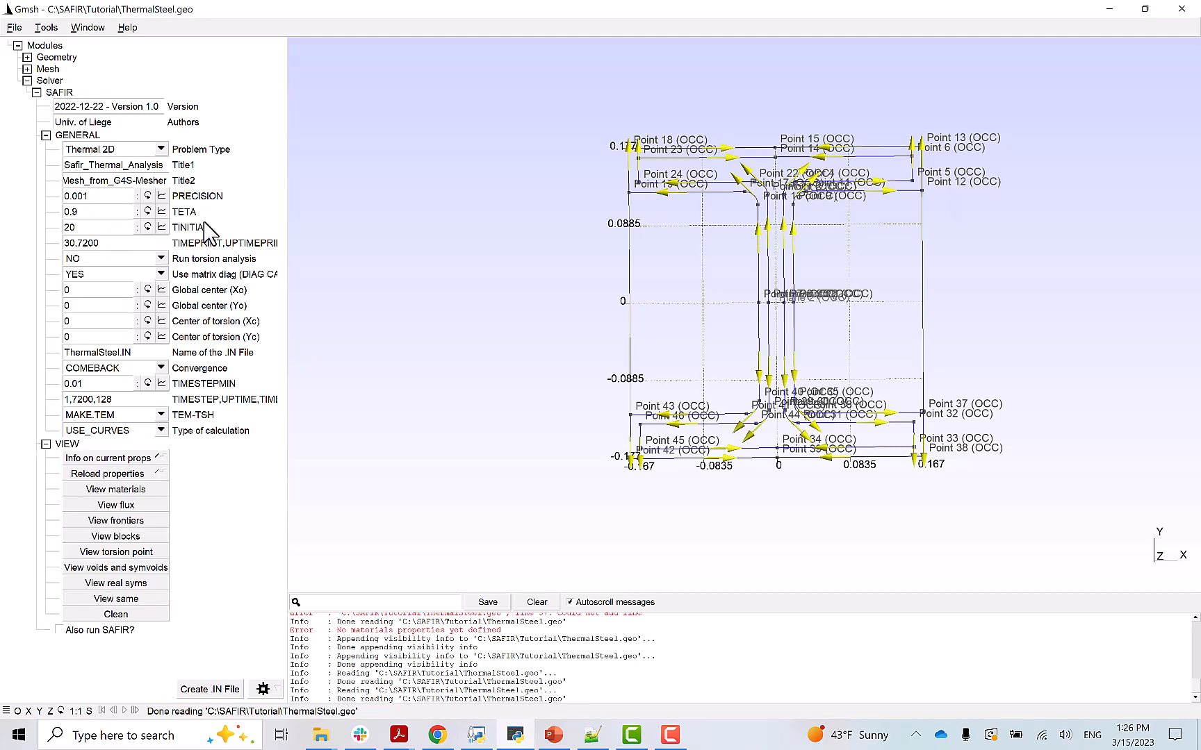
left_click(161, 149)
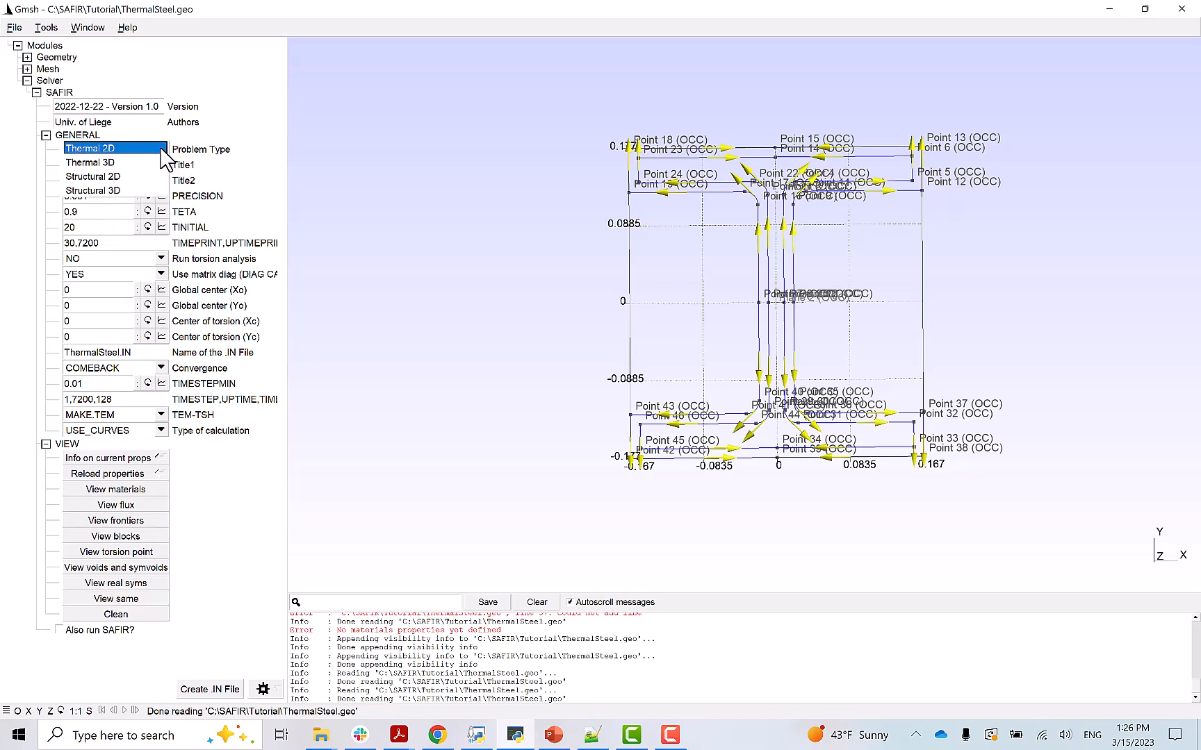
left_click(91, 150)
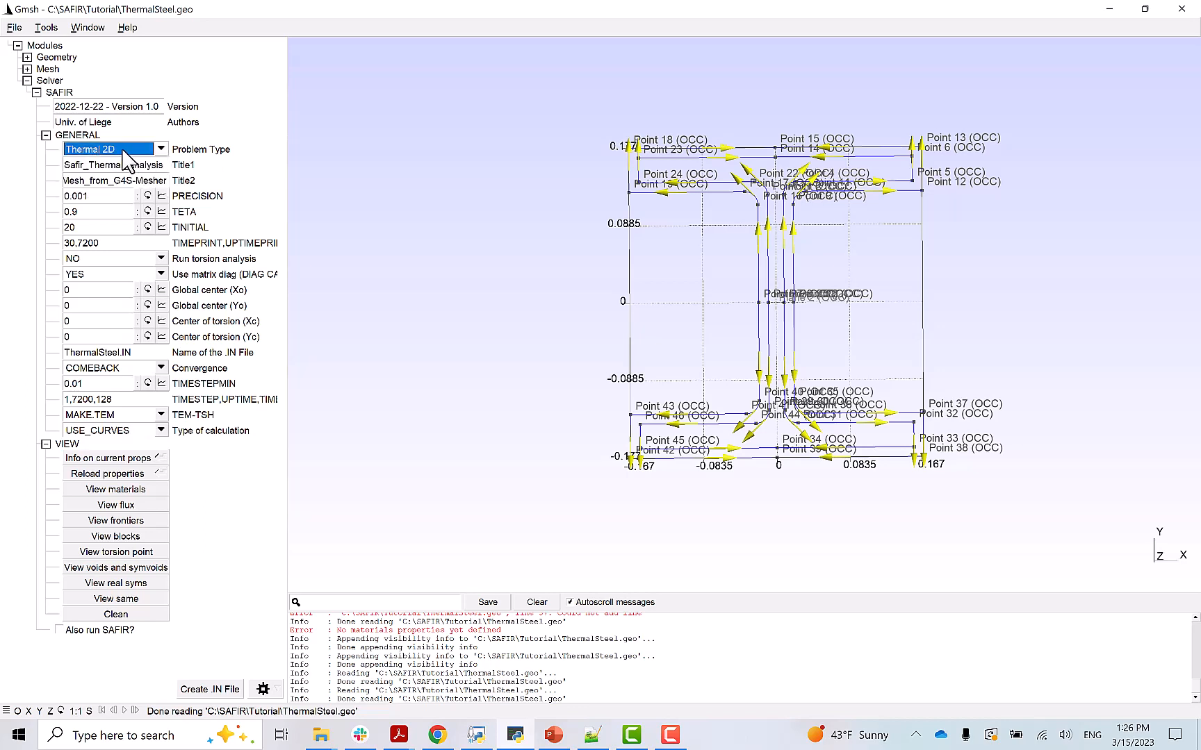
left_click(100, 243)
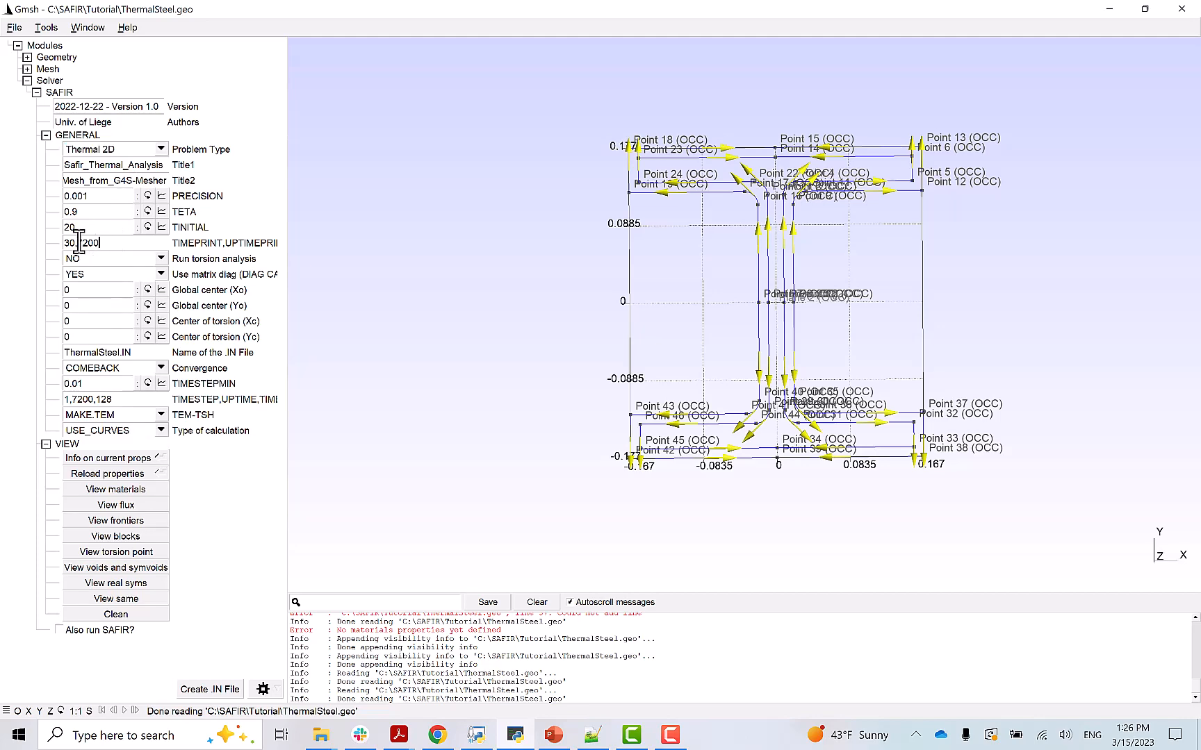
double_click(103, 244)
left_click(80, 243)
left_click_drag(79, 243, 108, 244)
left_click(74, 399)
left_click_drag(73, 400, 94, 396)
left_click_drag(98, 400, 115, 399)
left_click(85, 383)
left_click_drag(64, 352, 132, 355)
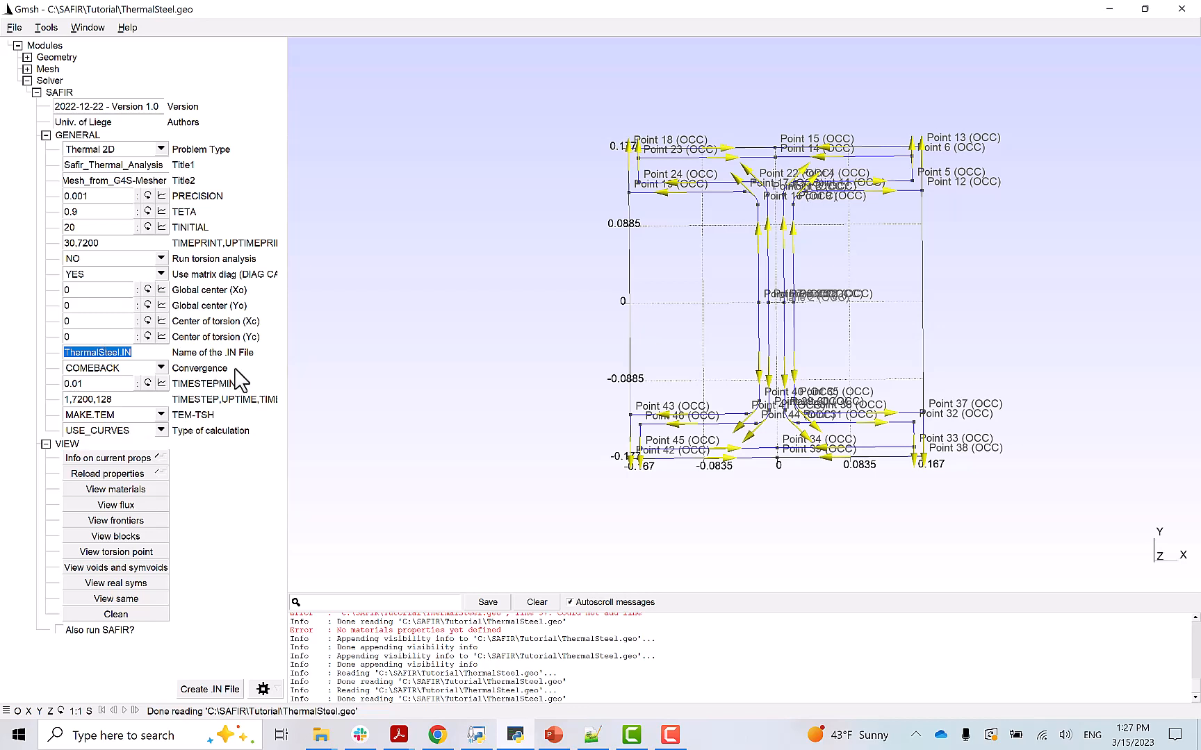
- Keep USE_CURVES as the calculation type, then expand Geometry toward Physical groups > Add
left_click(161, 431)
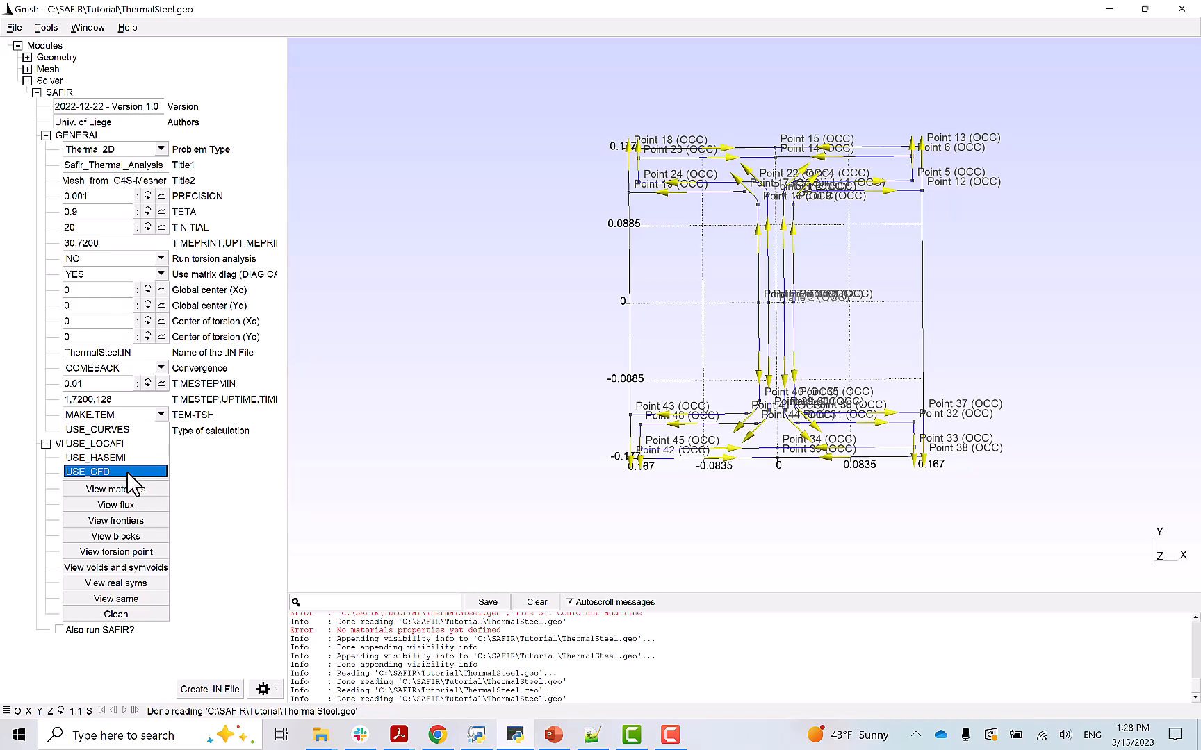
left_click(500, 158)
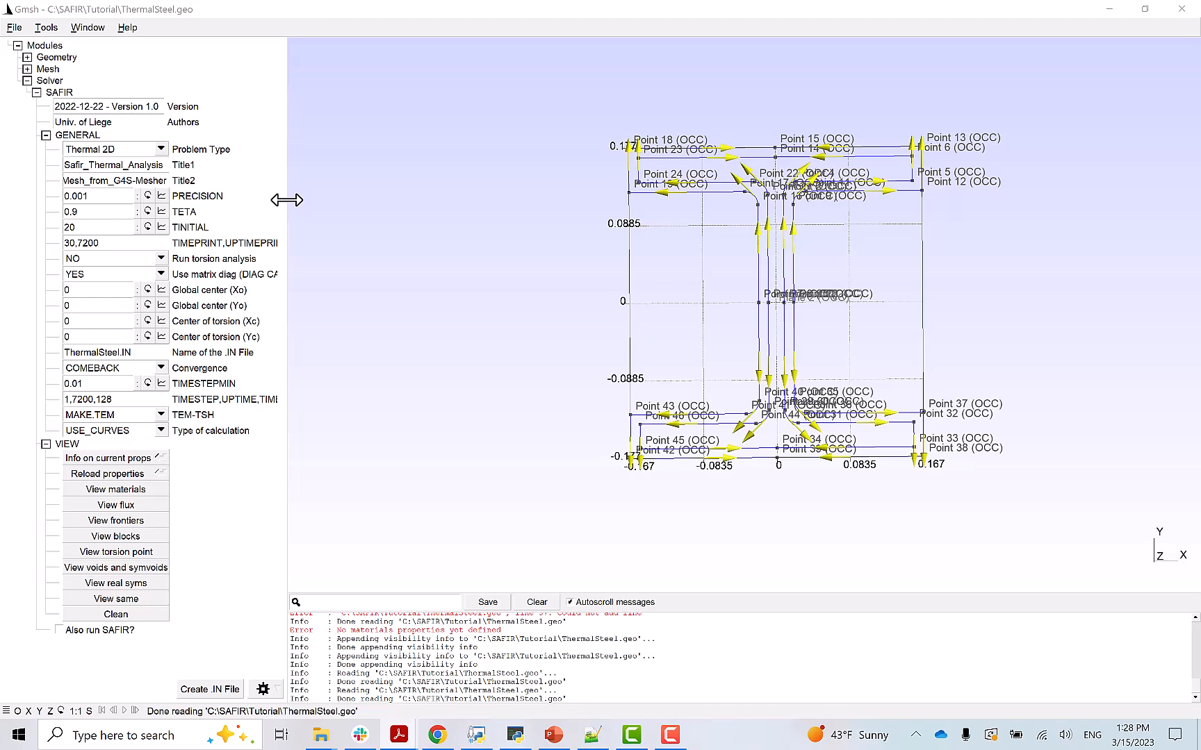
left_click(27, 57)
left_click(36, 69)
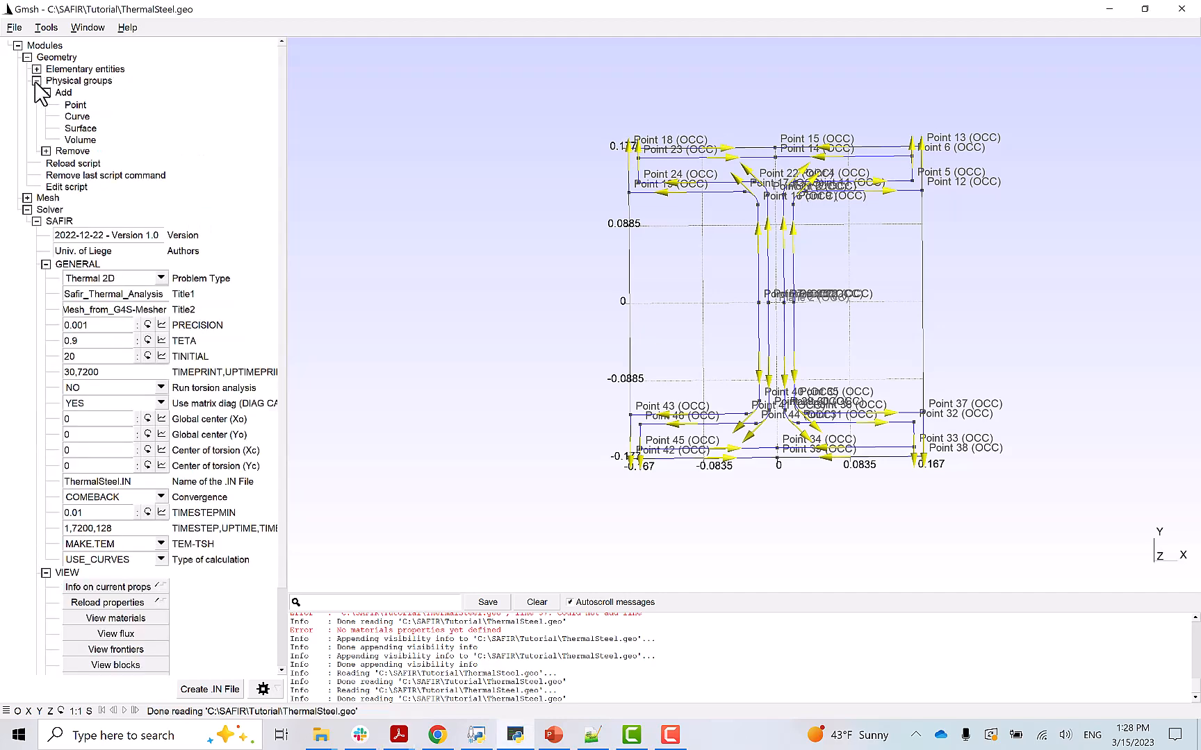
- Add a new physical curve group, default name 'steels' with tag 41
left_click(78, 116)
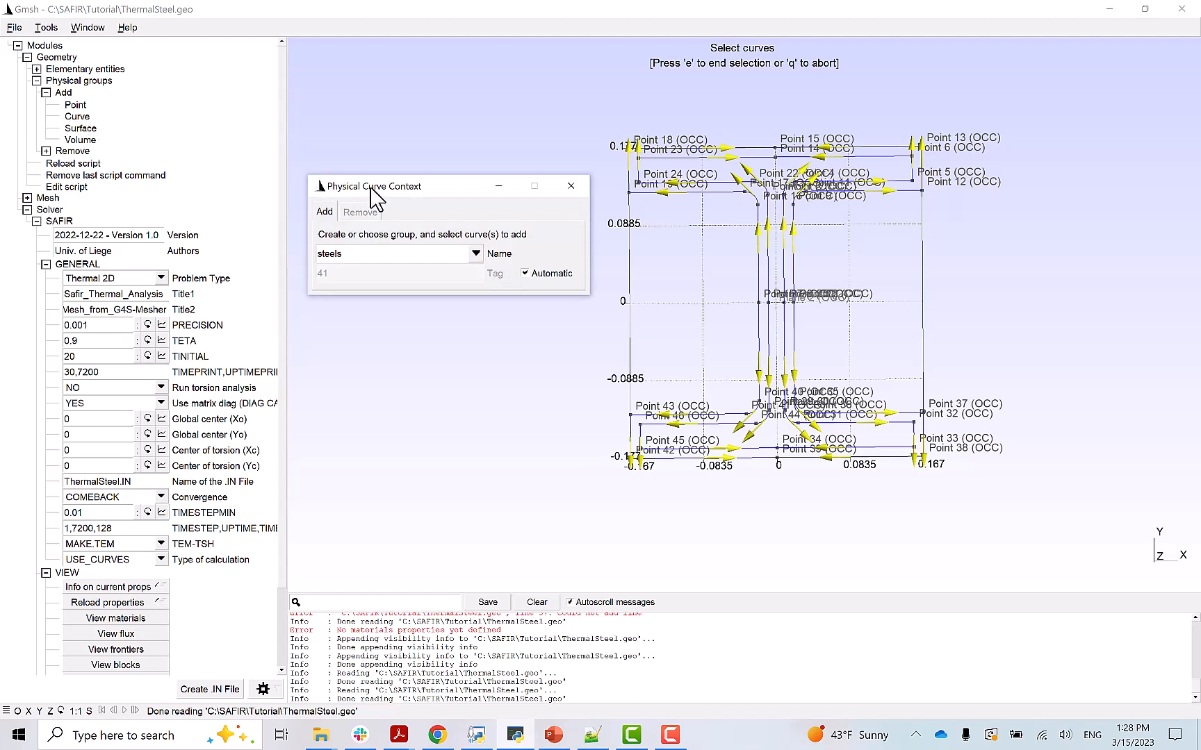
- Rename the curve group to 'unexposed' and add the section's top edge curve to it
double_click(324, 253)
type("unexposed")
left_click(877, 150)
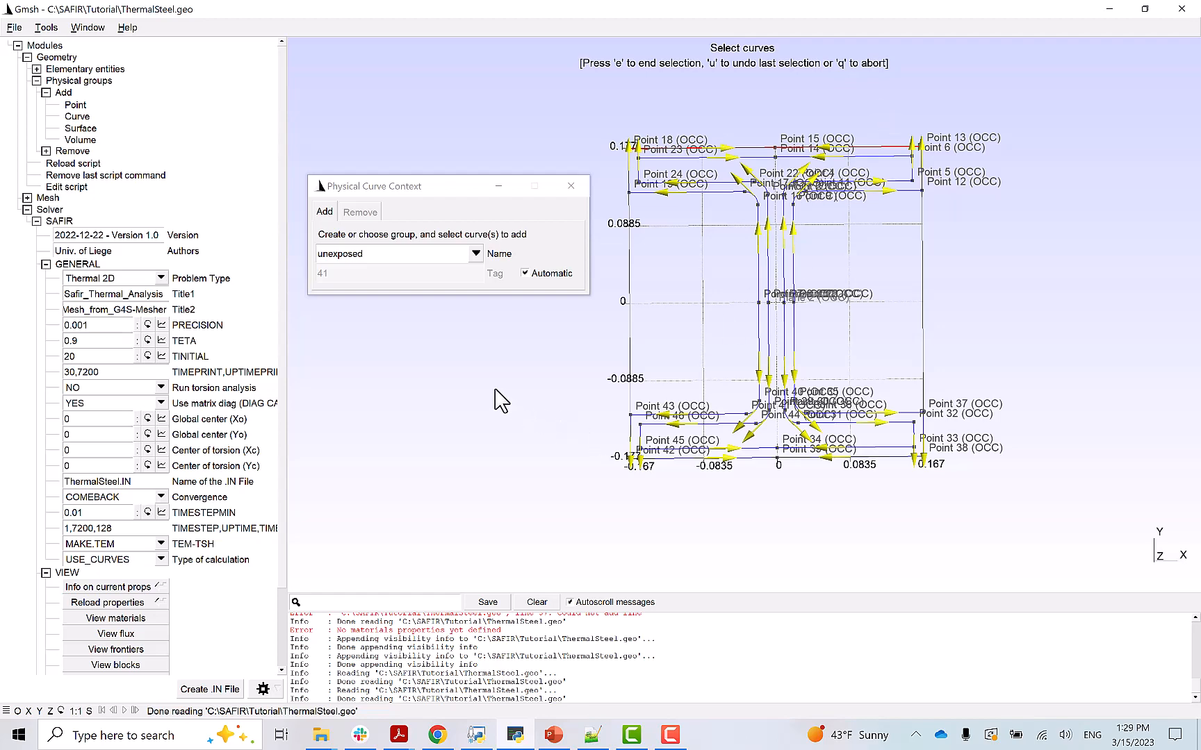
- Give the 'unexposed' curve group a Frontier Constraint using the F20 temperature curve
key("e")
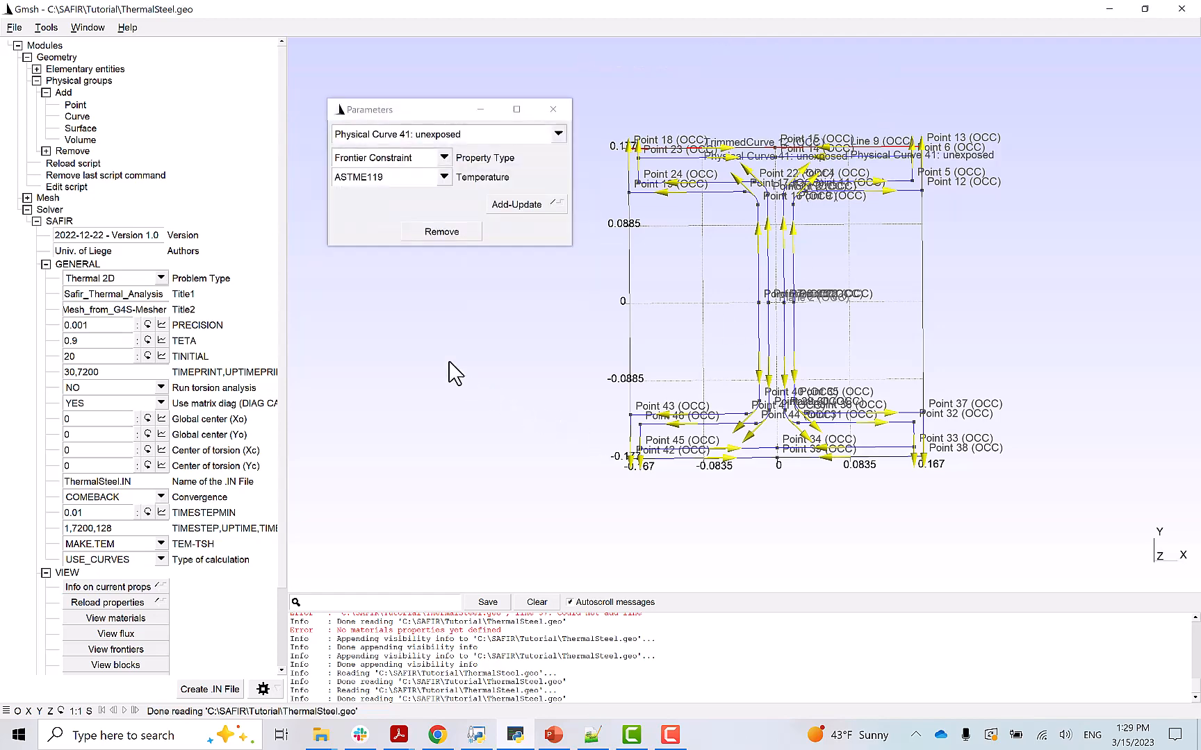
left_click(445, 159)
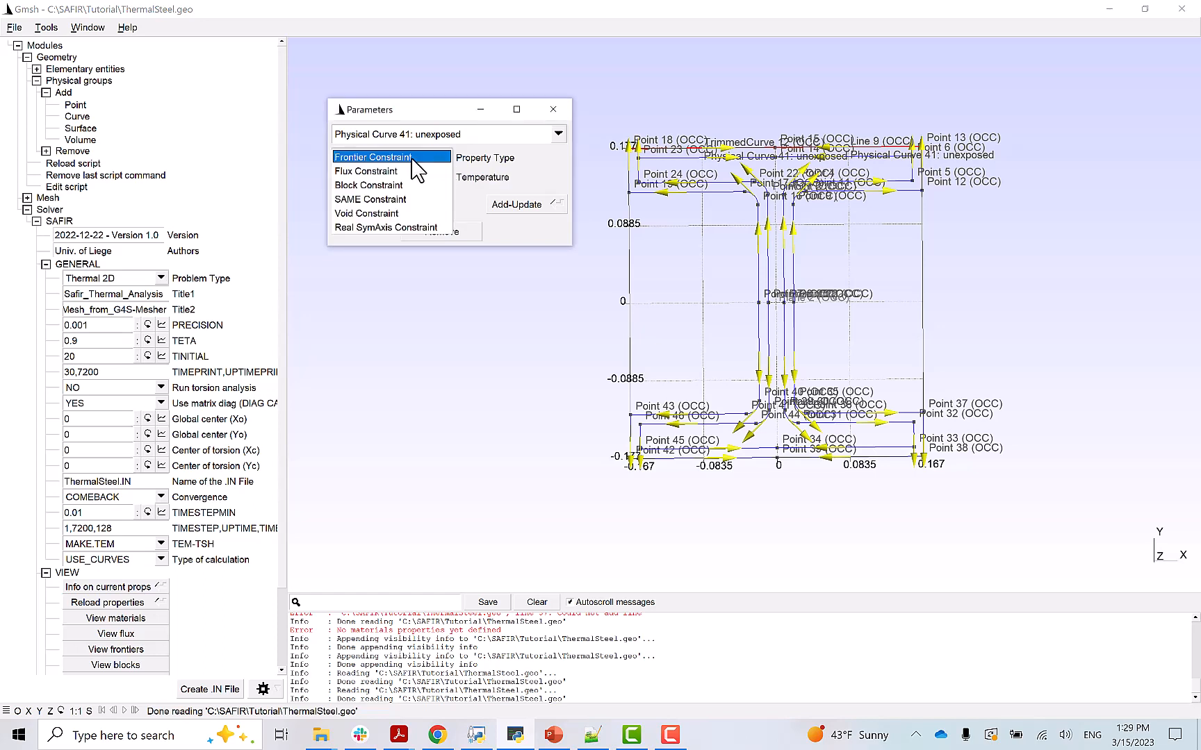
left_click(413, 159)
left_click(446, 177)
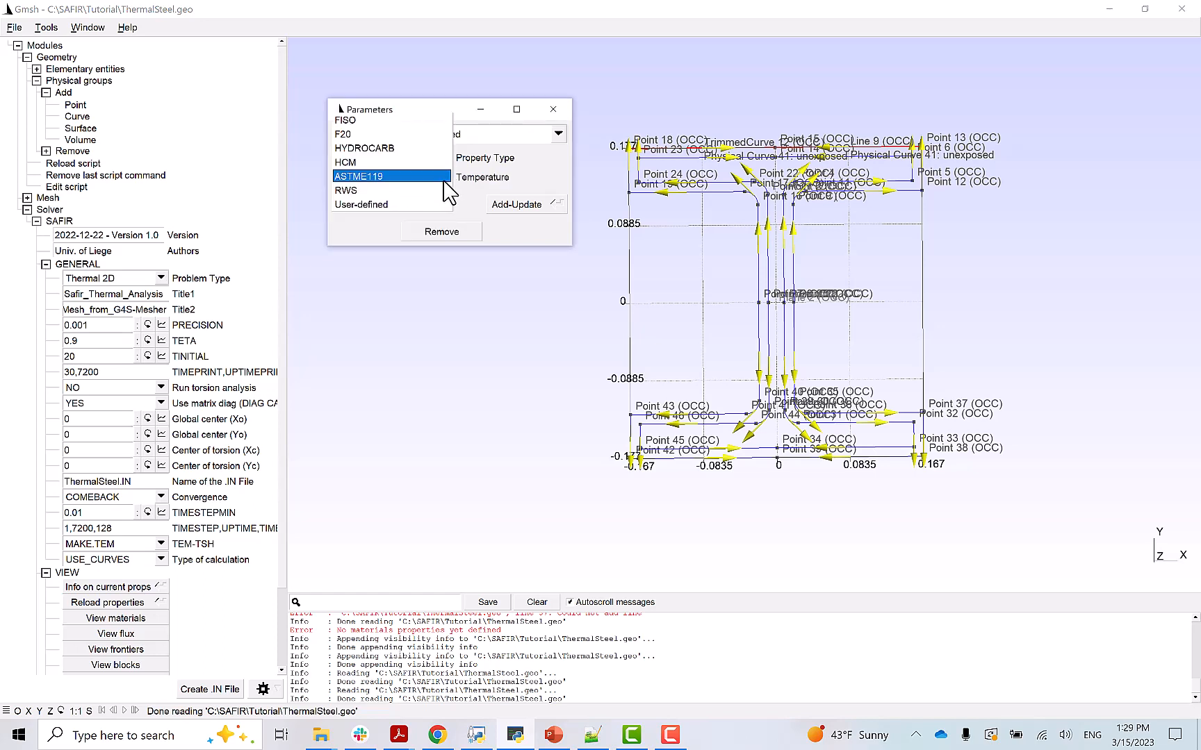
left_click(356, 135)
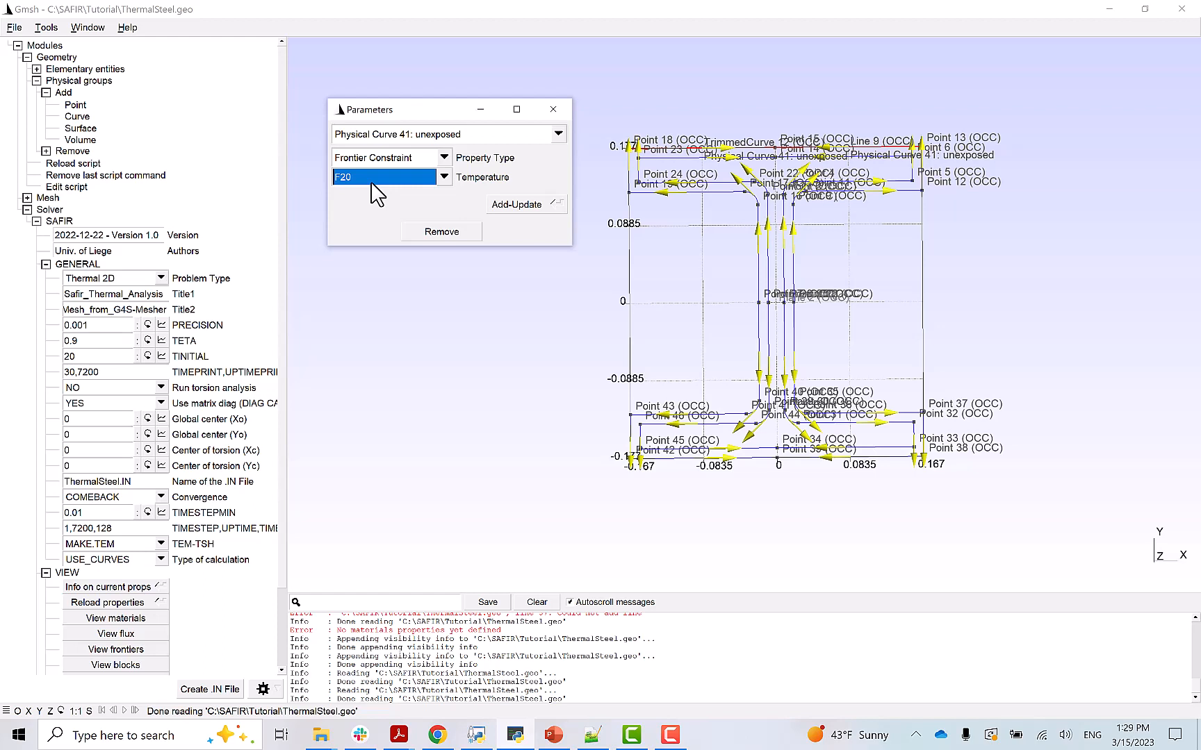
left_click(515, 206)
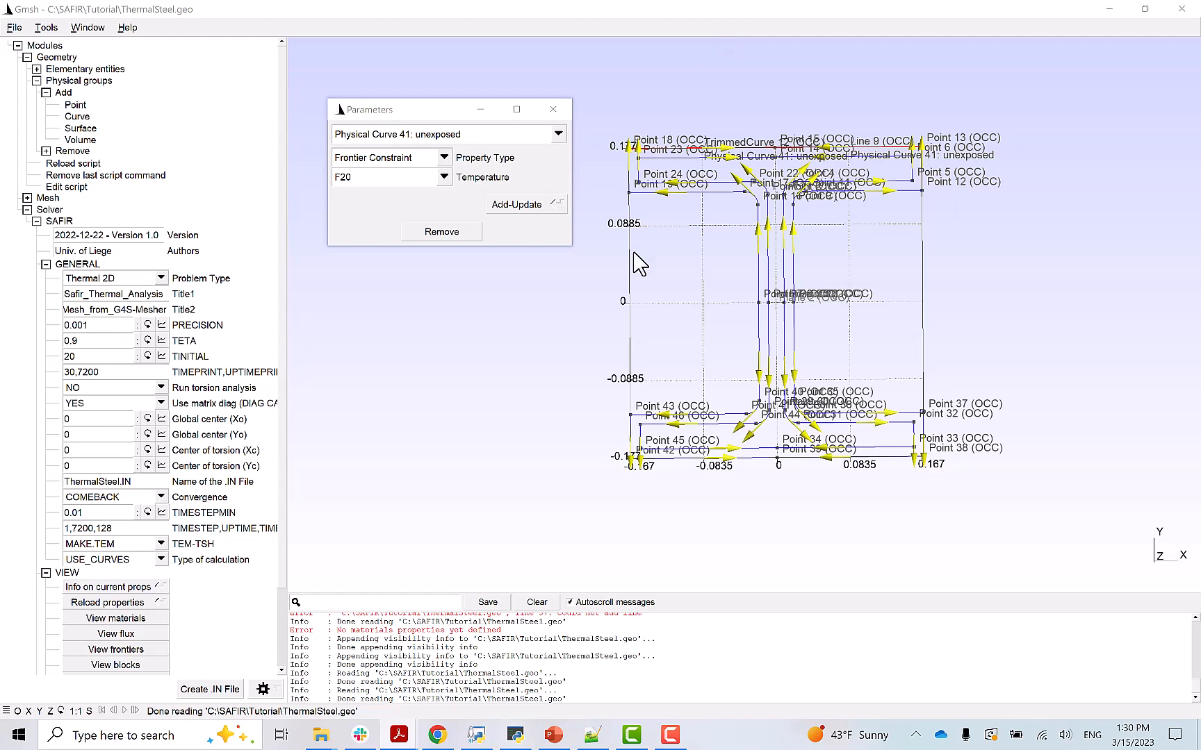
left_click(553, 110)
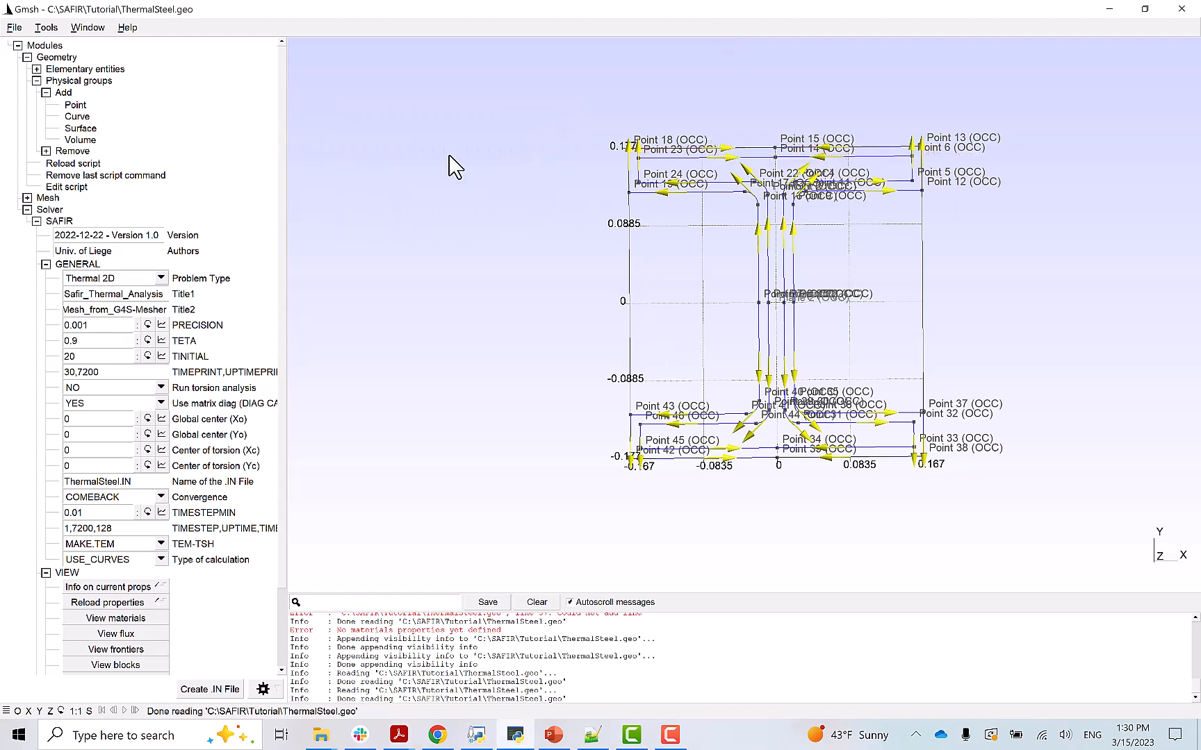
- Create curve group 'exposed' from the seven fire-exposed boundary curves around the section
left_click(77, 116)
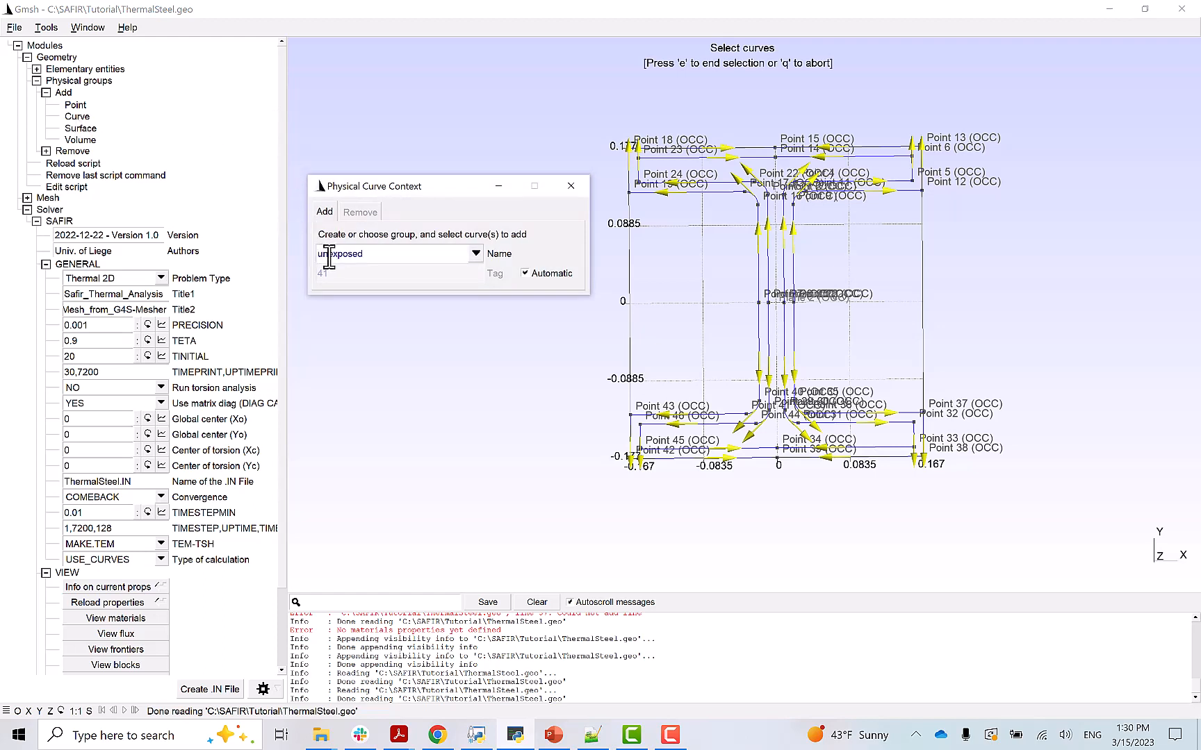
left_click(329, 254)
key("BackSpace")
key("BackSpace")
left_click(637, 196)
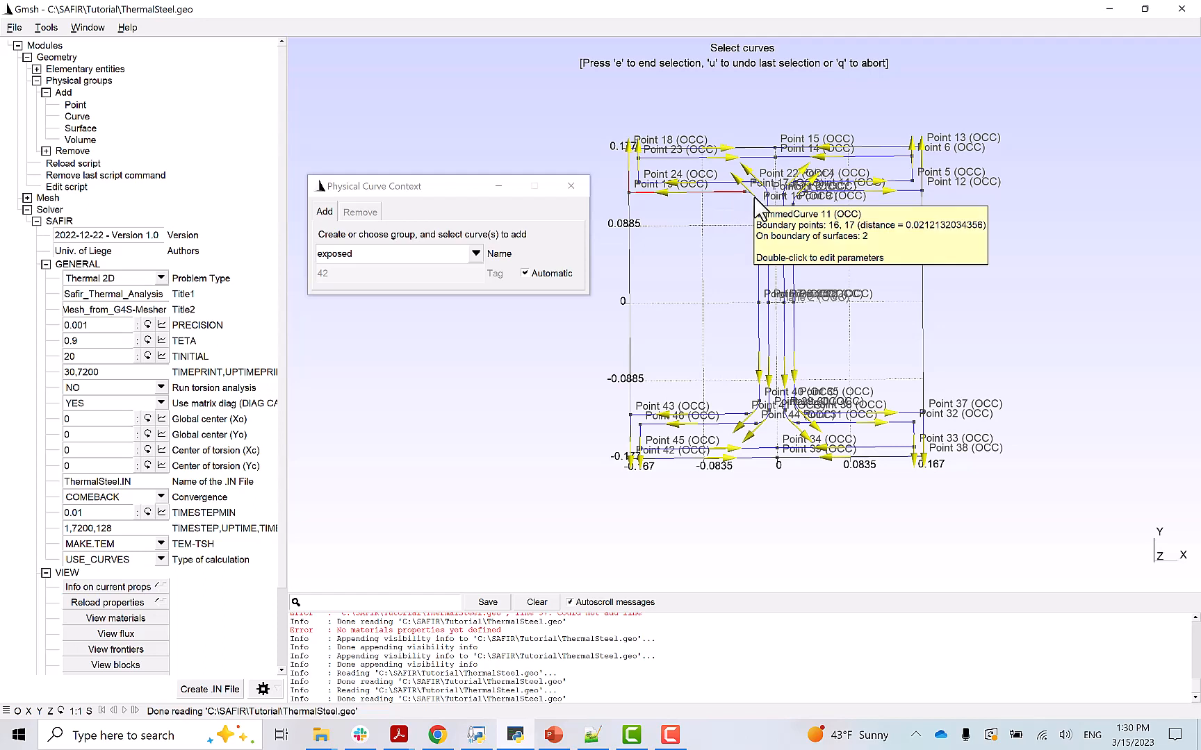
left_click(758, 267)
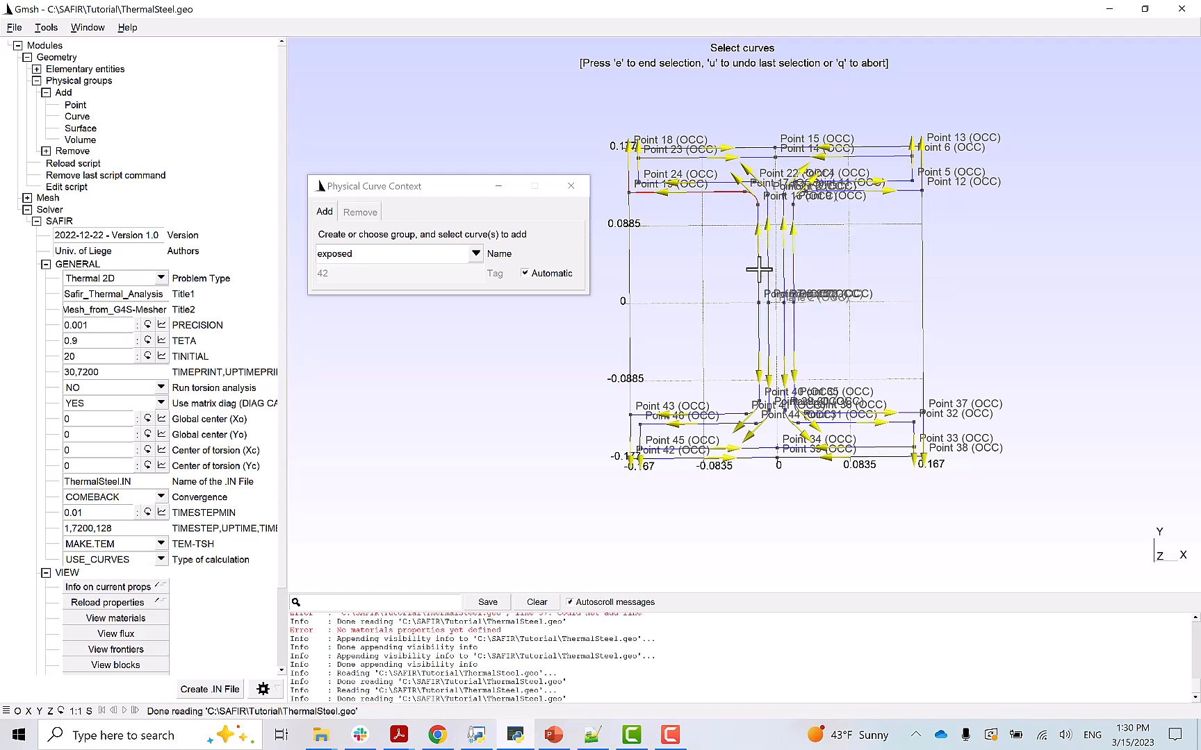
left_click(758, 342)
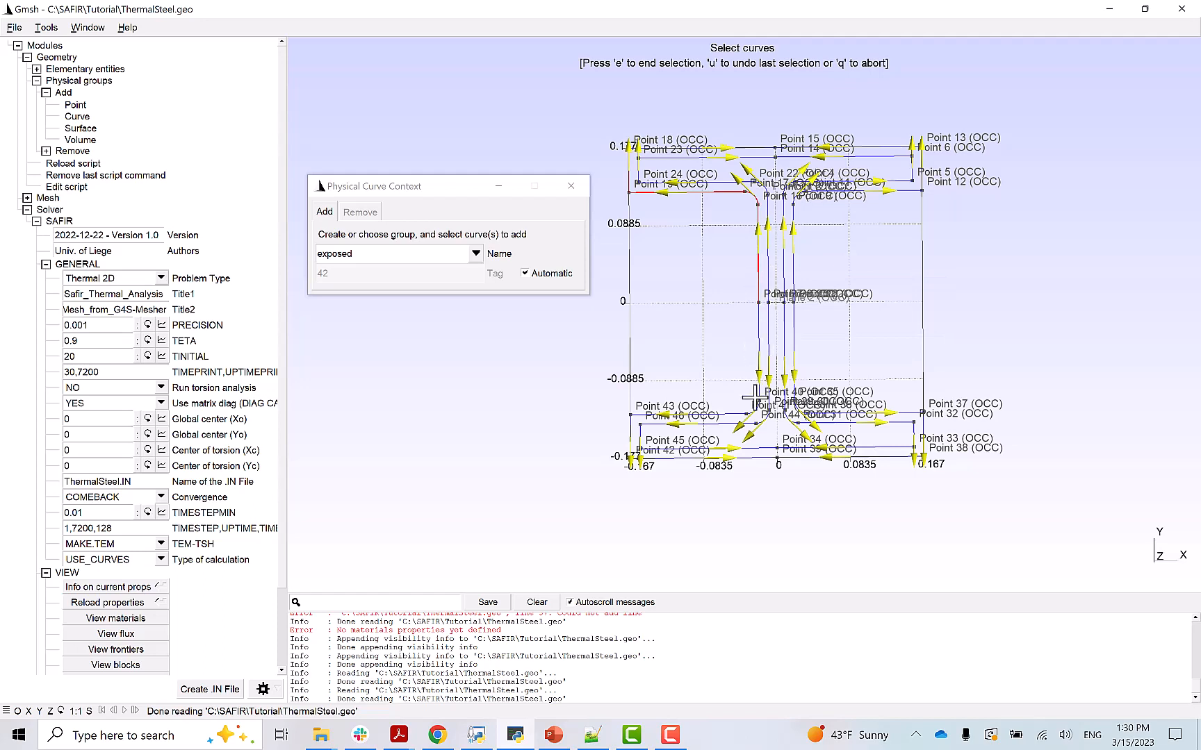
left_click(725, 416)
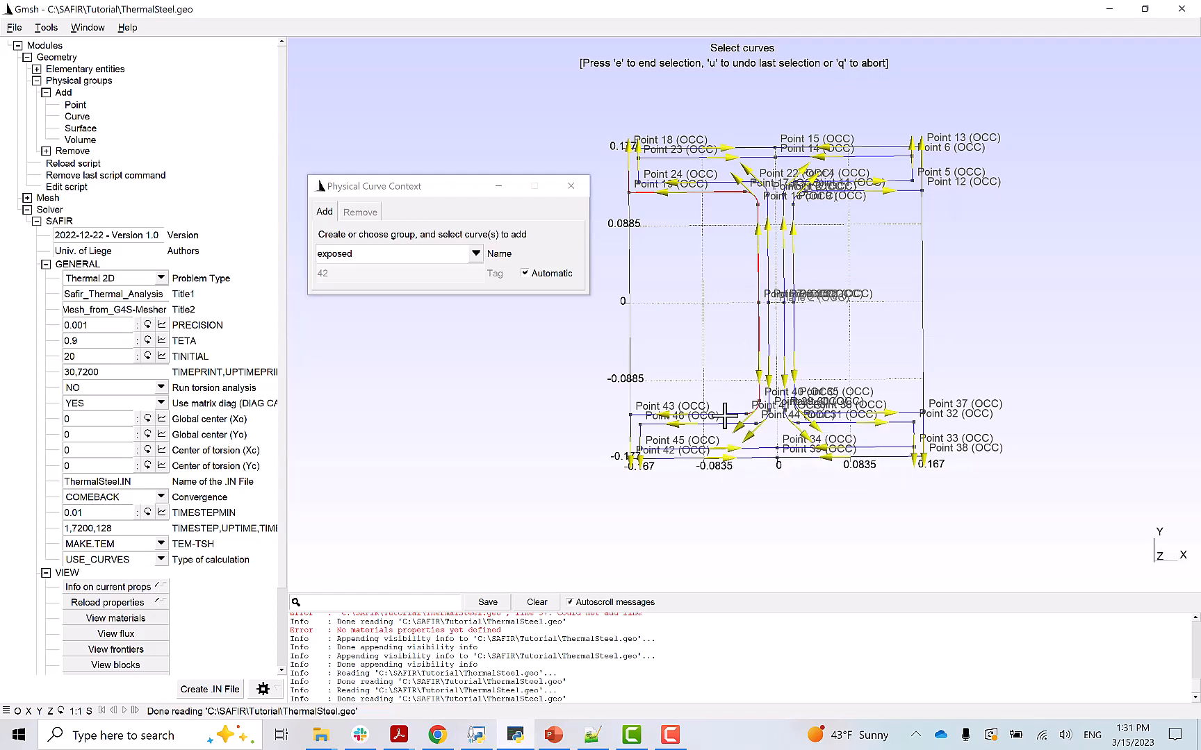
left_click(685, 459)
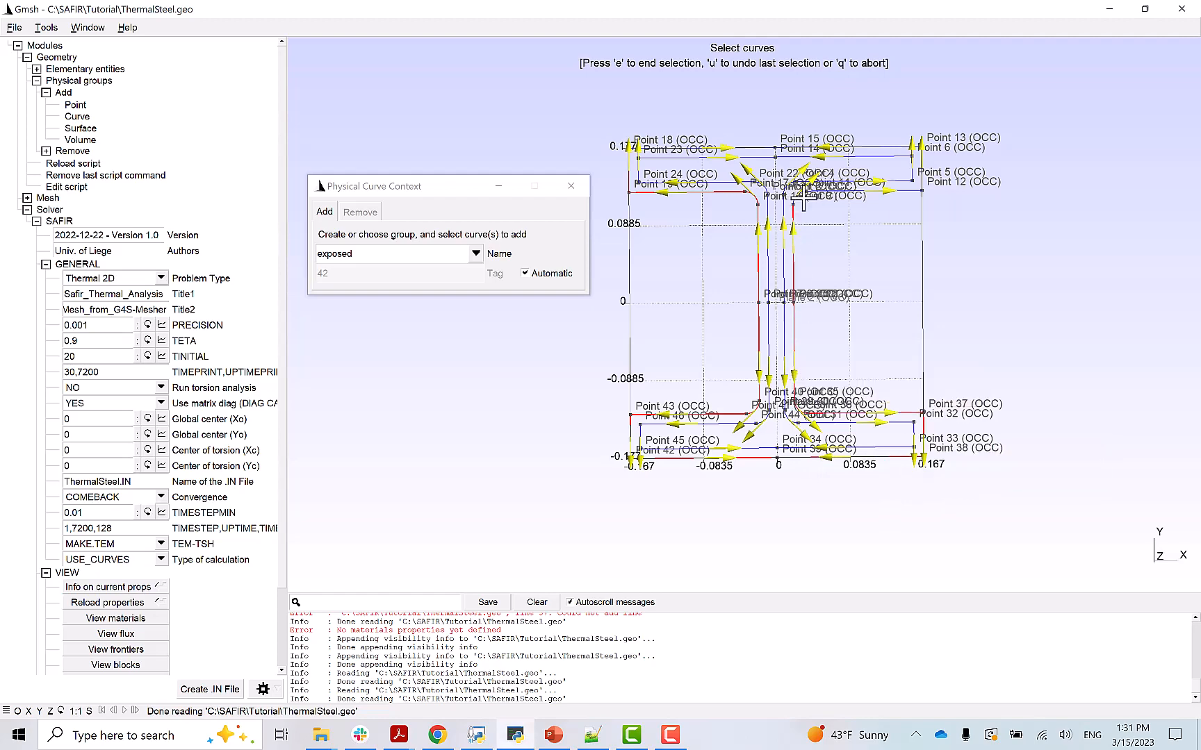
left_click(860, 191)
left_click(922, 164)
key("e")
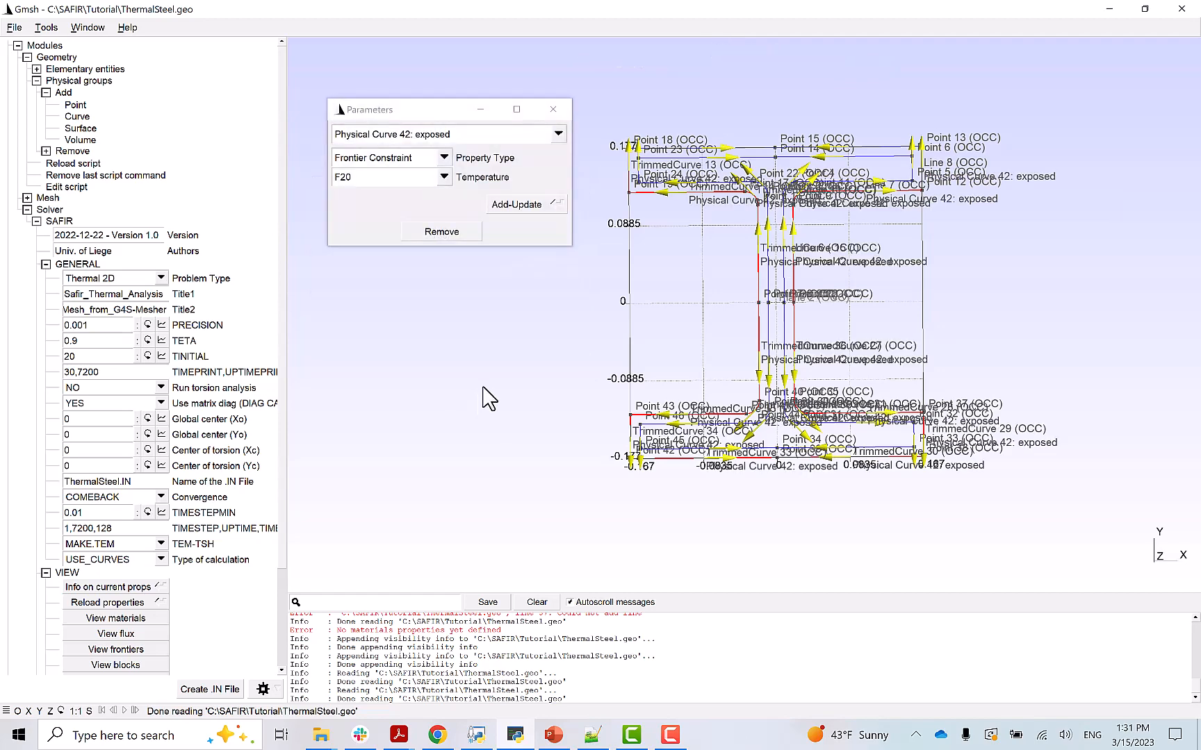
- Change the exposed group's frontier constraint temperature curve to ASTME119
left_click(443, 178)
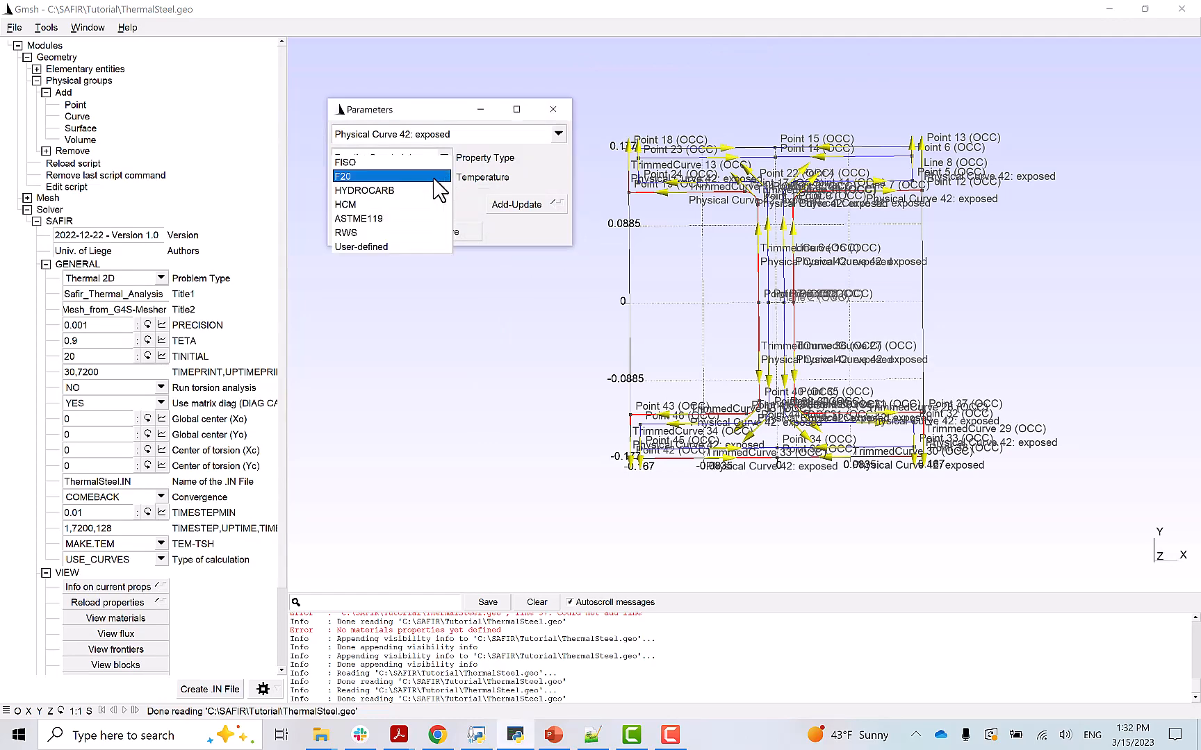
left_click(381, 220)
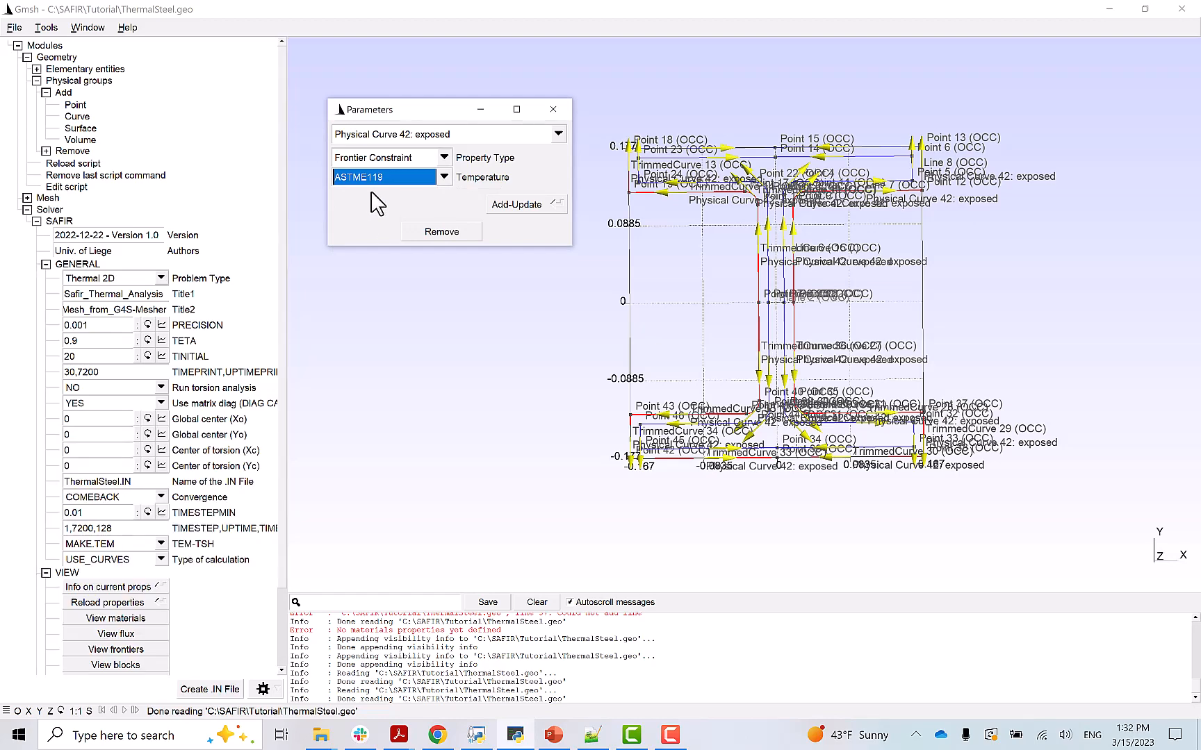
left_click(515, 206)
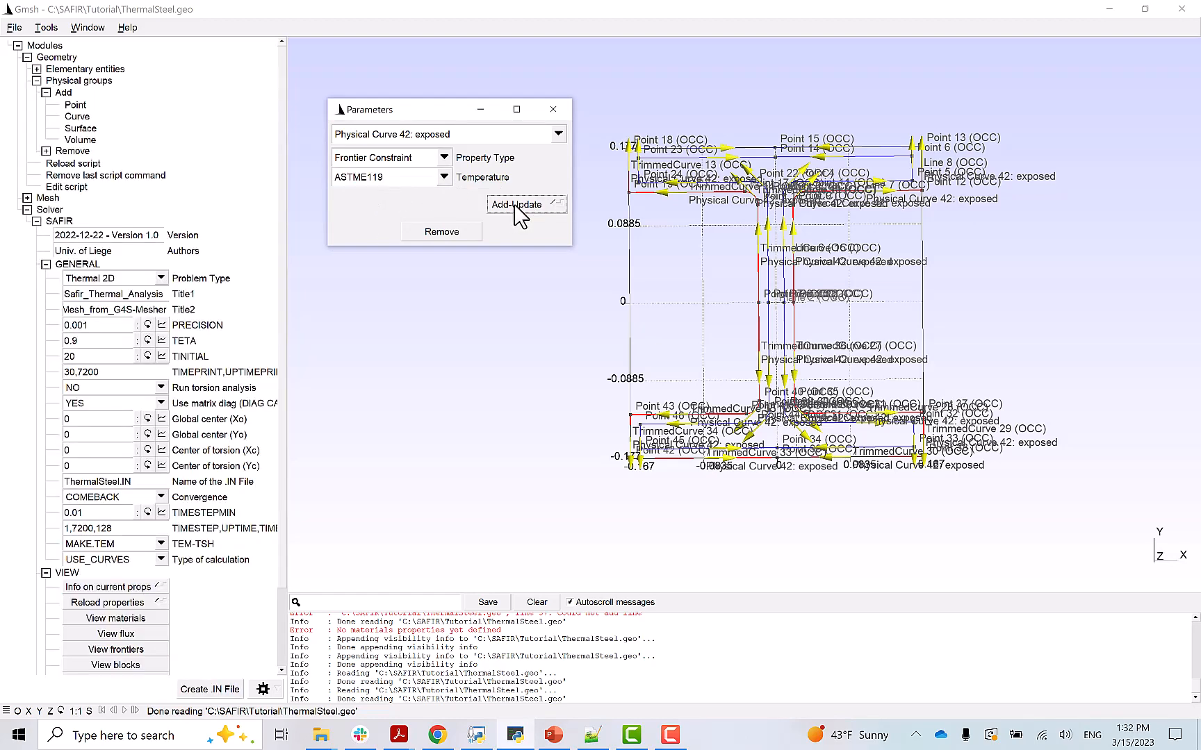
left_click(554, 110)
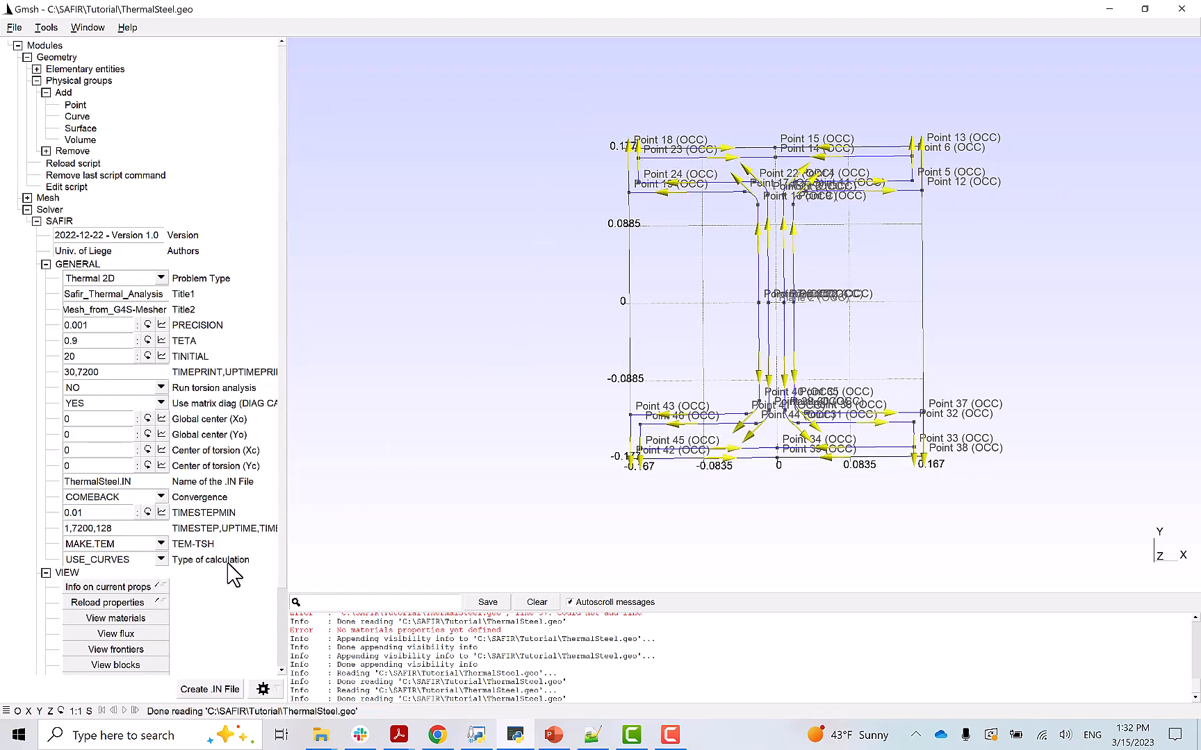
- Display the F20 and ASTME119 frontier labels, then start a new physical surface group
left_click(118, 650)
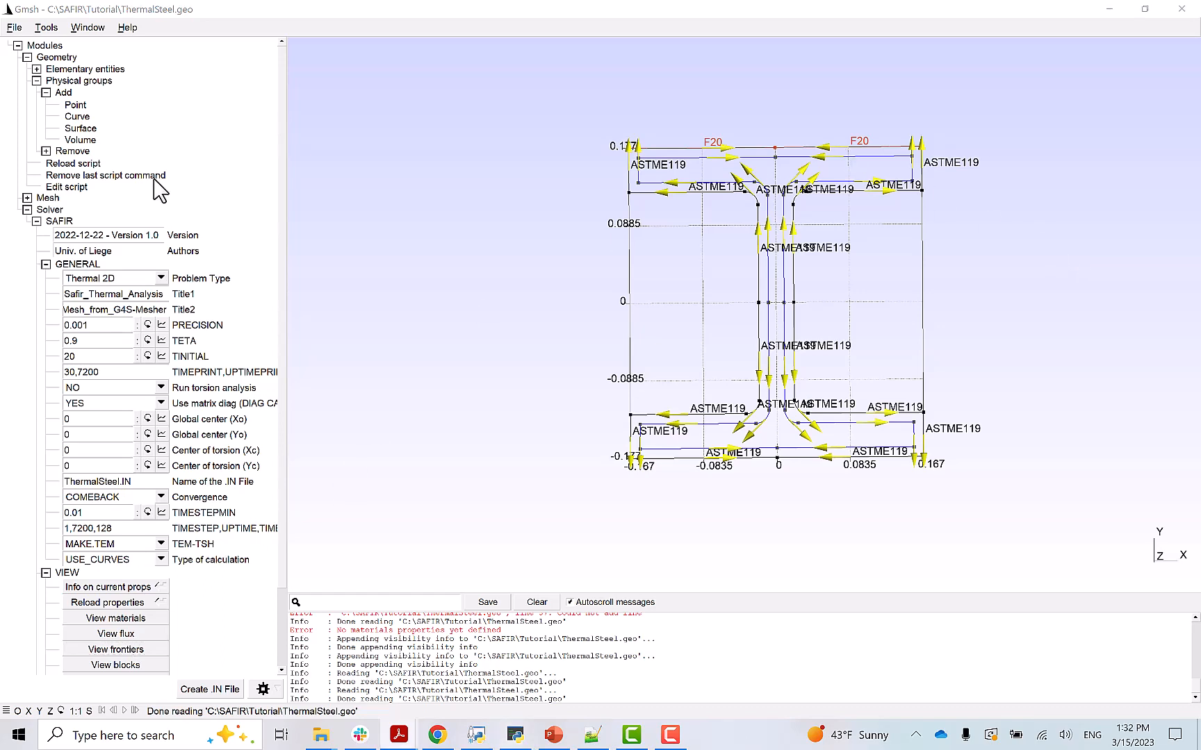
left_click(80, 129)
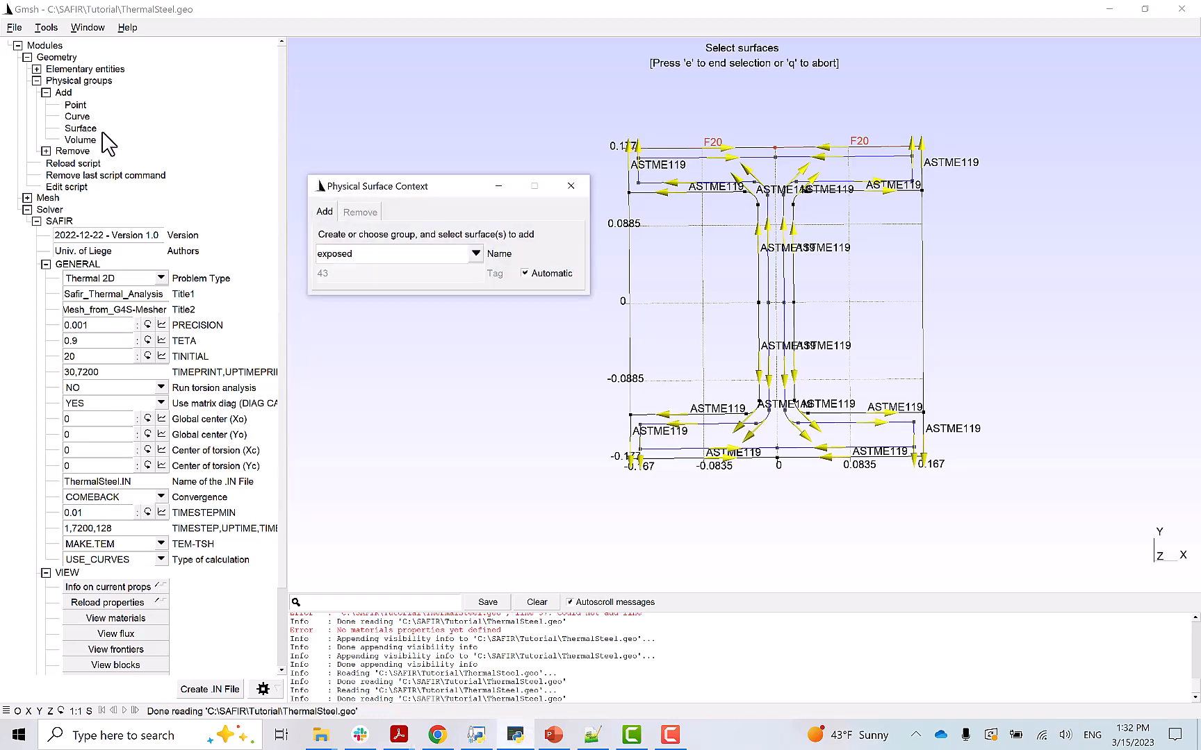
- Name the new physical surface group 'steels'
left_click_drag(366, 255, 304, 254)
type("steels")
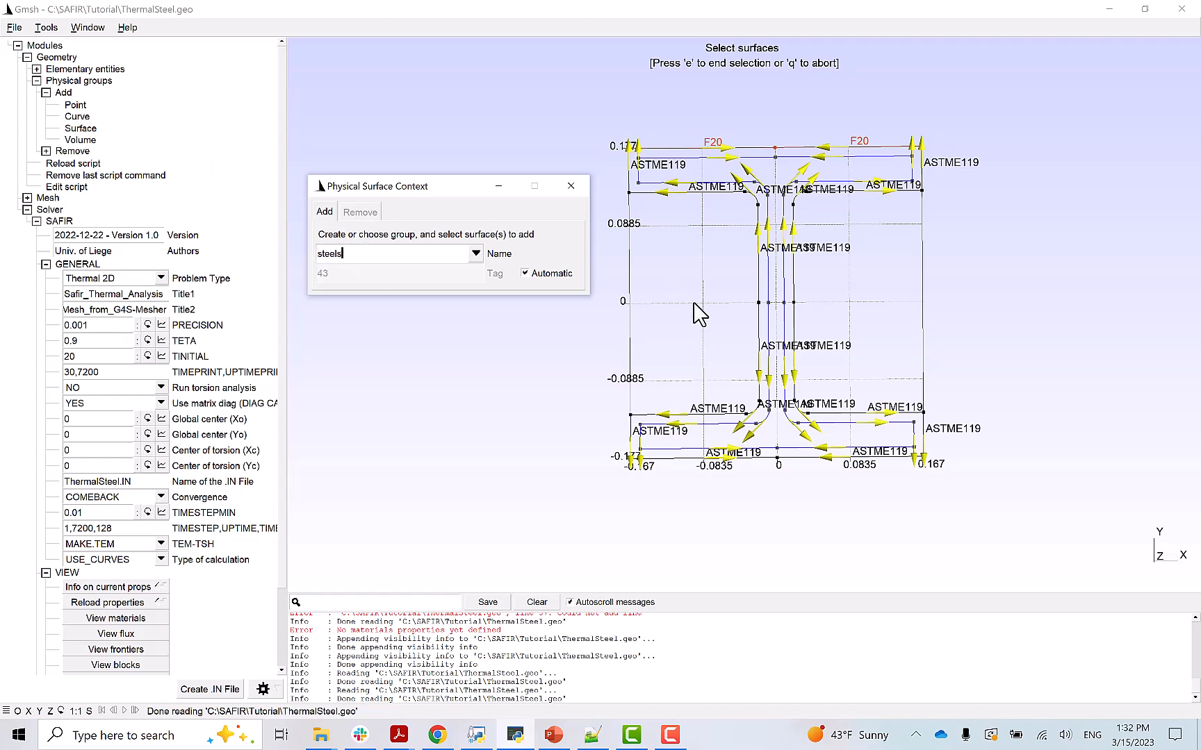
left_click(779, 304)
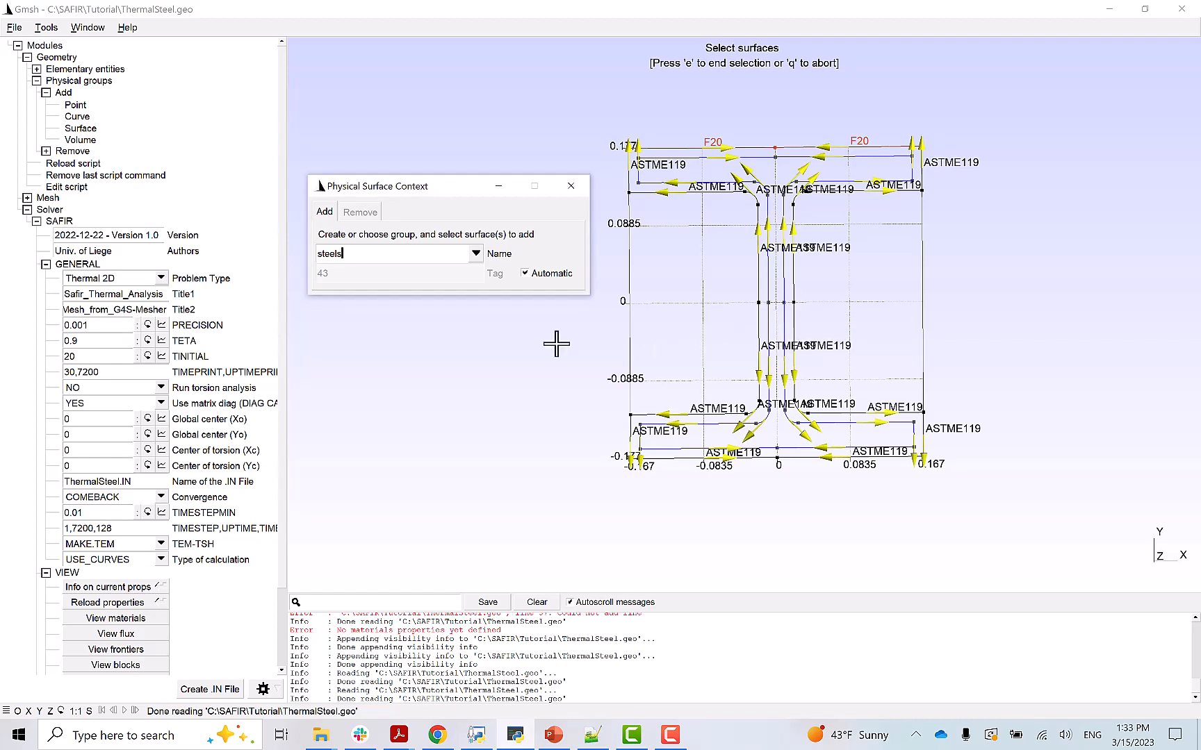
- Show only Surface 1 and add the steel I-section surface to the group
left_click(47, 27)
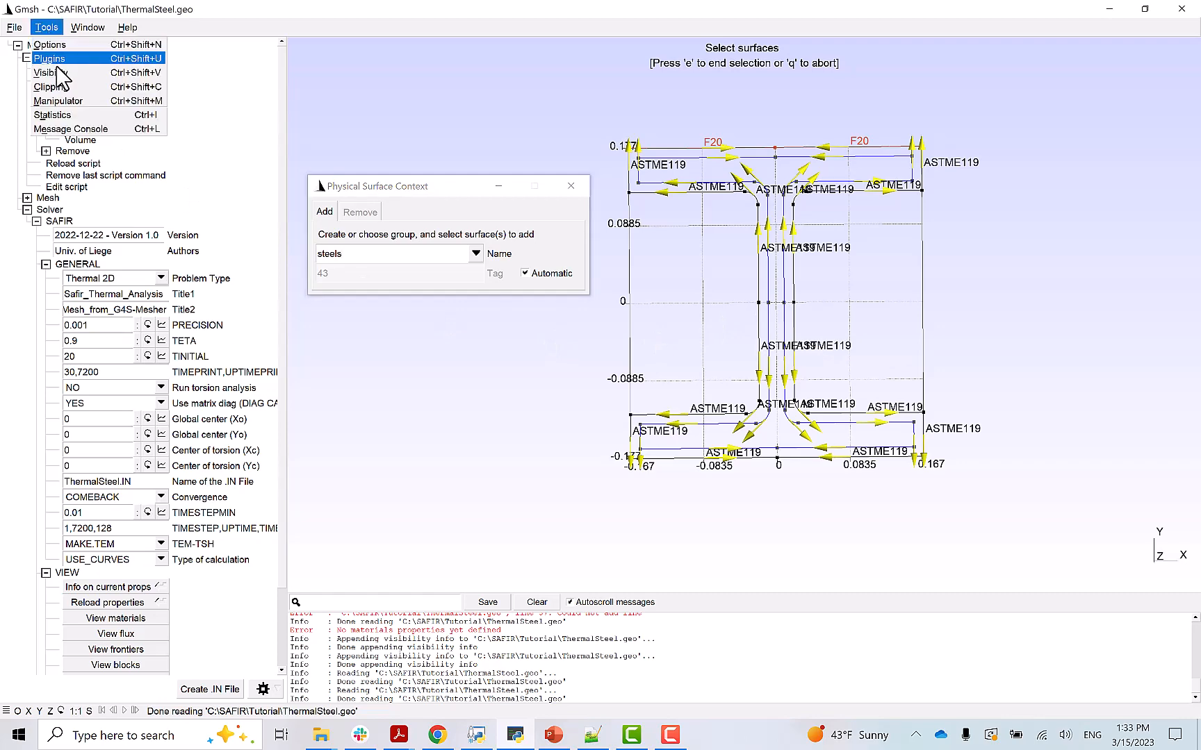
left_click(51, 72)
left_click(221, 188)
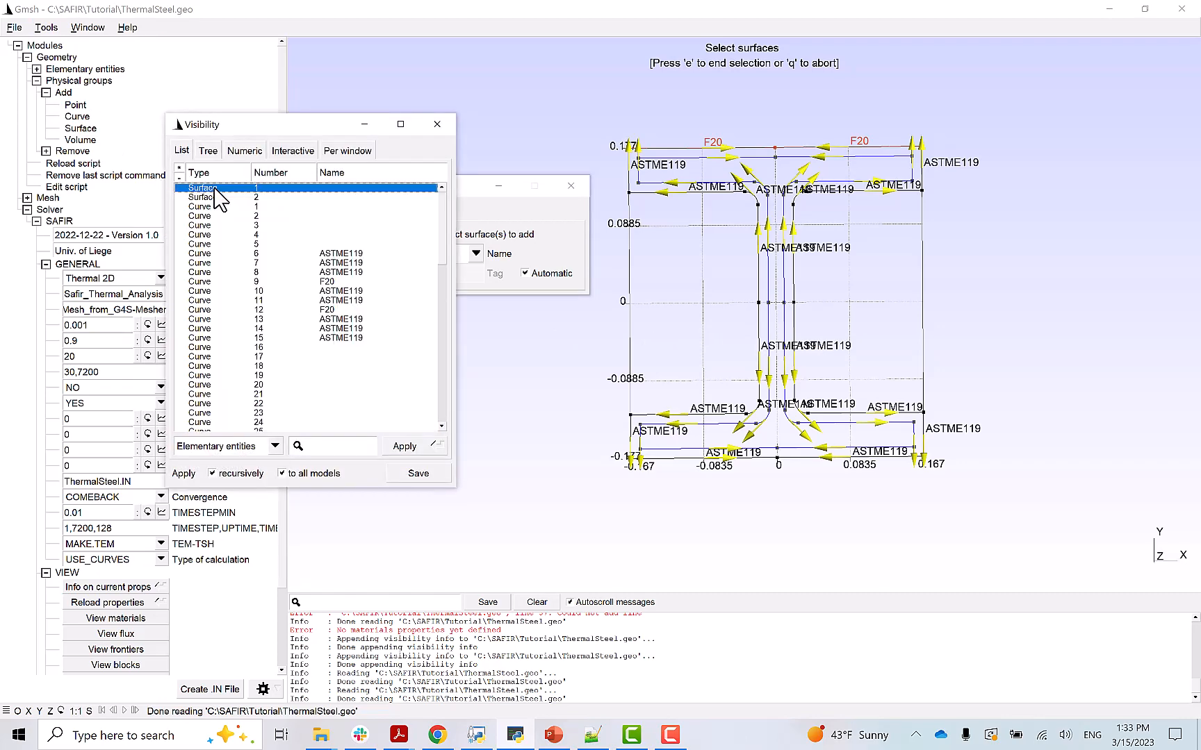
left_click(408, 448)
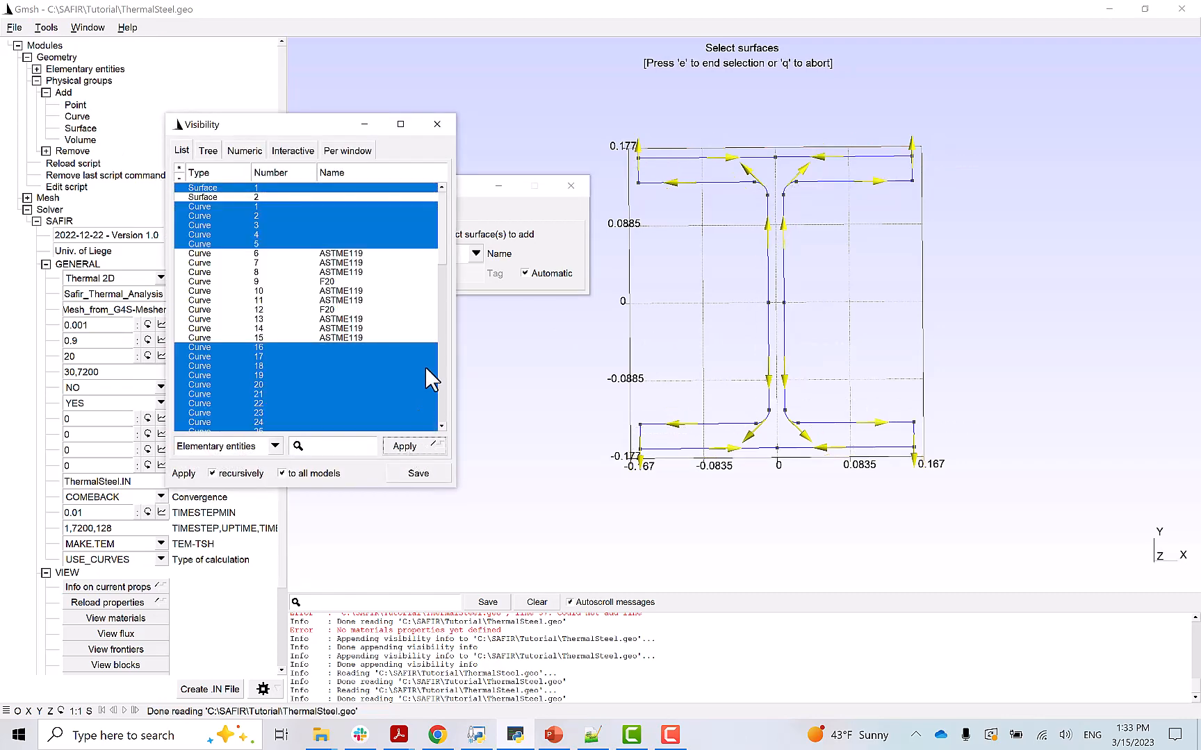
left_click(437, 124)
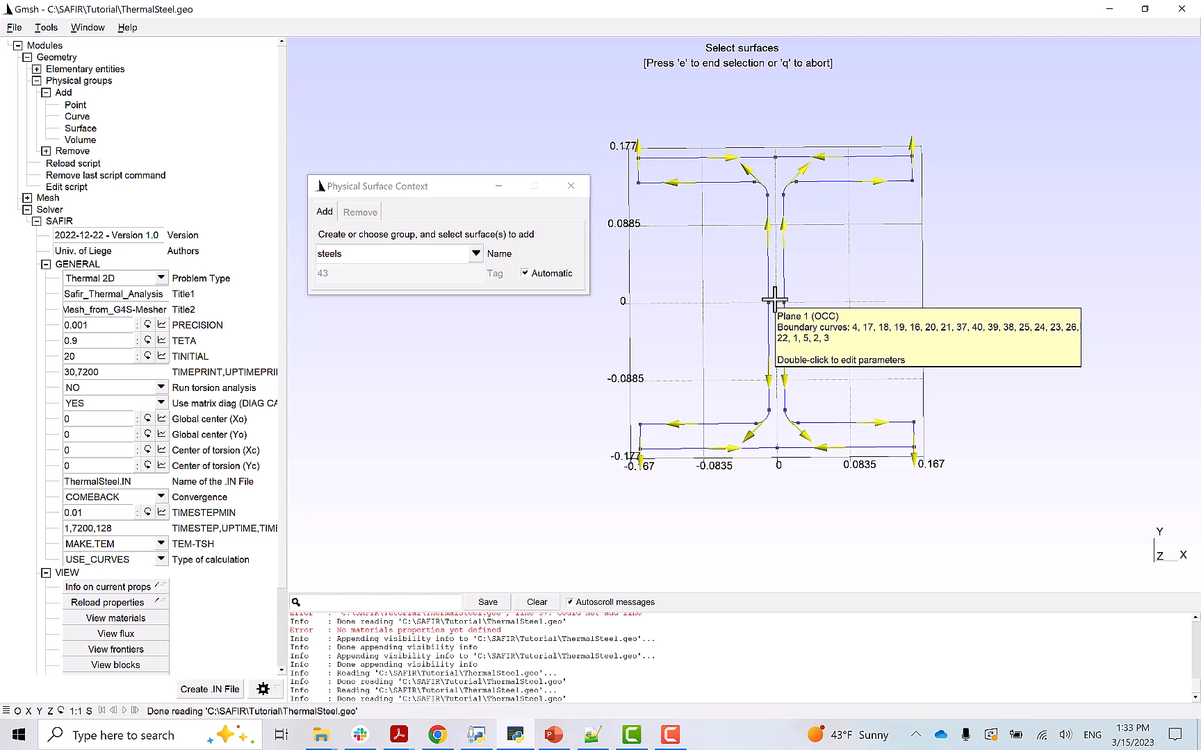
left_click(774, 300)
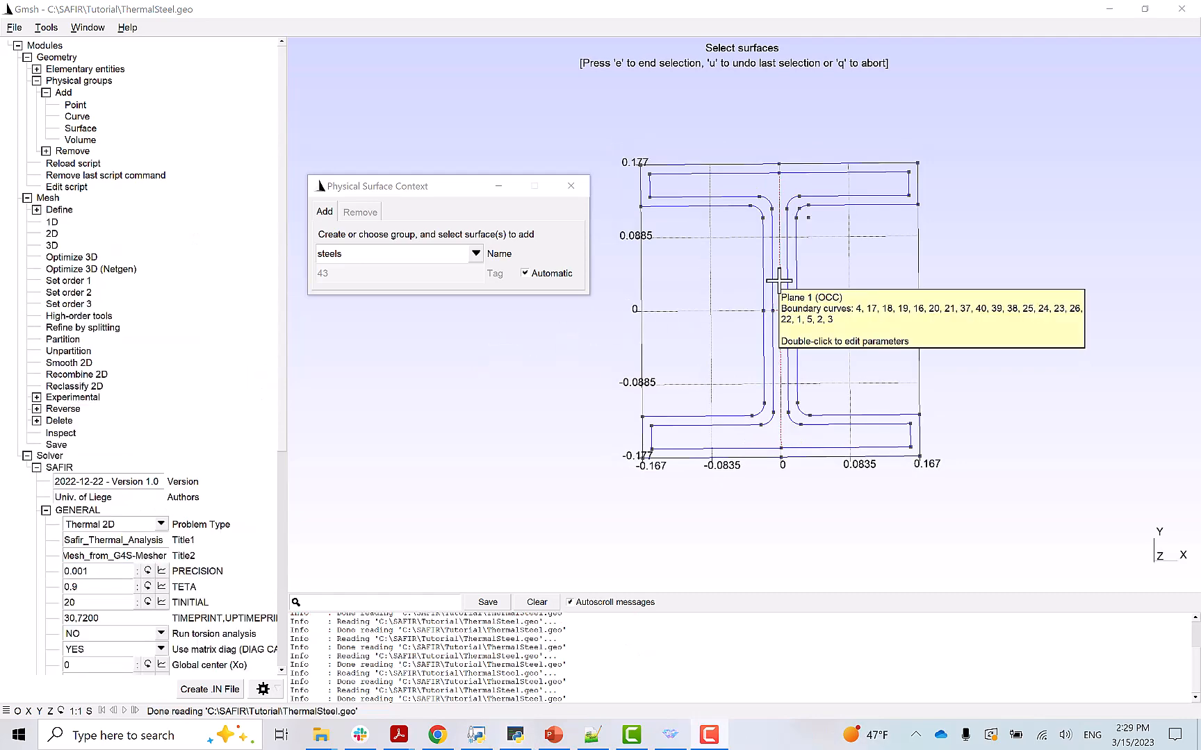
key("e")
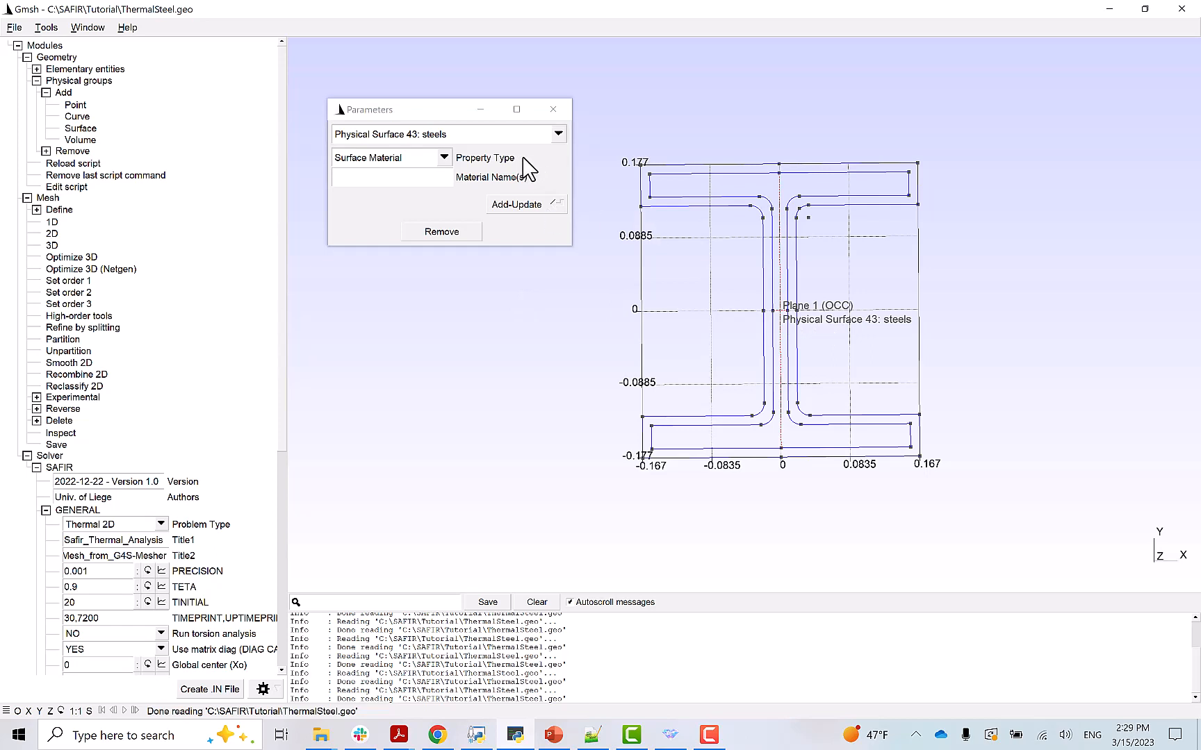
- Define a new Metal material 'steelm' with sub-category Steelec3en
left_click(444, 158)
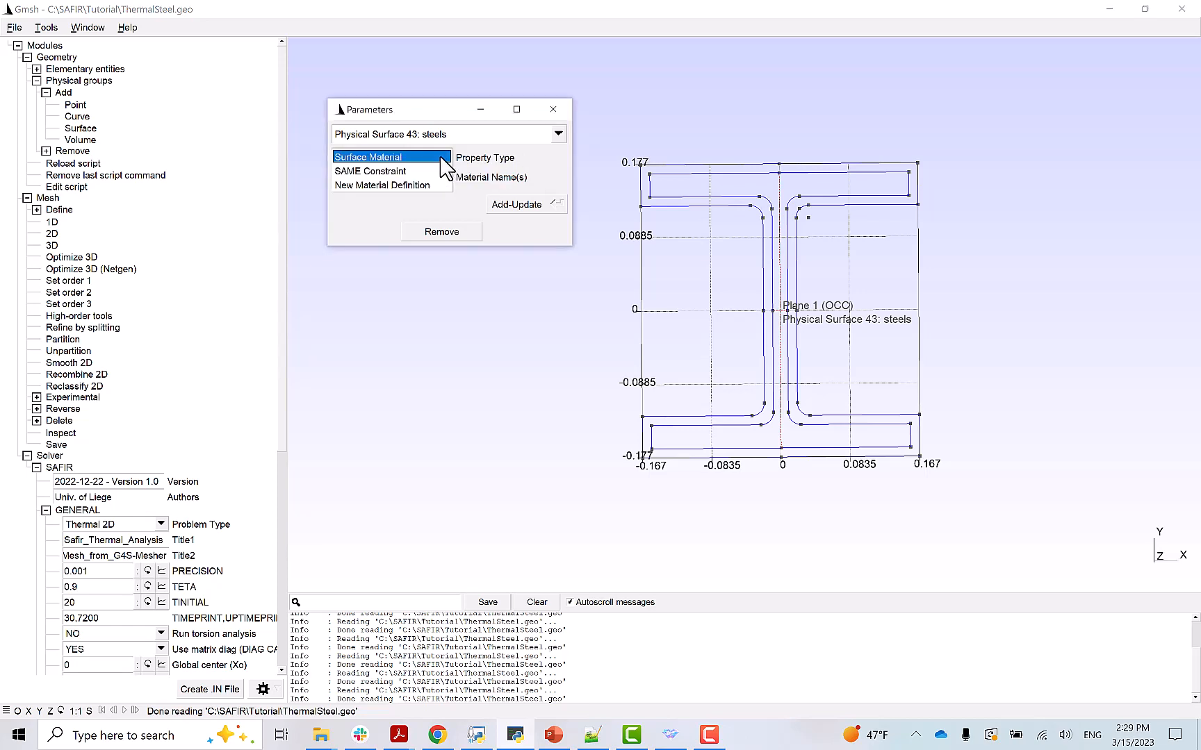
left_click(401, 186)
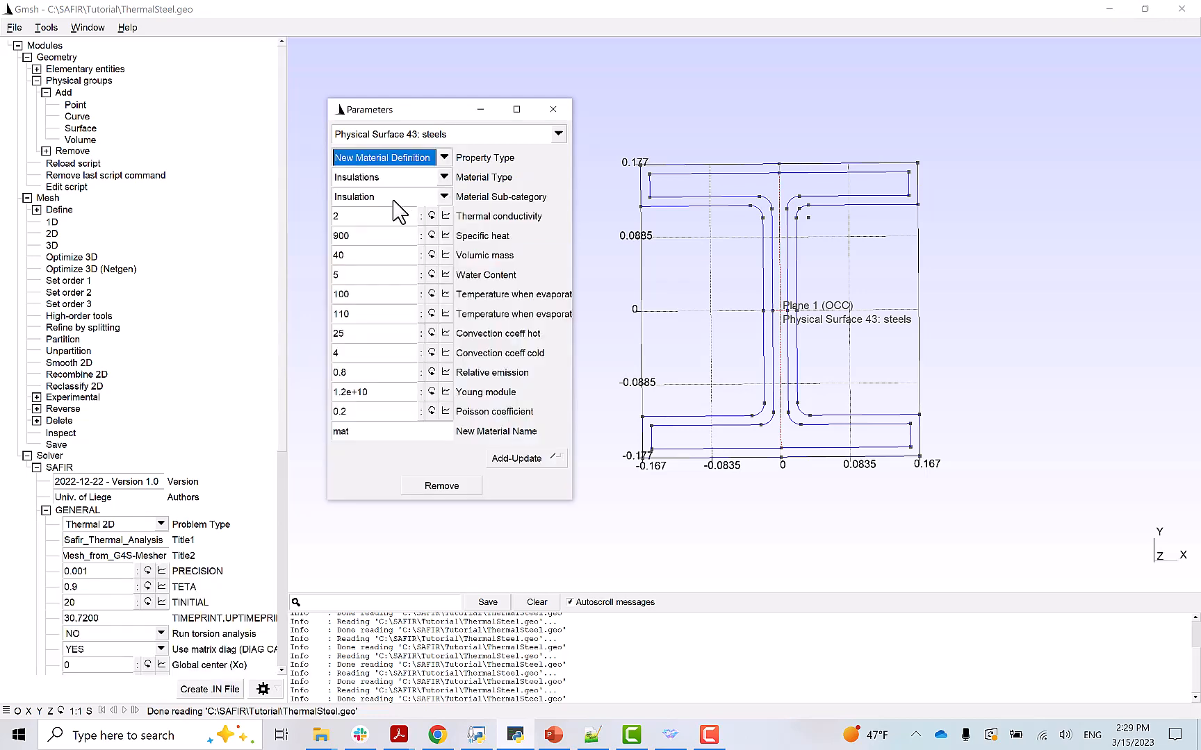
left_click(443, 179)
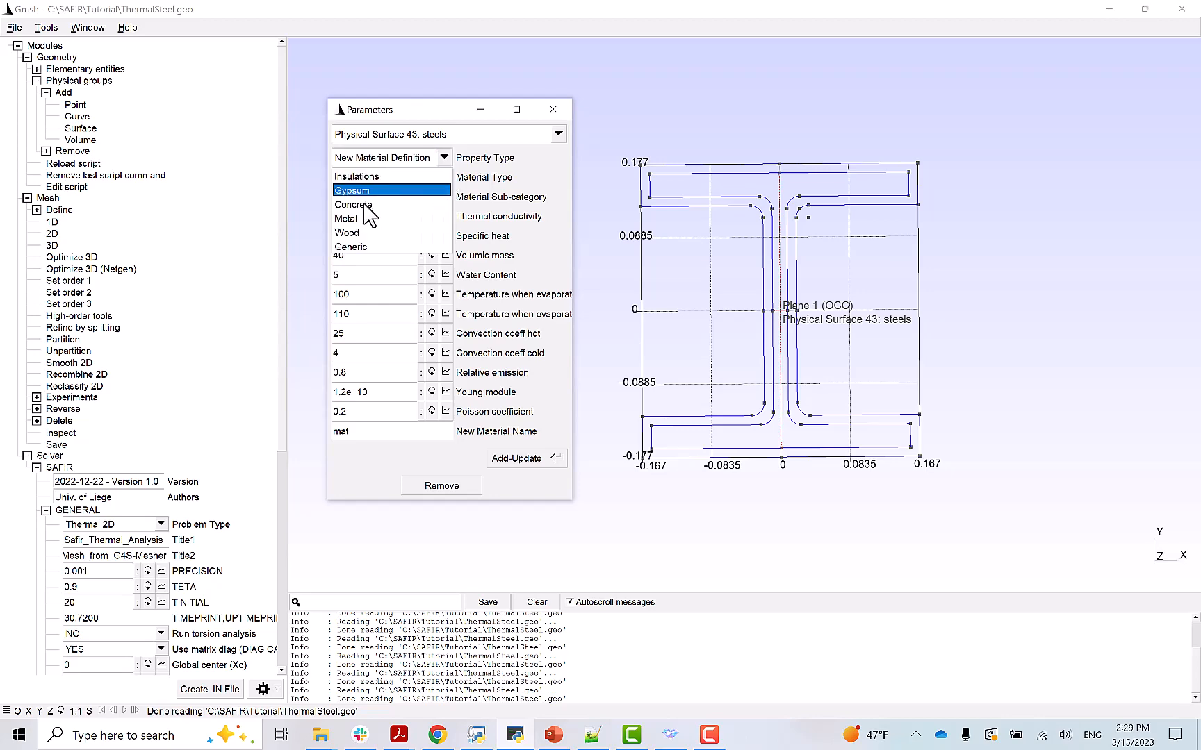
left_click(398, 215)
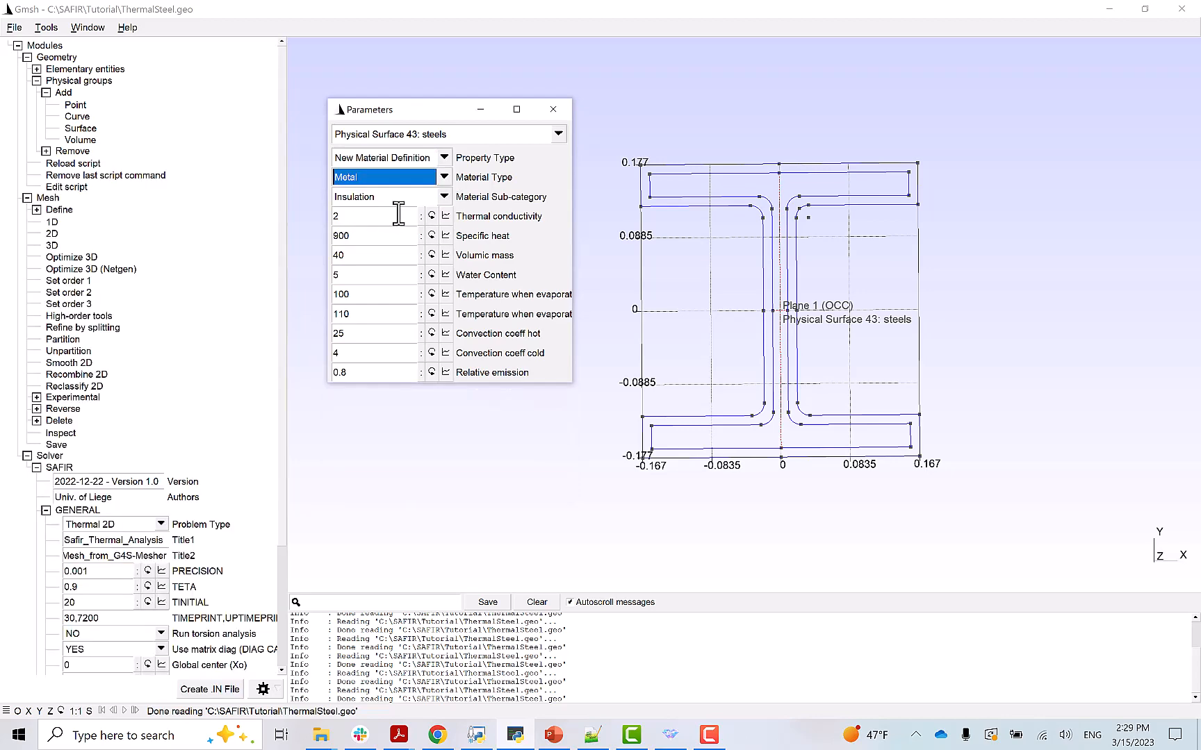
left_click(444, 196)
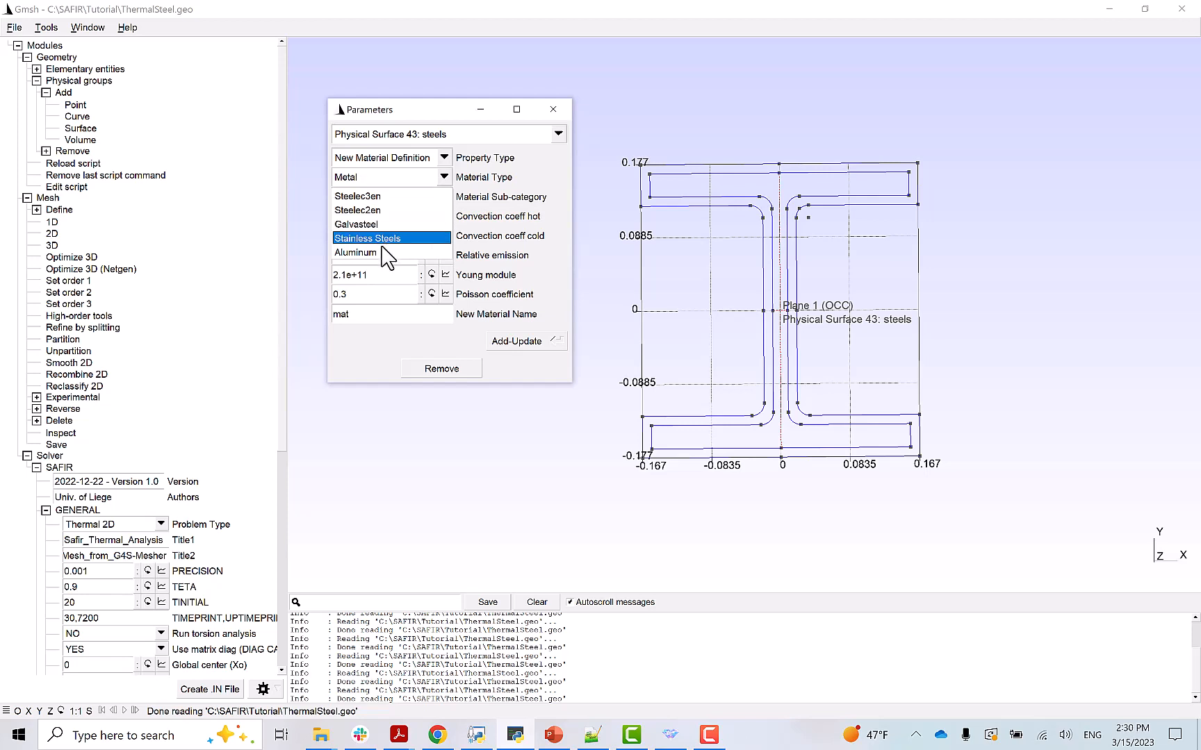
left_click(410, 196)
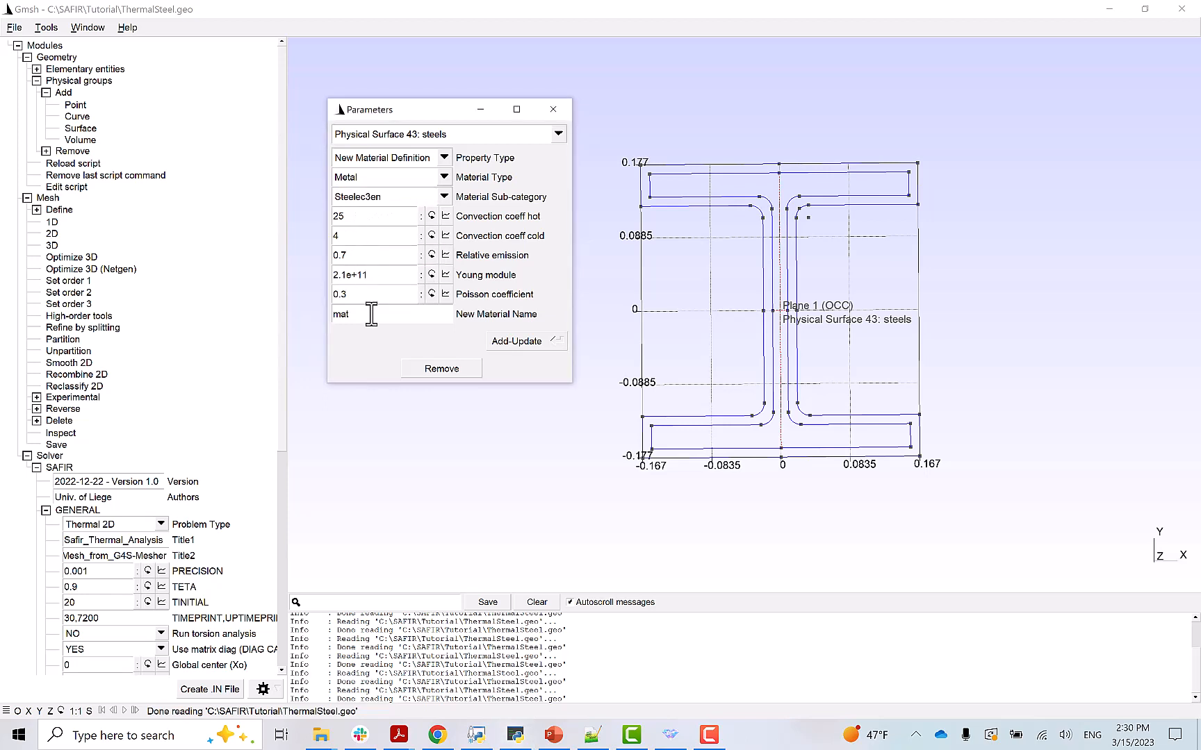
double_click(337, 320)
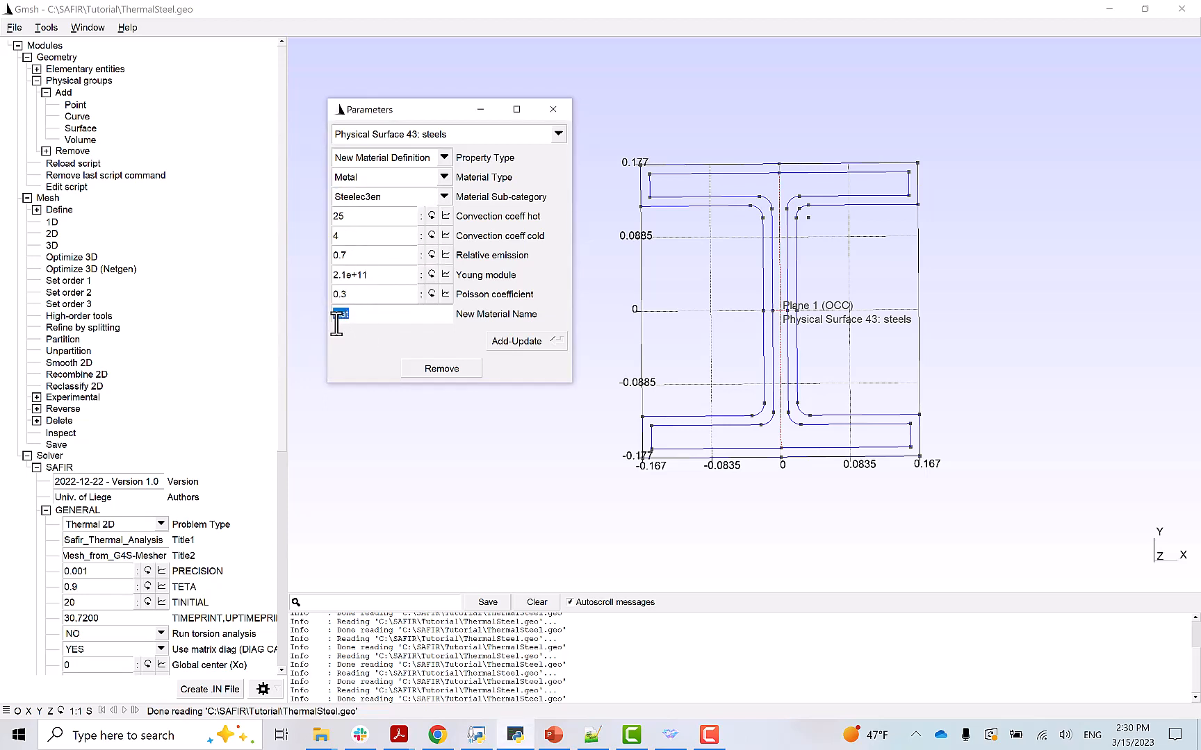
type("steelm")
left_click(508, 343)
left_click(512, 342)
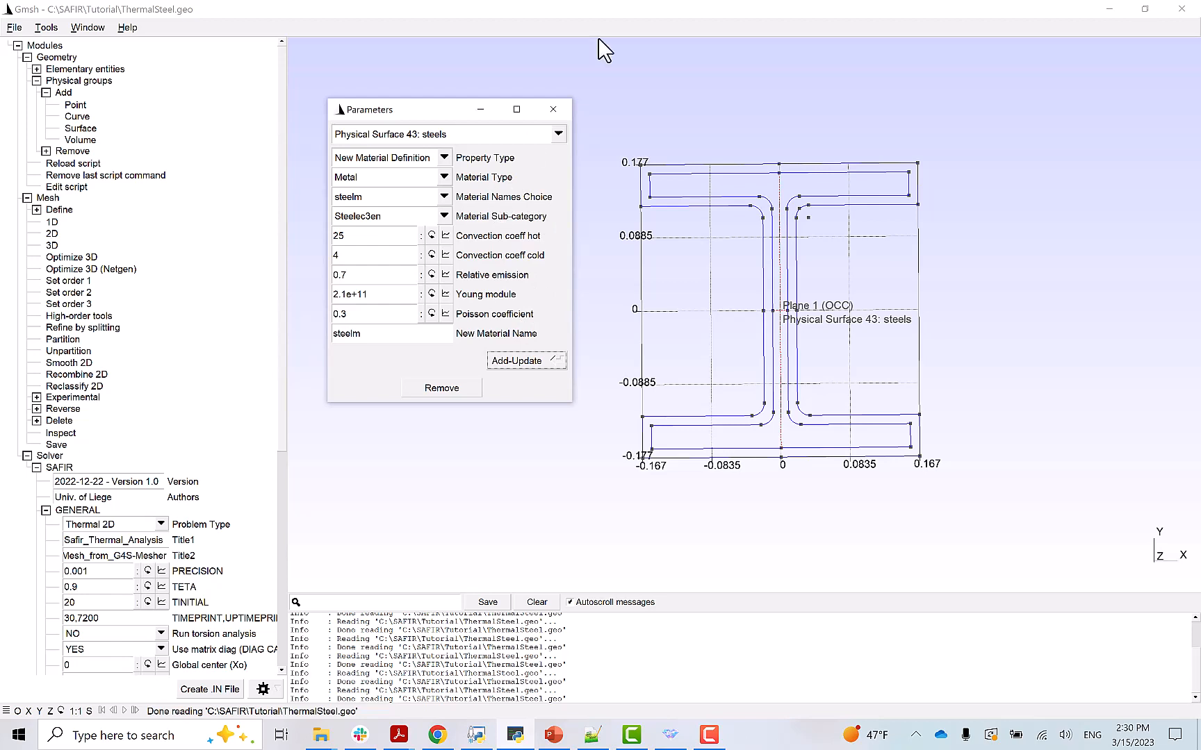
key("alt+Tab")
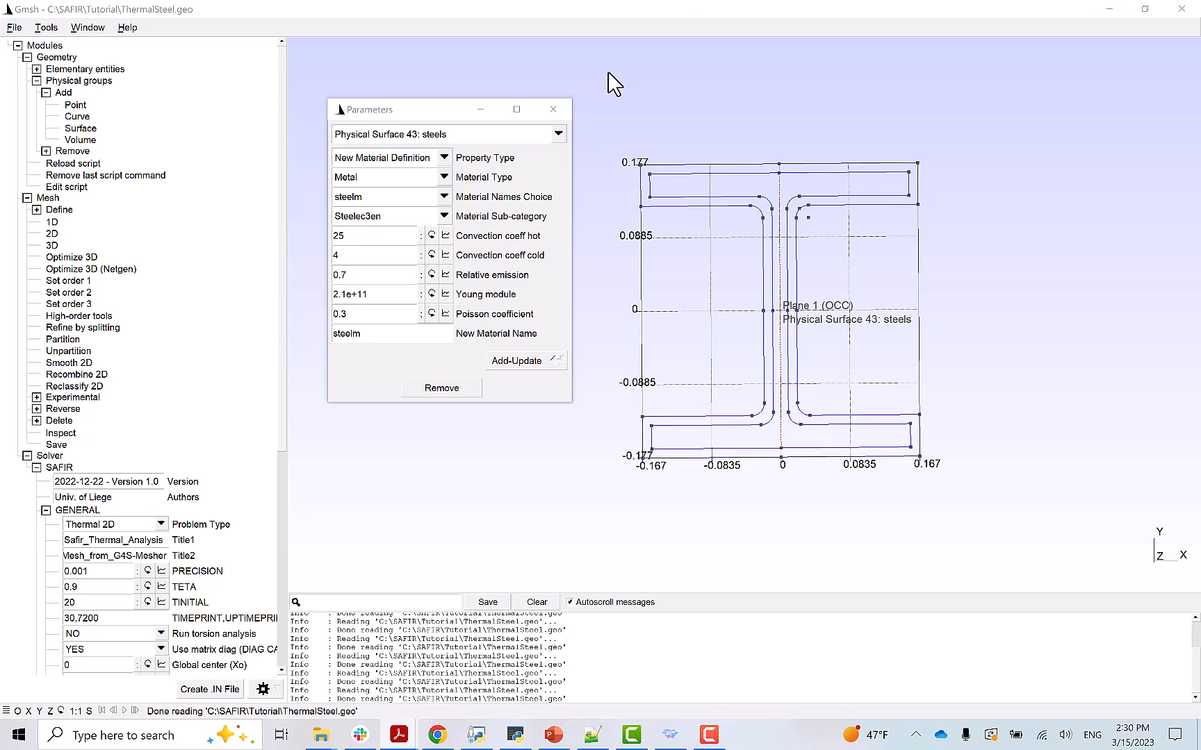
- Set the steels group's surface material to steelm
left_click(445, 158)
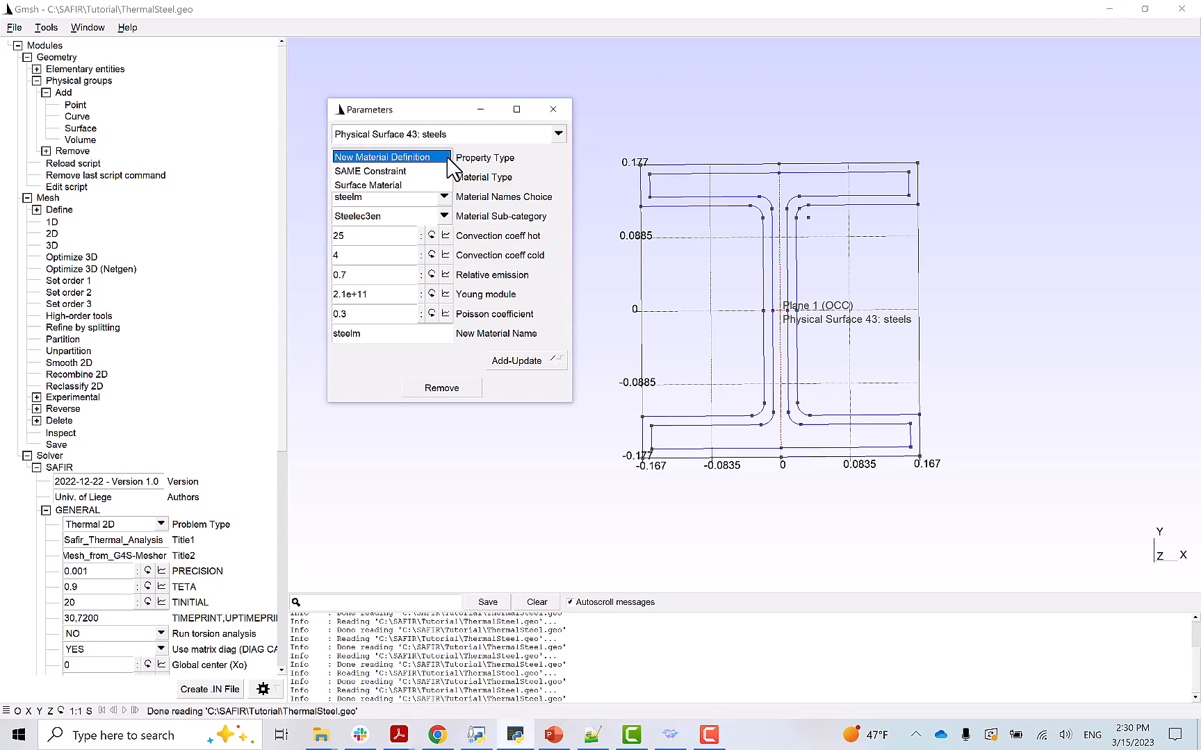
left_click(386, 186)
left_click(375, 177)
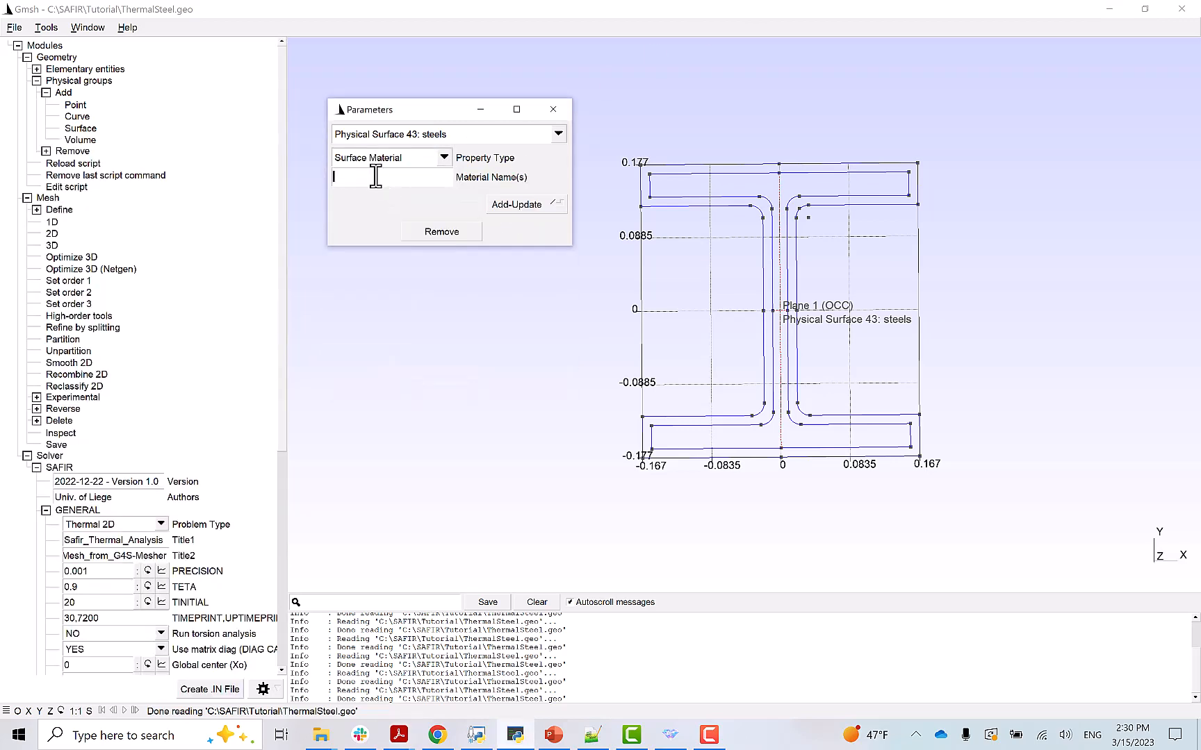
type("steelm")
left_click(516, 205)
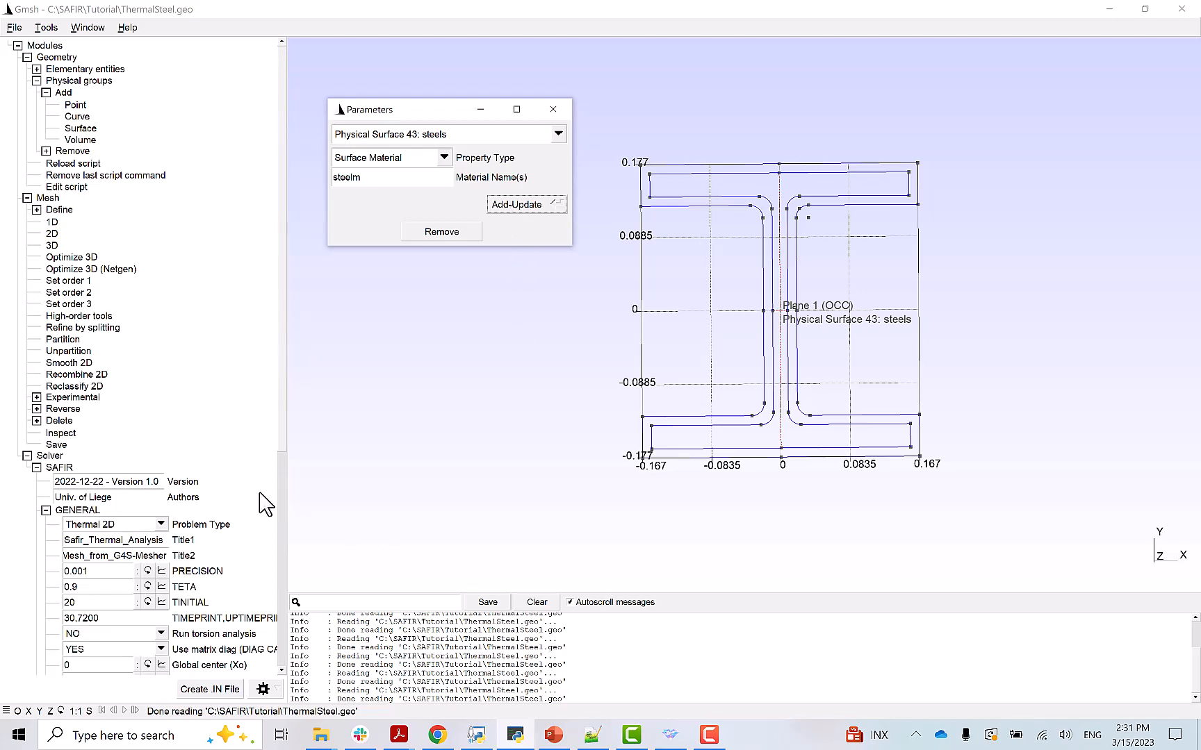
- Display the materials assigned to the section's surfaces
scroll(277, 534, "down", 3)
scroll(278, 534, "down", 5)
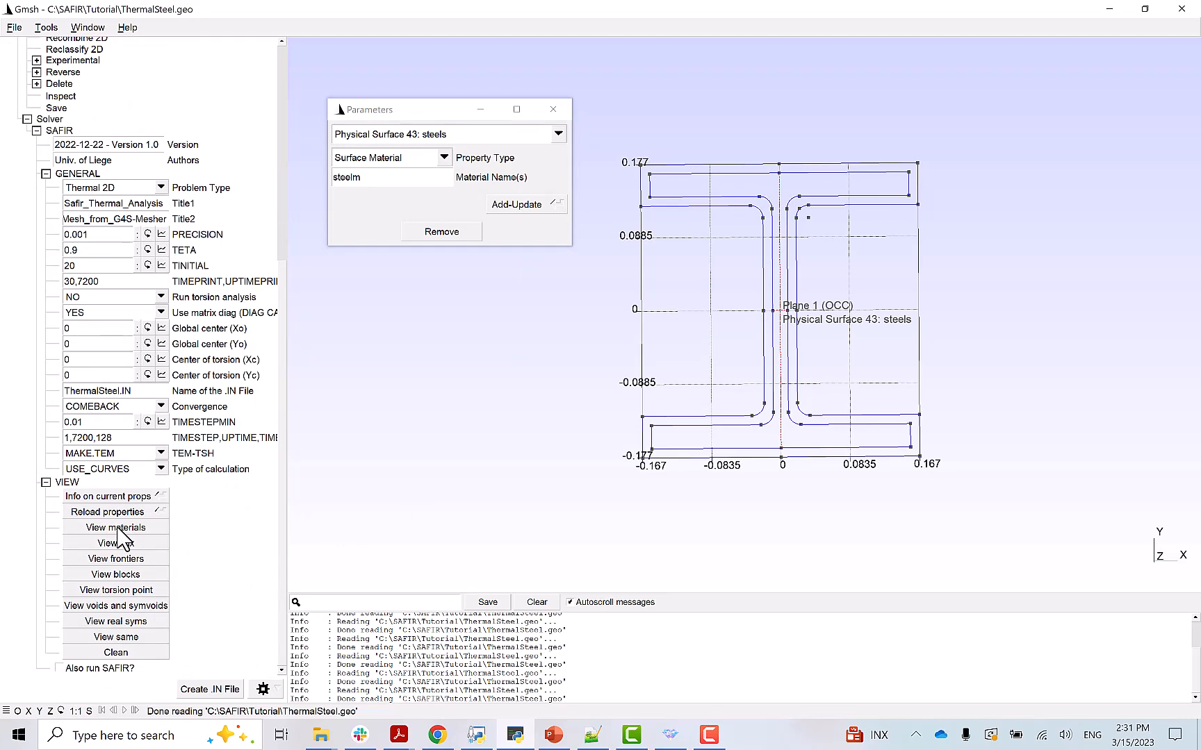
left_click(117, 529)
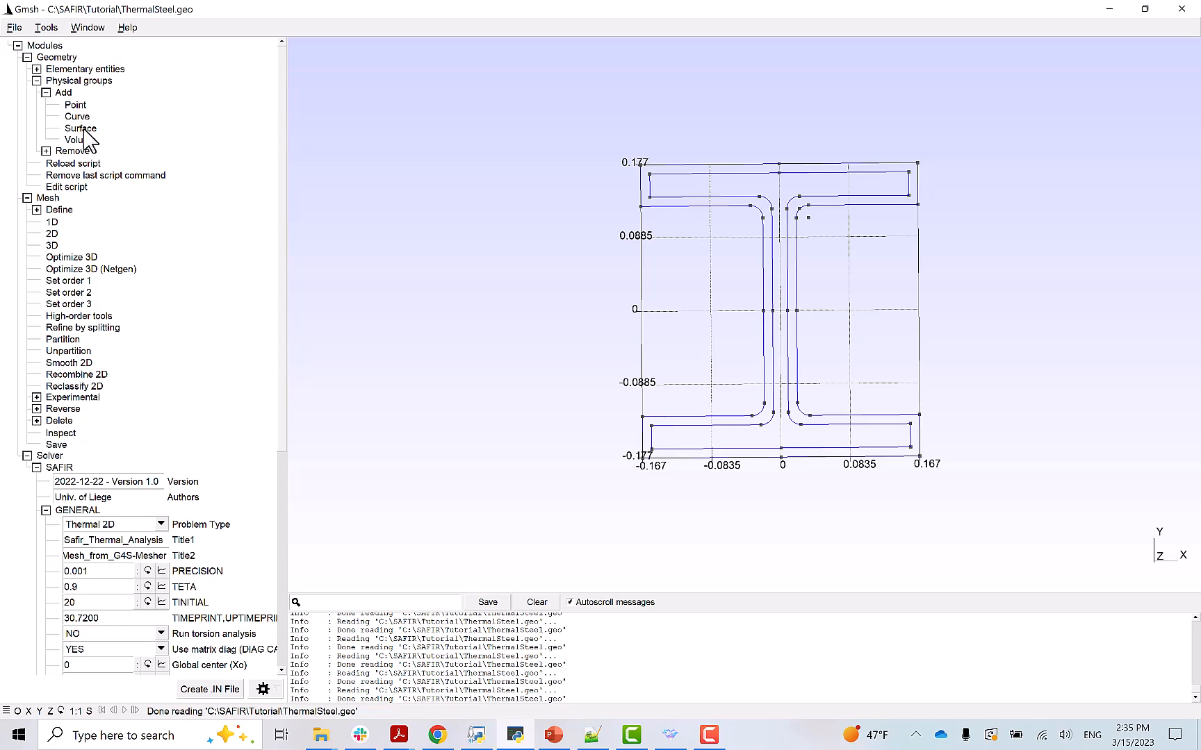
- Start a physical surface group named 'sfrms' and pick the insulation layer surface
left_click(80, 129)
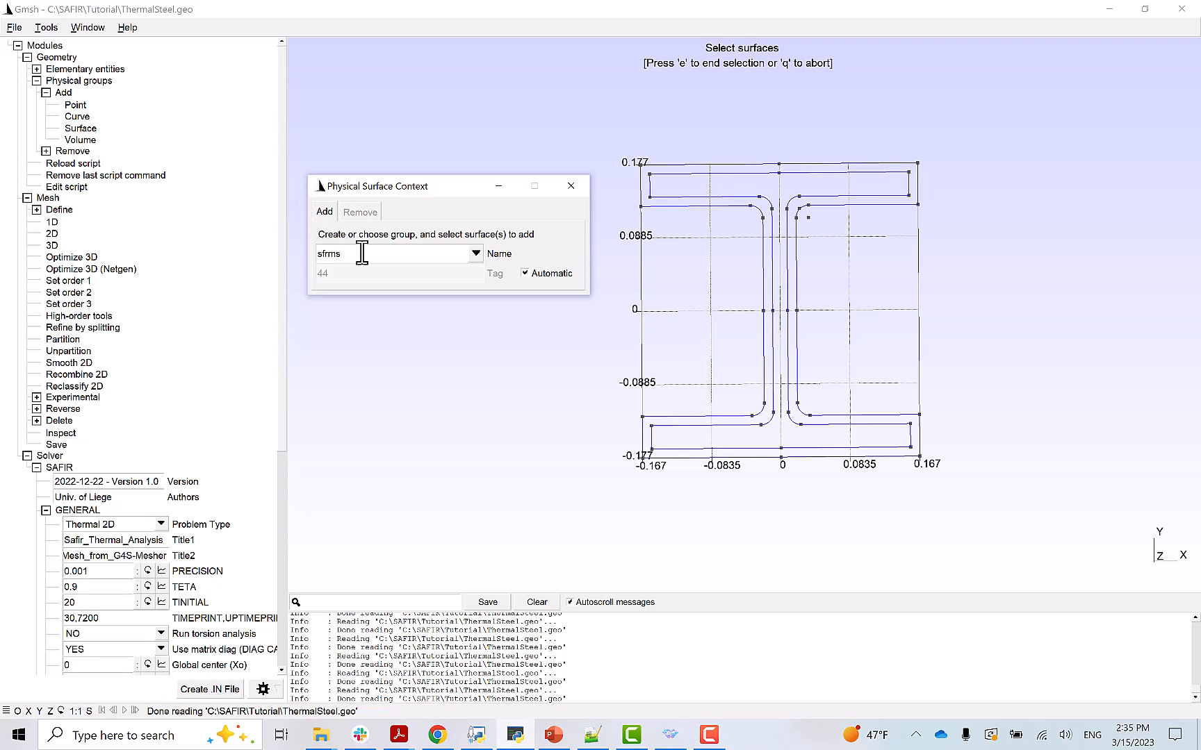
double_click(336, 254)
type("sfrns")
key("BackSpace")
key("BackSpace")
type("ms")
left_click(779, 169)
left_click(779, 170)
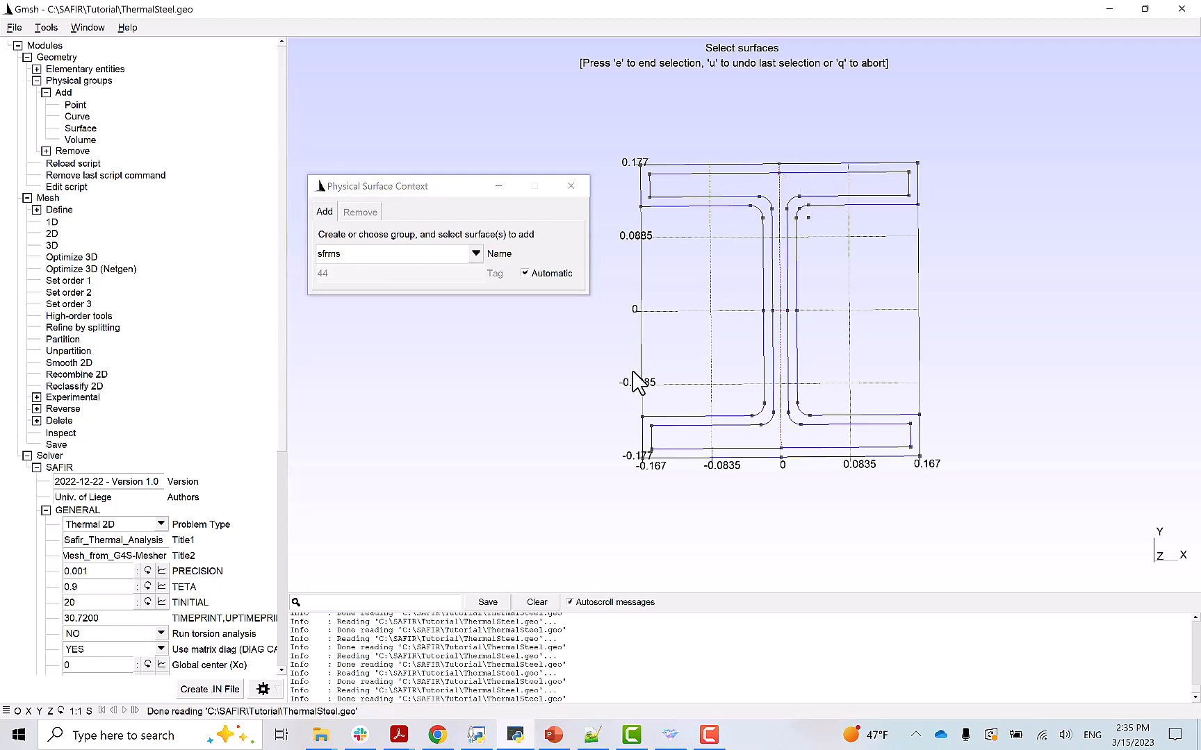
- Create the sfrms group and begin a new Insulations-type material definition
key("e")
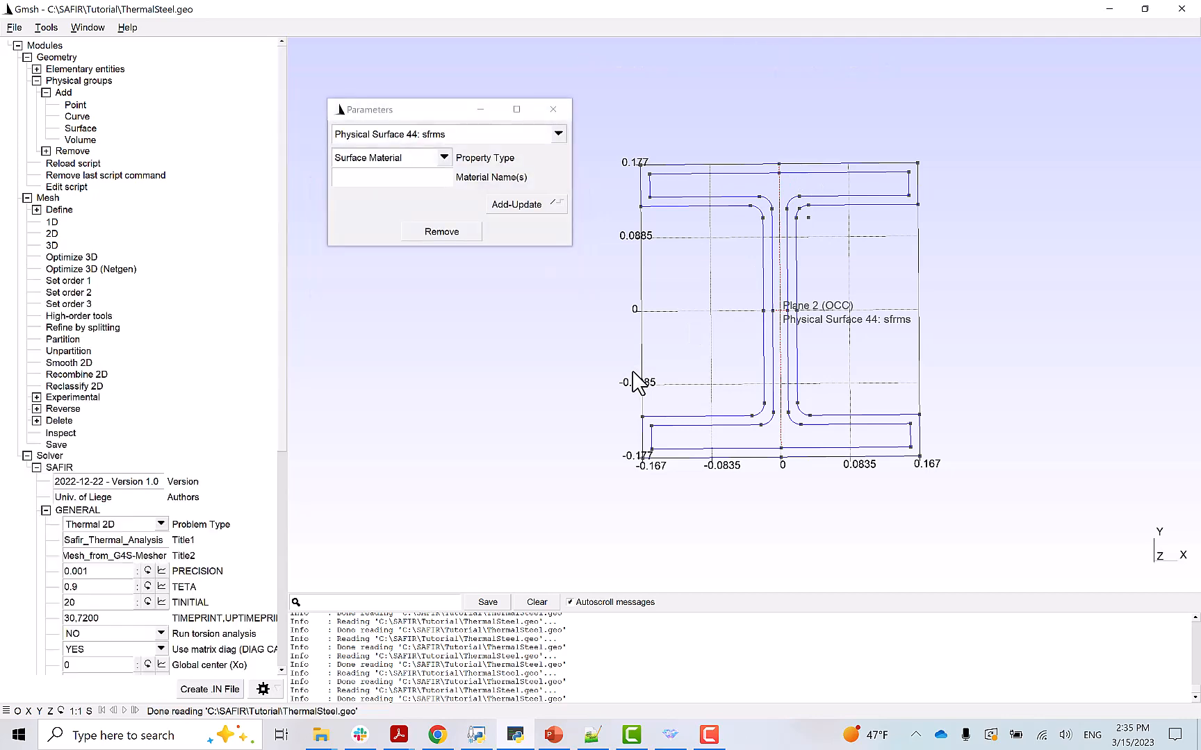
left_click(445, 158)
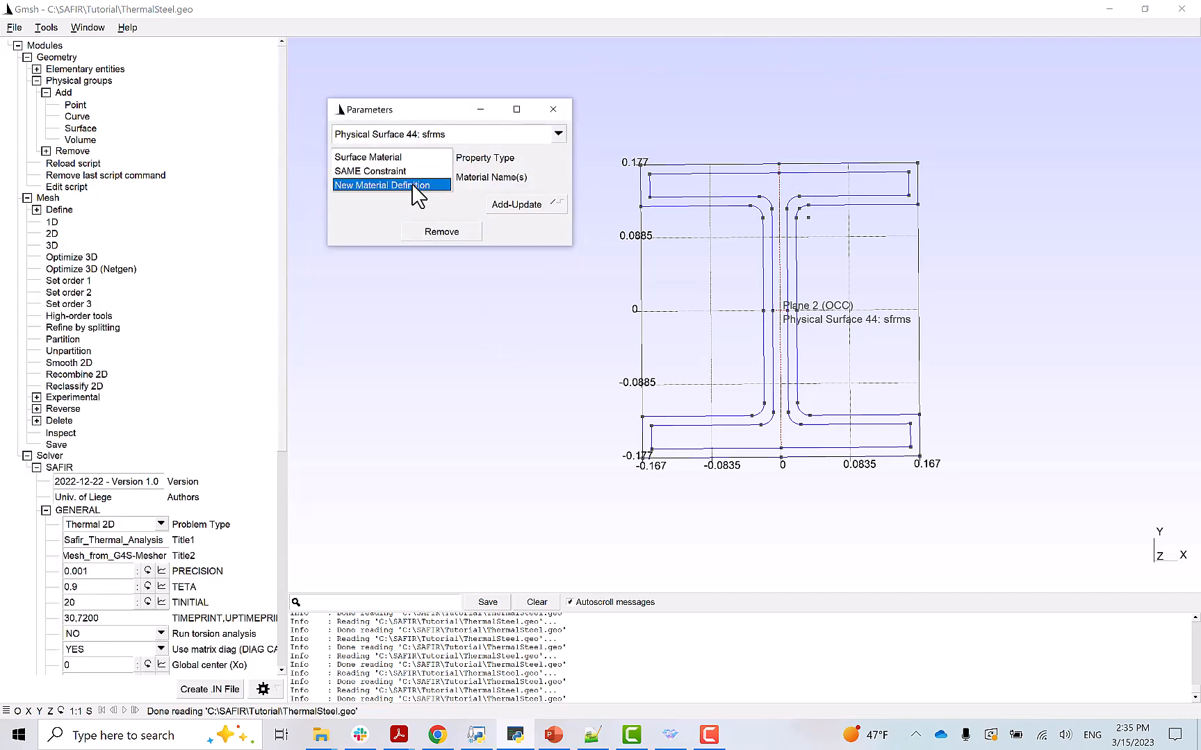
left_click(411, 184)
left_click(445, 177)
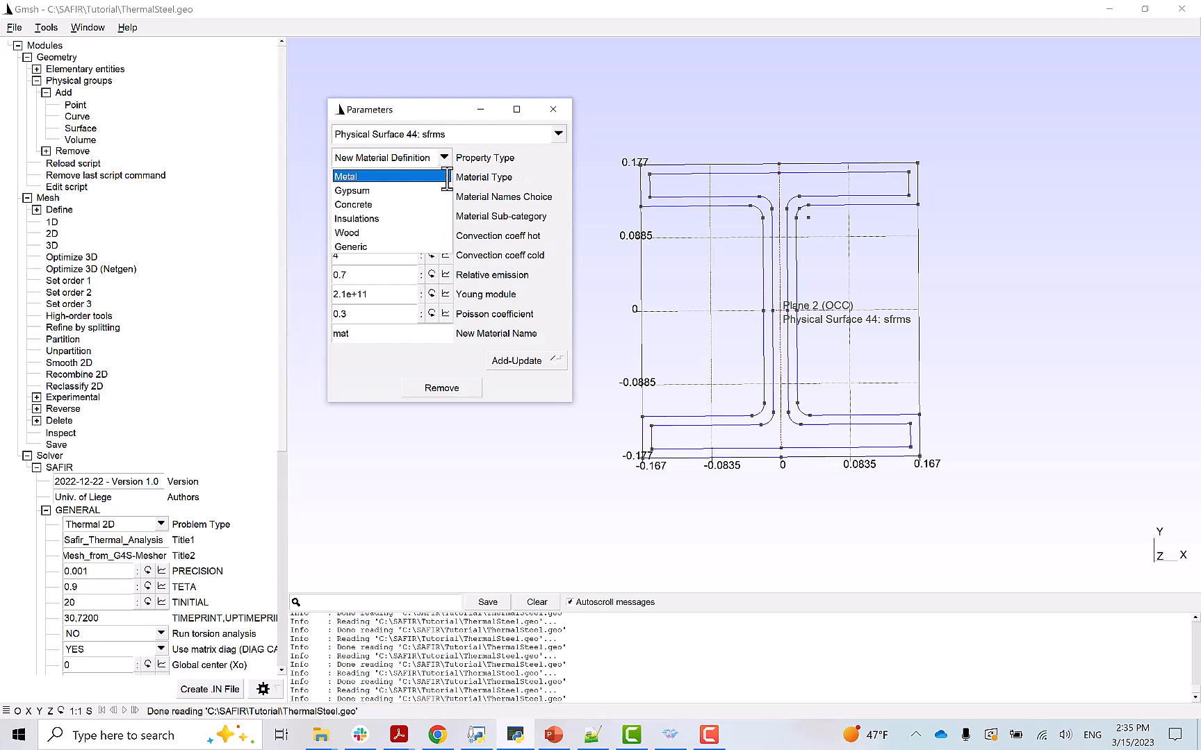
left_click(374, 219)
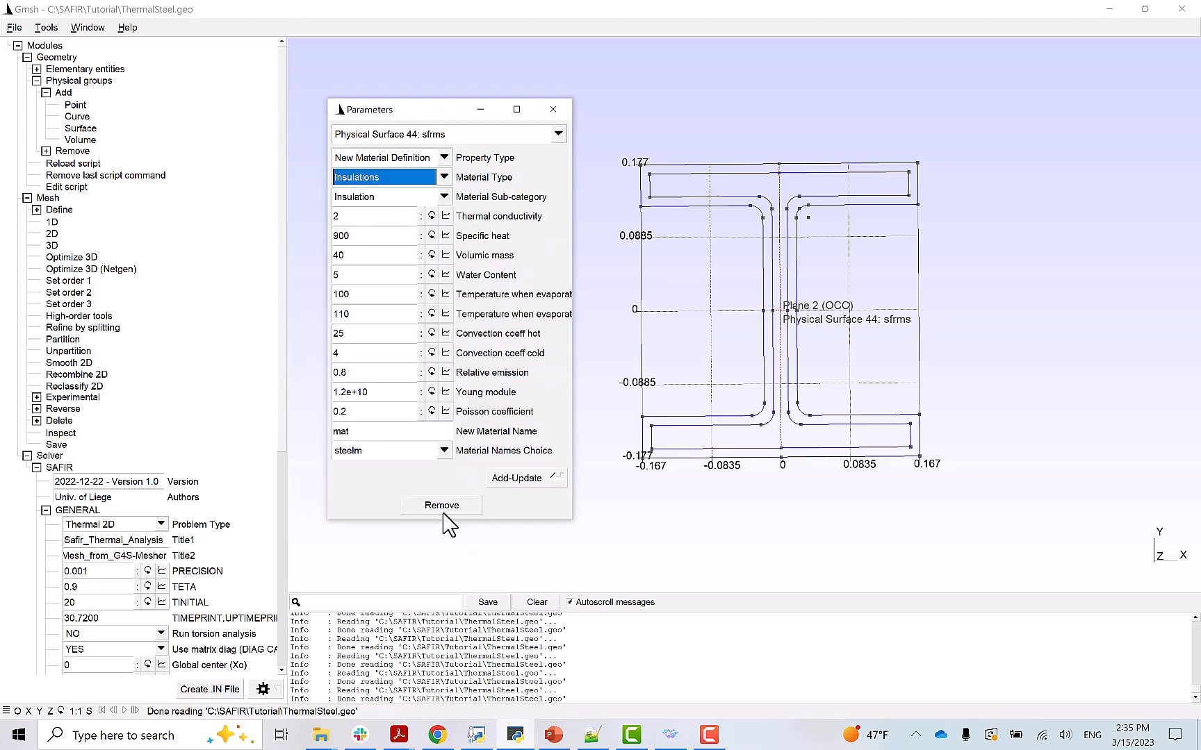
- Set conductivity 0.12, specific heat 1200, adjust volumic mass, and add material 'sfrmm'
left_click(355, 218)
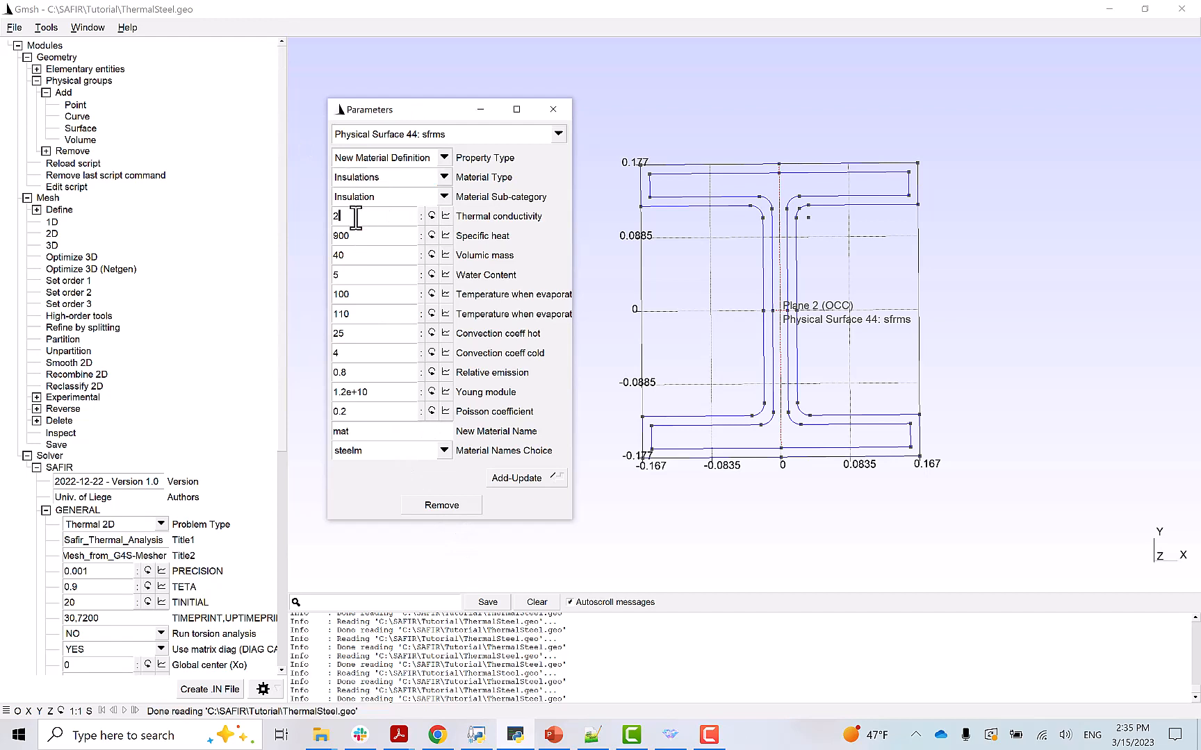
key("BackSpace")
type("0.12")
left_click_drag(340, 235, 332, 240)
type("12")
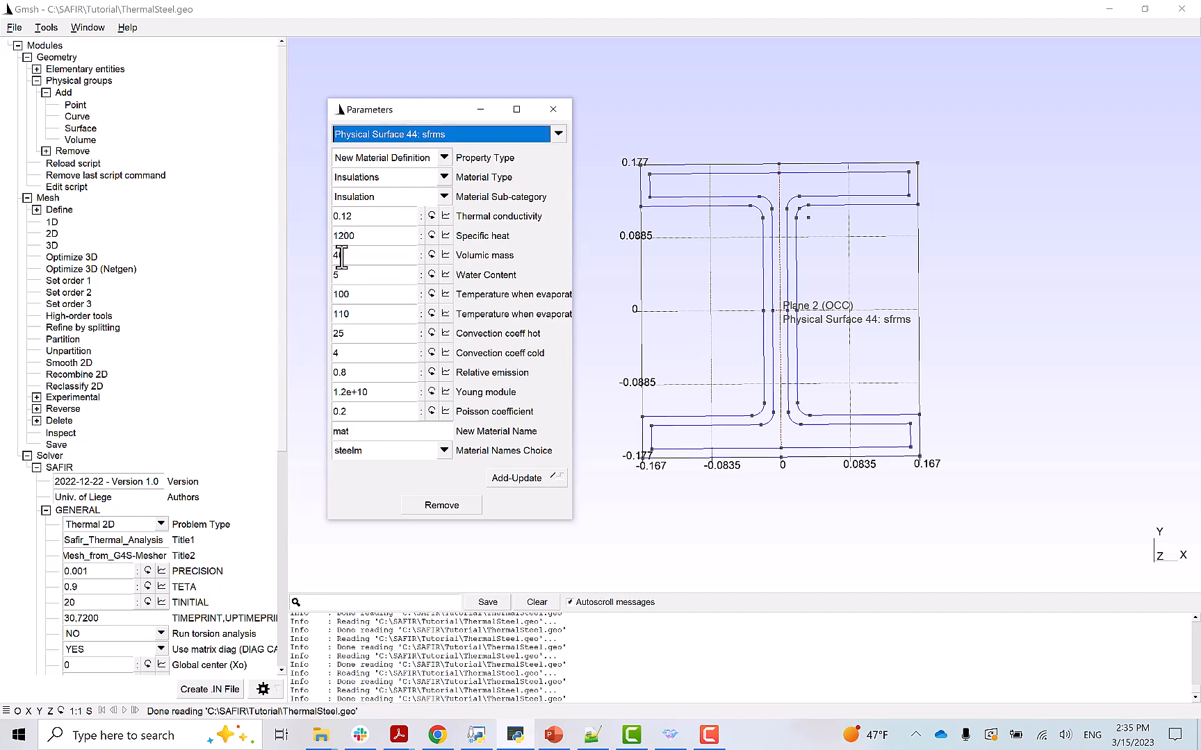
left_click_drag(338, 256, 328, 258)
type("300")
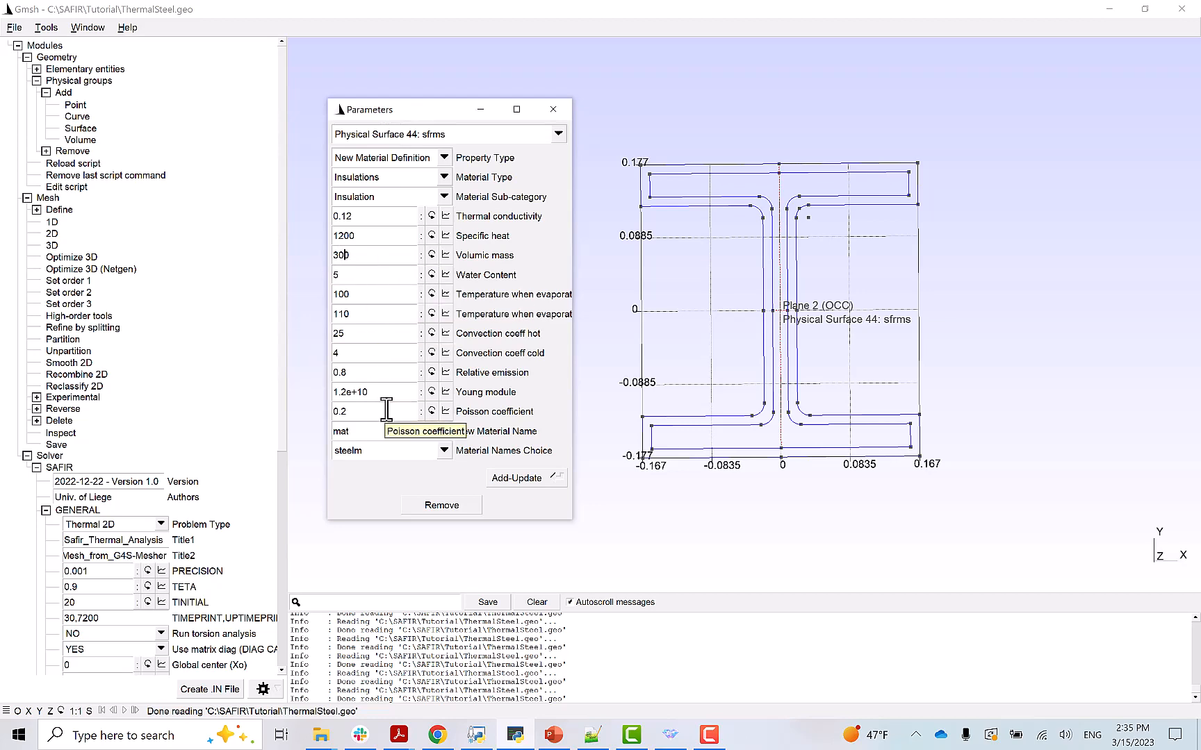
left_click(366, 434)
left_click_drag(366, 435, 331, 436)
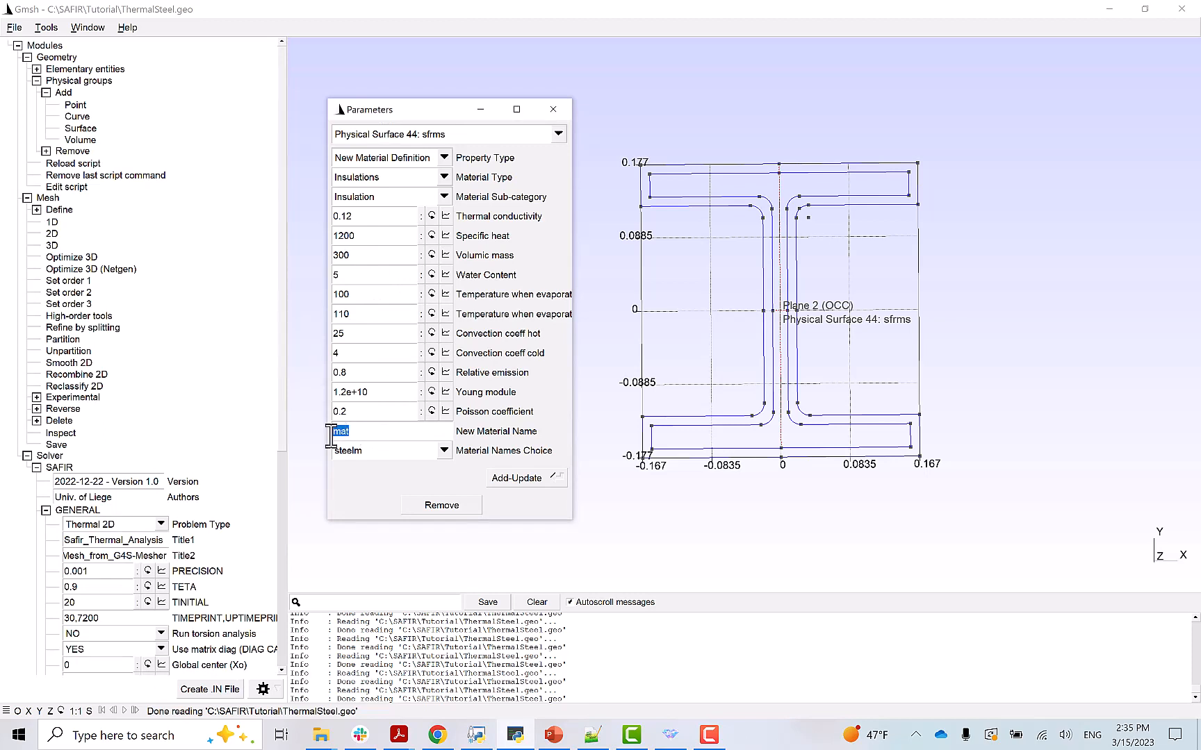
type("sfrmm")
left_click(511, 480)
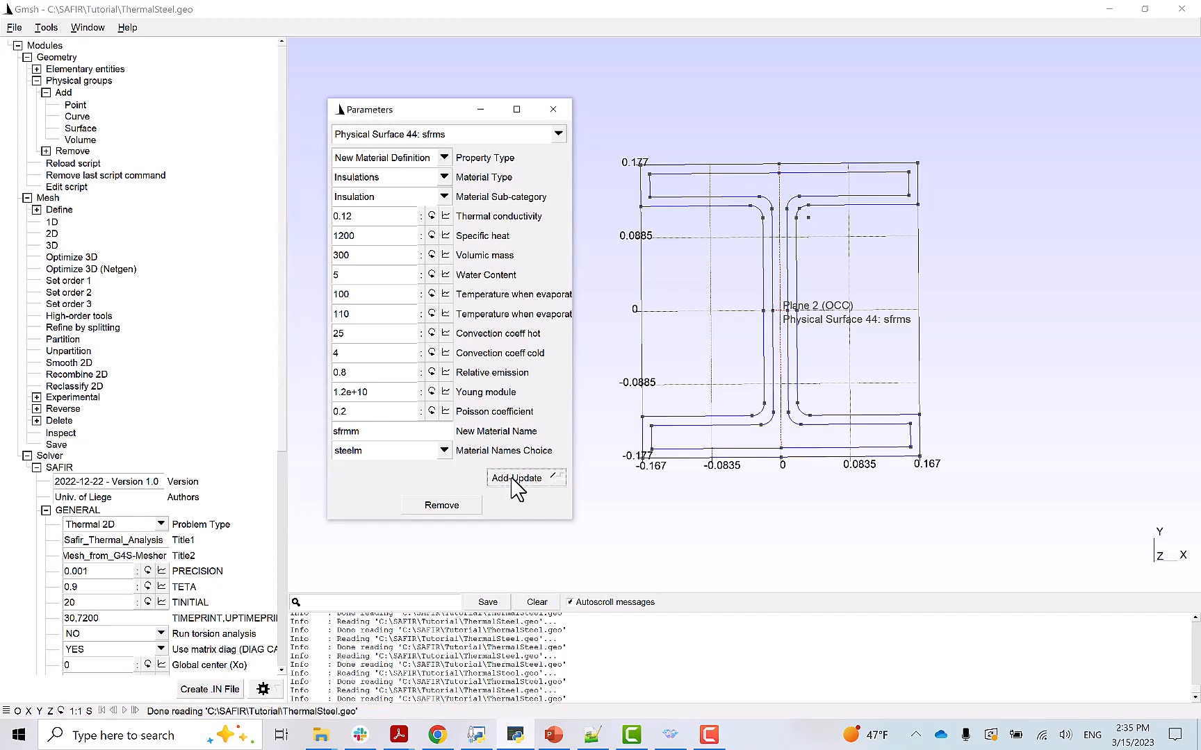
- Assign sfrmm as the surface material of the sfrms group
left_click(443, 450)
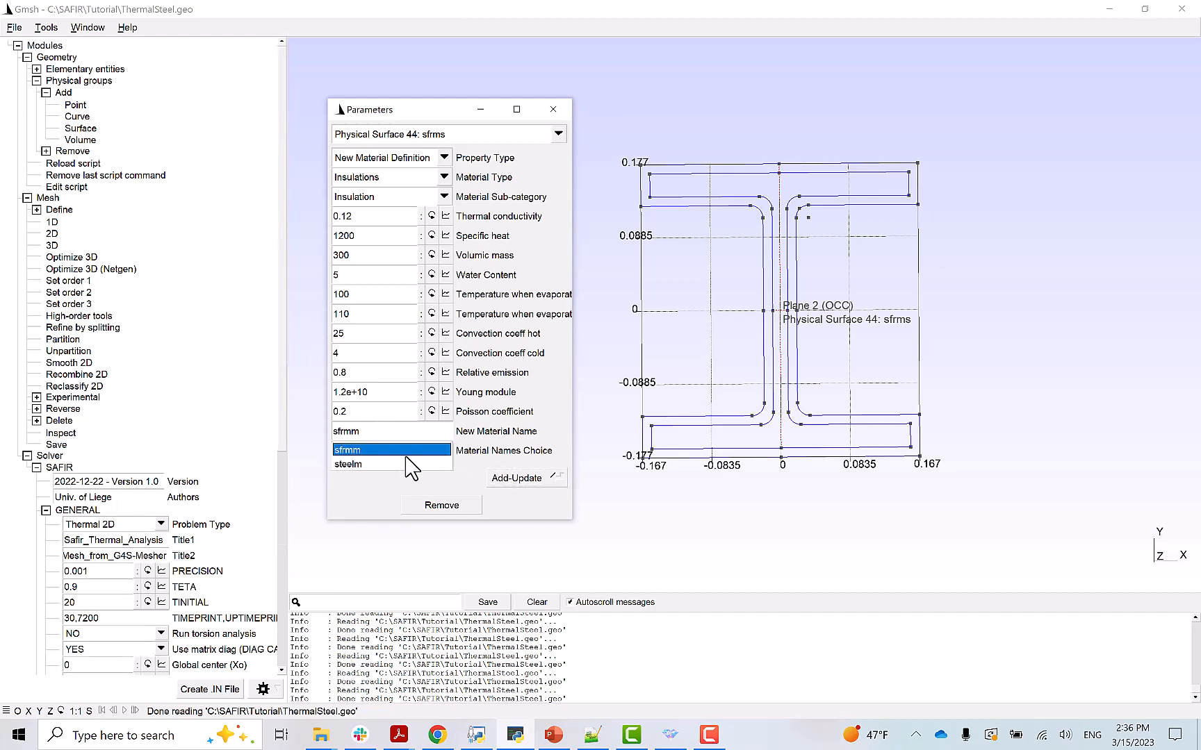
left_click(355, 452)
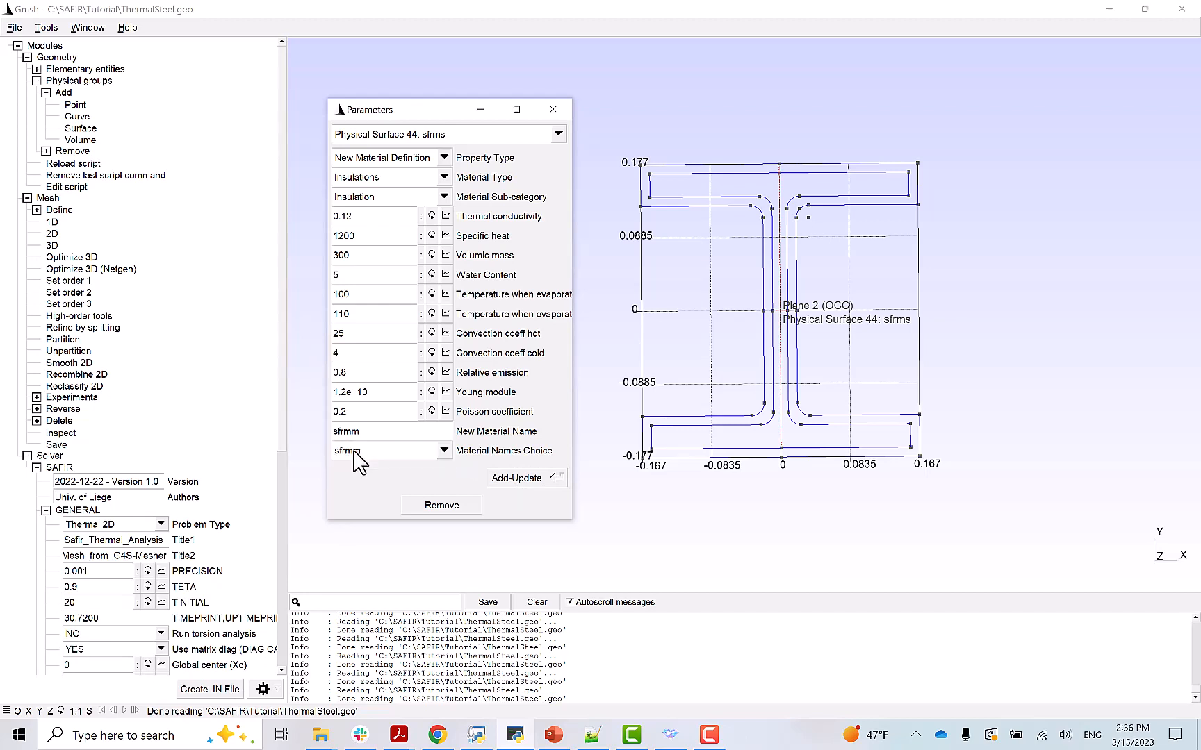
left_click(444, 158)
left_click(370, 185)
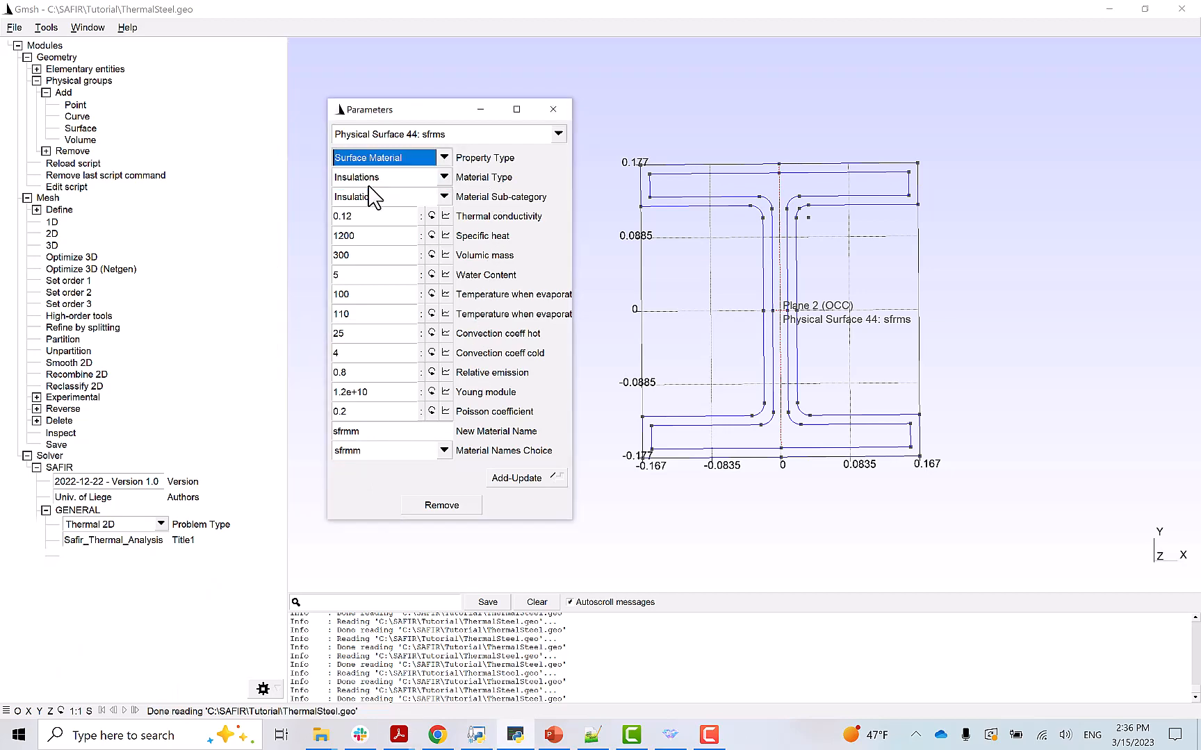
left_click(373, 185)
type("sfr")
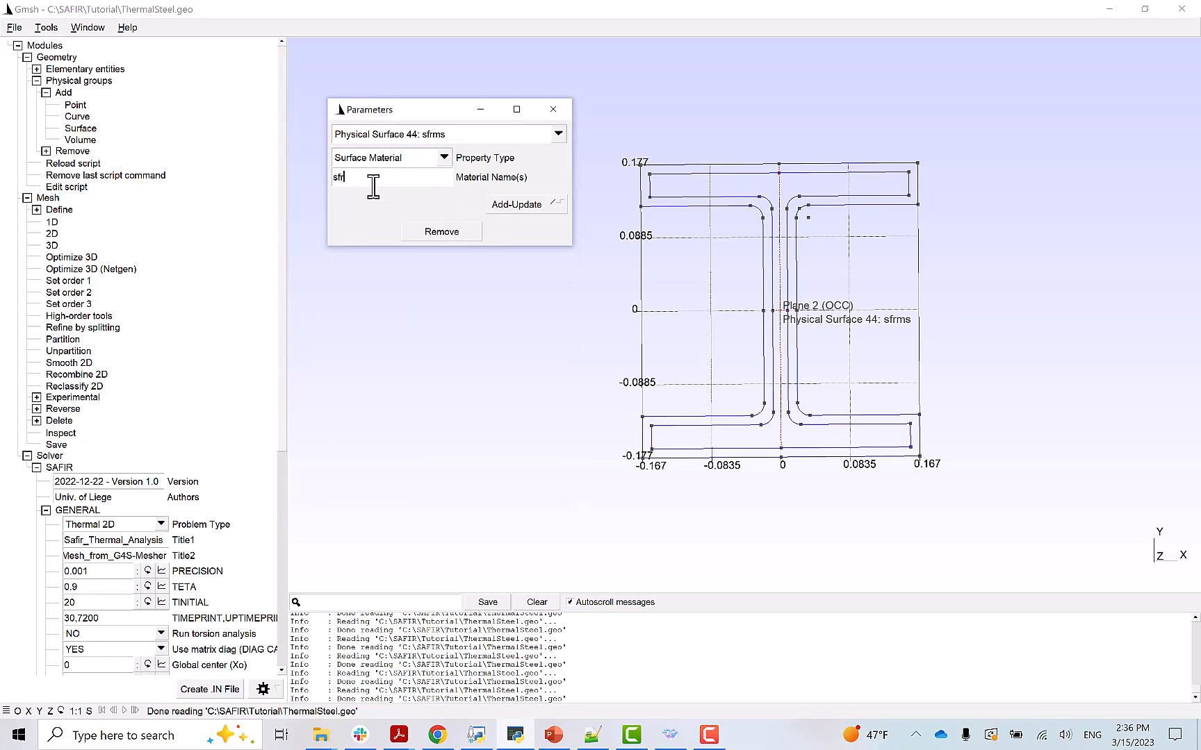
type("mm")
left_click(507, 204)
left_click_drag(284, 347, 270, 632)
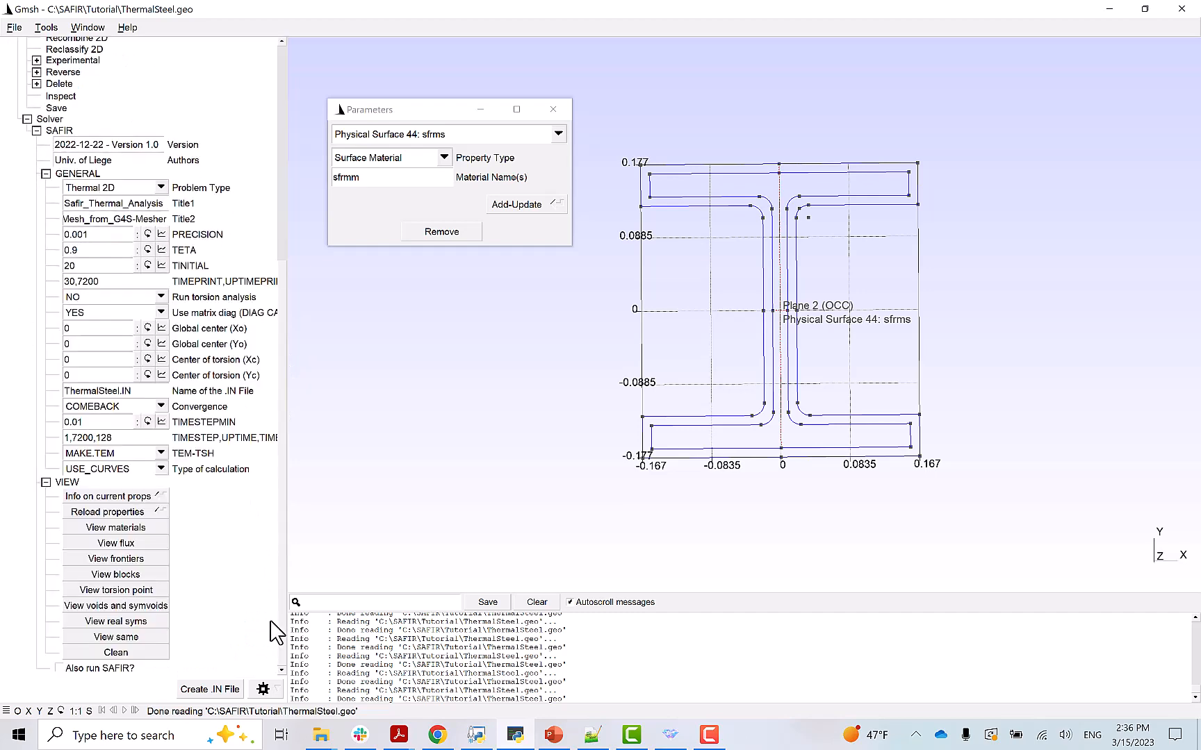
- Show the legend listing sfrmm insulation and steelm steel, and close the parameters window
left_click(118, 527)
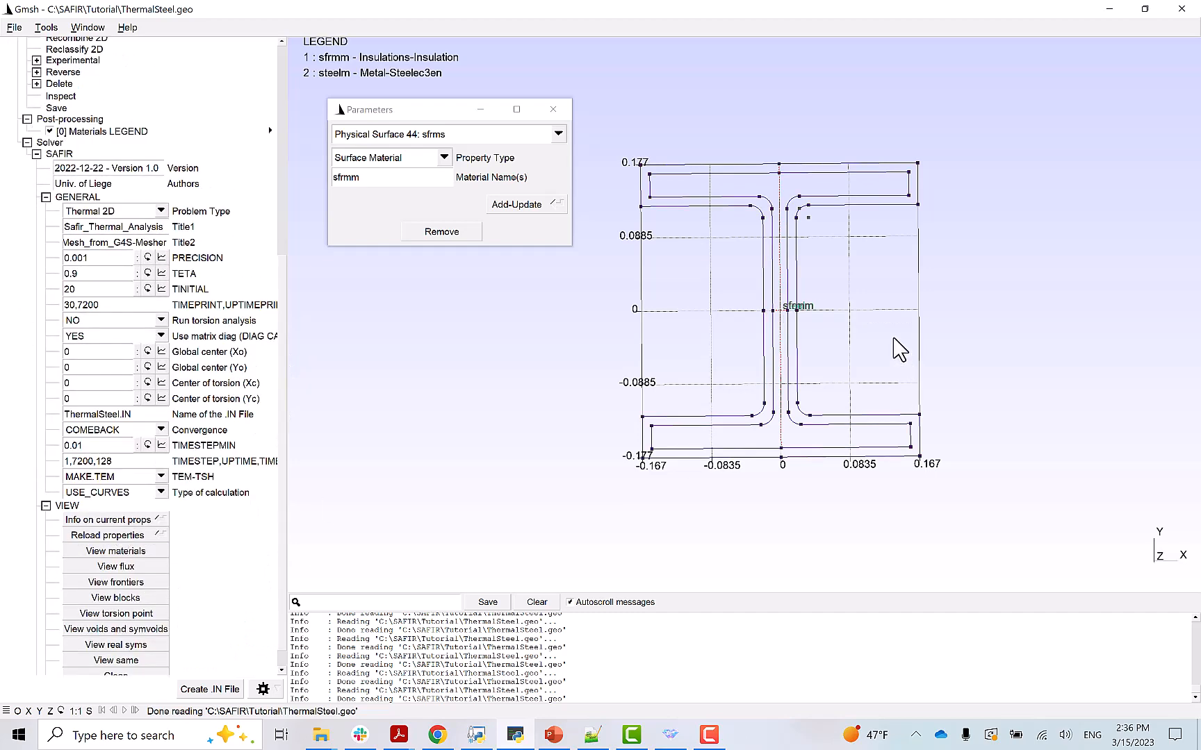
left_click(556, 109)
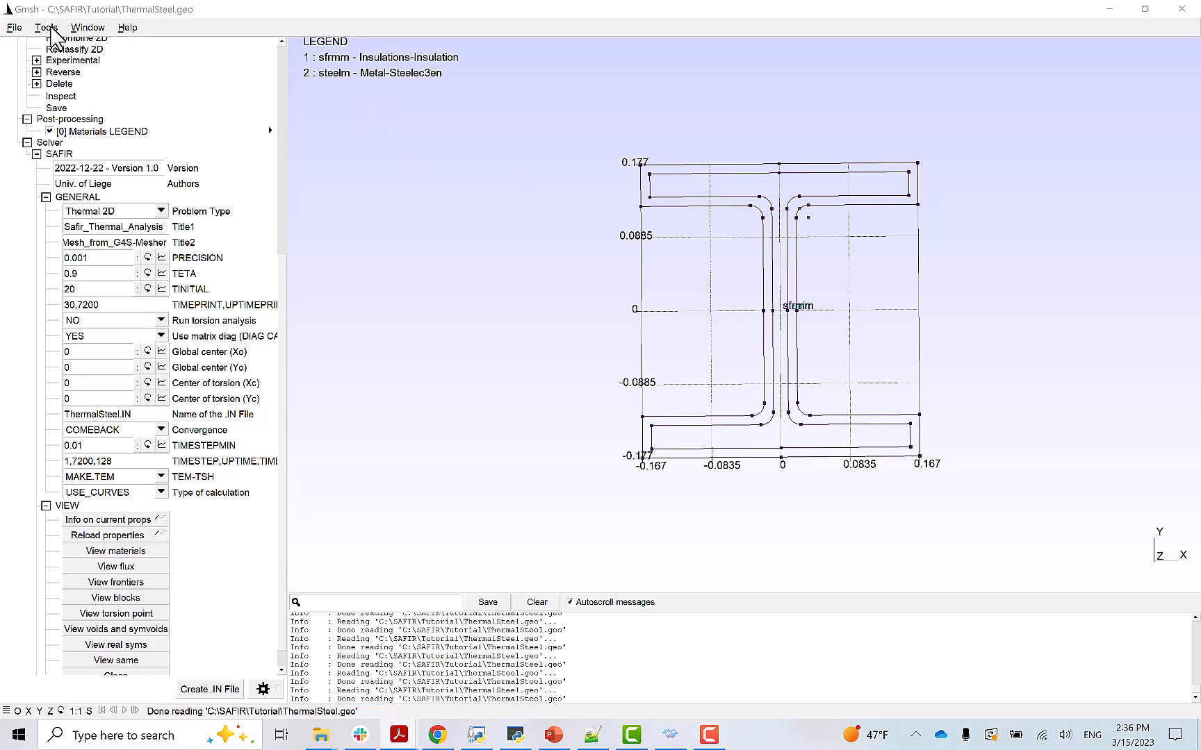
left_click(47, 27)
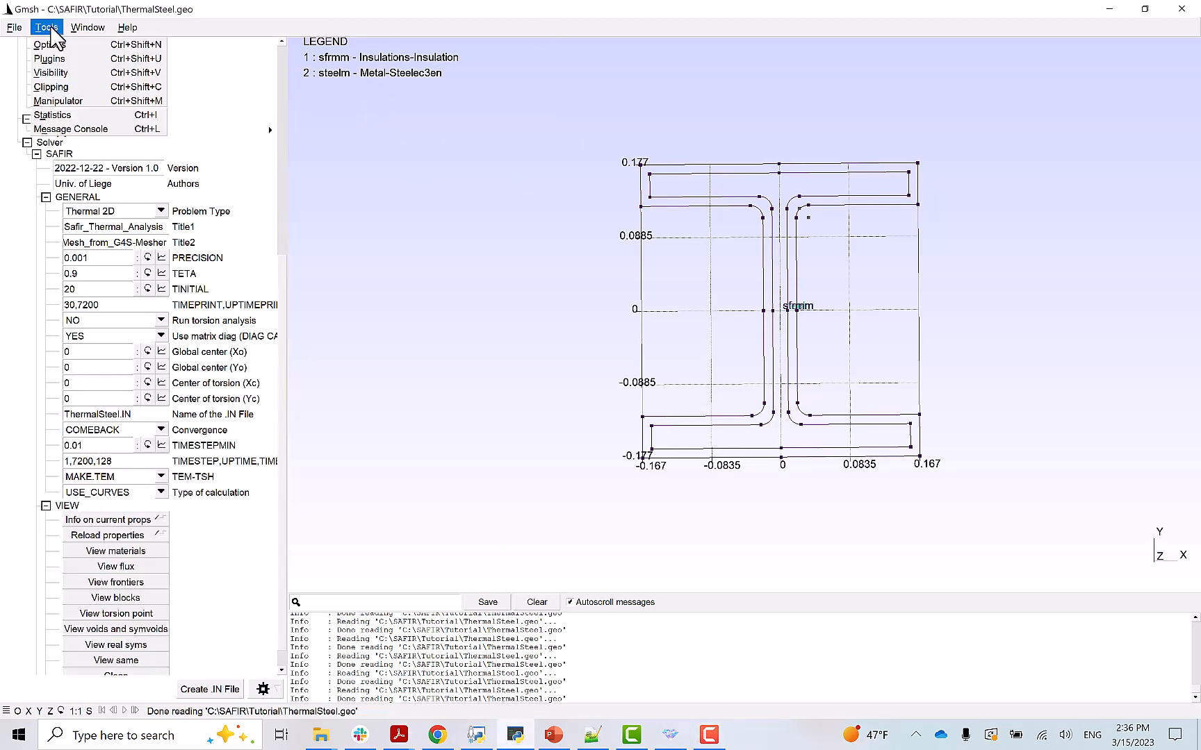
left_click(62, 73)
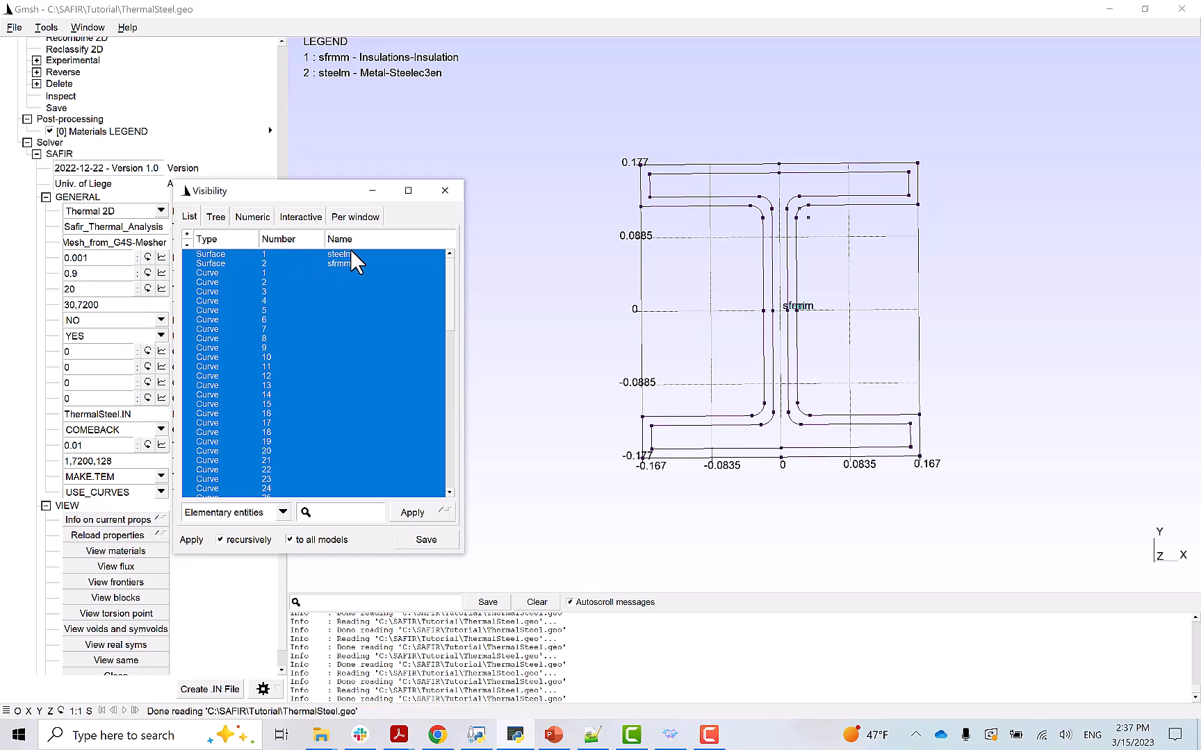
left_click(282, 512)
left_click(245, 526)
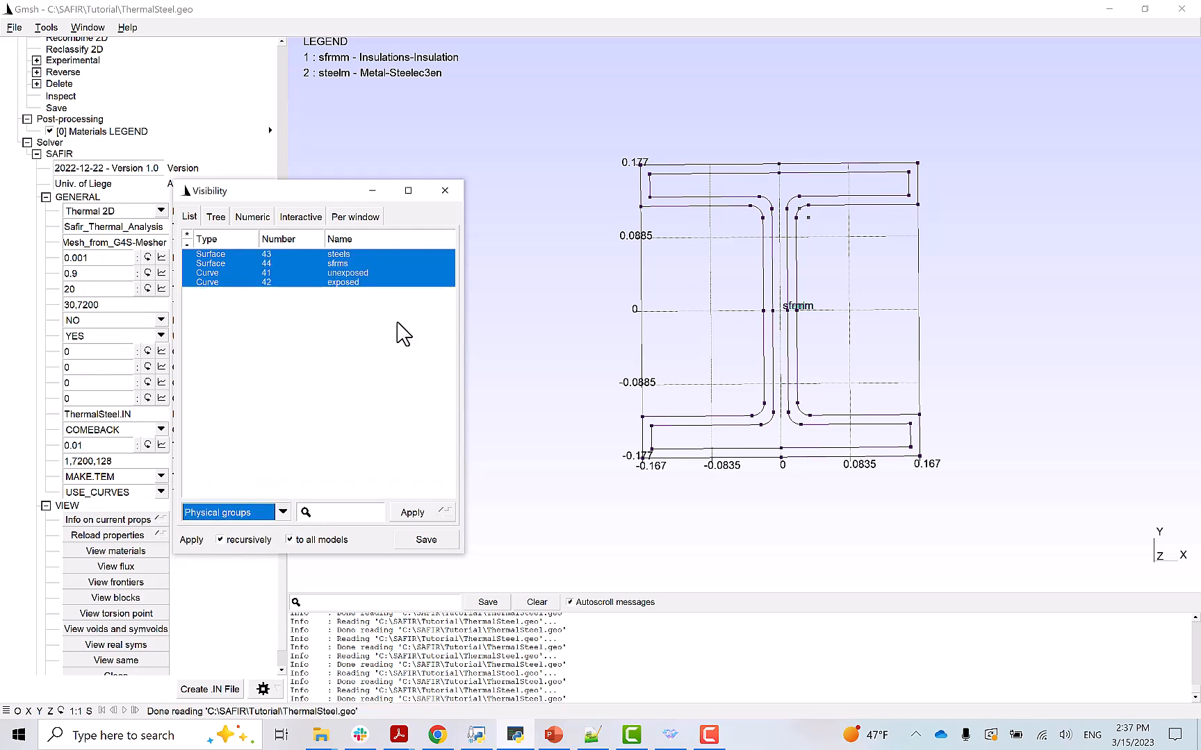
left_click(341, 265)
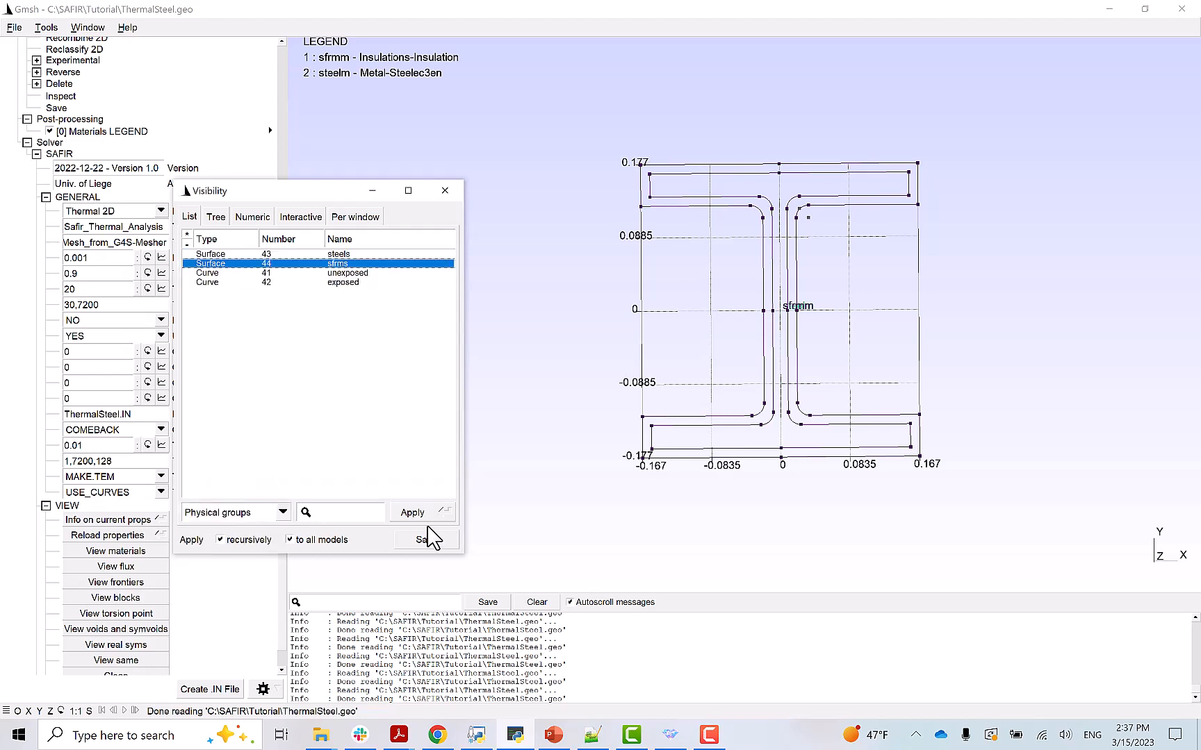
left_click(413, 514)
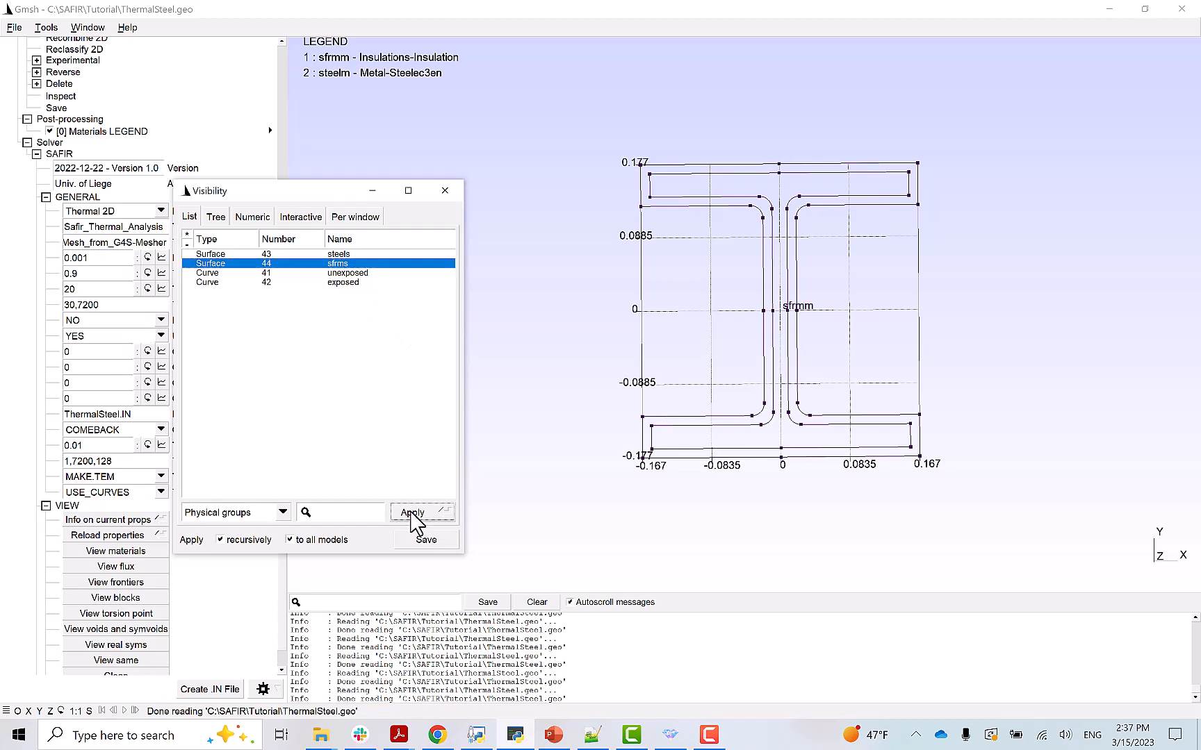
left_click(346, 254)
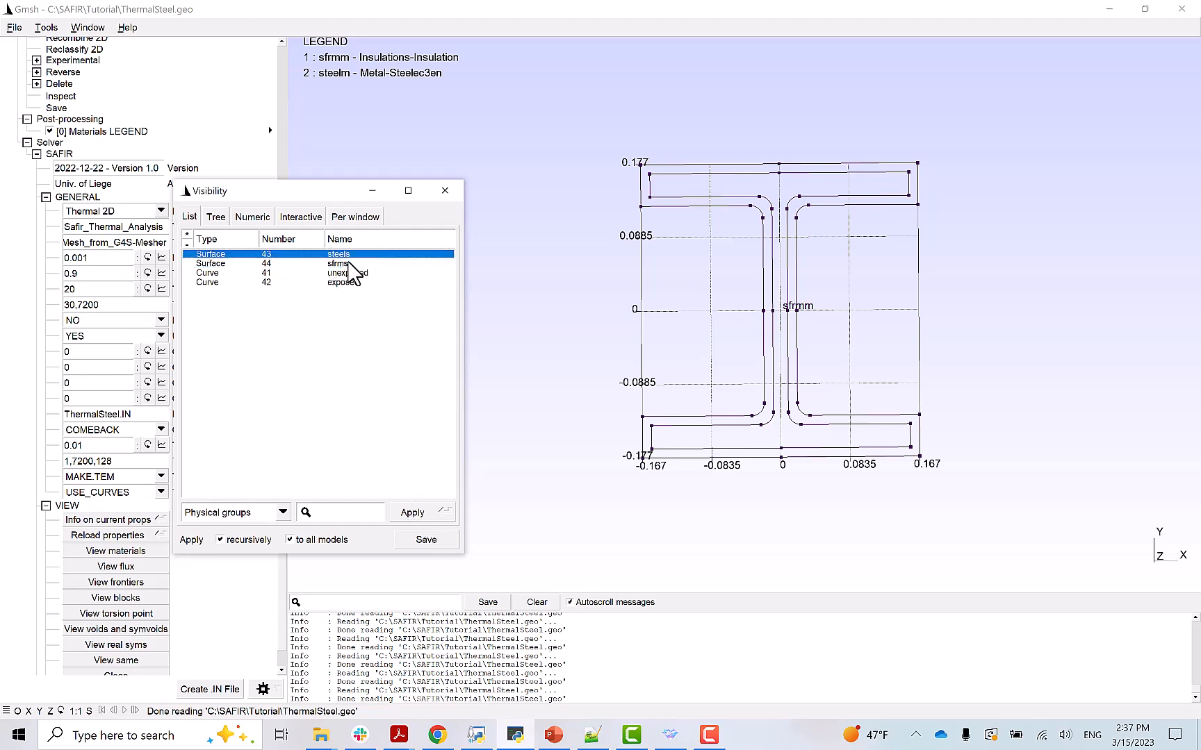
left_click(412, 513)
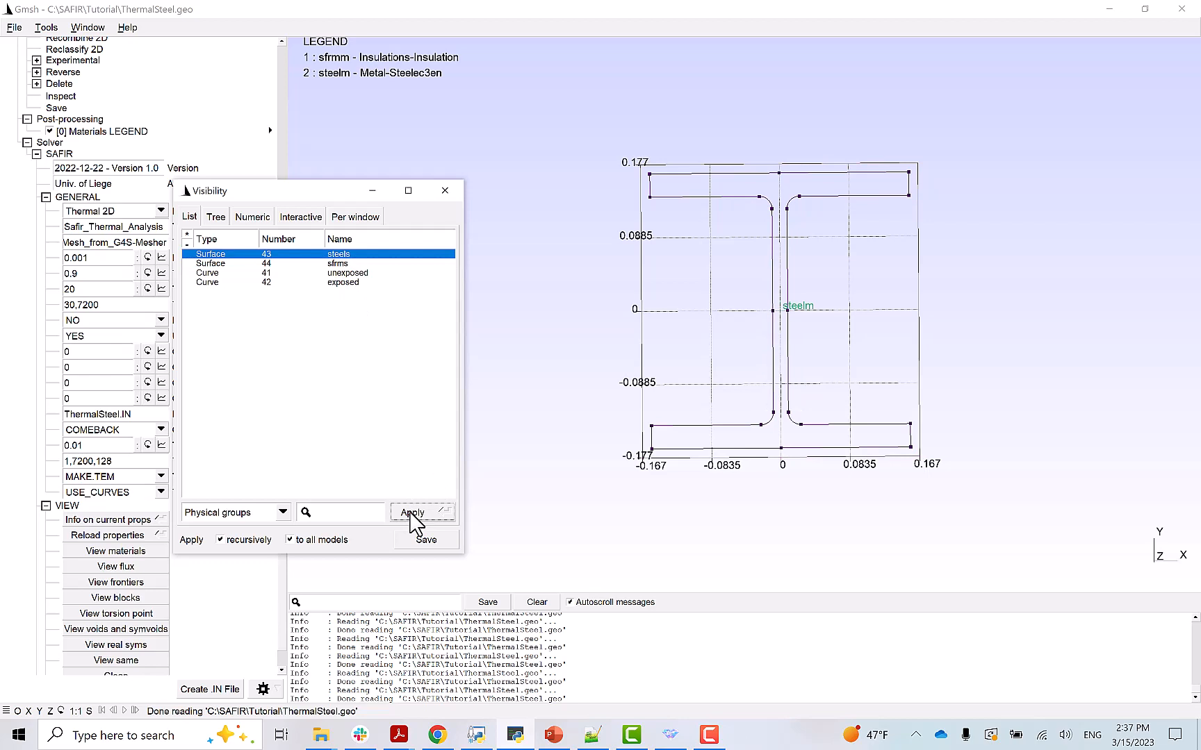
left_click(346, 273)
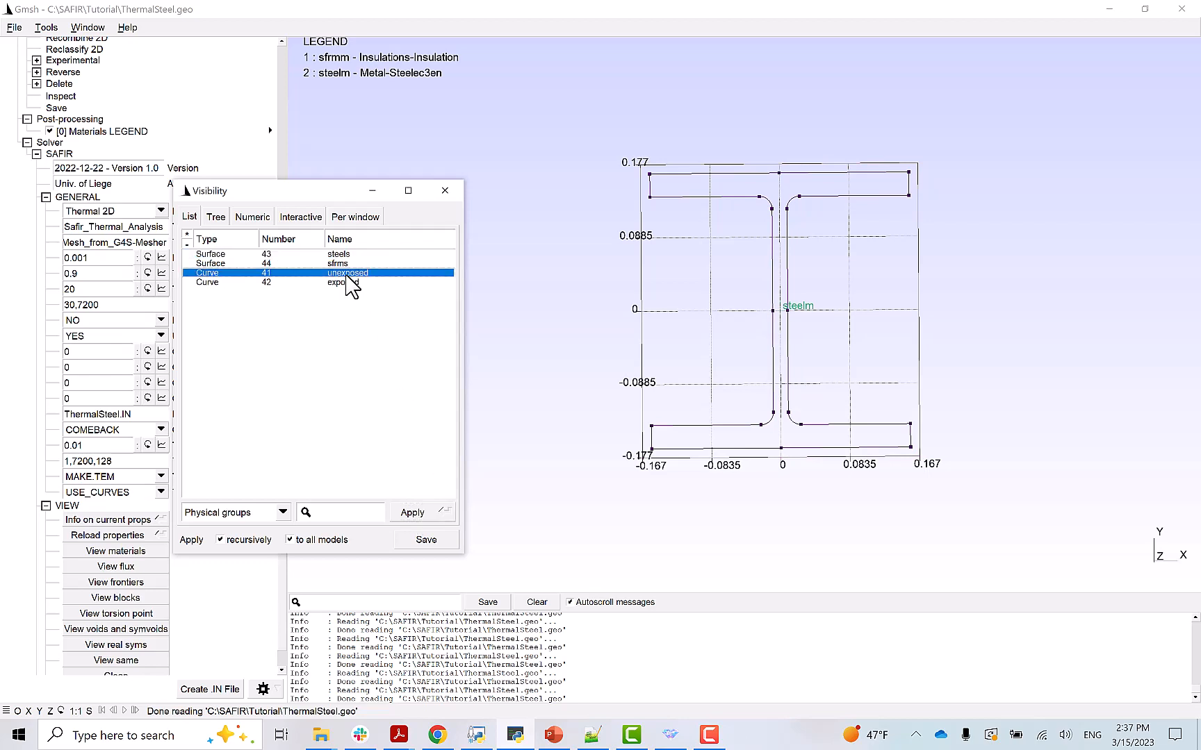
left_click(412, 514)
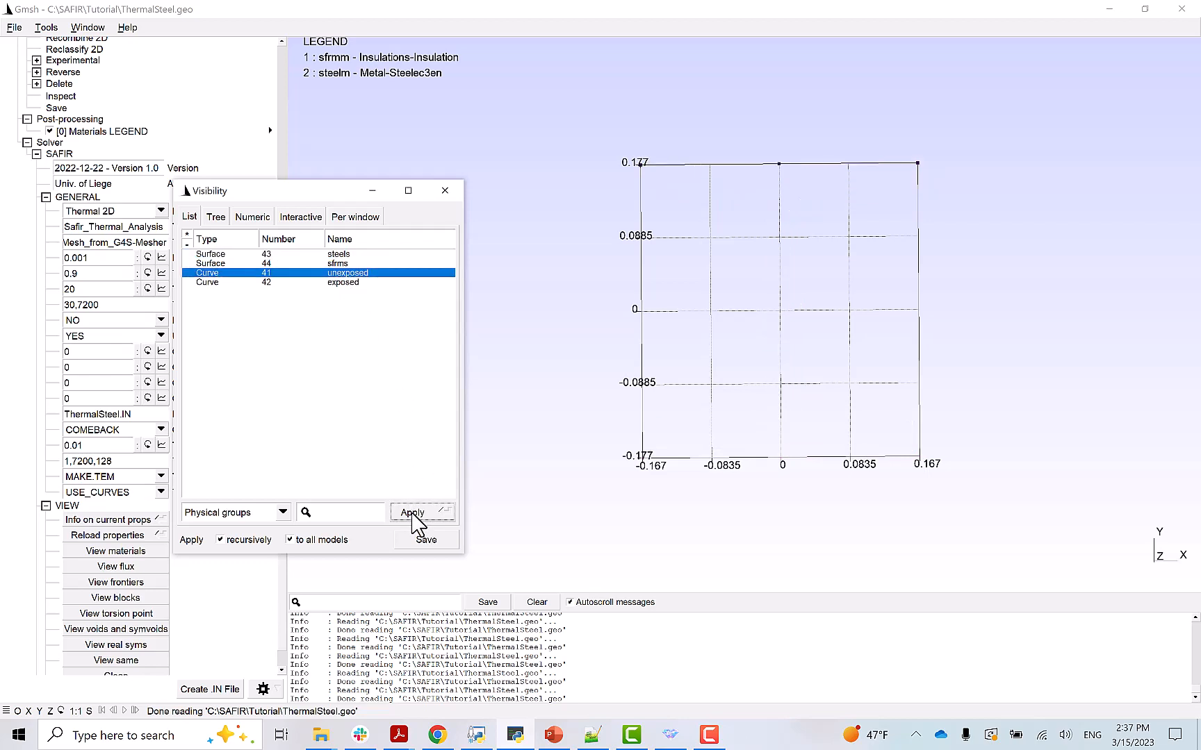
left_click(339, 282)
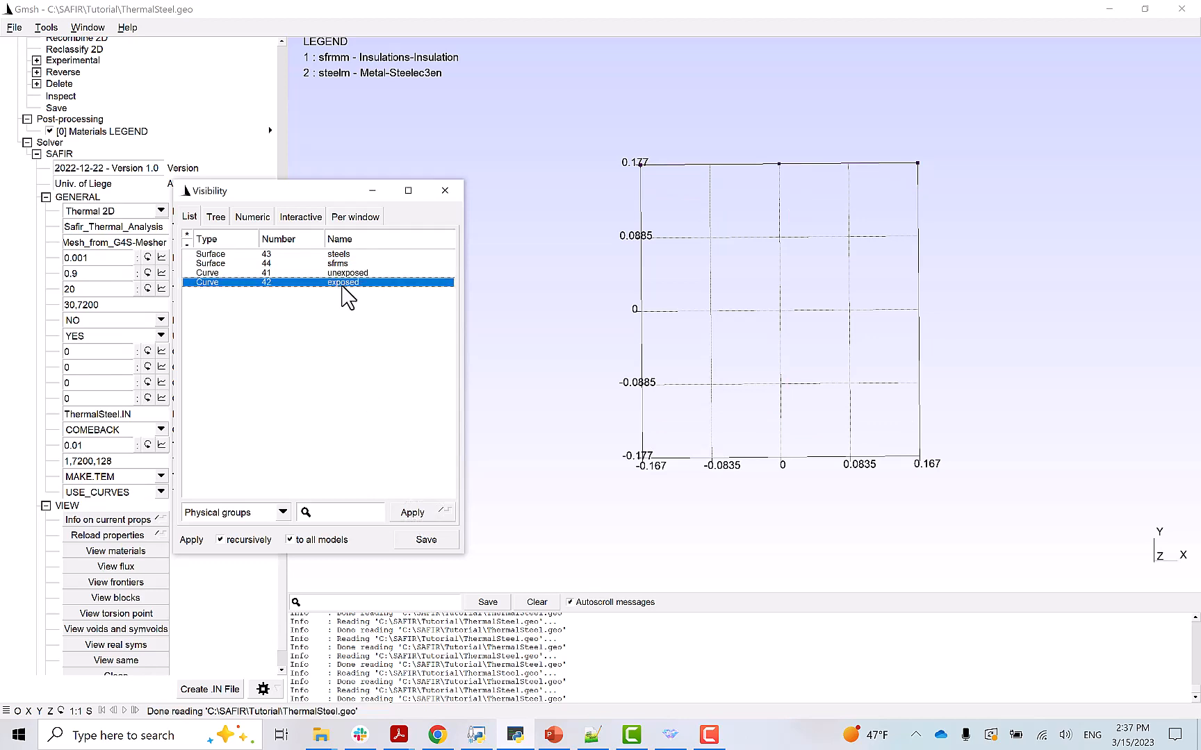
left_click(405, 517)
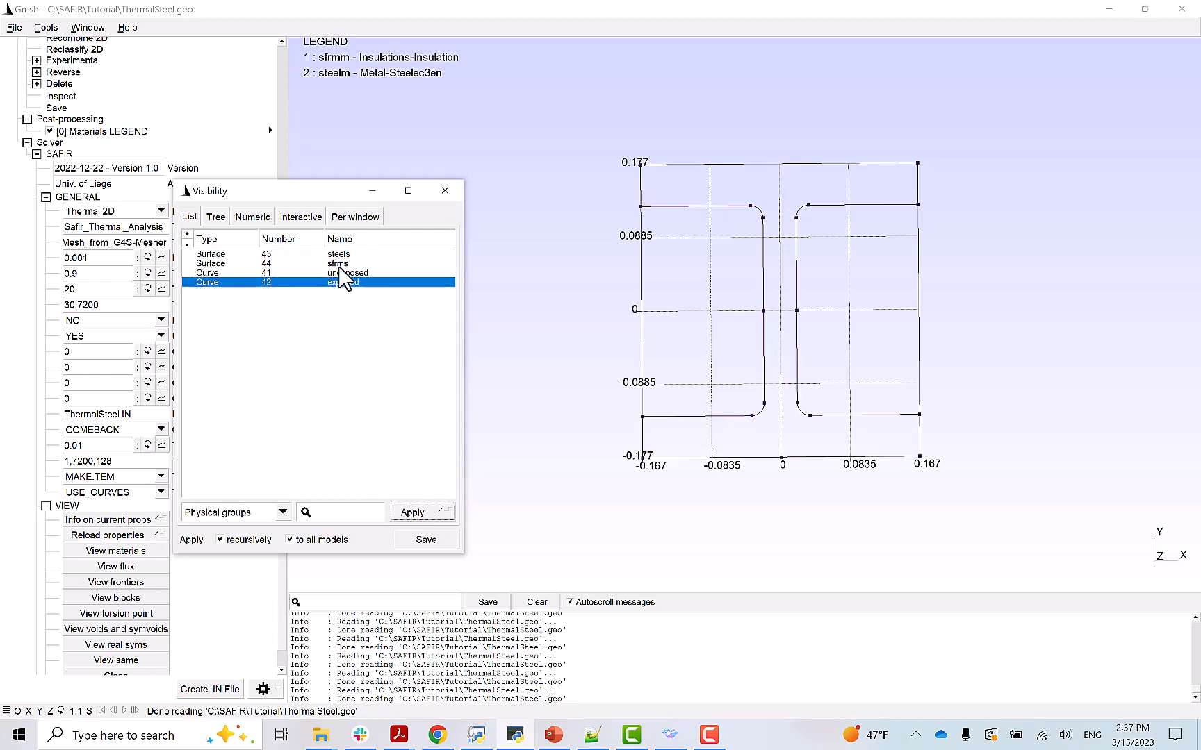
left_click(341, 255)
left_click(347, 282, "shift")
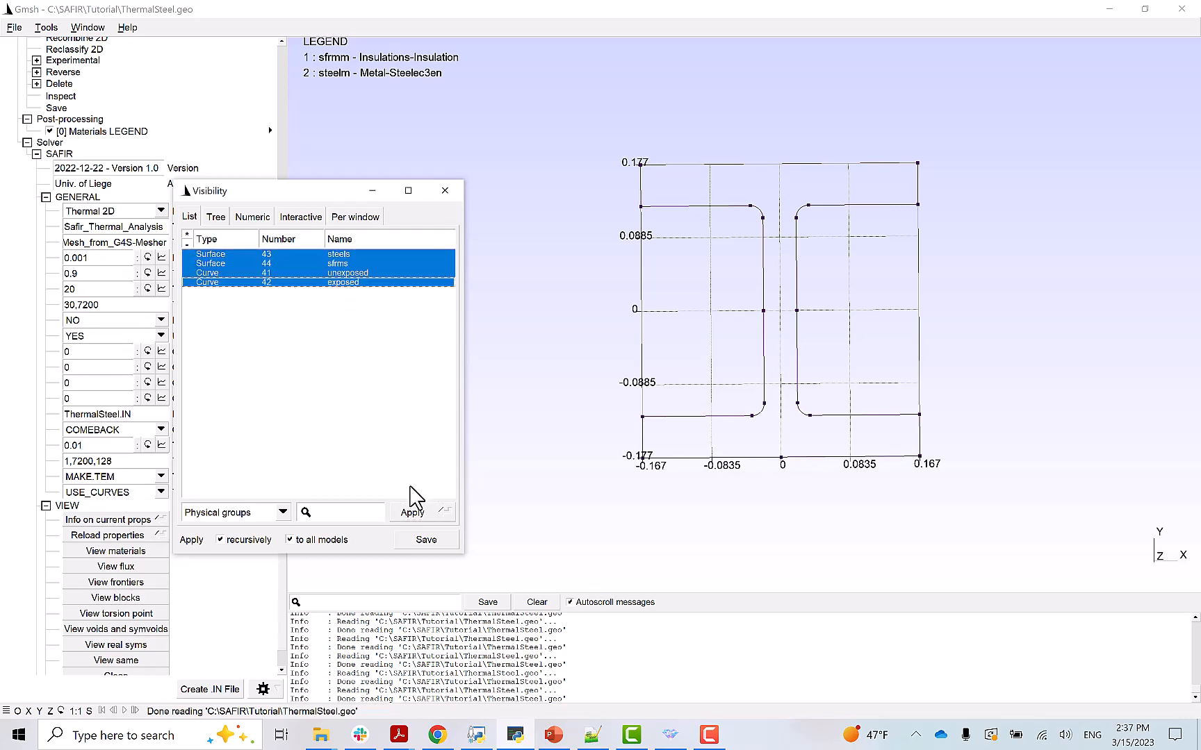
left_click(415, 514)
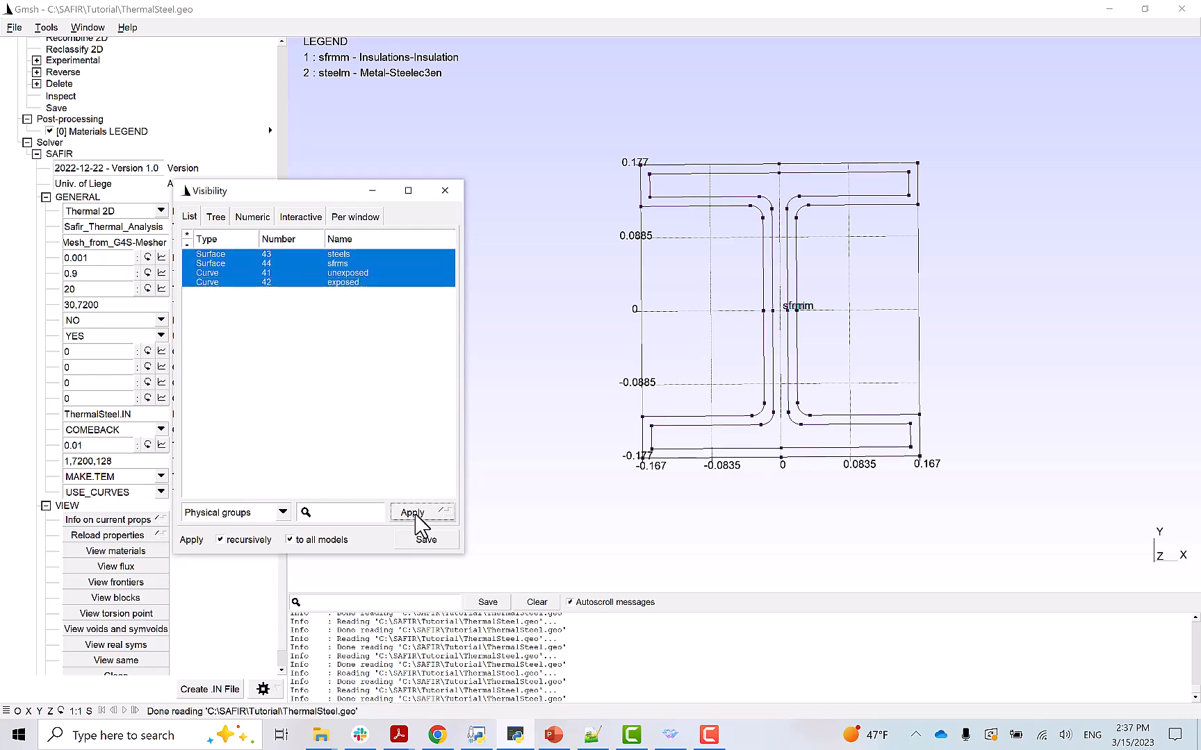
left_click(445, 192)
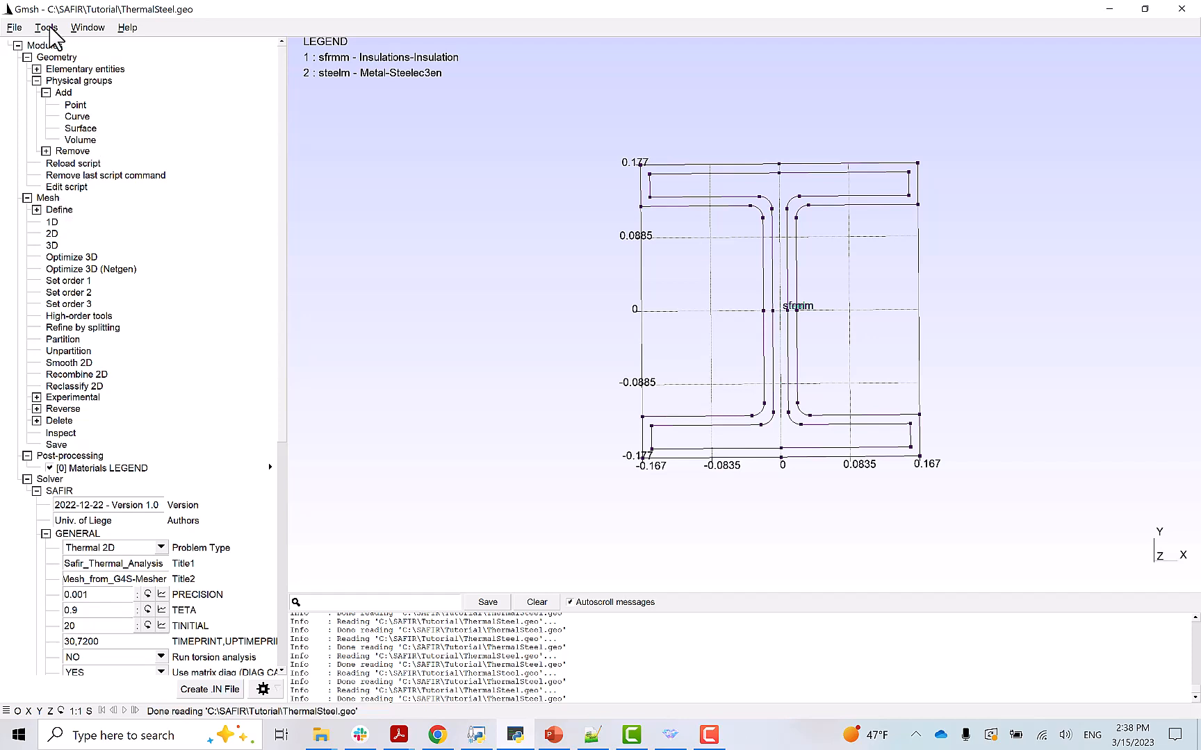
- Set the mesh Element size factor to 0.21 in the Mesh General options
left_click(50, 29)
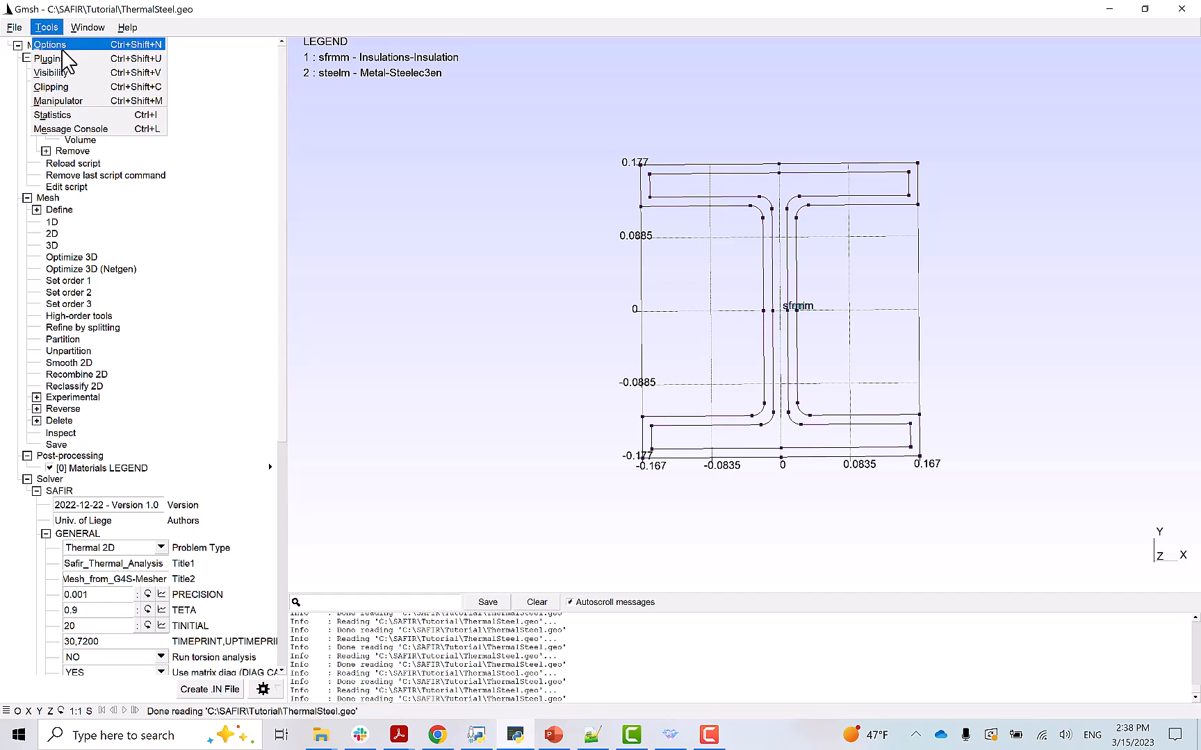
left_click(58, 44)
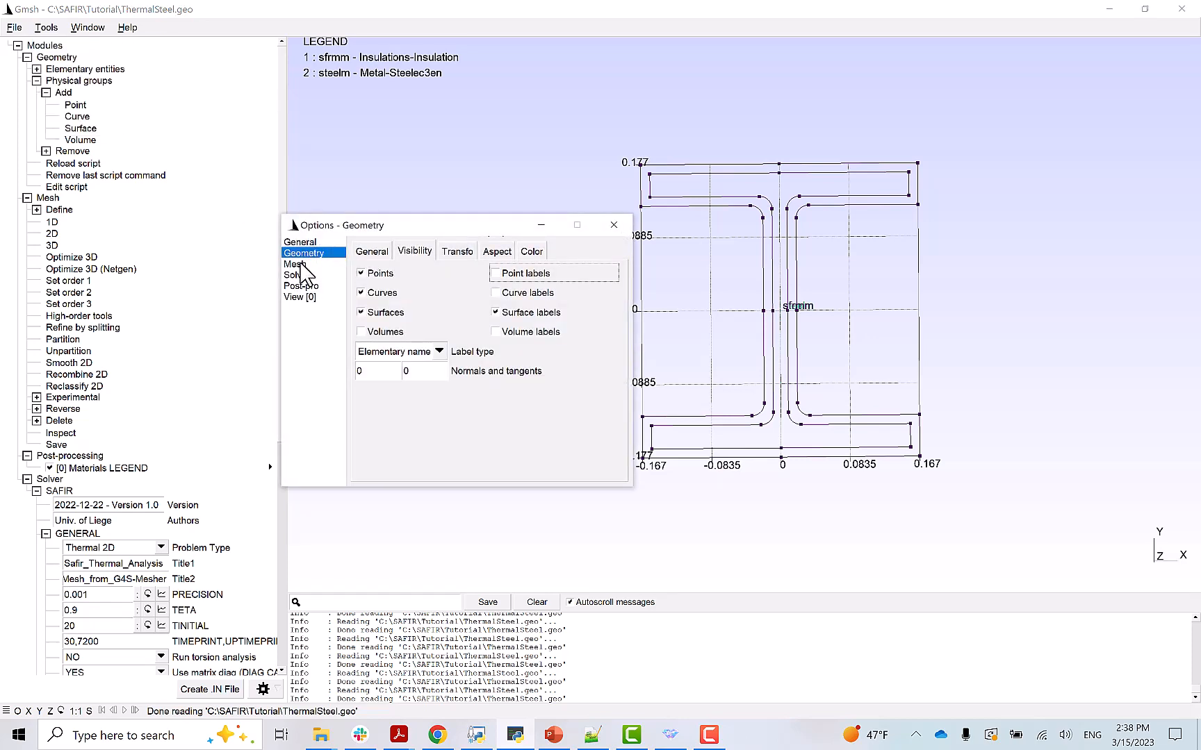
left_click(303, 265)
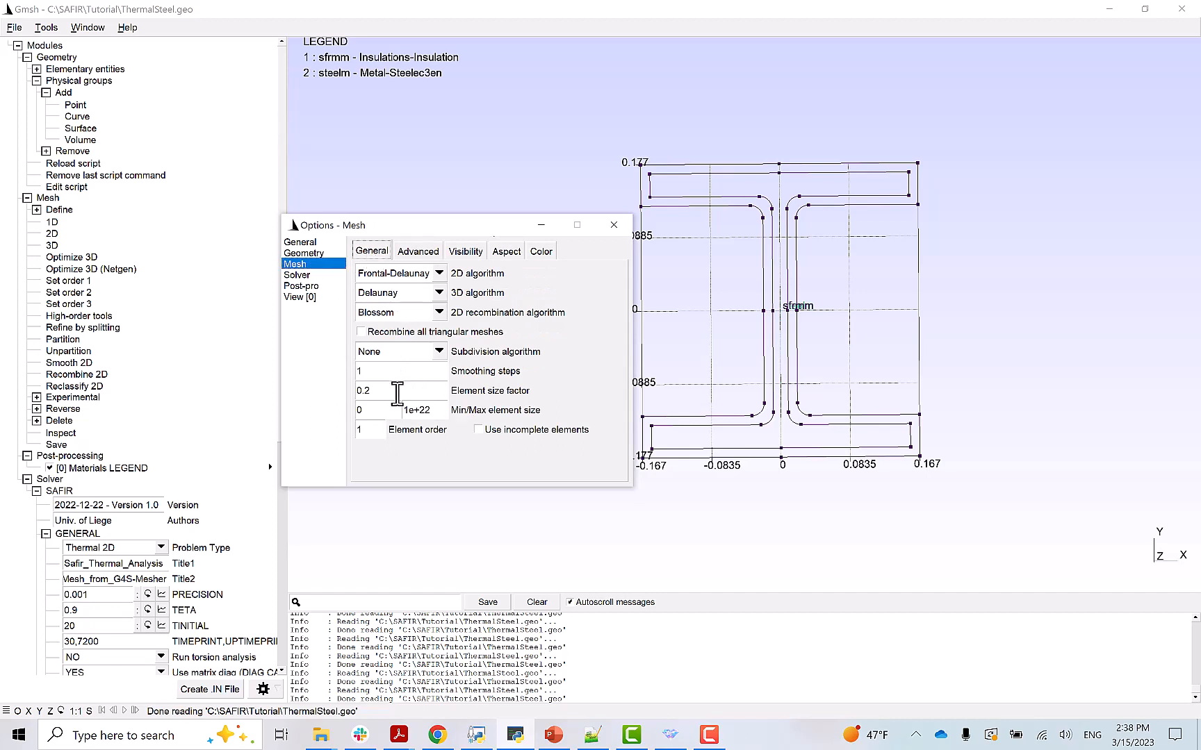
left_click(394, 391)
type("7")
key("BackSpace")
key("BackSpace")
type("001")
key("BackSpace")
key("BackSpace")
key("BackSpace")
type("37")
key("BackSpace")
key("BackSpace")
type("22")
key("BackSpace")
key("BackSpace")
type("19")
key("BackSpace")
key("BackSpace")
type("21")
left_click(614, 225)
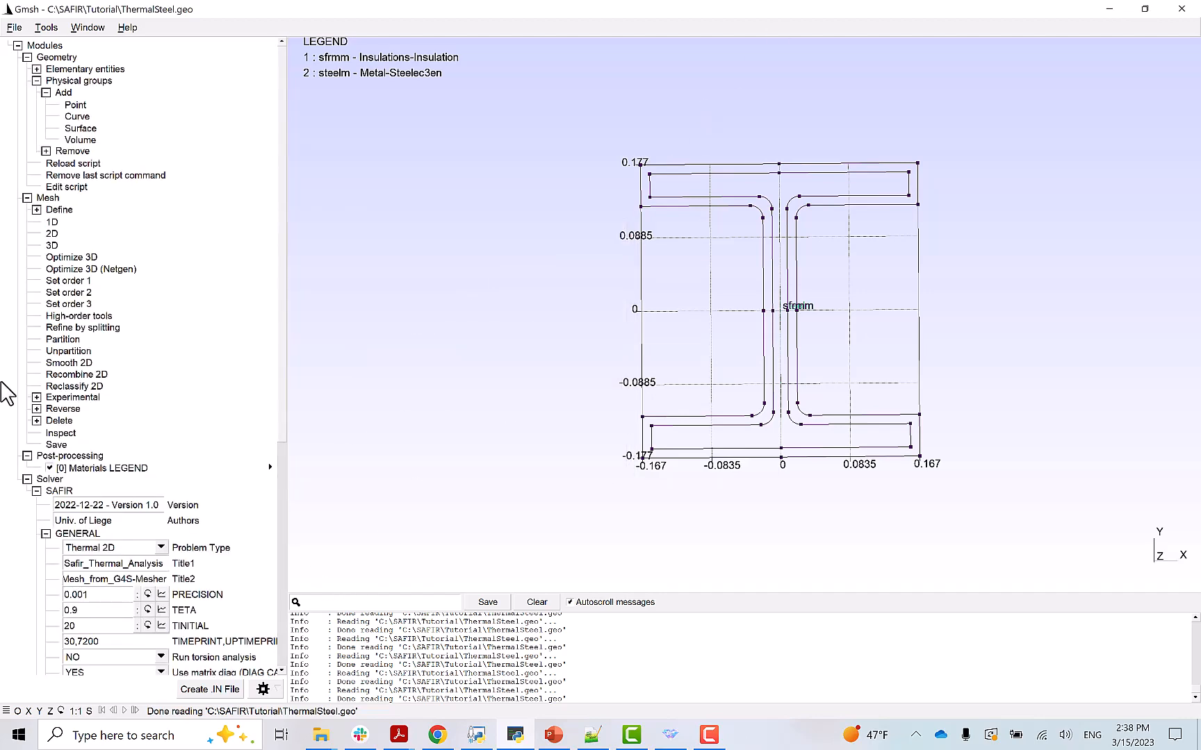
- Generate the 2D mesh of the insulated I-section, then refine it by splitting
left_click(27, 57)
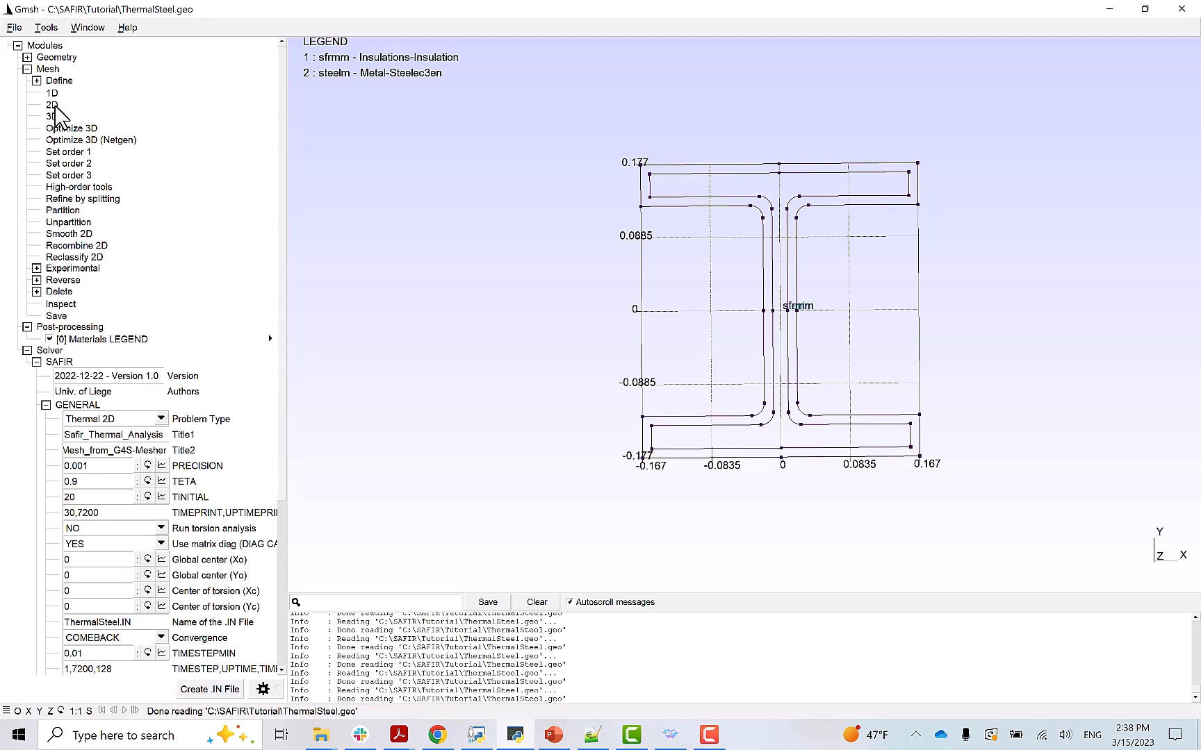
left_click(53, 105)
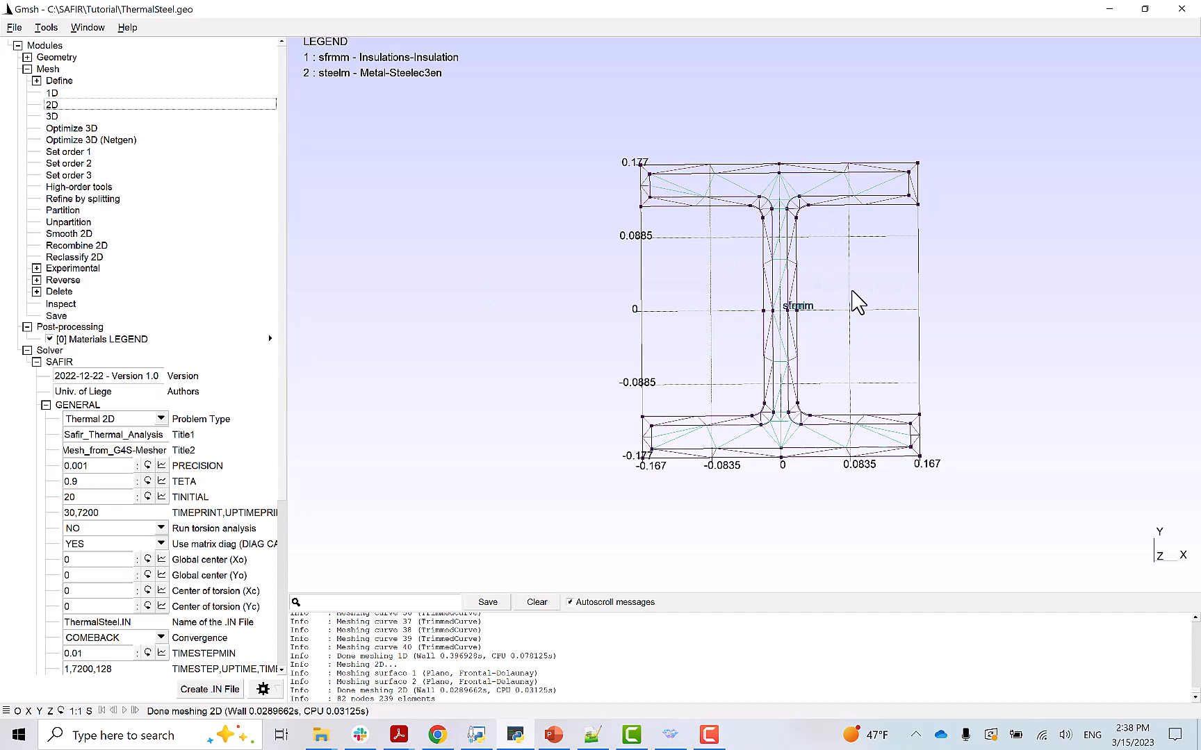
mouse_move(779, 321)
left_click(63, 199)
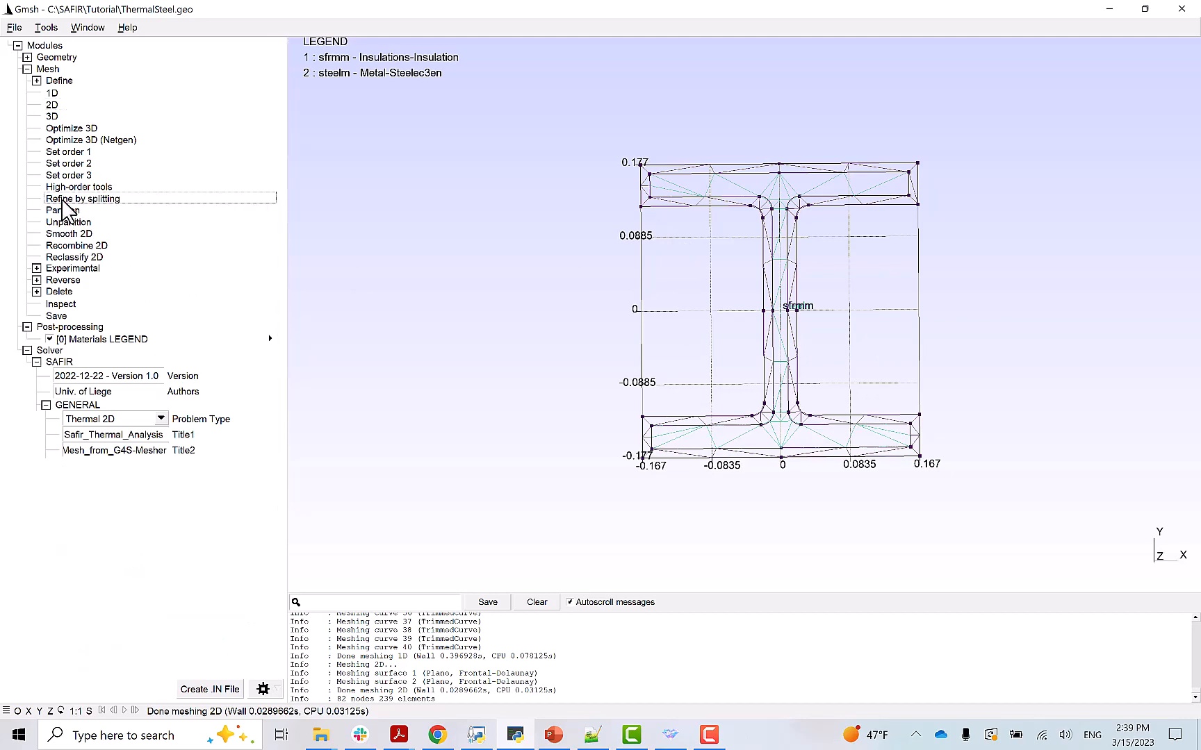
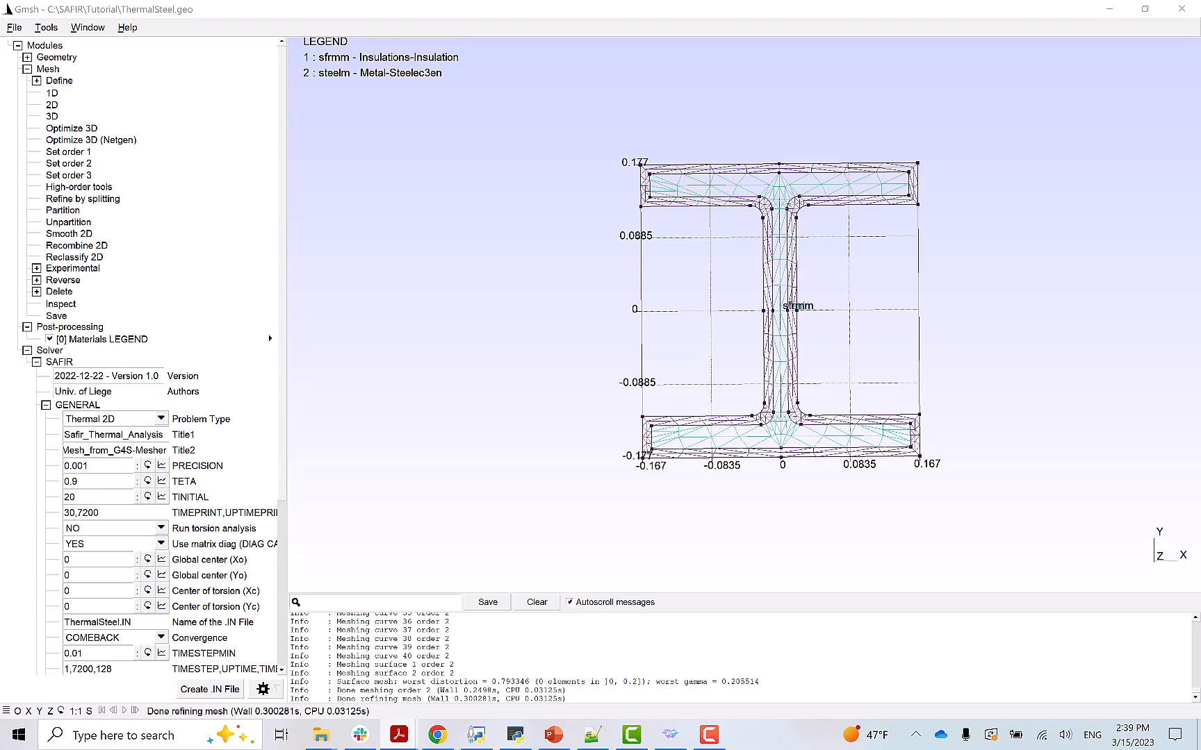
- Create the SAFIR input file ThermalSteel.IN from the meshed I-section and go to the Tutorial folder
left_click(27, 70)
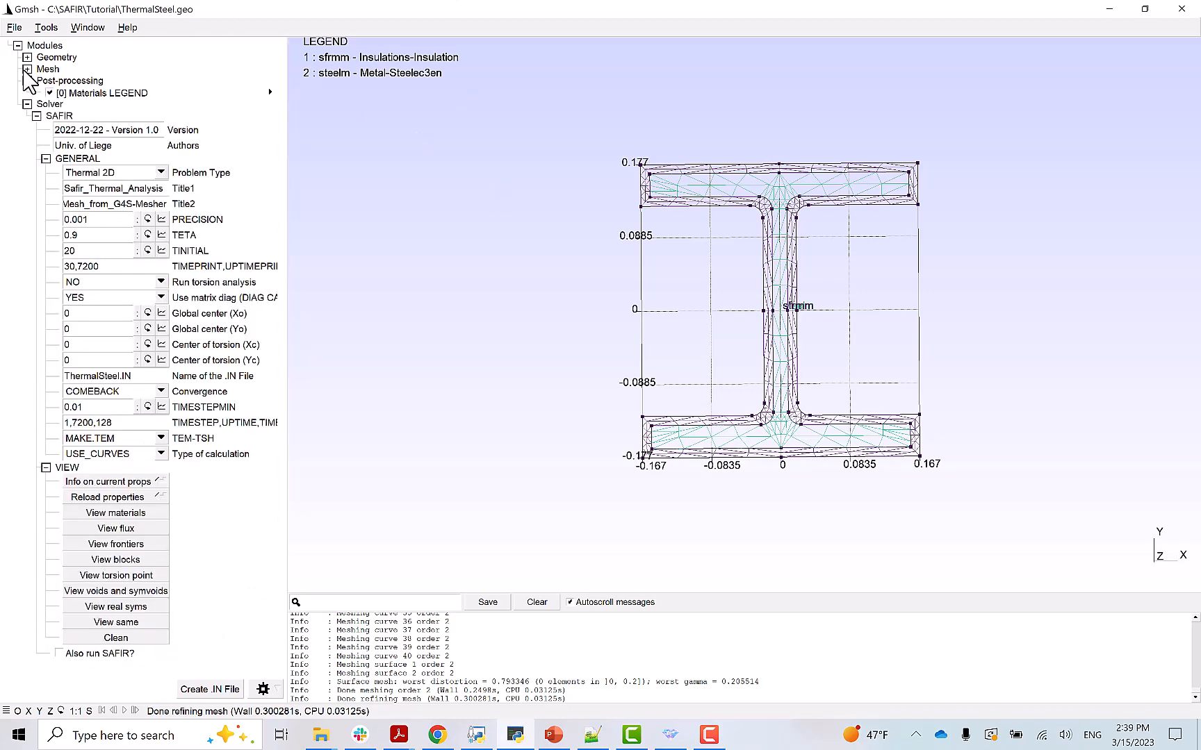
left_click(206, 690)
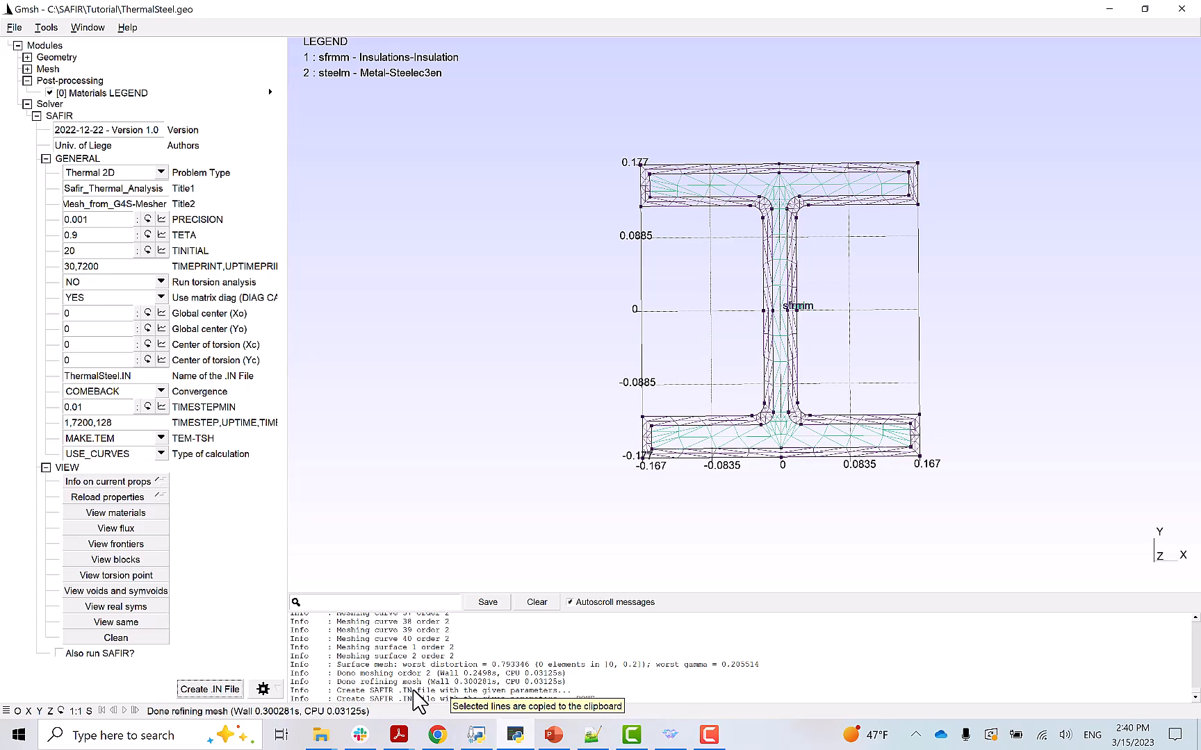
key("alt+Tab")
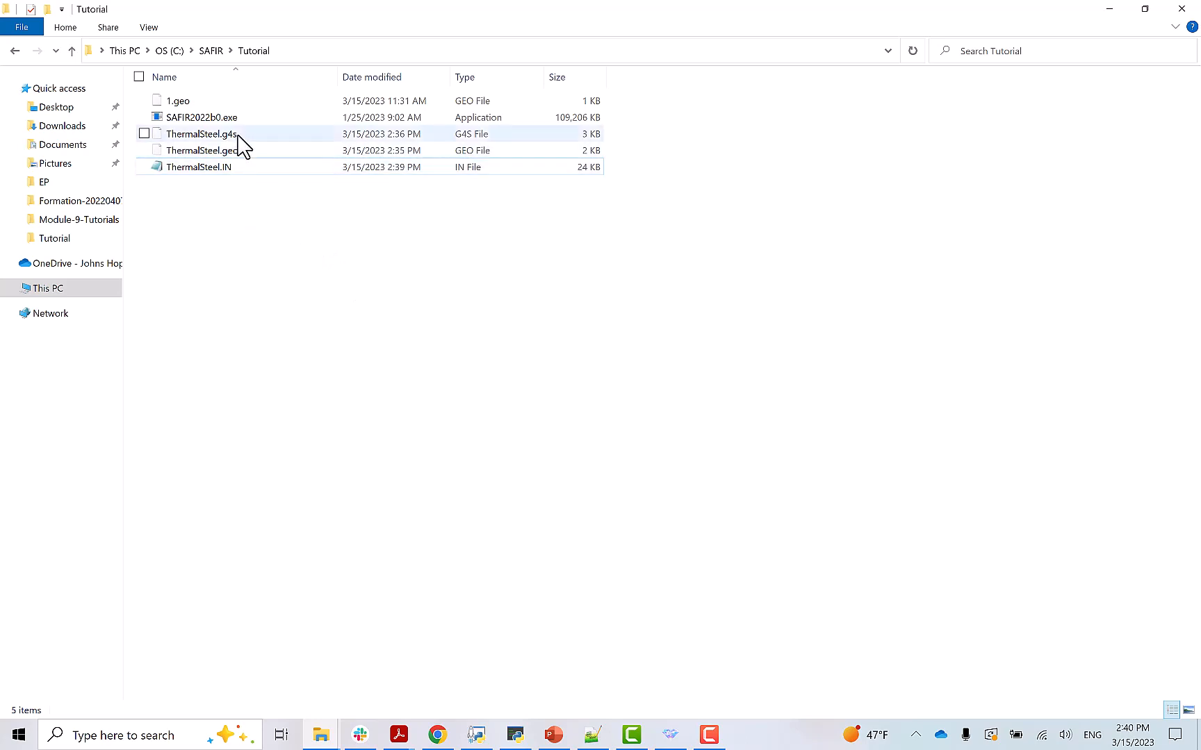
- Open ThermalSteel.IN in Notepad++ and review the INSULATION, STEELEC3EN materials and 7200 s time settings
left_click(204, 175)
right_click(203, 175)
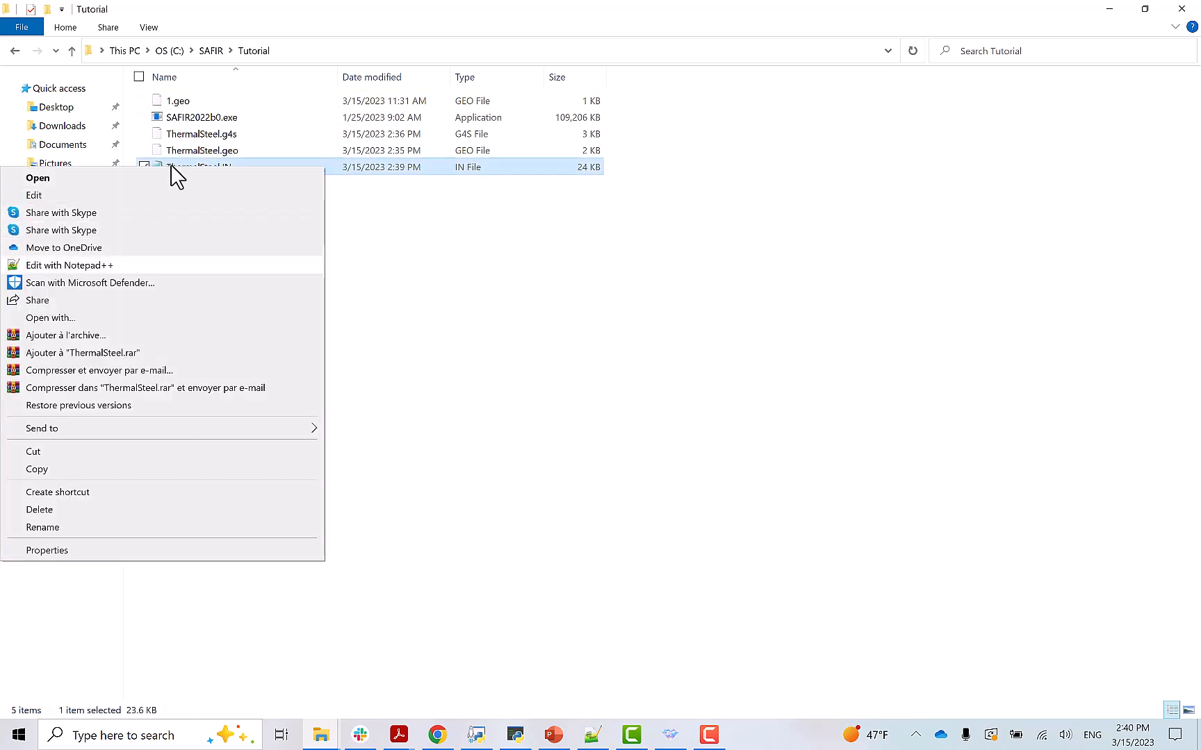
left_click(175, 178)
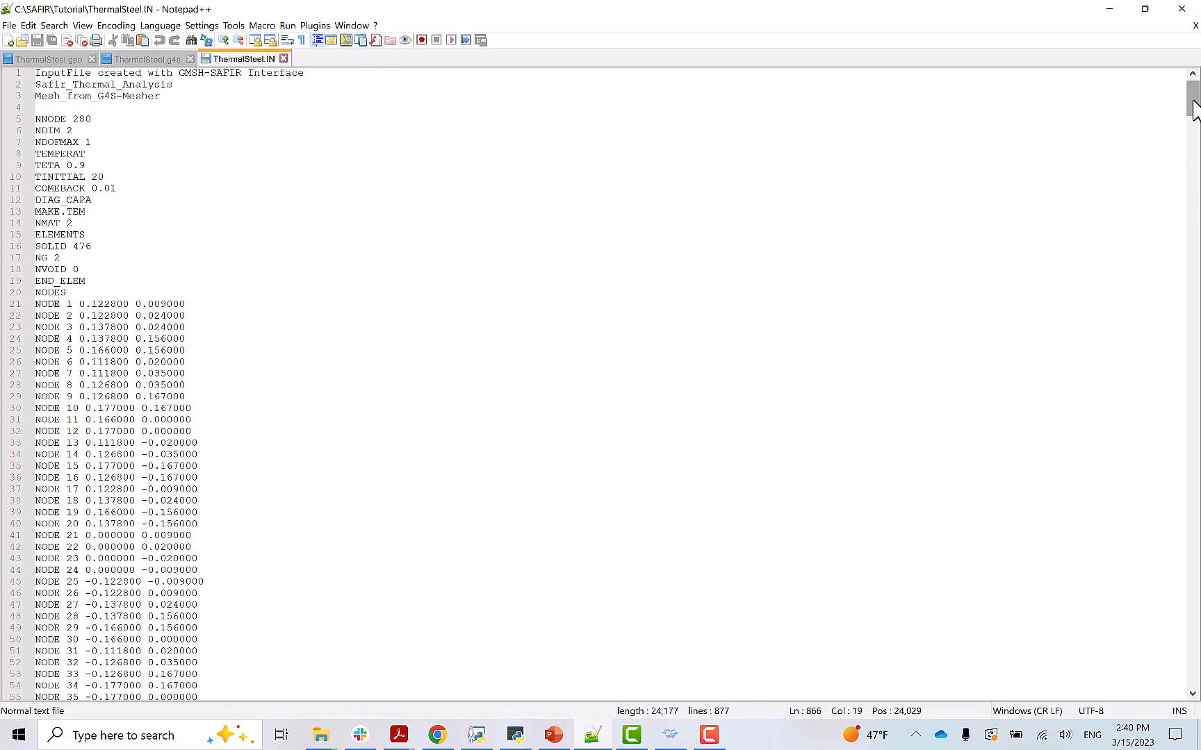
left_click_drag(1193, 101, 1195, 673)
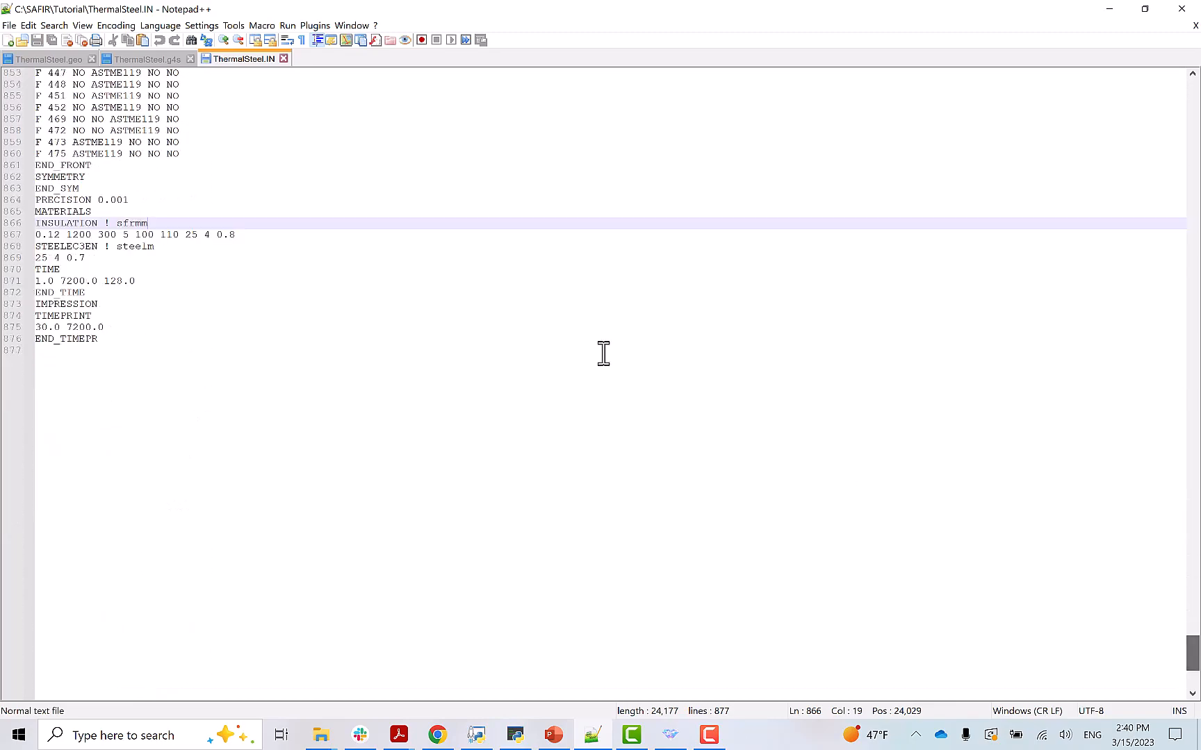
left_click_drag(109, 130, 161, 130)
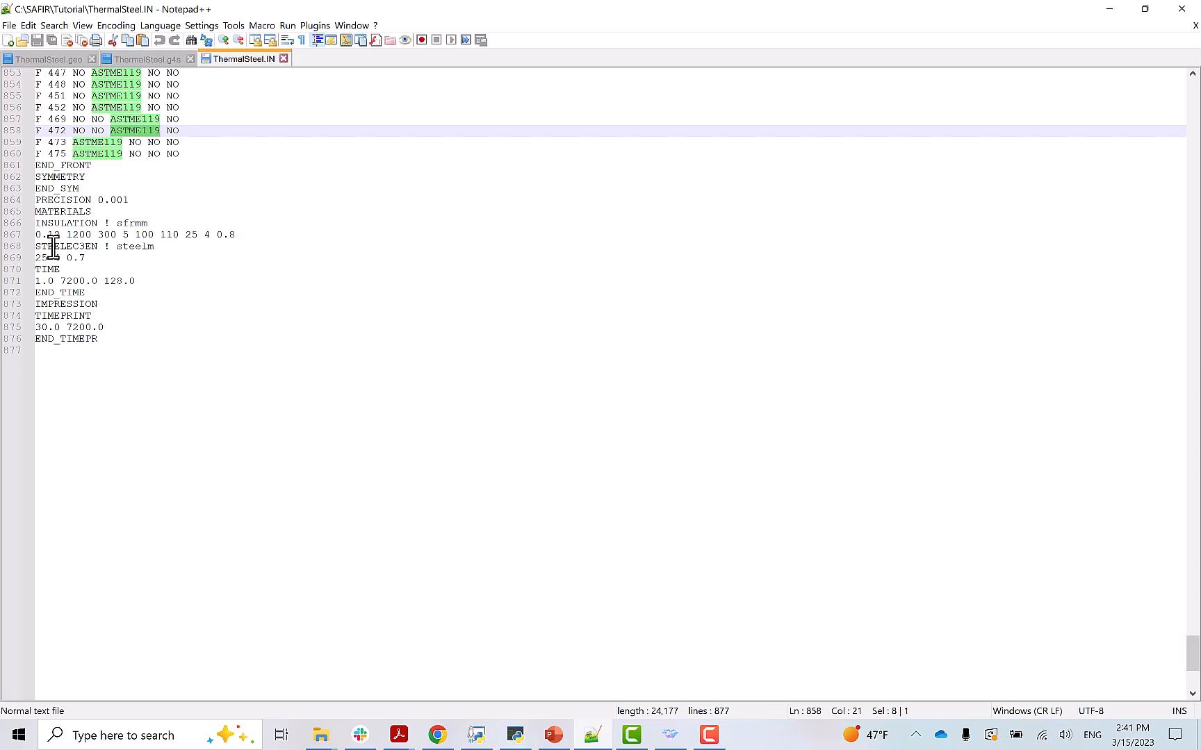
key("alt+Tab")
- Run SAFIR2022b0 on input 'ThermalSteel' and select the resulting .OUT, .TEM and .XML files
left_click(321, 328)
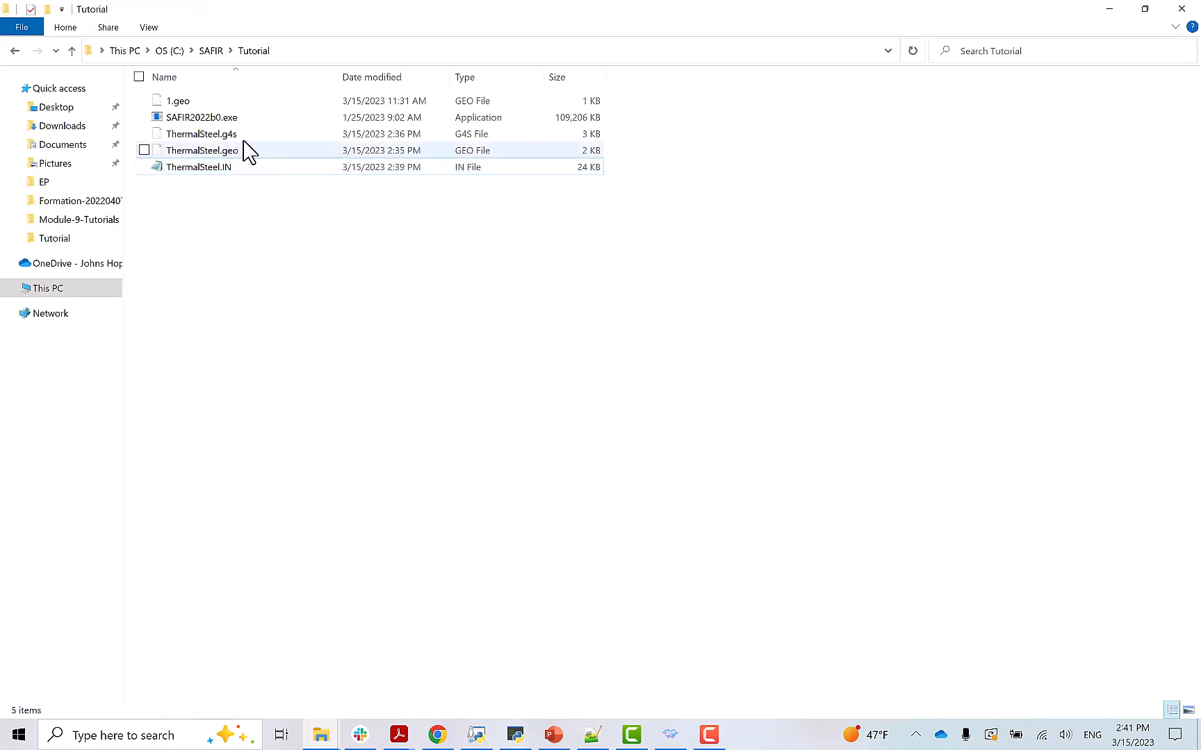
left_click(227, 117)
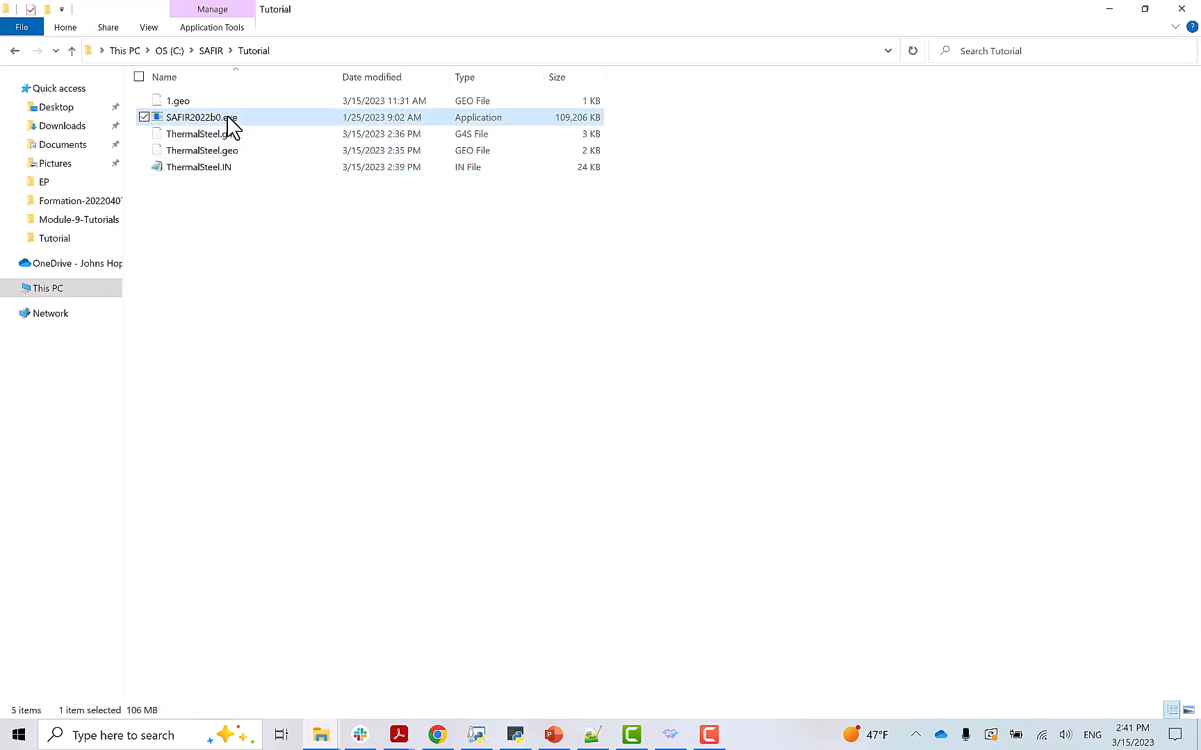
double_click(229, 119)
left_click_drag(237, 104, 339, 209)
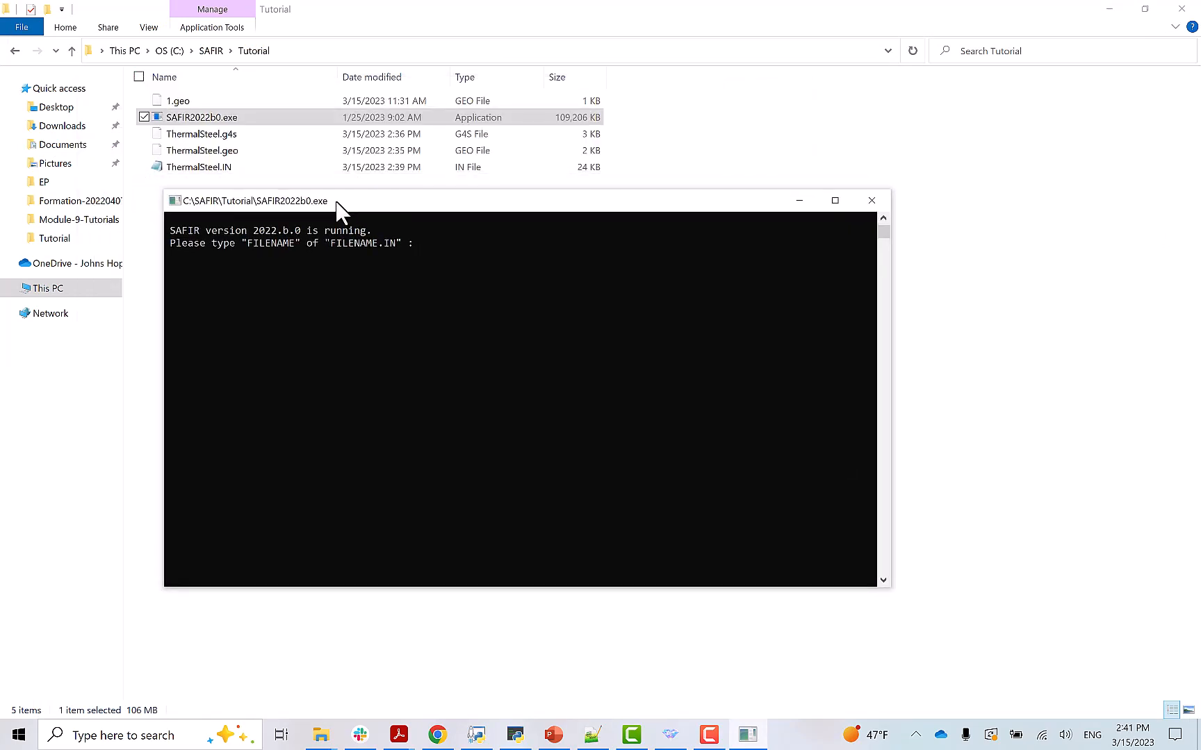
type("ThermalSteel")
key("Return")
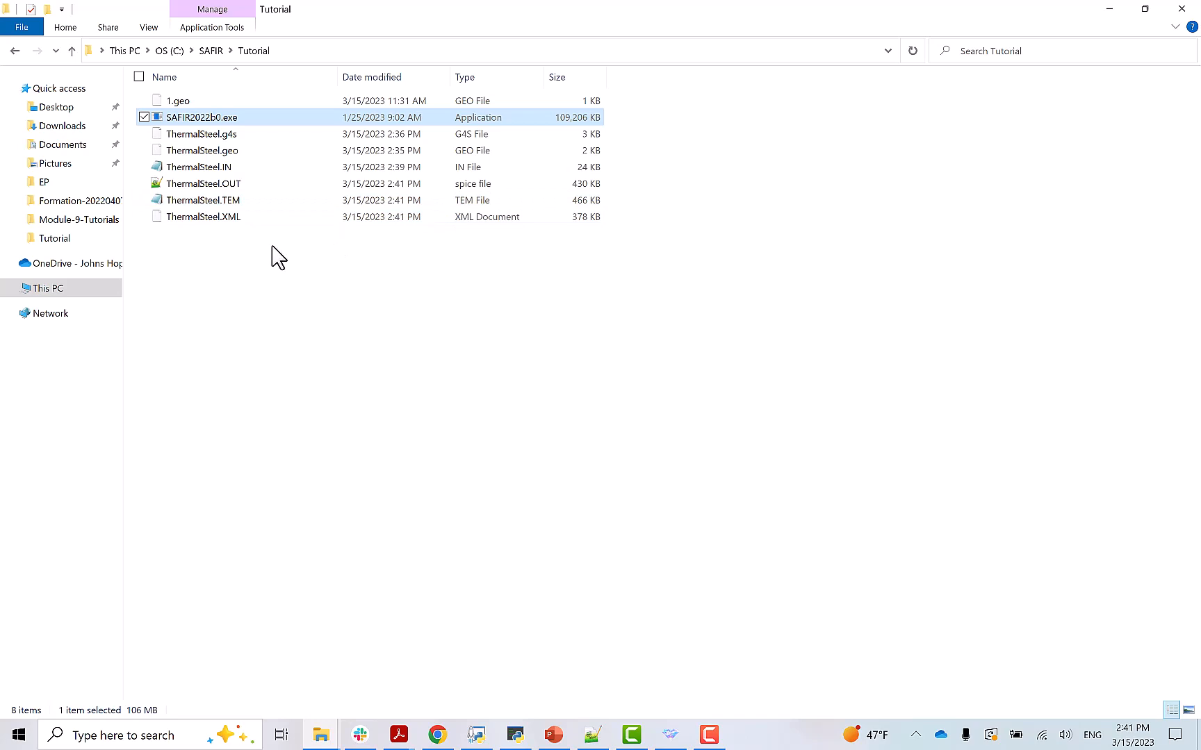
left_click_drag(206, 240, 197, 187)
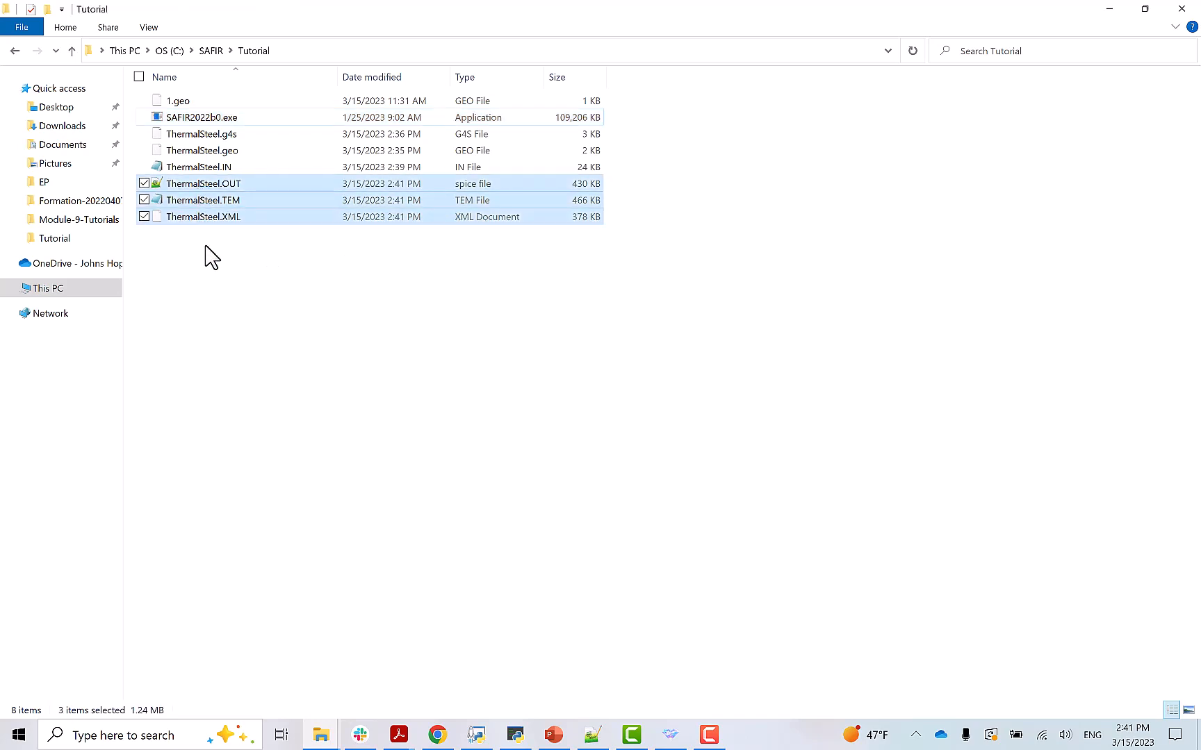
- Inspect ThermalSteel.OUT in Notepad++, checking node 1 at 240.2 in the 2688 s block
left_click(209, 194)
left_click_drag(209, 195, 335, 287)
key("alt+Tab")
scroll(337, 287, "up", 12)
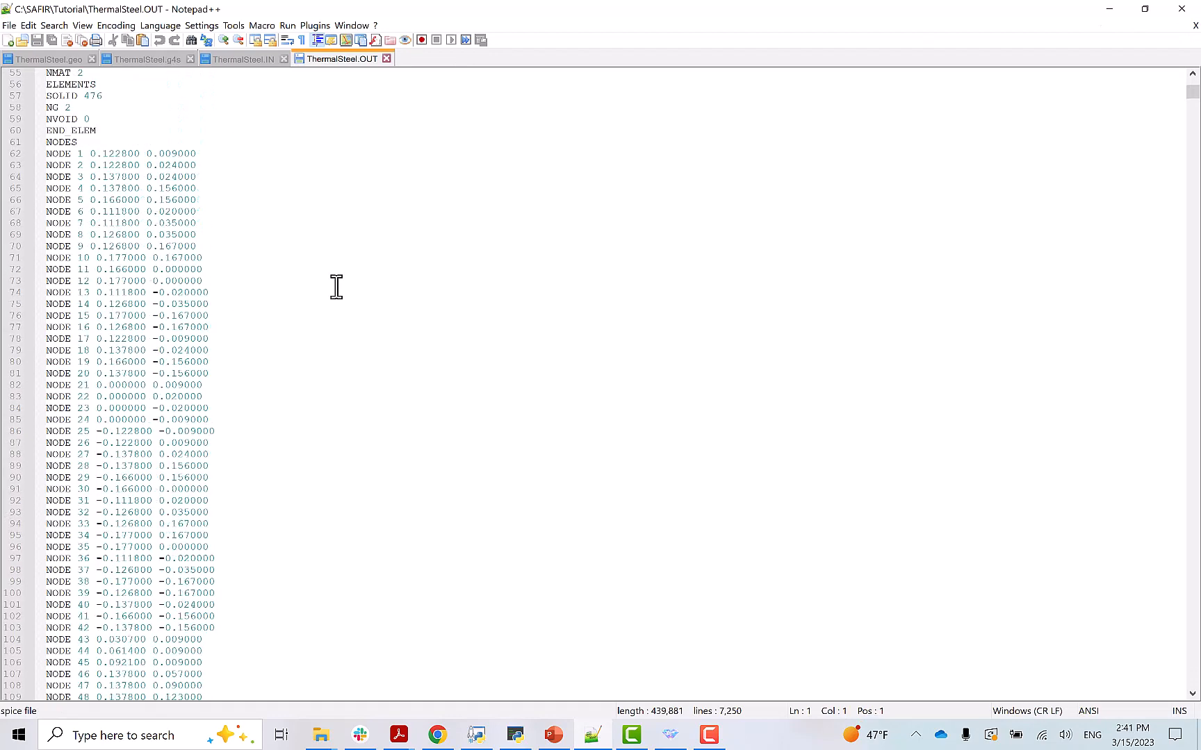
scroll(336, 287, "up", 6)
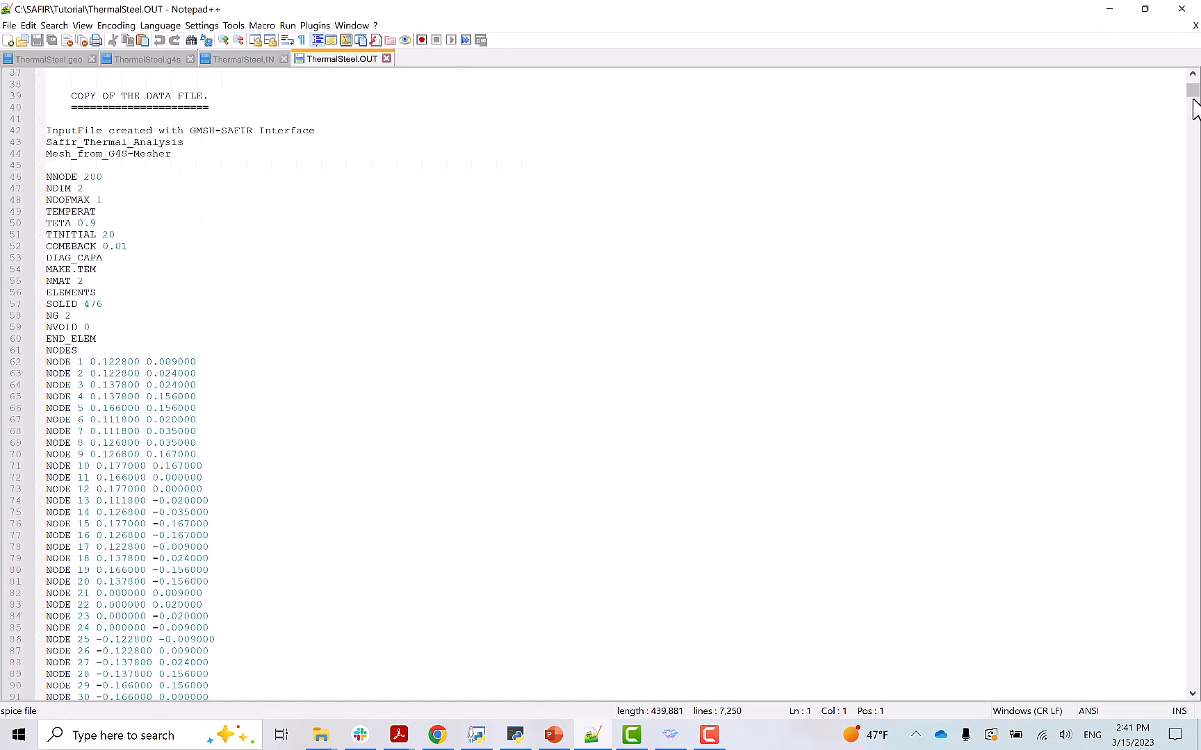
left_click_drag(1193, 92, 1194, 489)
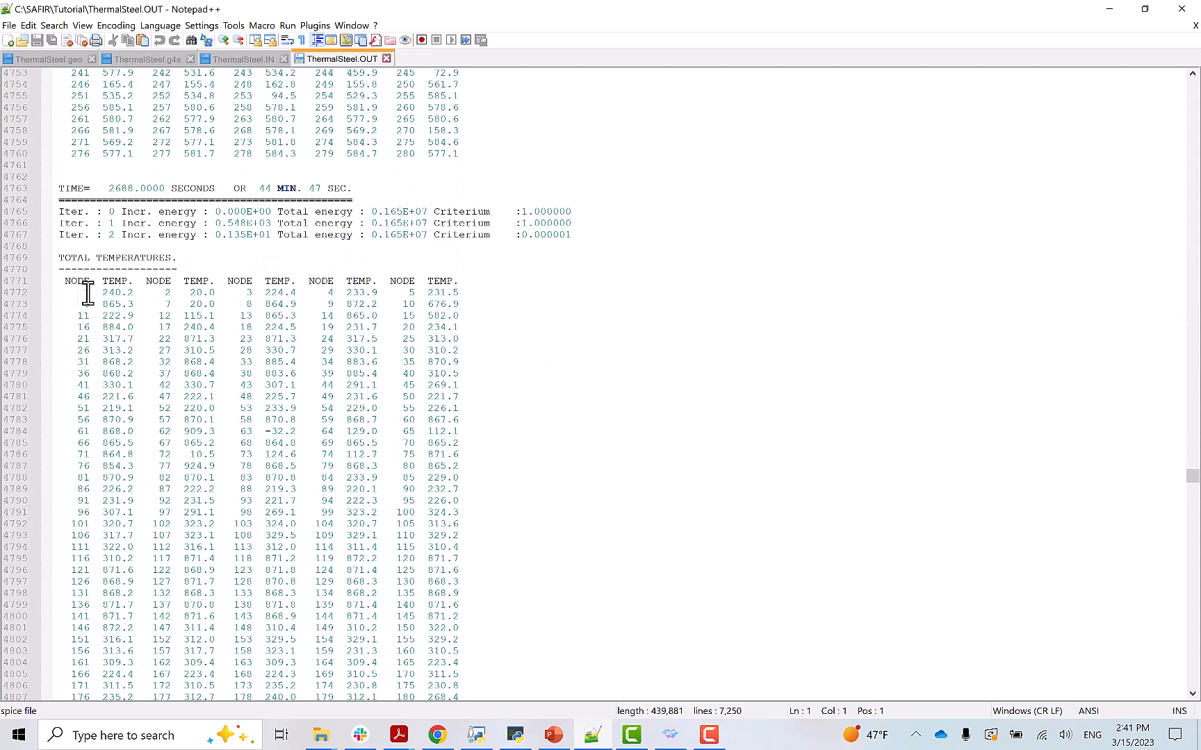
left_click_drag(102, 293, 132, 295)
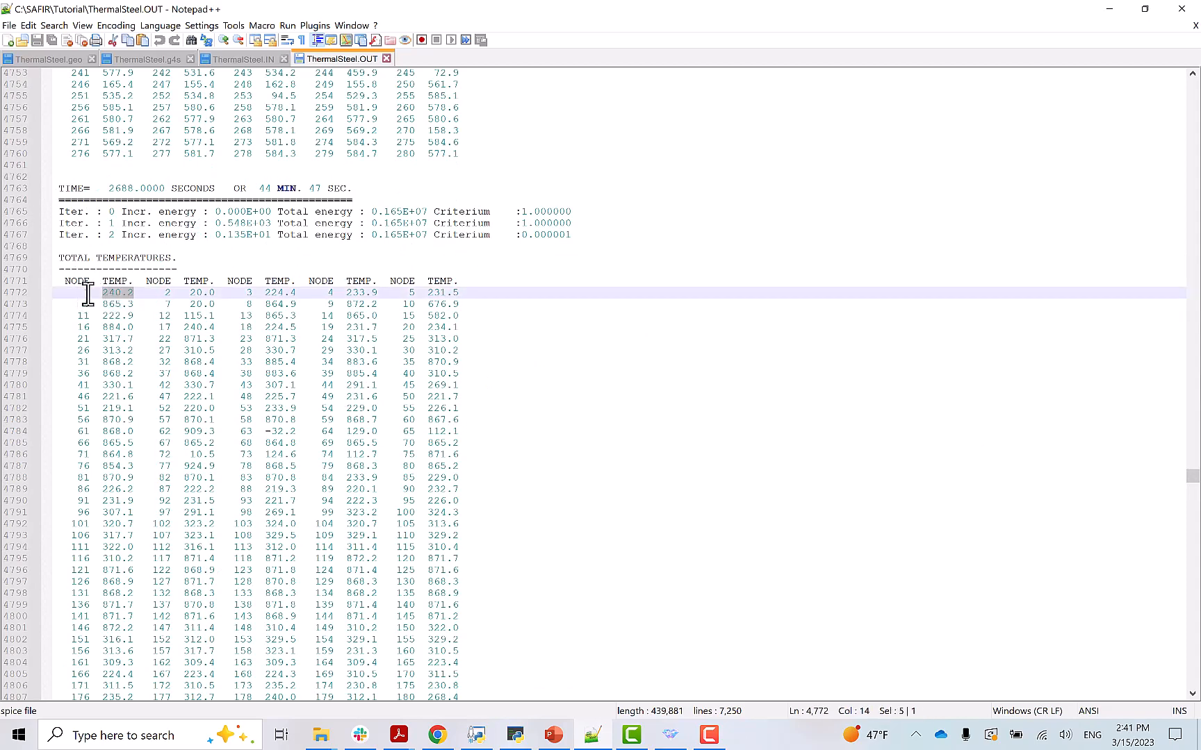
left_click_drag(110, 188, 168, 189)
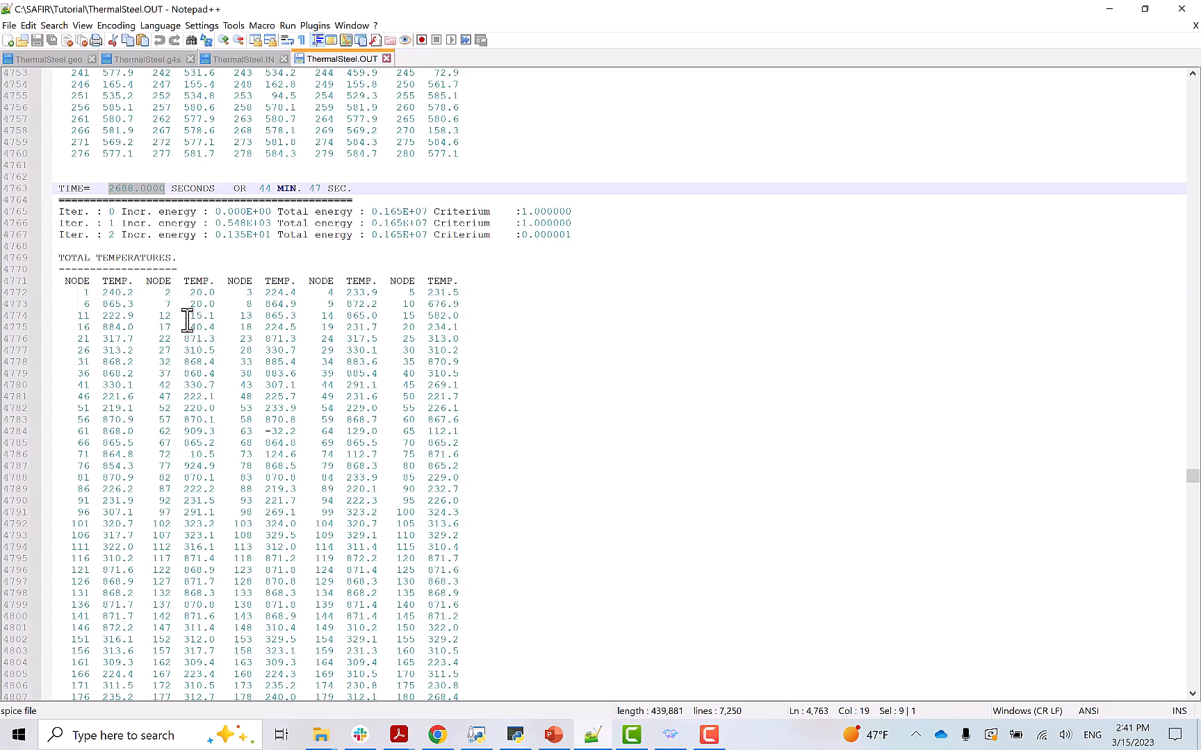
left_click(1110, 9)
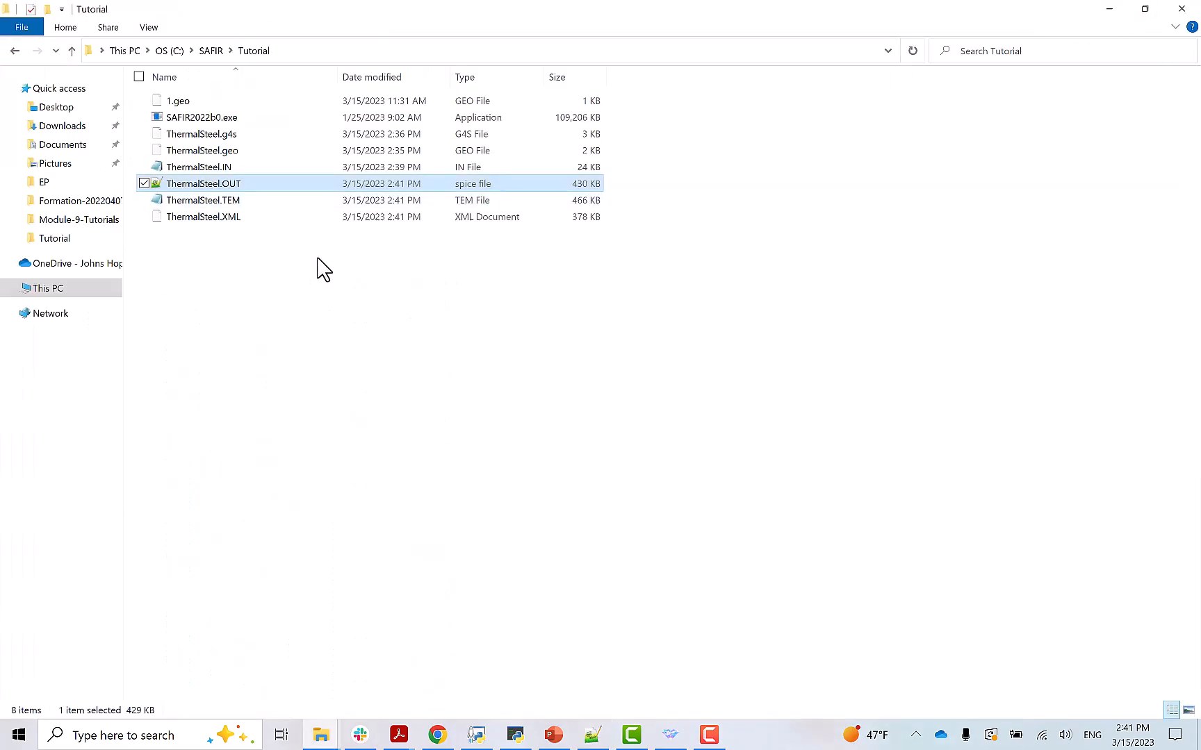
- Load the ThermalSteel.XML results into Diamond
left_click(264, 267)
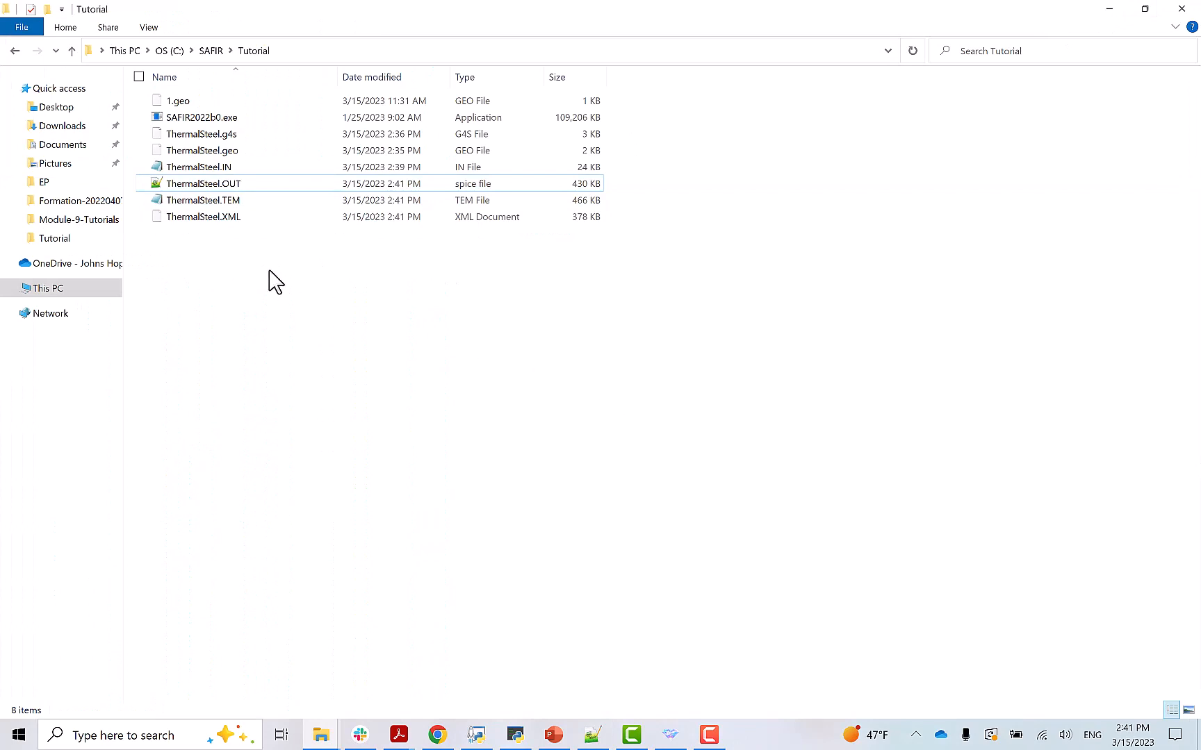
left_click(670, 735)
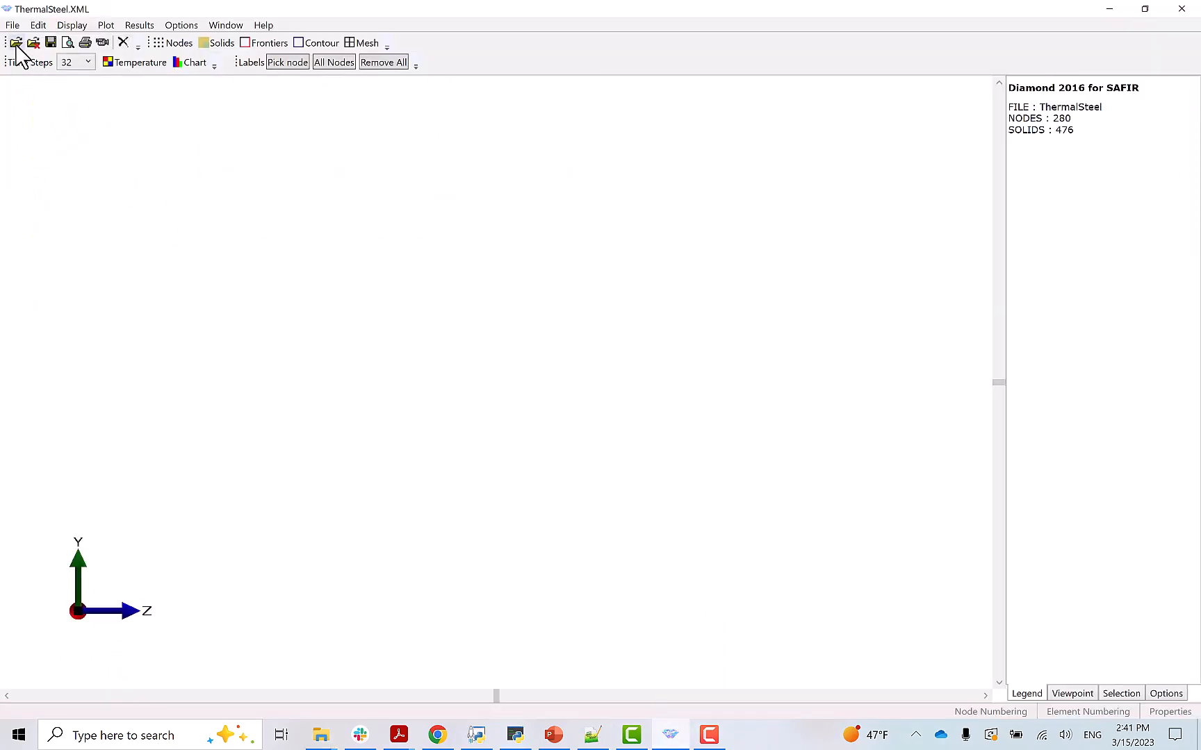
left_click(15, 44)
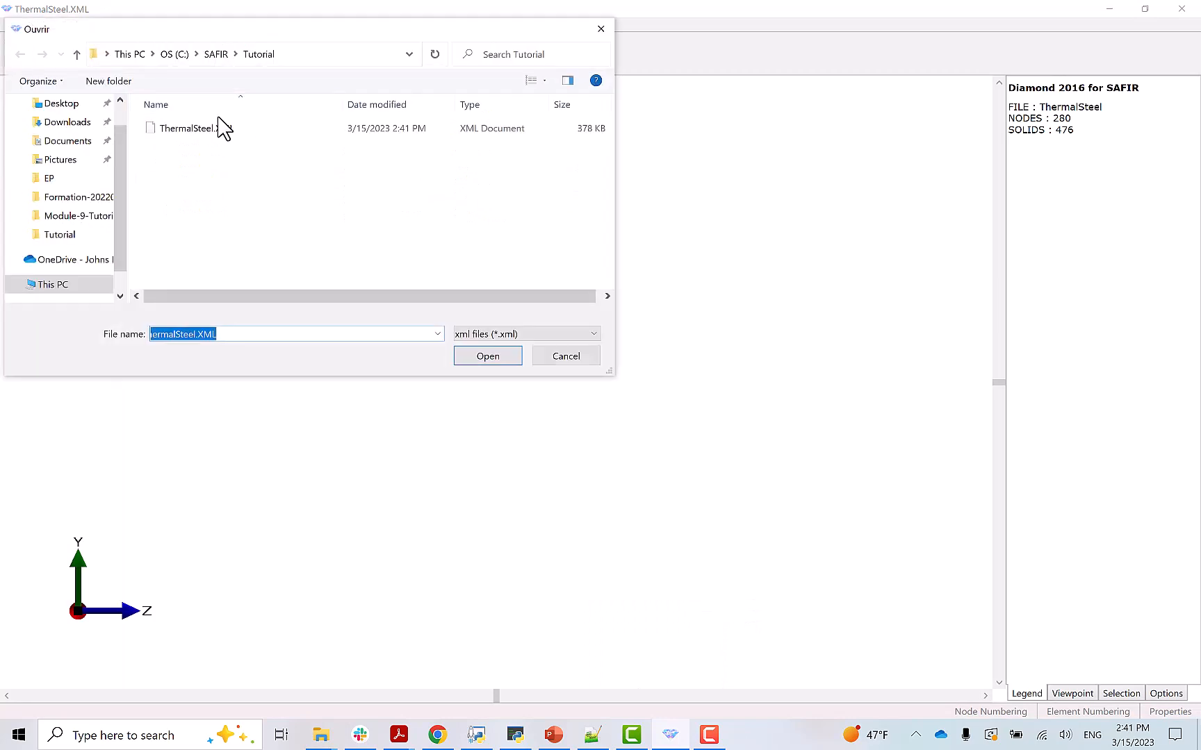
double_click(201, 134)
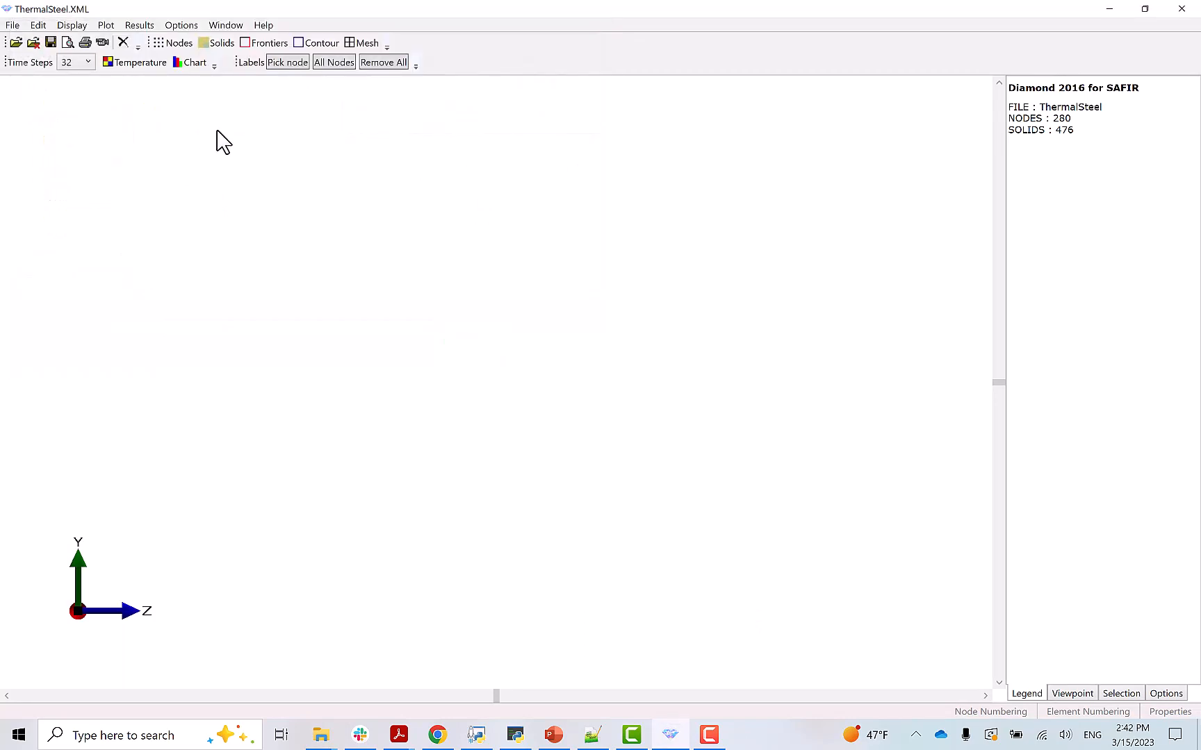
- Display the I-section as solids with material borders, material colours, mesh and fire boundaries
left_click(223, 43)
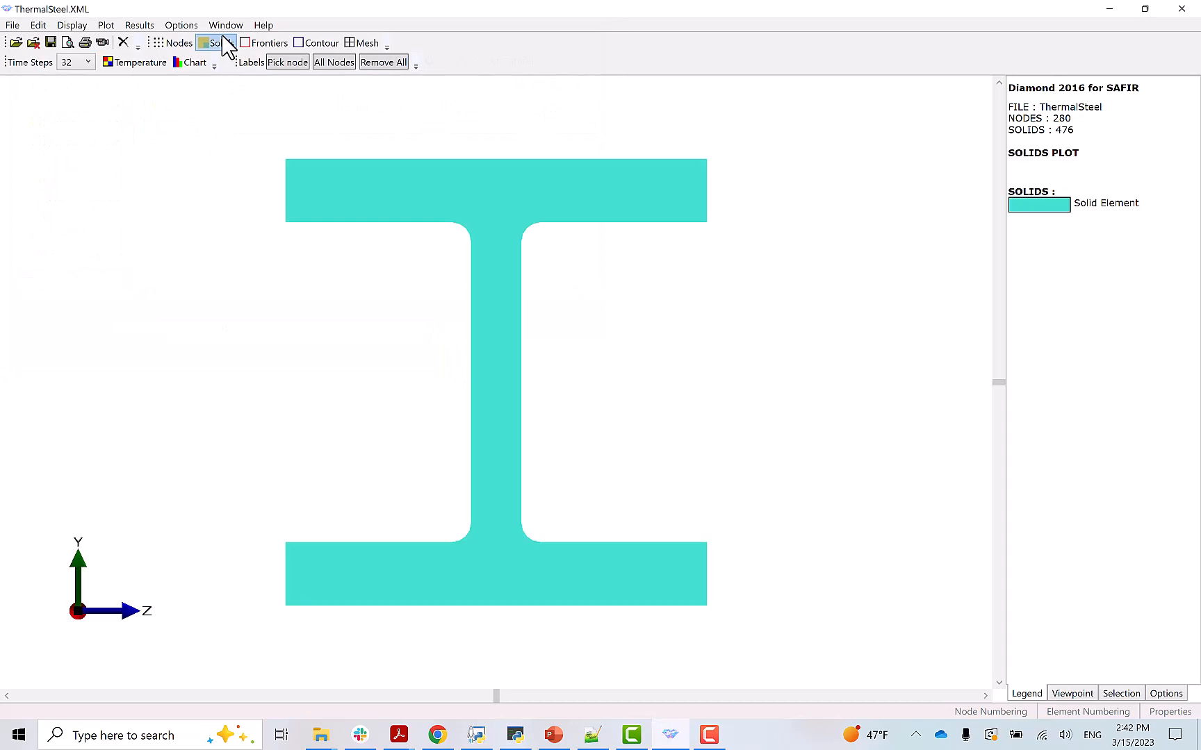
left_click(316, 43)
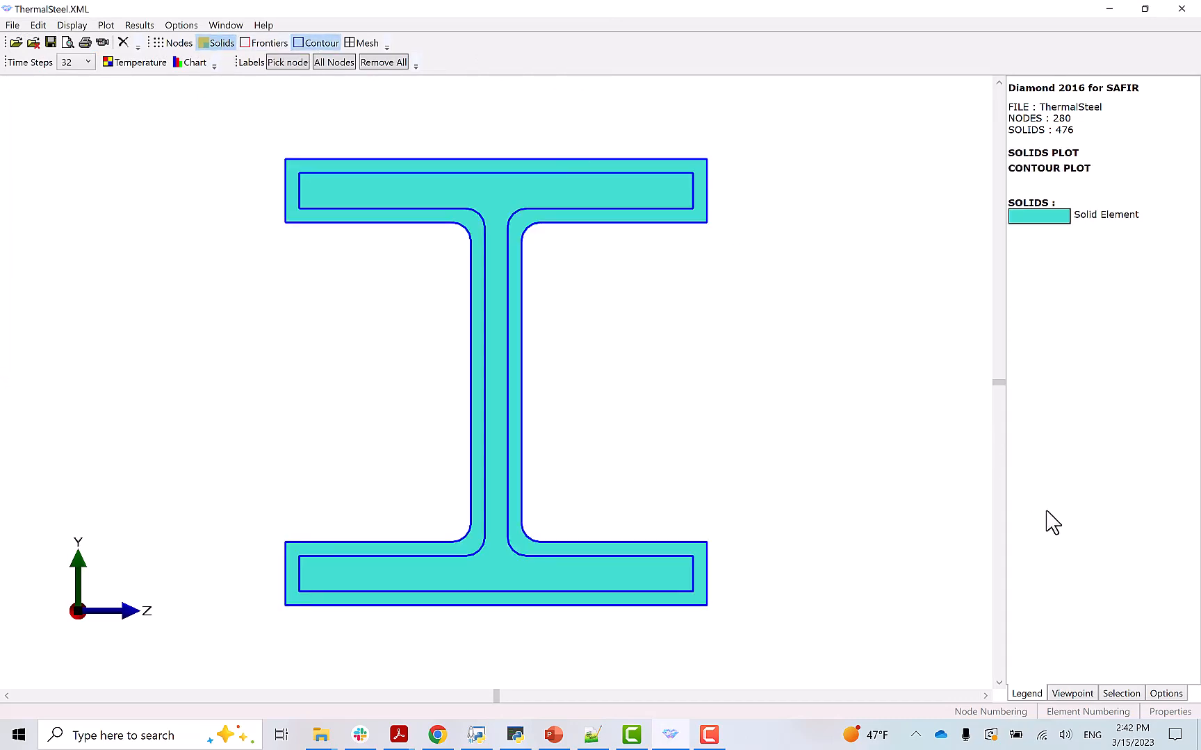
left_click(1170, 712)
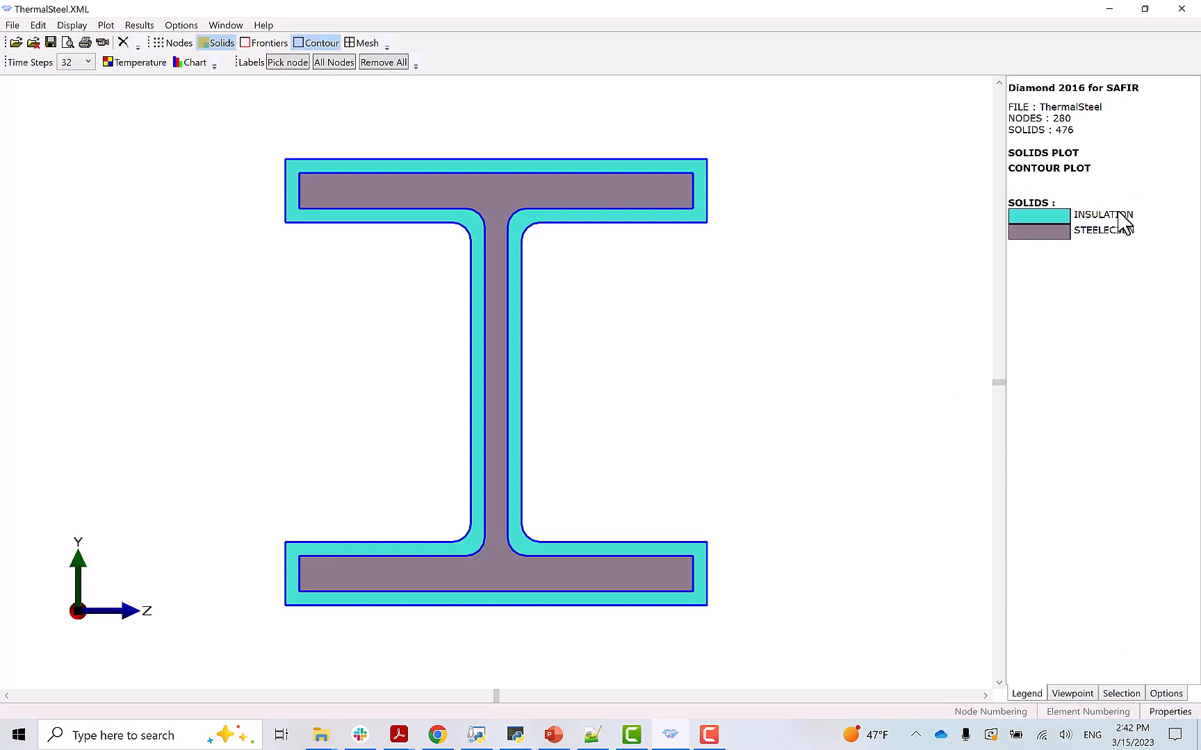
left_click(358, 43)
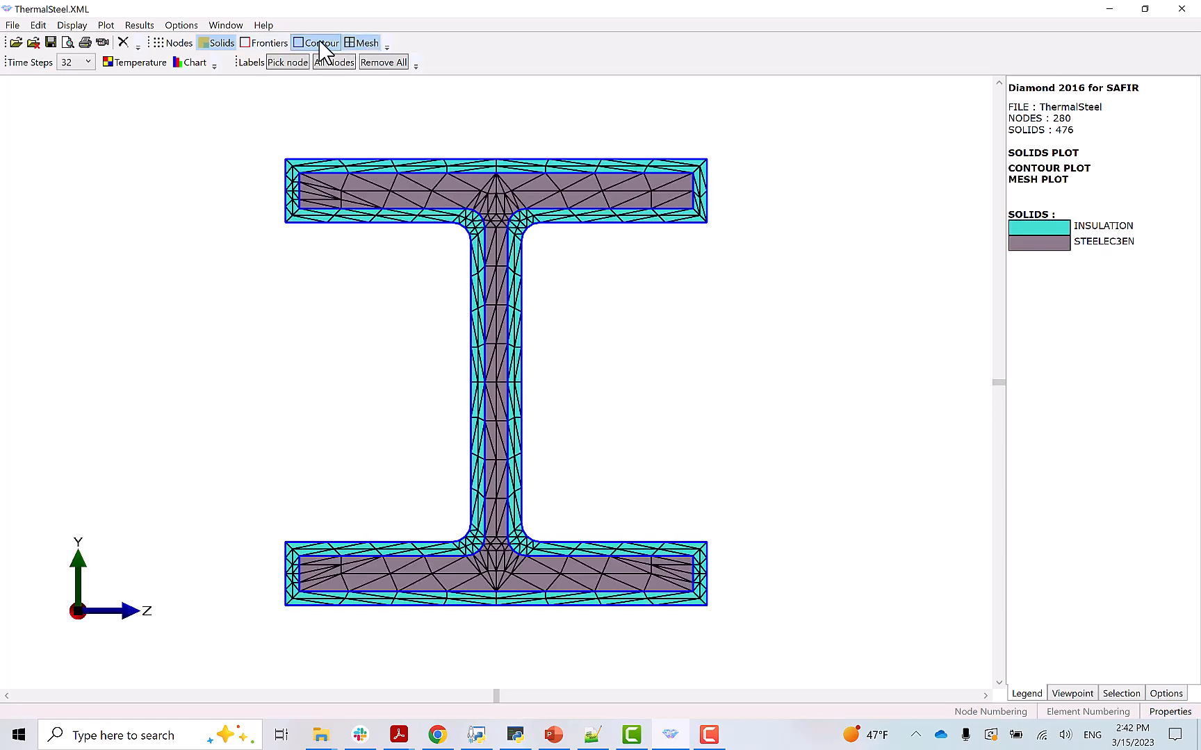
left_click(265, 44)
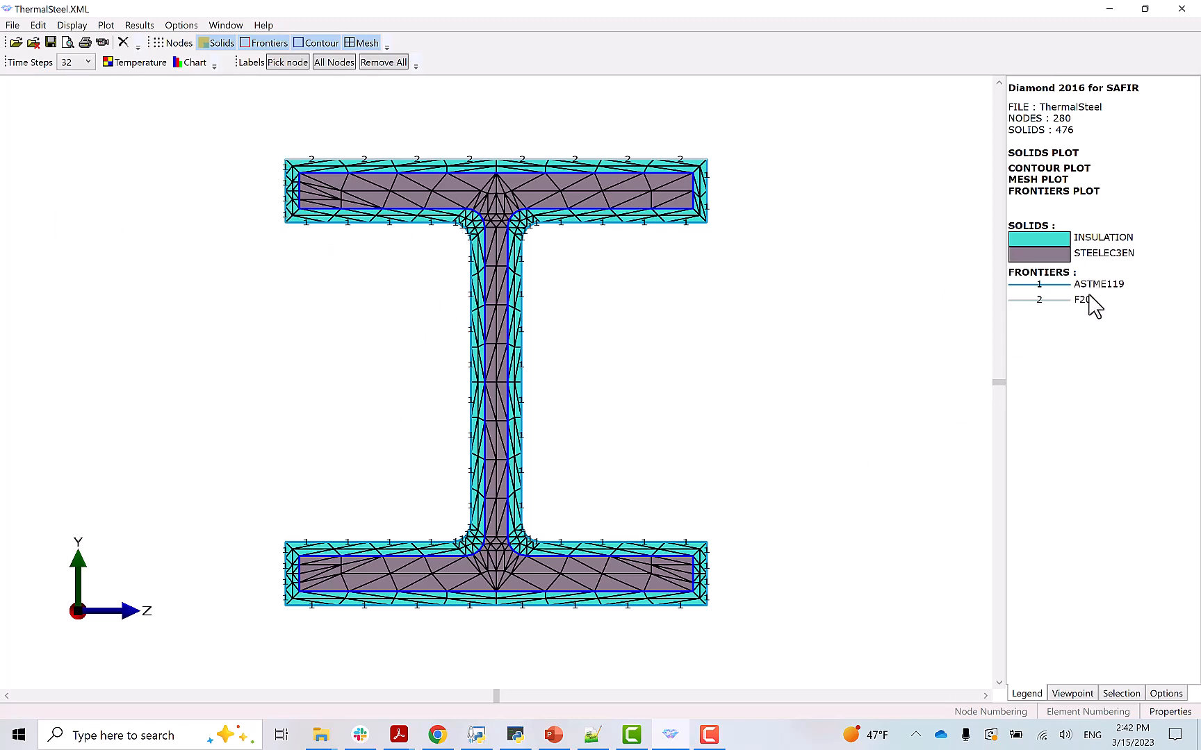
left_click(220, 43)
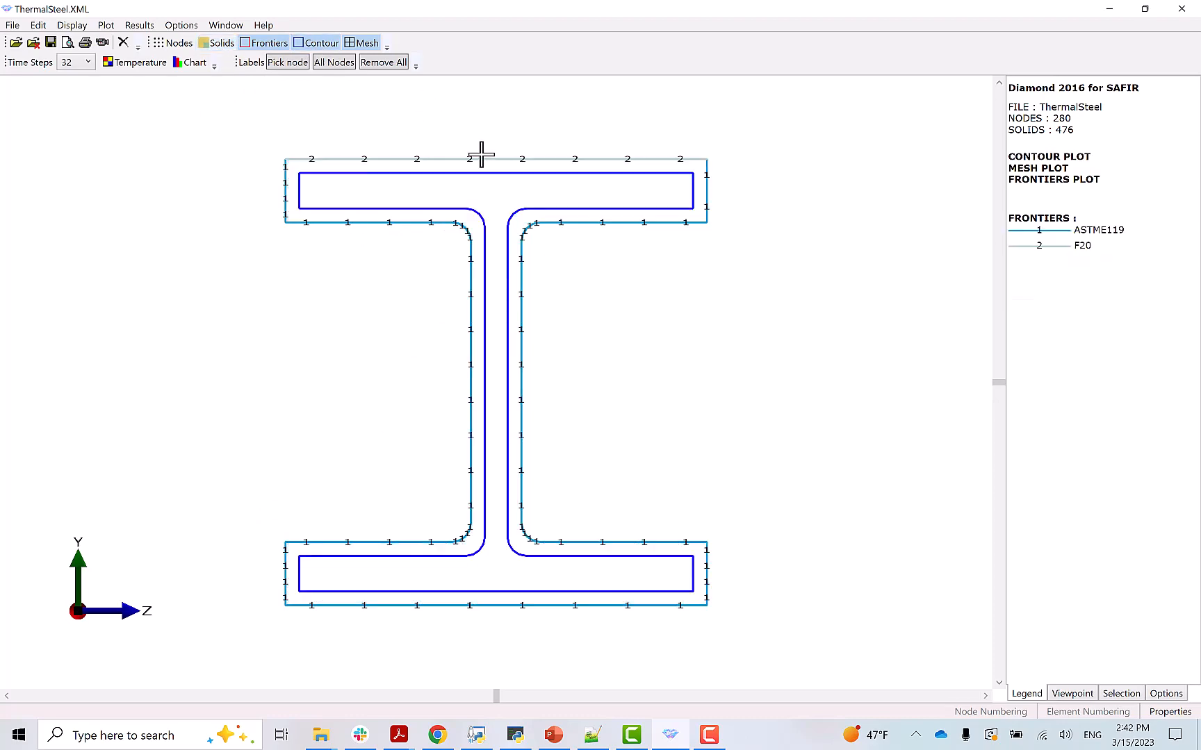
left_click(218, 44)
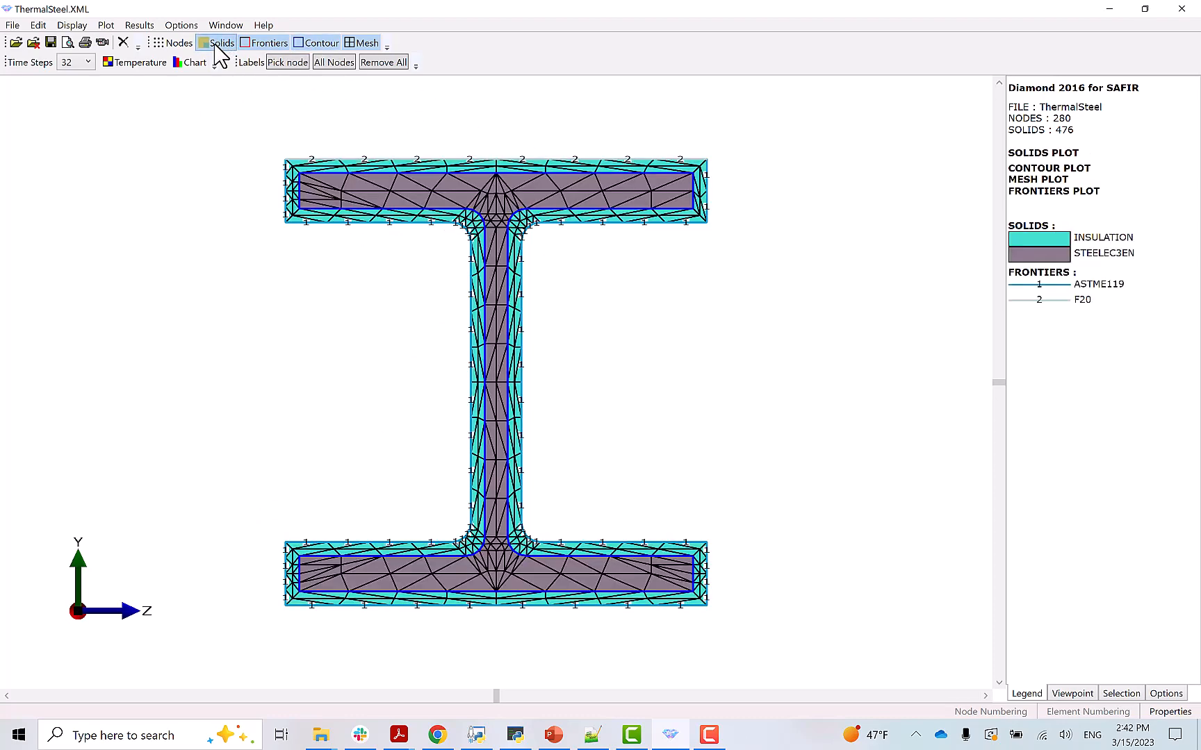
- Show temperature contours without mesh and advance the time step from 64 to 2816 sec
left_click(128, 61)
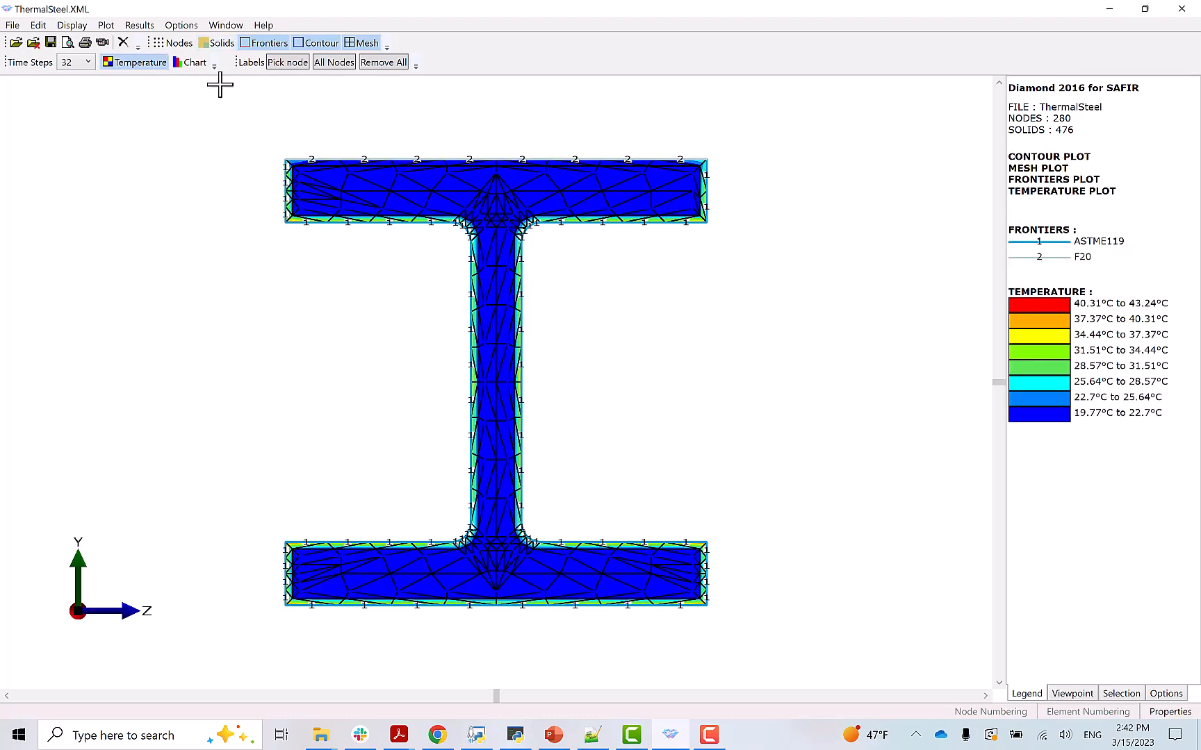
left_click(369, 44)
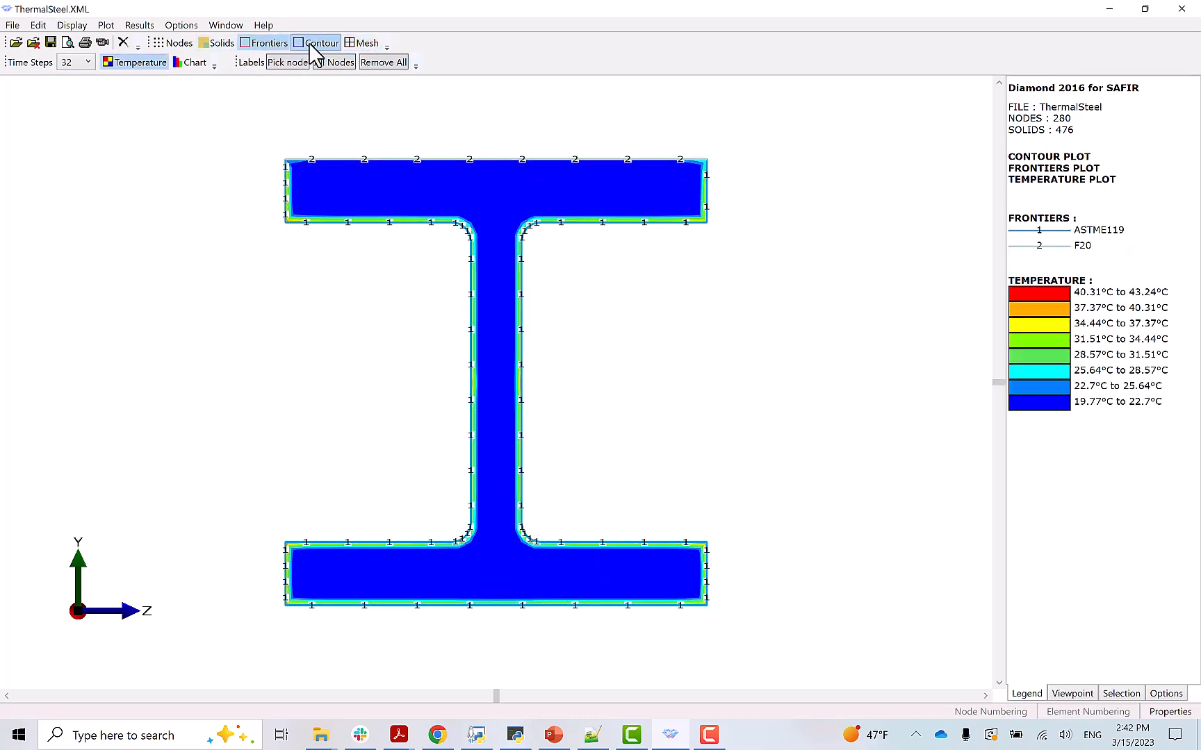
left_click(88, 62)
left_click(80, 91)
key("Down")
key("Down")
key("Down")
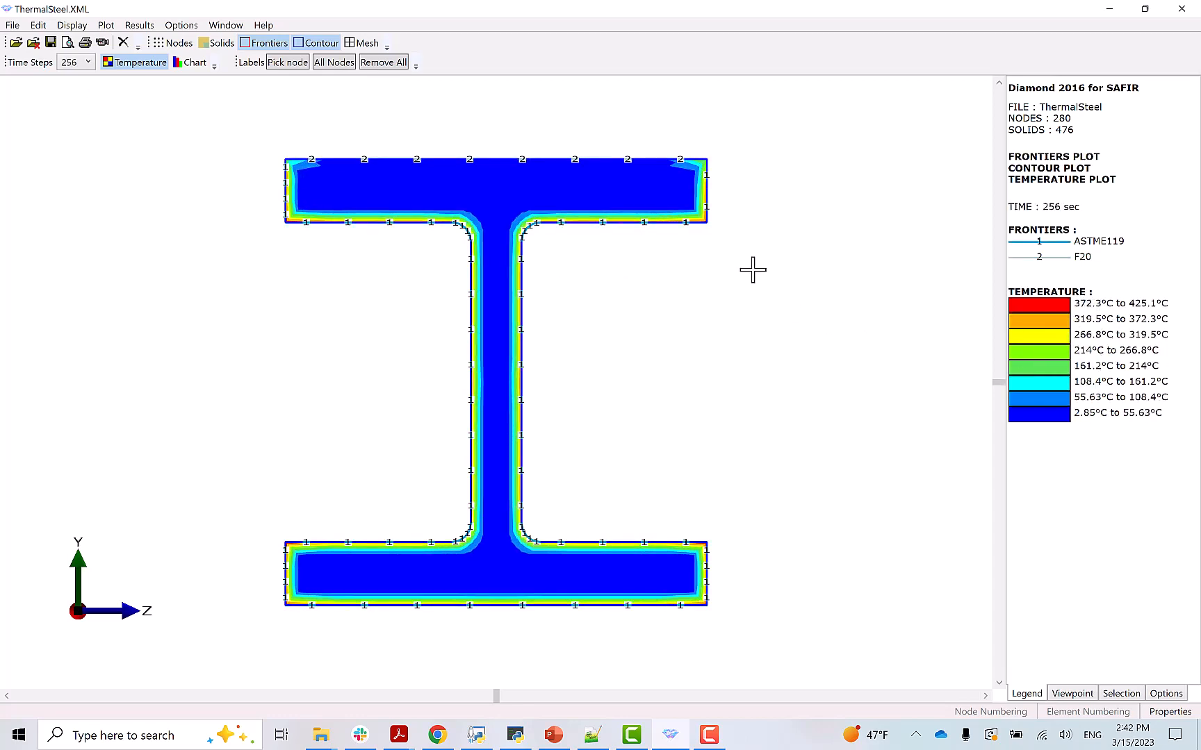
key("Down")
key("Down")
key("Down")
key("Down")
key("Down")
key("Down")
key("Down")
key("Down")
key("Down")
key("Down")
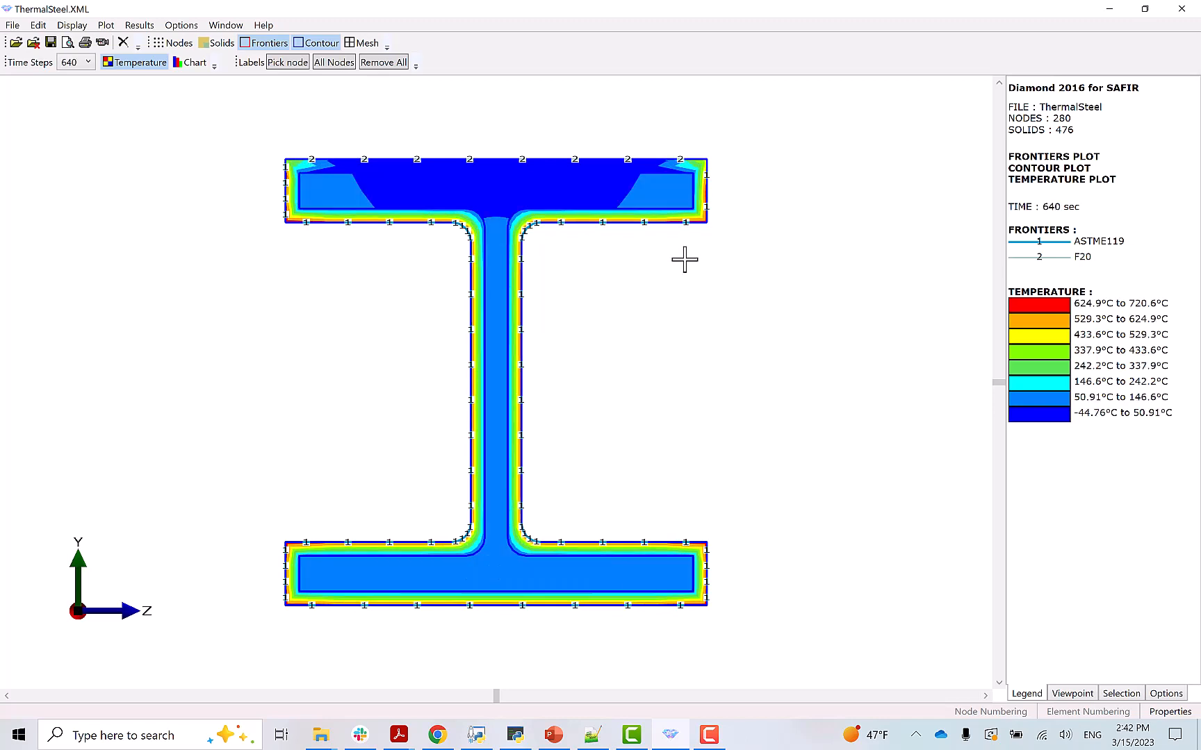
key("Down")
key("Down")
key("Down")
key("Down")
key("Down")
key("Down")
key("Down")
key("Down")
key("Down")
key("Down")
key("Down")
key("Down")
key("Down")
key("Down")
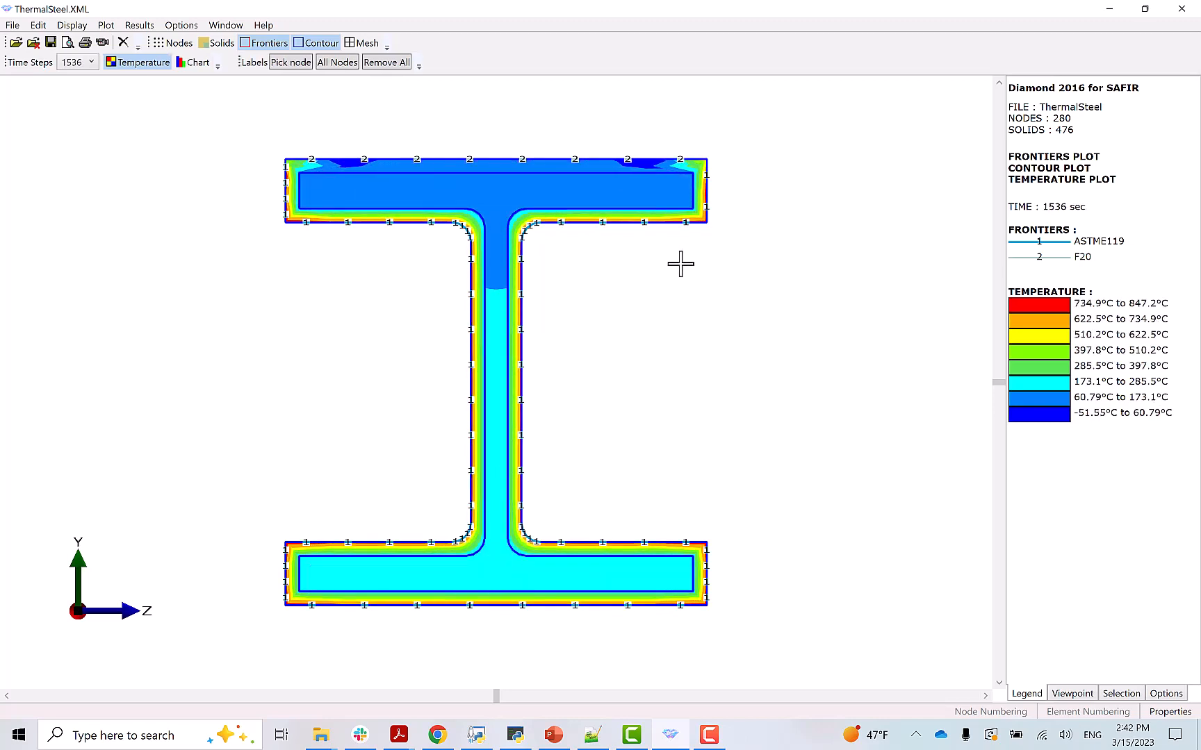
key("Down")
key("Down")
key("Down")
key("Down")
key("Down")
key("Down")
key("Down")
key("Down")
key("Down")
key("Down")
key("Down")
key("Down")
key("Down")
key("Down")
key("Down")
key("Down")
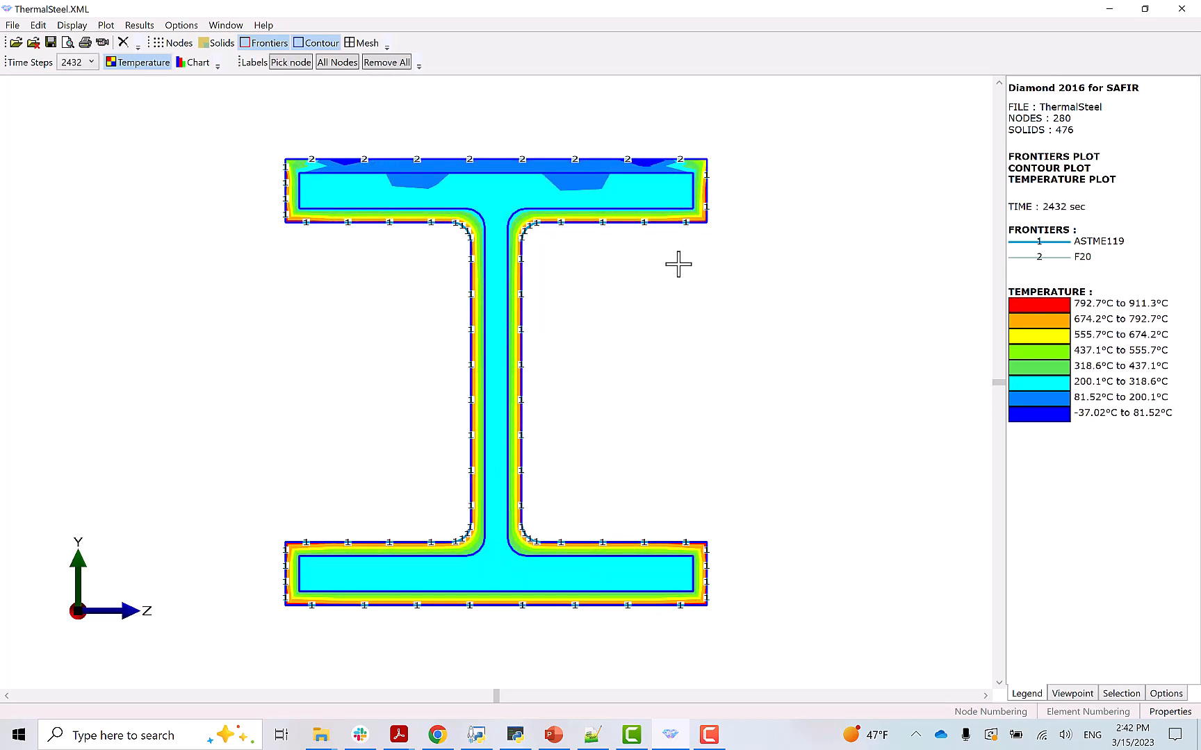
- Apply a user-defined temperature scale from 100 to 700 °C with 6 colours
left_click(1164, 694)
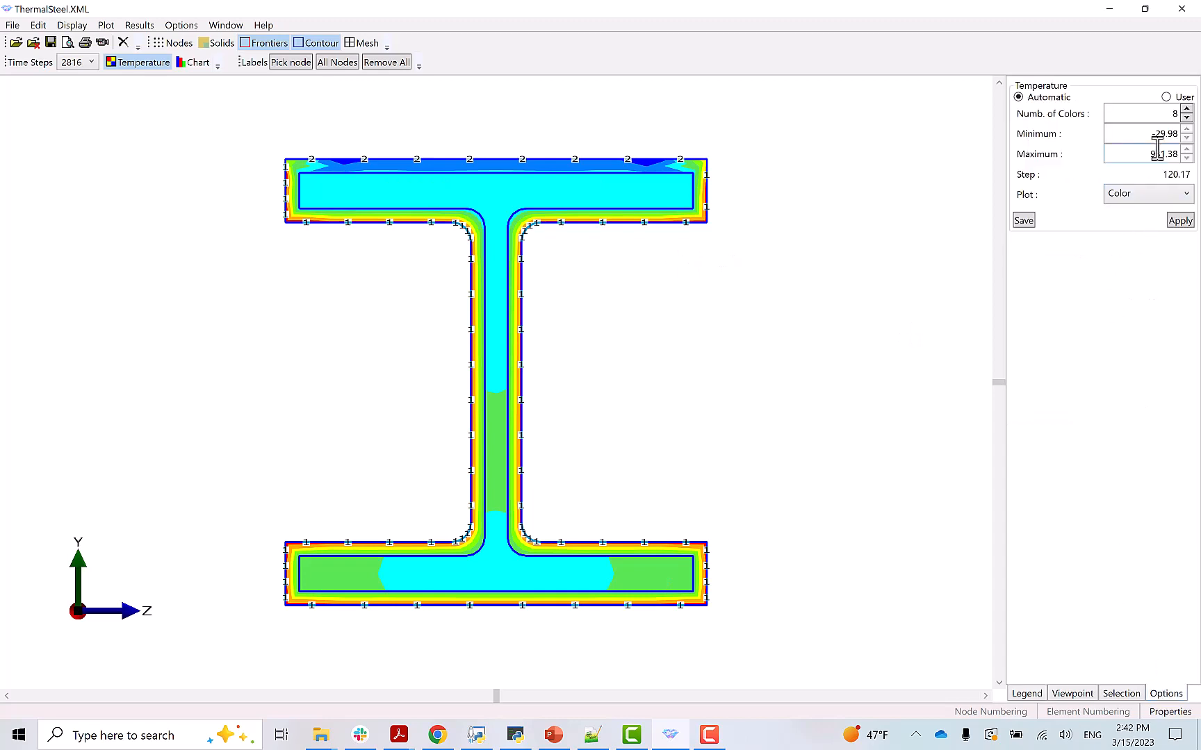
left_click(1166, 97)
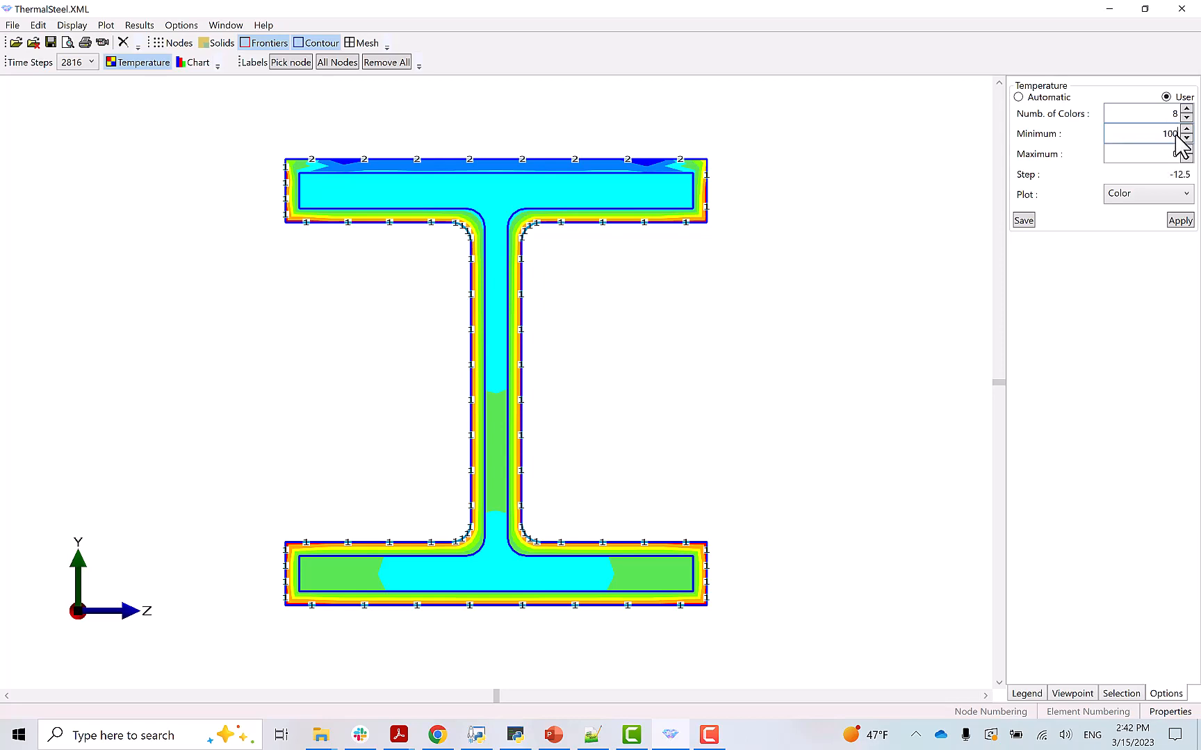
key("Tab")
left_click(1186, 117)
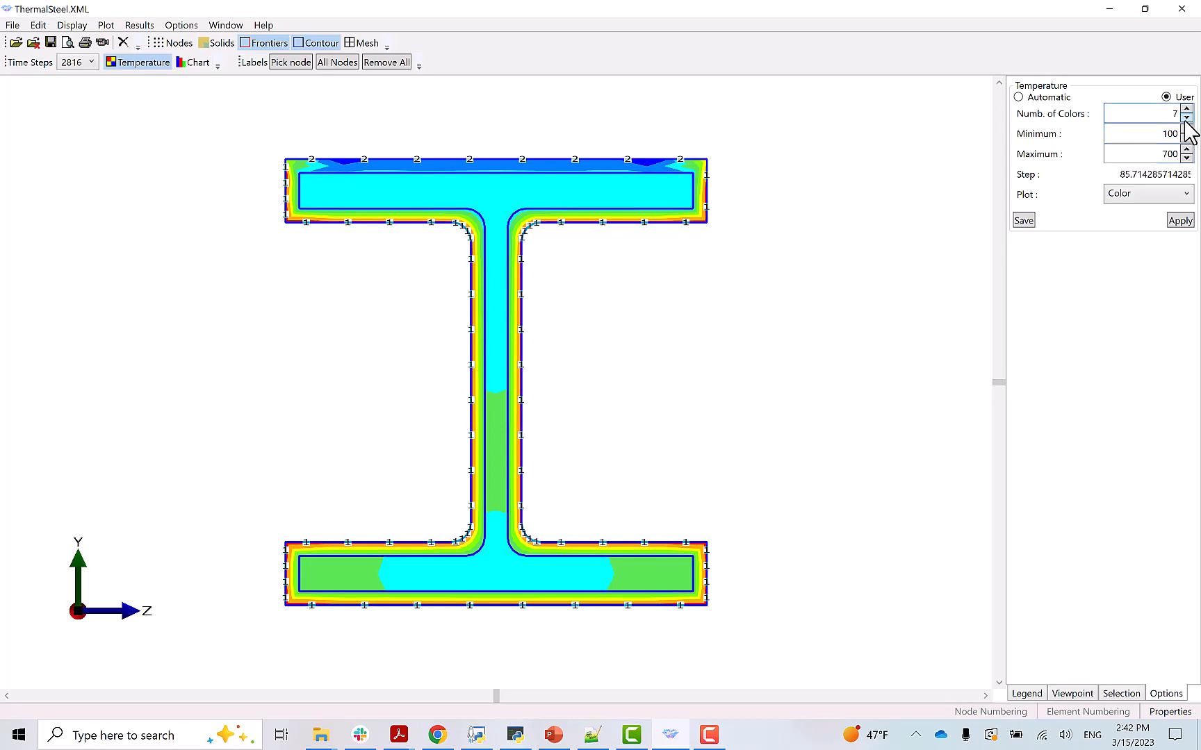
left_click(1180, 220)
left_click(1029, 694)
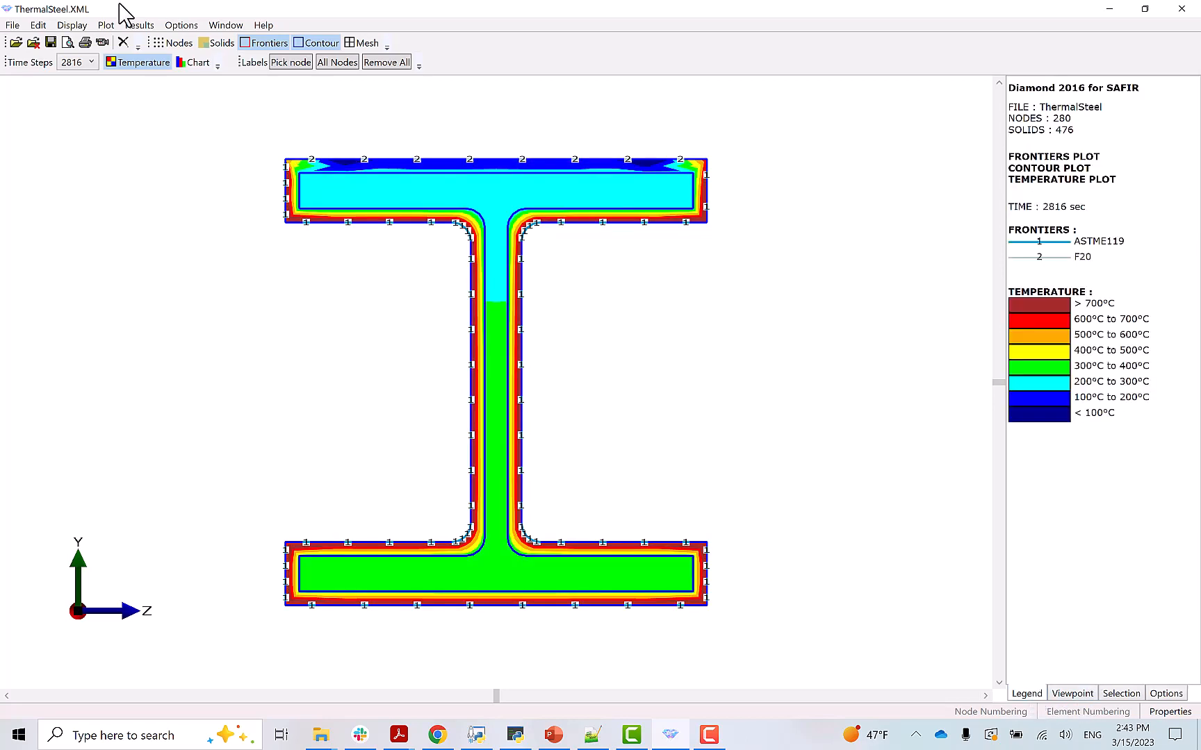
left_click(73, 63)
- Advance the temperature contours from 2944 sec through to 7200 sec
scroll(75, 98, "up", 2)
left_click(75, 90)
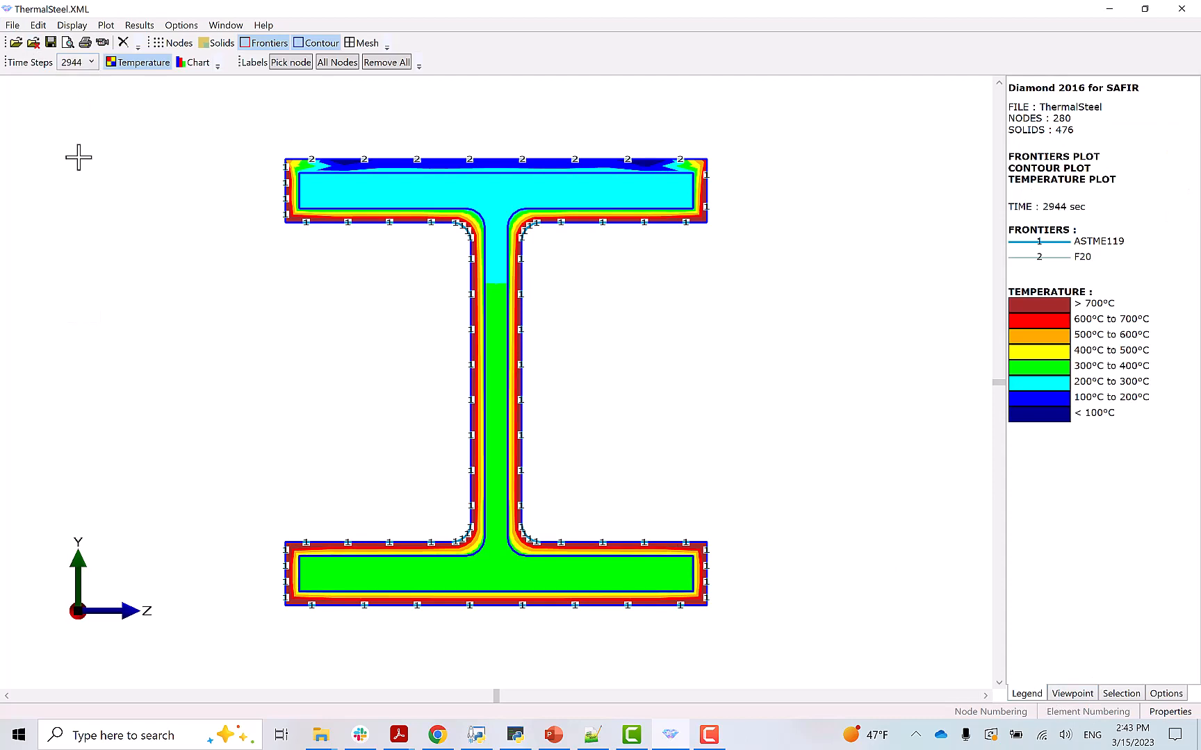
scroll(78, 152, "down", 7)
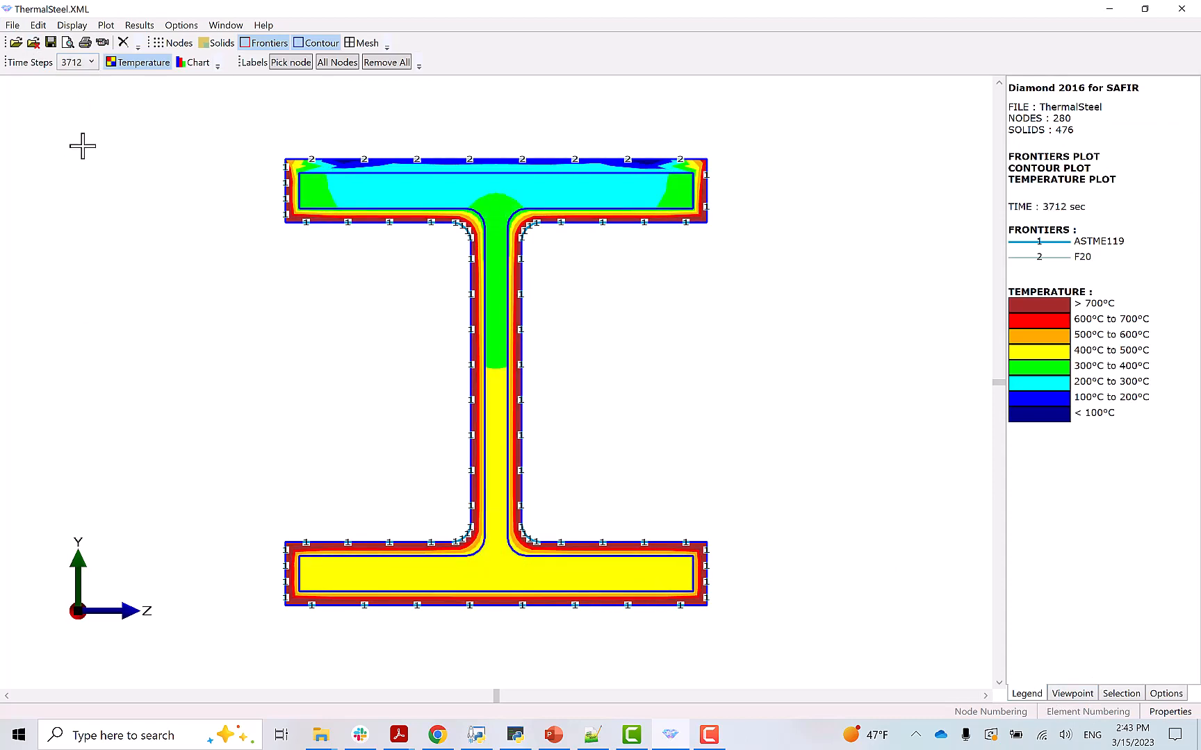
scroll(84, 145, "down", 8)
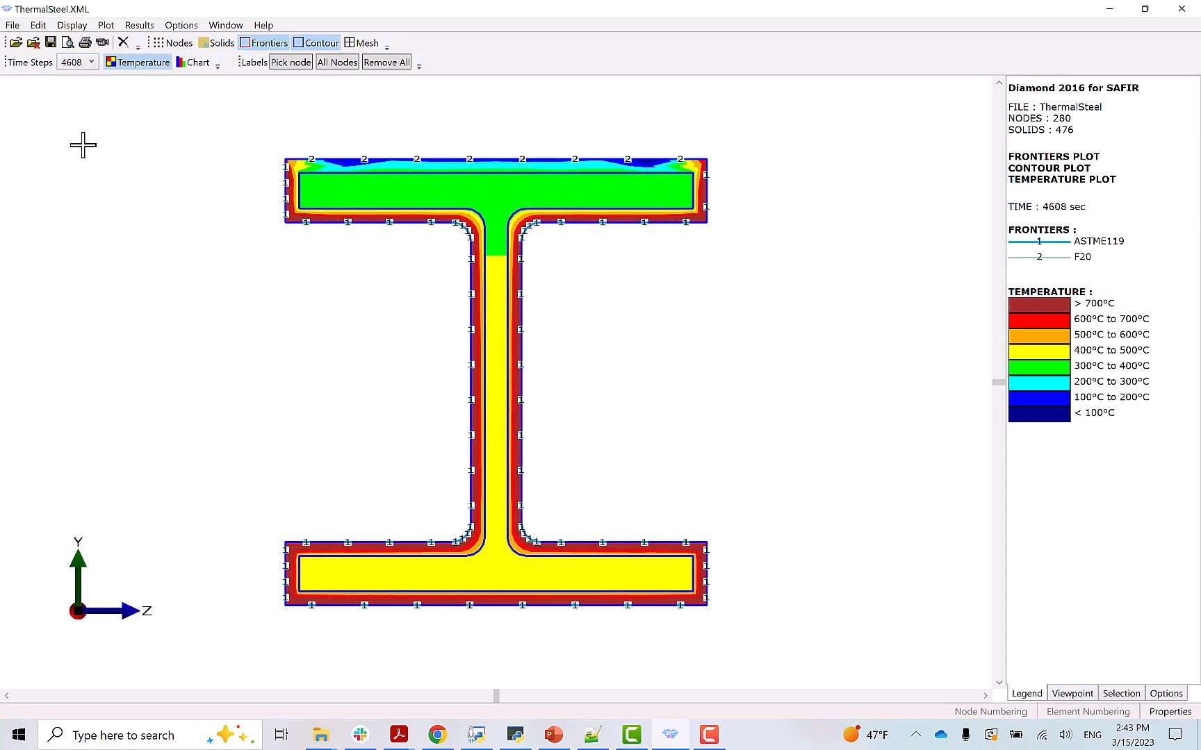
scroll(83, 145, "down", 9)
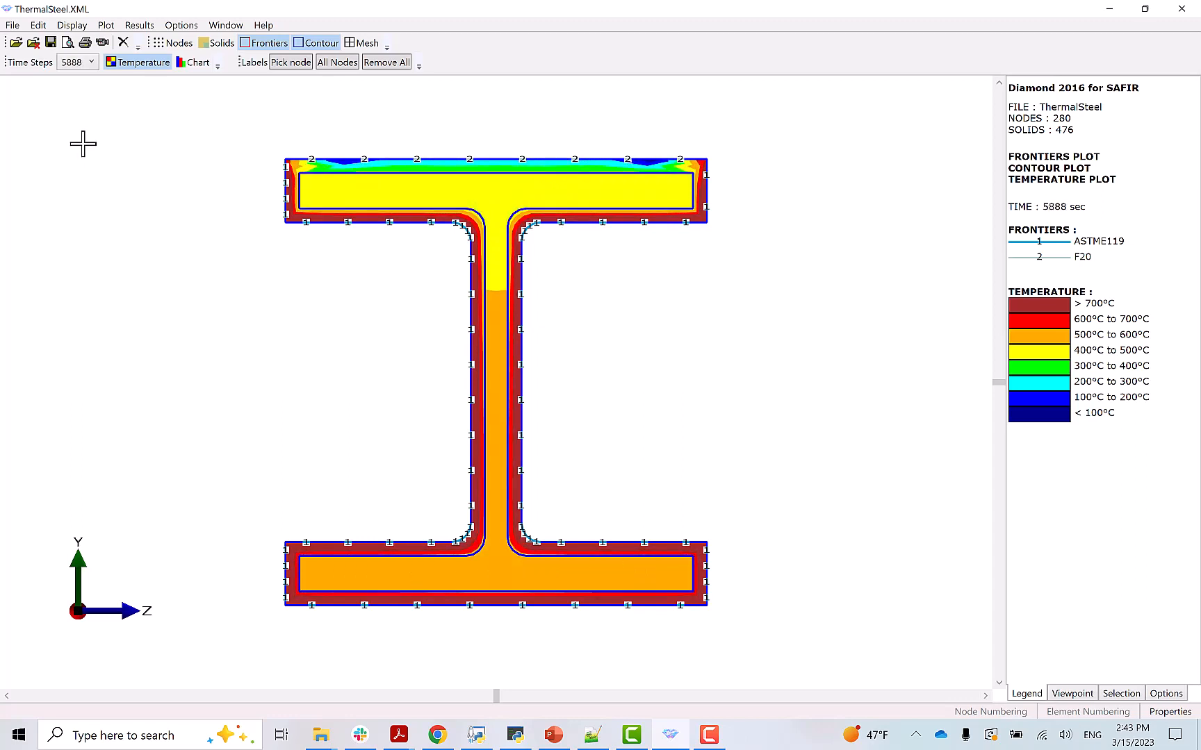
scroll(83, 145, "down", 9)
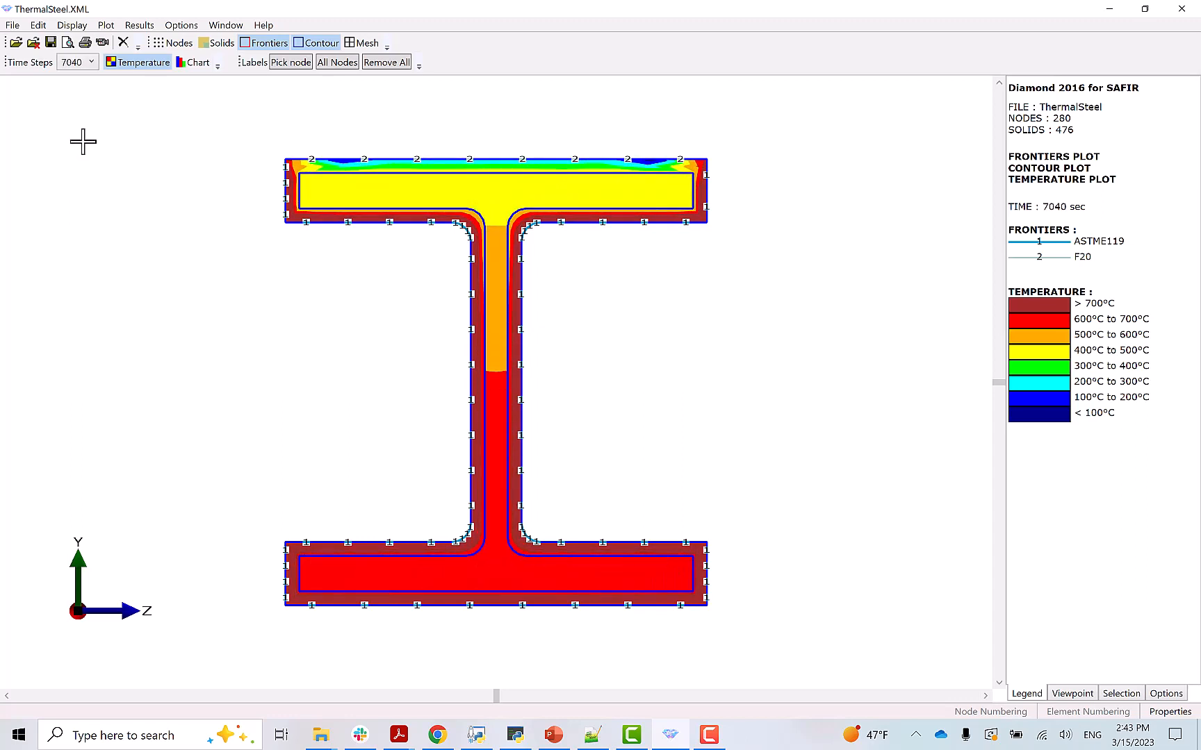
scroll(84, 145, "down", 1)
- Overlay the mesh on the contours and open the temperature chart for node 186
left_click(362, 43)
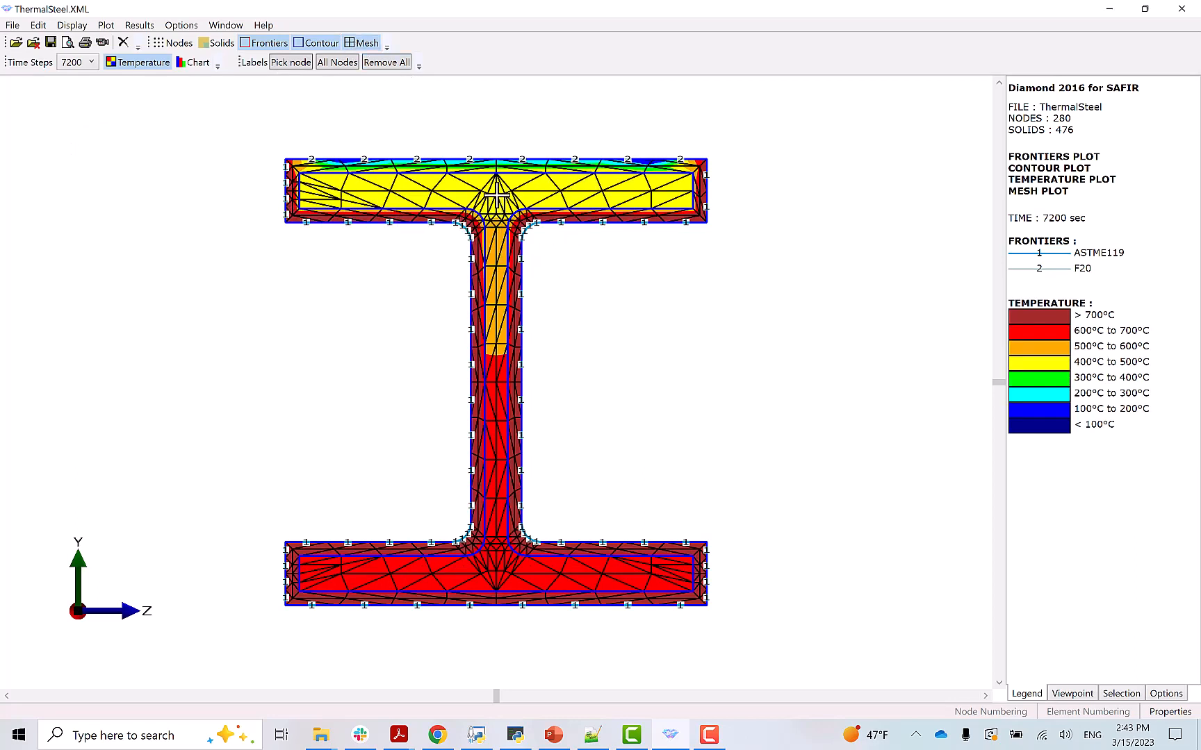
mouse_move(497, 195)
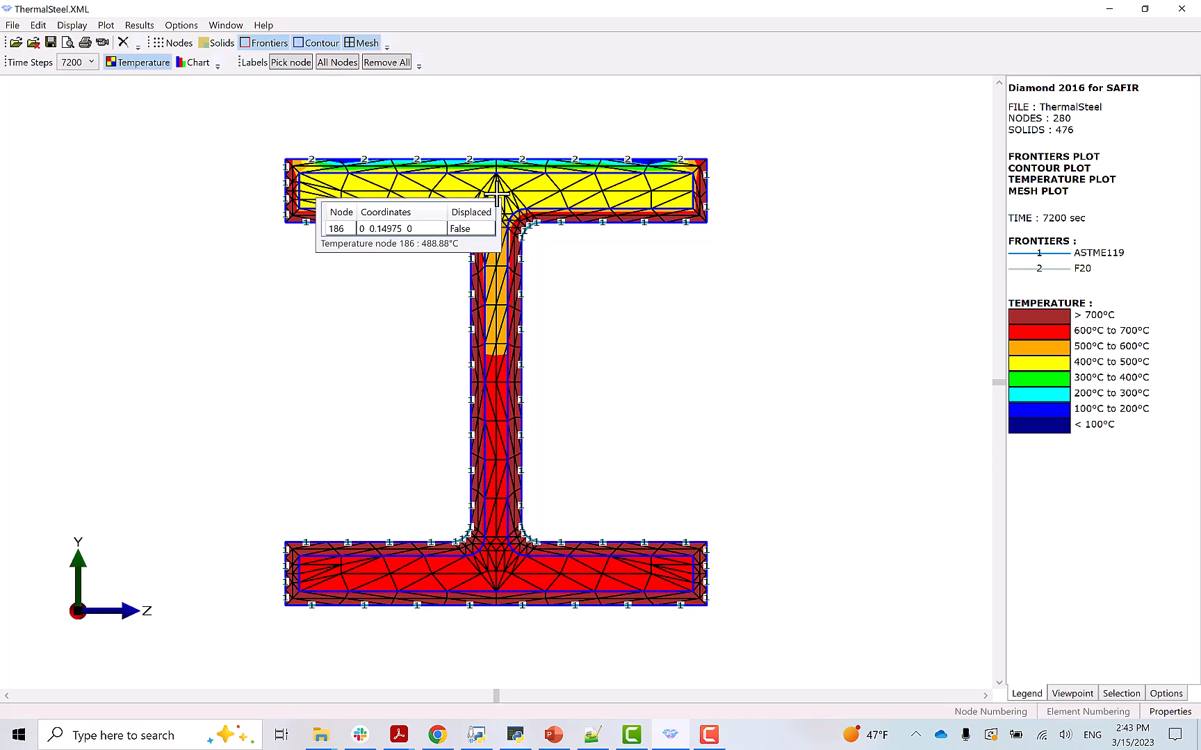
left_click(195, 63)
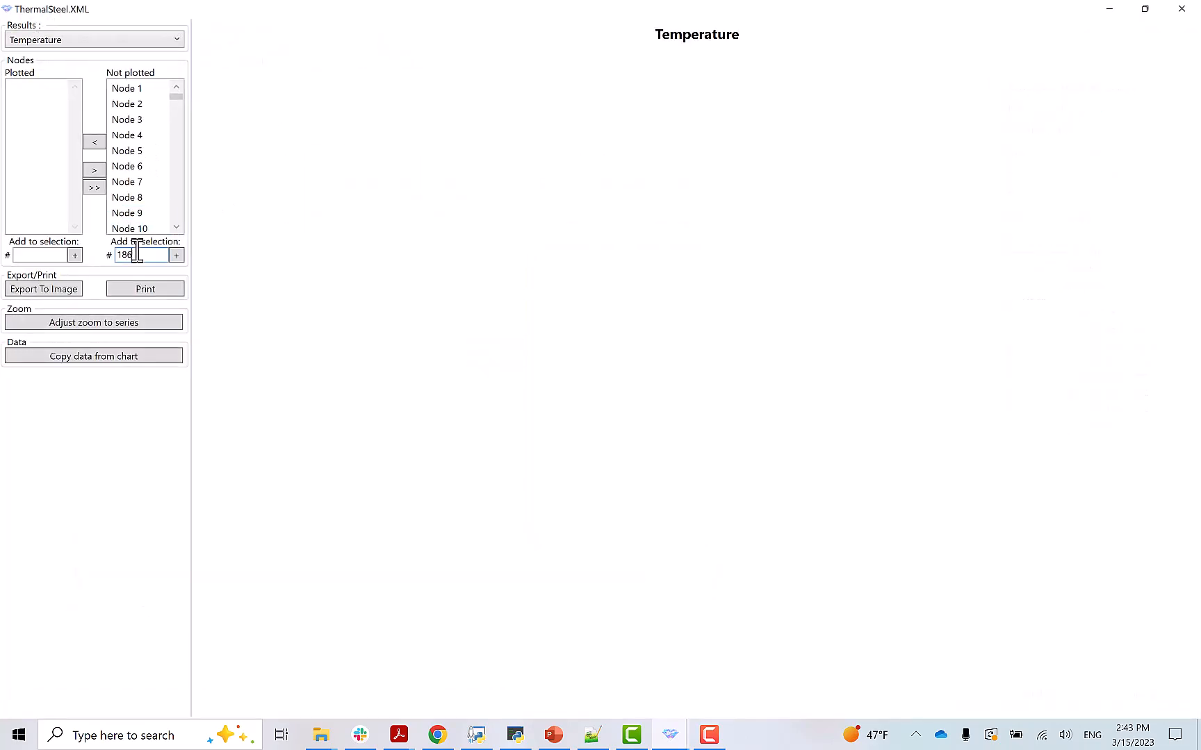
- Add the temperature–time curves of Node 186 and Node 73 to the chart
left_click(167, 256)
type("186")
left_click(176, 256)
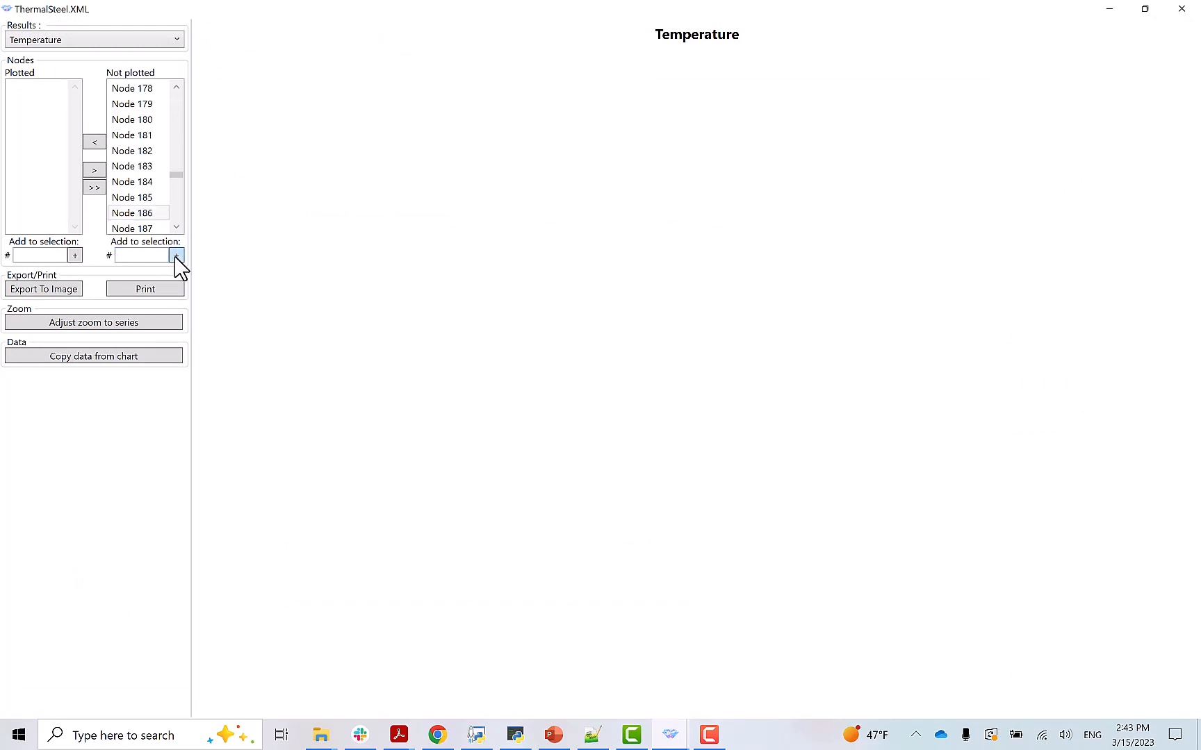
left_click(95, 142)
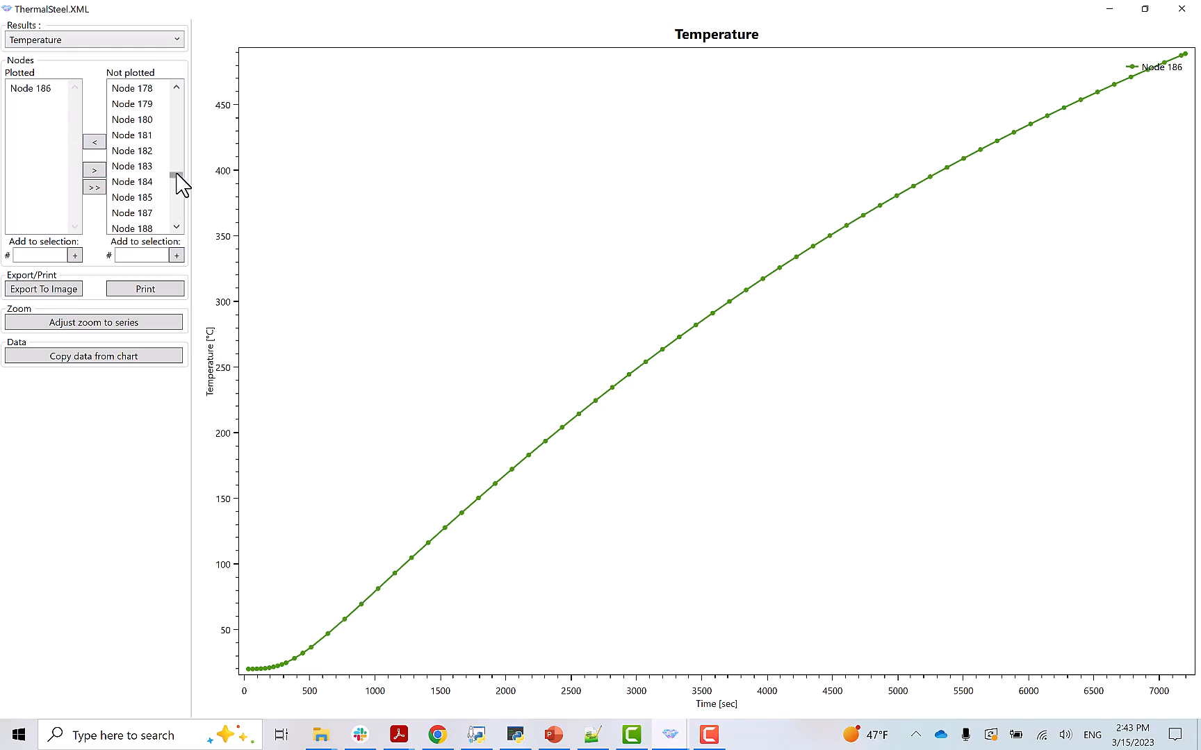
left_click_drag(177, 178, 176, 129)
left_click(140, 125)
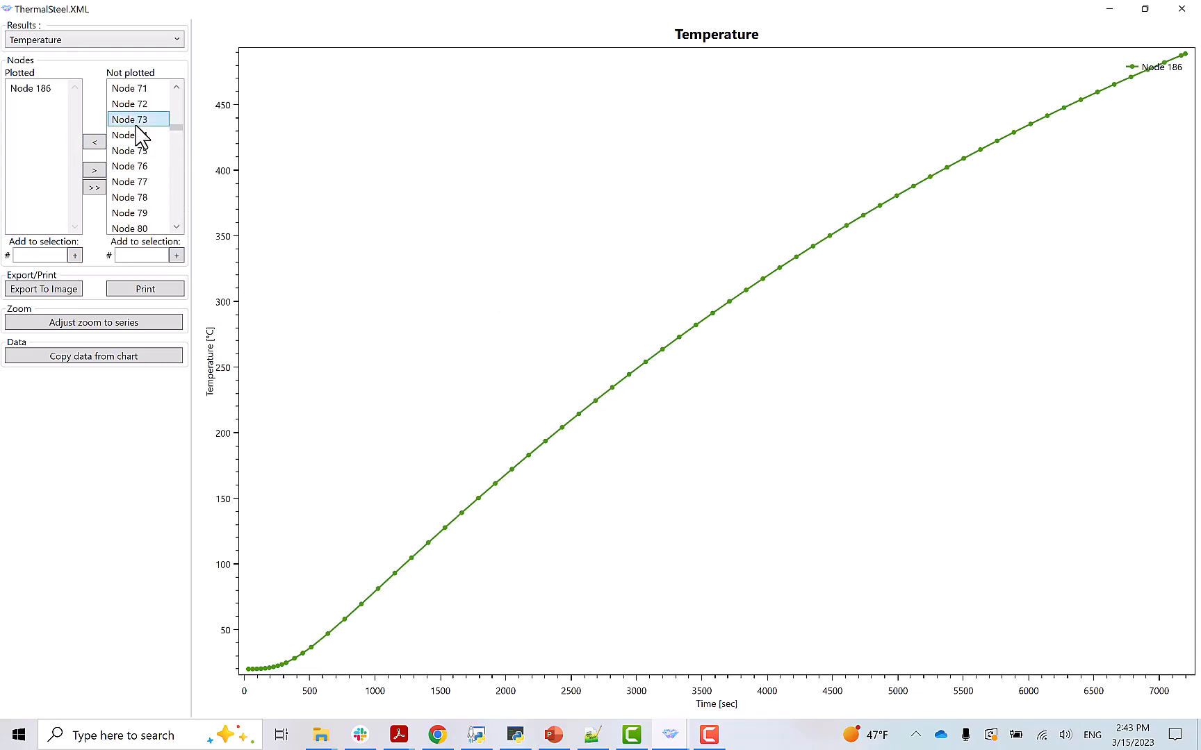
left_click(94, 142)
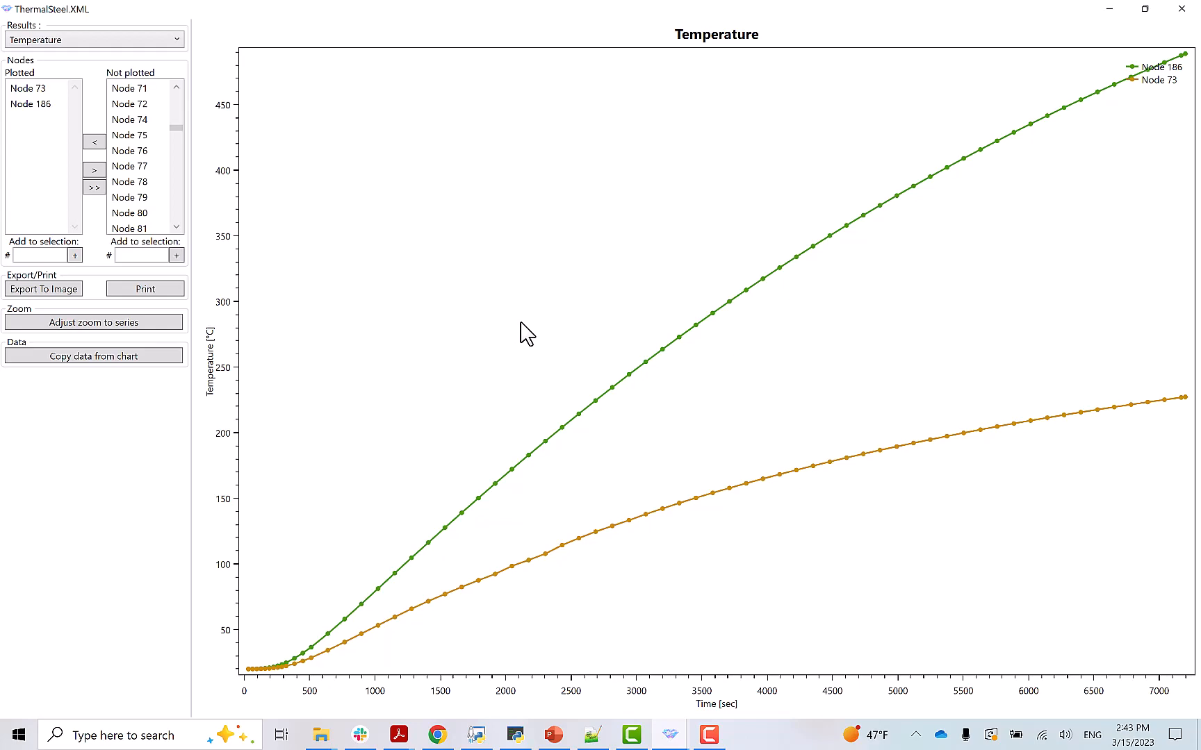
- Return to the 7200 sec I-section contour window
mouse_move(684, 738)
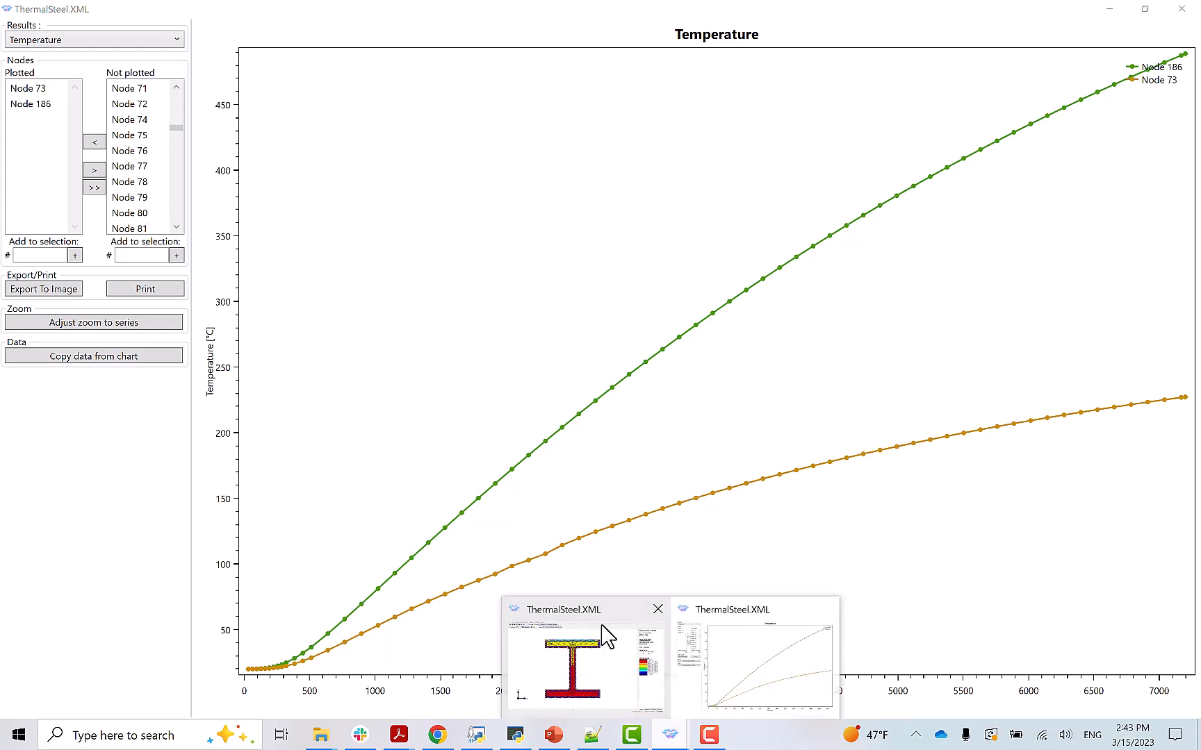
left_click(606, 635)
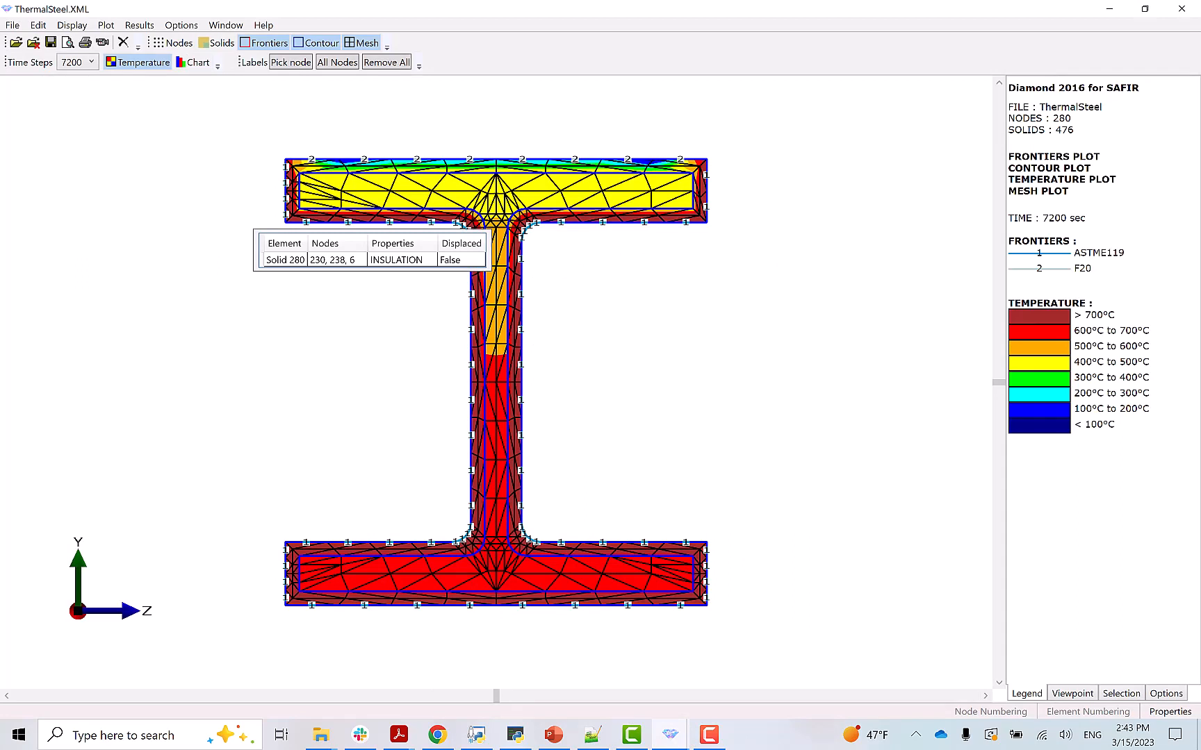
key("alt+Tab")
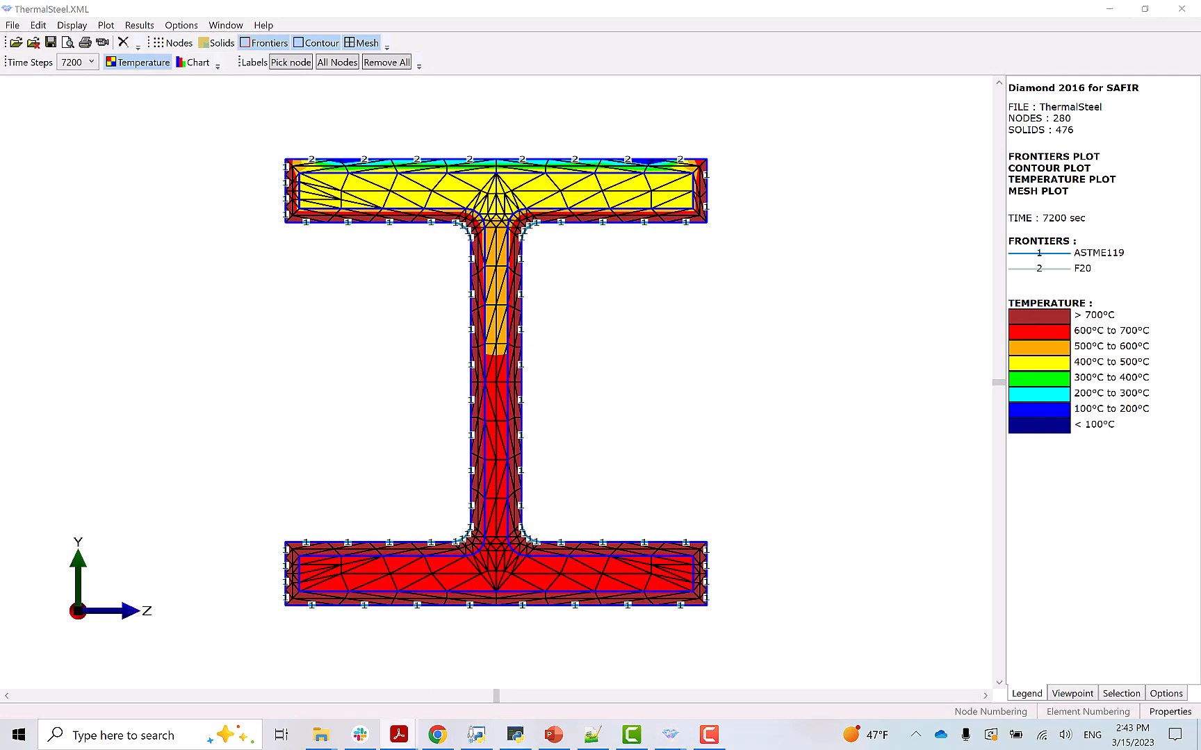